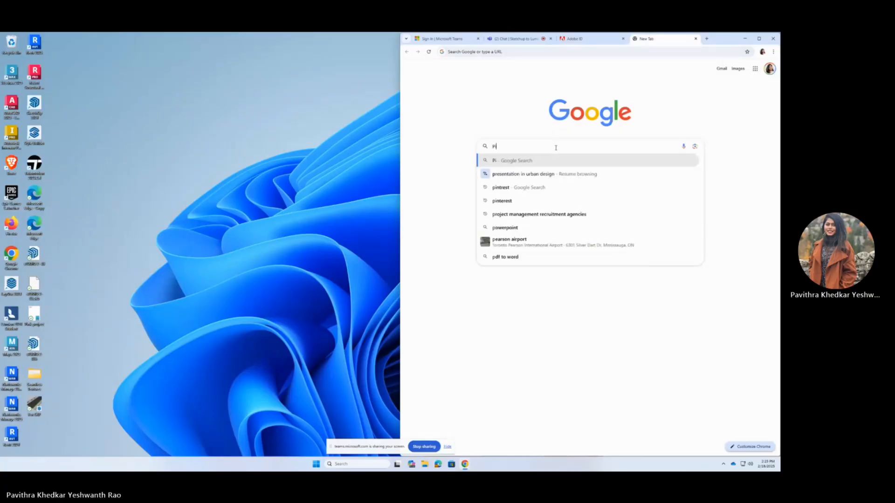
Search Google for "Pintrest" and open the Pinterest site.
{"action": "type", "text": "Pintrest"}
{"action": "key", "text": "Return"}
{"action": "left_click", "coordinate": [436, 144]}
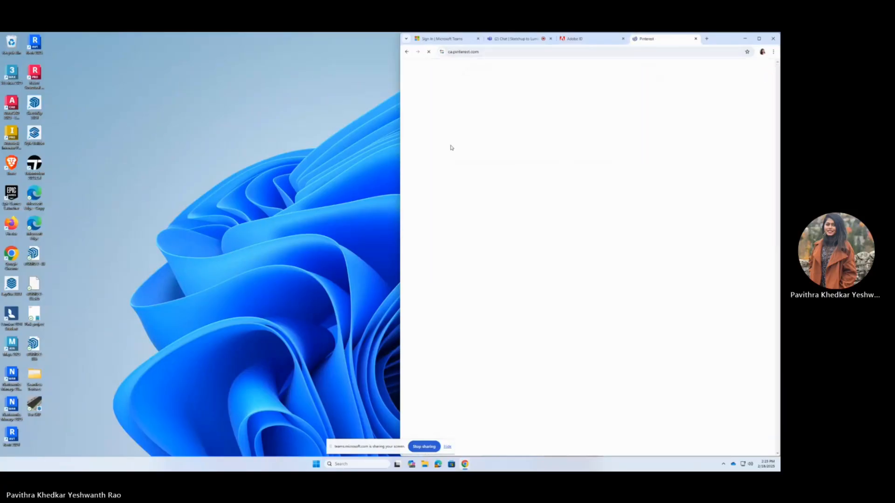
Dismiss the notification request and search Pinterest for "Street intersection Canada".
{"action": "left_click", "coordinate": [566, 72]}
{"action": "type", "text": "street desig"}
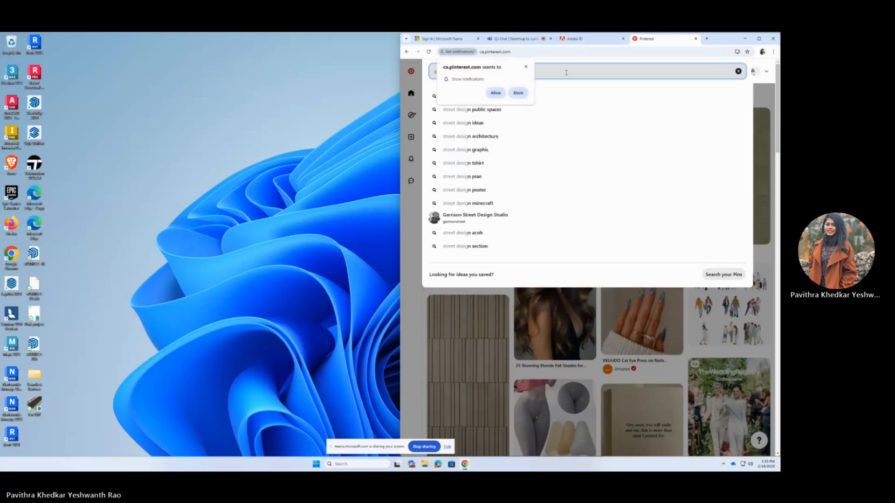
{"action": "left_click", "coordinate": [526, 67]}
{"action": "left_click_drag", "start_coordinate": [518, 70], "coordinate": [392, 71]}
{"action": "type", "text": "Street intersection Canada"}
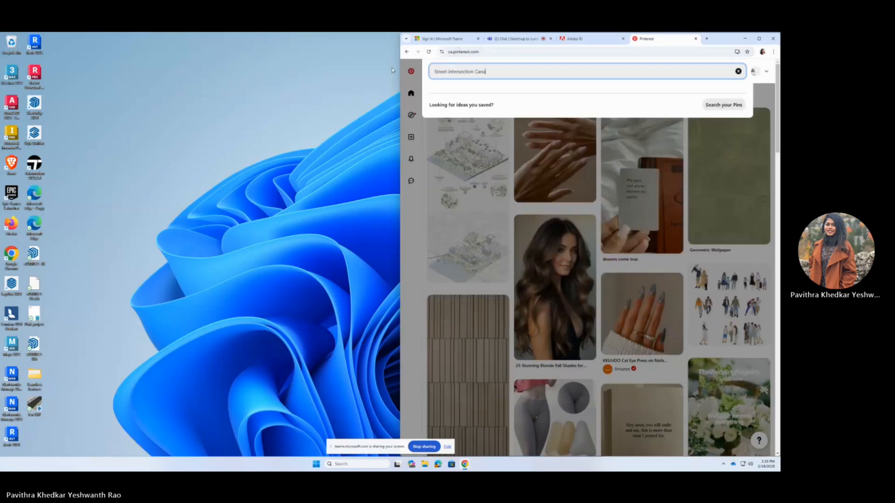
{"action": "key", "text": "Return"}
Refine the Pinterest search by adding "plan" and open the Pedestrian Crossing pin.
{"action": "left_click", "coordinate": [498, 72]}
{"action": "type", "text": "plan"}
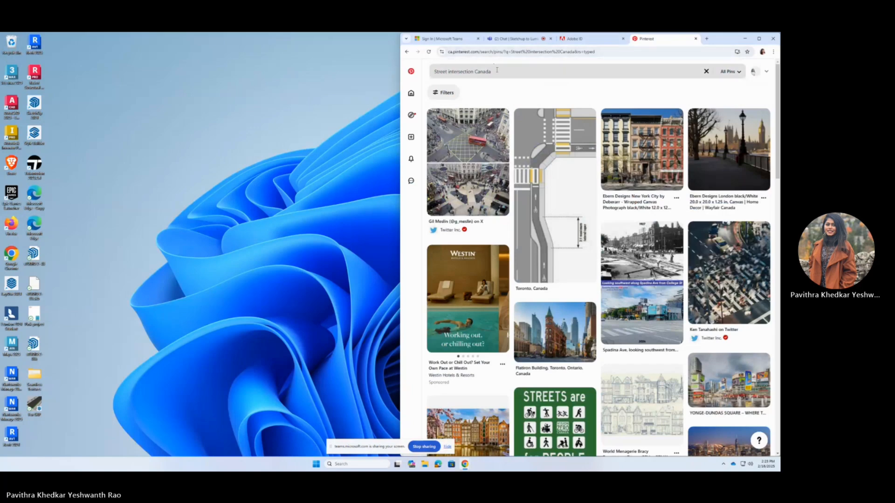
{"action": "key", "text": "Return"}
{"action": "scroll", "coordinate": [532, 209], "scroll_direction": "down", "scroll_amount": 3}
{"action": "left_click", "coordinate": [532, 209]}
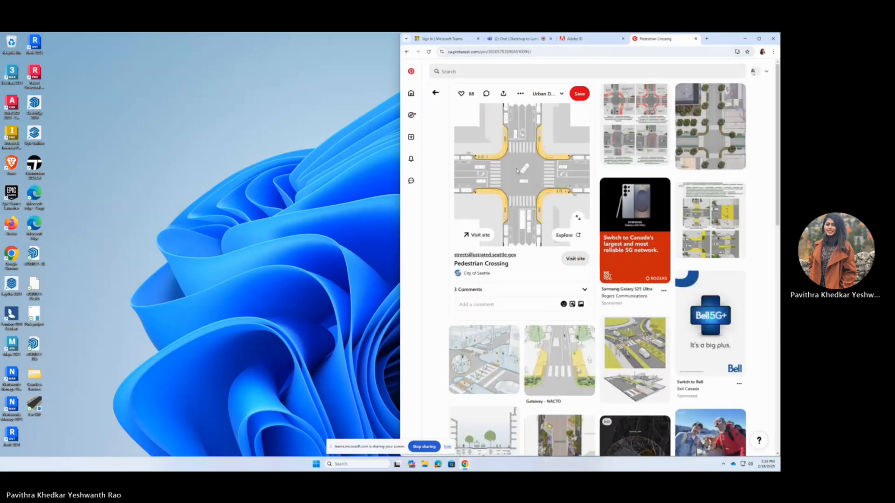
Enlarge the Pedestrian Crossing plan and start saving the image to the computer.
{"action": "left_click", "coordinate": [578, 220]}
{"action": "right_click", "coordinate": [588, 245]}
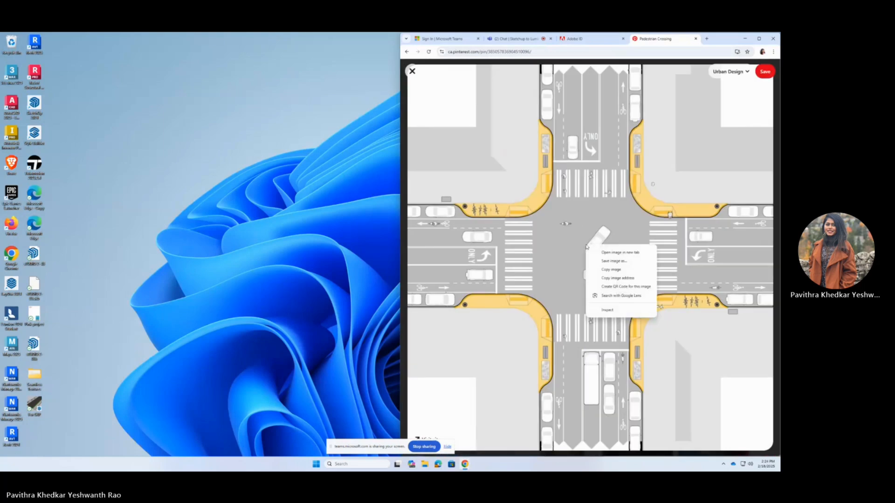
{"action": "left_click", "coordinate": [611, 262]}
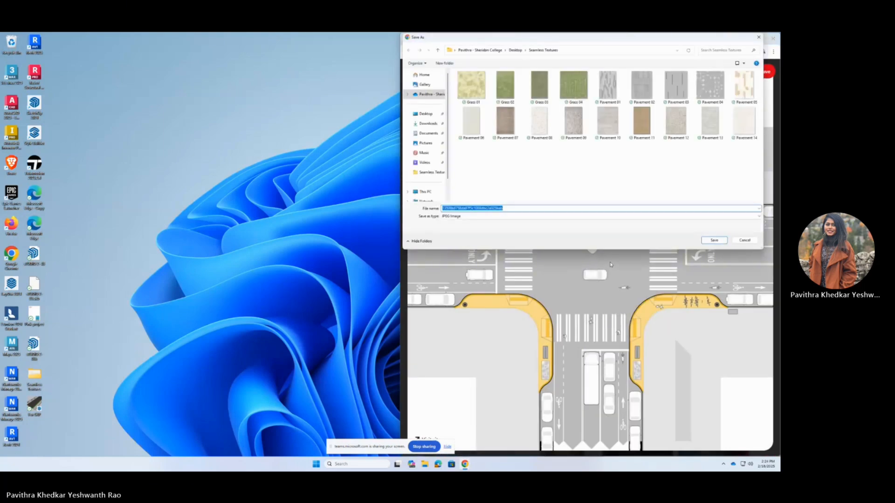
Create a new folder named "STreet Design" on the Desktop from the save dialog.
{"action": "right_click", "coordinate": [487, 115]}
{"action": "double_click", "coordinate": [444, 64]}
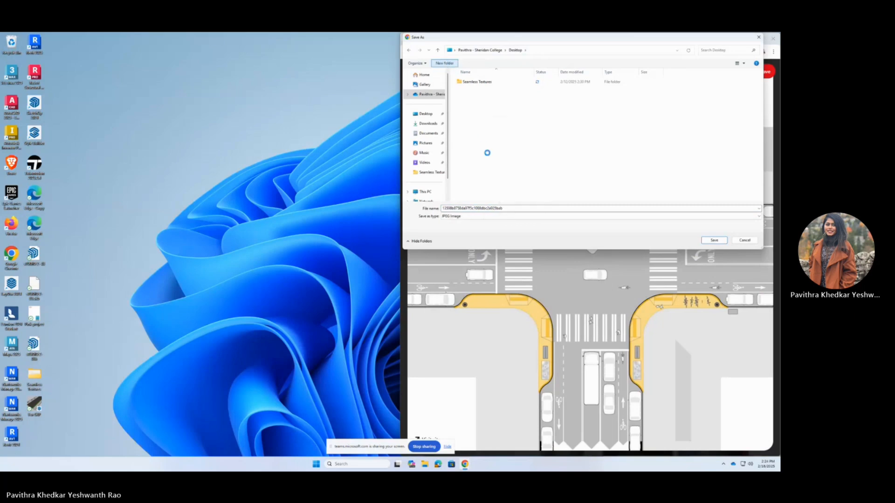
{"action": "type", "text": "STreet Design"}
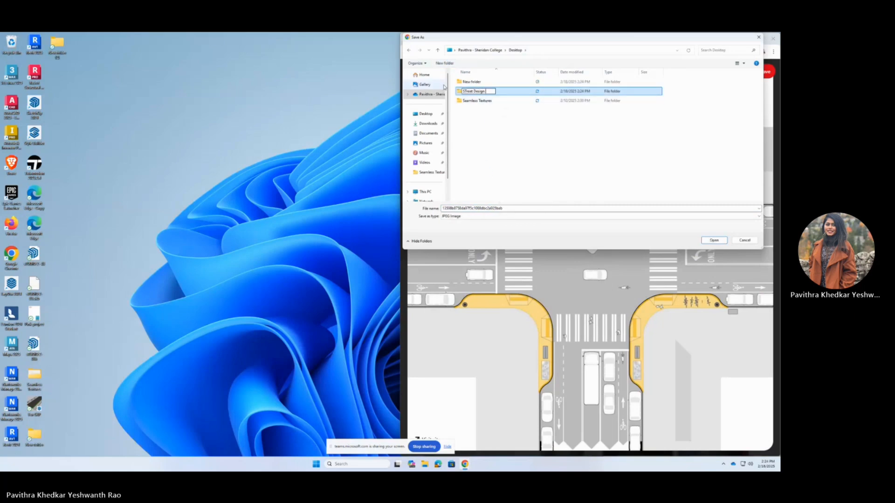
{"action": "left_click", "coordinate": [472, 128]}
Rename the remaining new folder on the Desktop as "Reference".
{"action": "left_click", "coordinate": [475, 83]}
{"action": "right_click", "coordinate": [471, 82]}
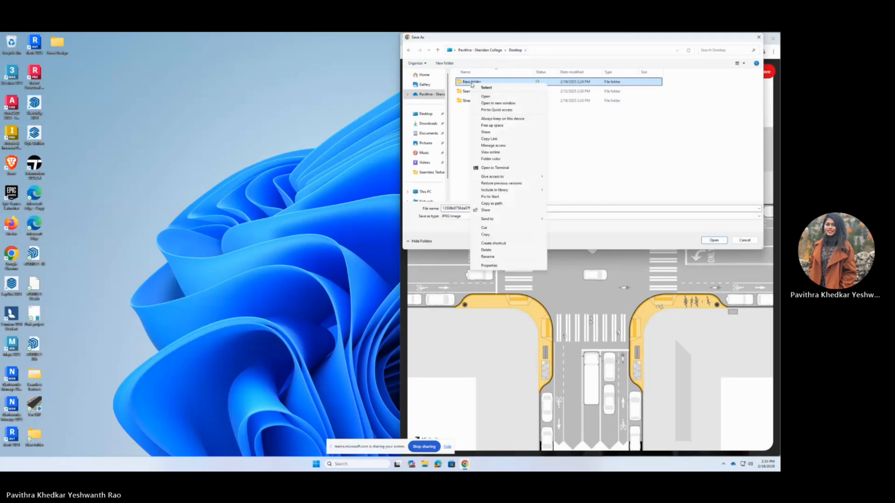
{"action": "left_click", "coordinate": [486, 144]}
{"action": "type", "text": "Reference"}
{"action": "left_click", "coordinate": [551, 157]}
Save the image in the Reference folder as "Street Intersection".
{"action": "double_click", "coordinate": [487, 83]}
{"action": "left_click", "coordinate": [514, 208]}
{"action": "type", "text": "Street Intersection"}
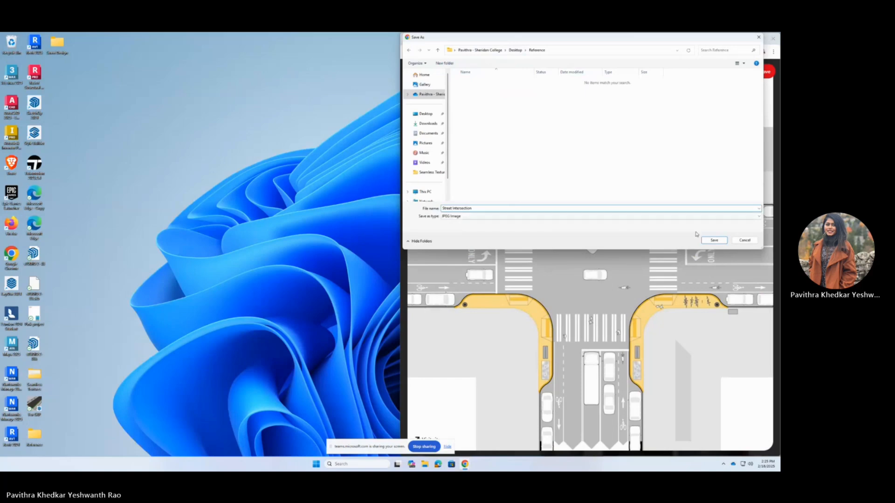
{"action": "left_click", "coordinate": [714, 240]}
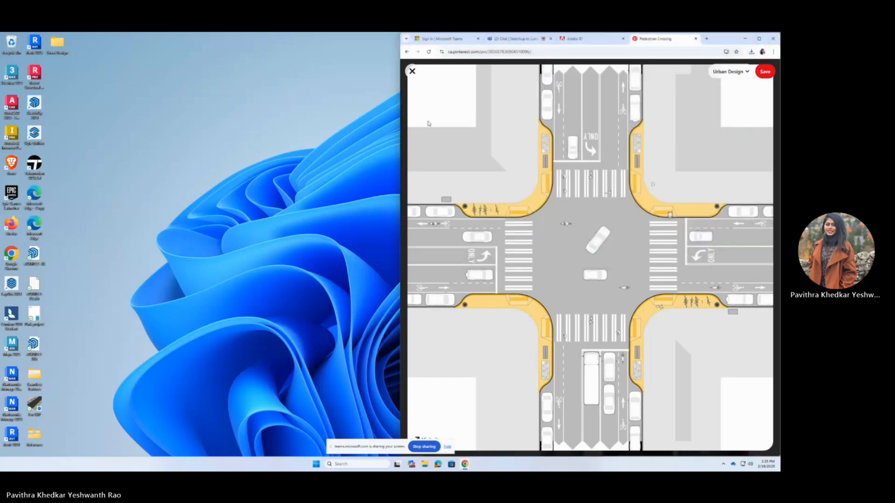
Save the pin to the Urban Design board and open a related street intersection plan pin.
{"action": "left_click", "coordinate": [763, 72]}
{"action": "left_click", "coordinate": [413, 71]}
{"action": "scroll", "coordinate": [559, 267], "scroll_direction": "down", "scroll_amount": 7}
{"action": "left_click", "coordinate": [559, 401]}
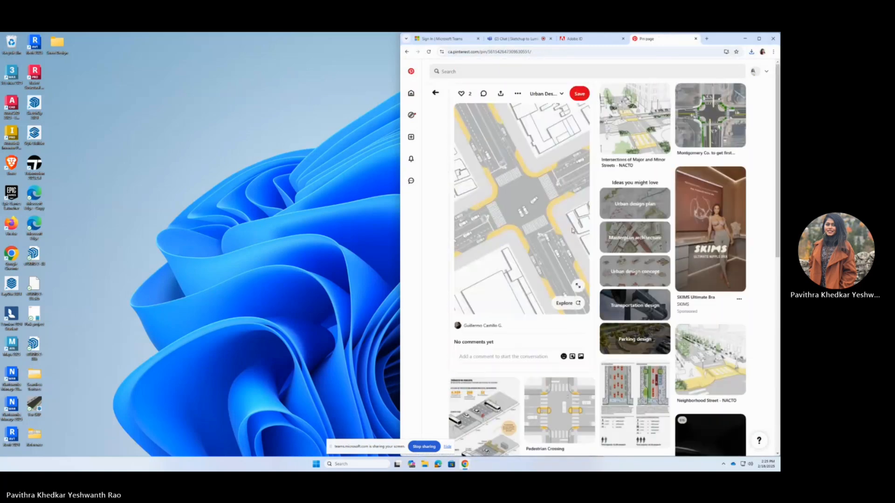
Switch to SketchUp and create a new model from the Simple Meters template.
{"action": "left_click", "coordinate": [406, 40]}
{"action": "left_click", "coordinate": [279, 122]}
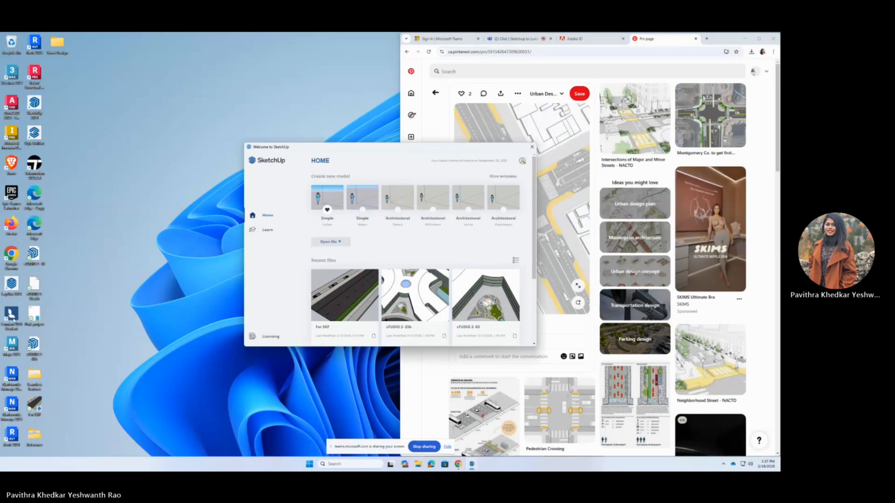
{"action": "left_click", "coordinate": [445, 202]}
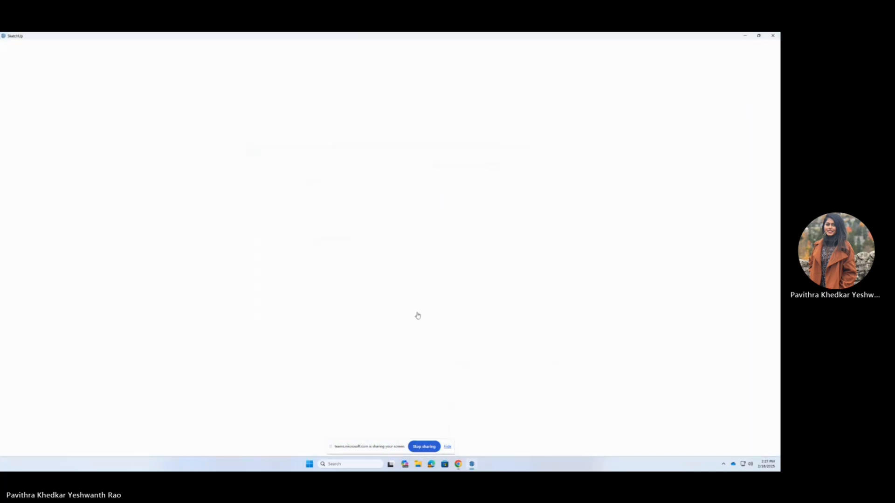
{"action": "left_click", "coordinate": [498, 414]}
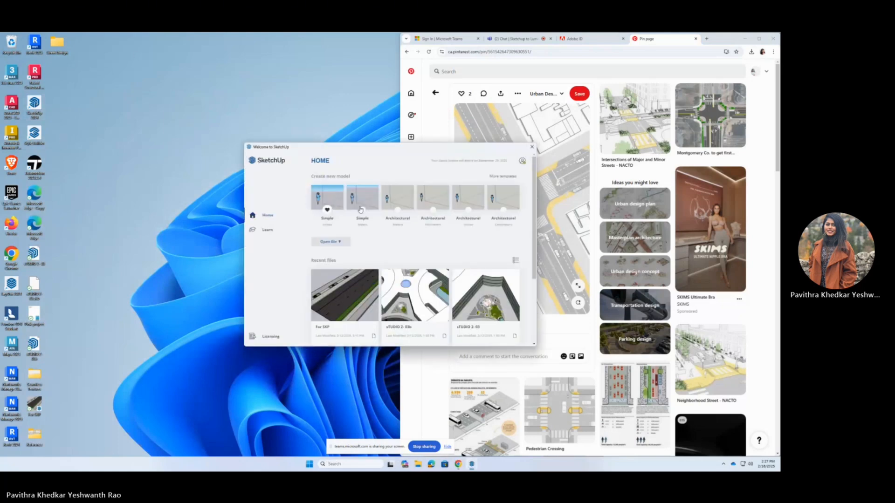
{"action": "left_click", "coordinate": [364, 199]}
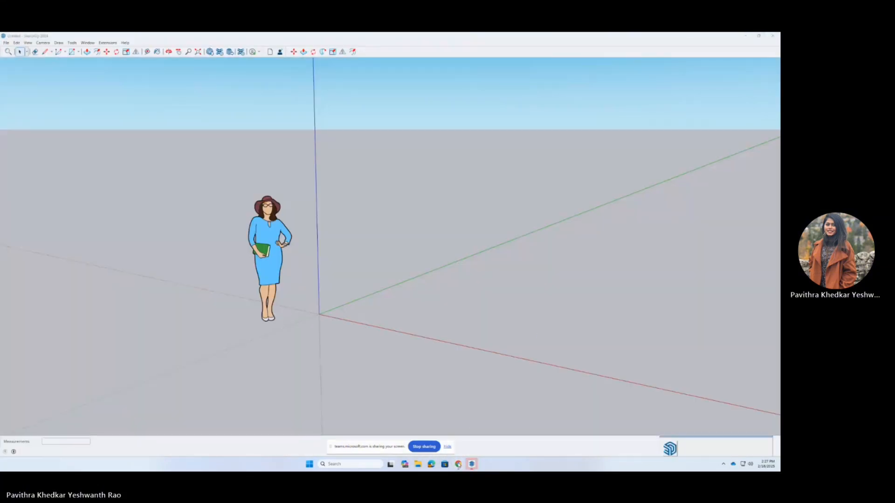
Minimize SketchUp and search Google for "Toront street guide" in a new browser tab.
{"action": "left_click", "coordinate": [746, 36]}
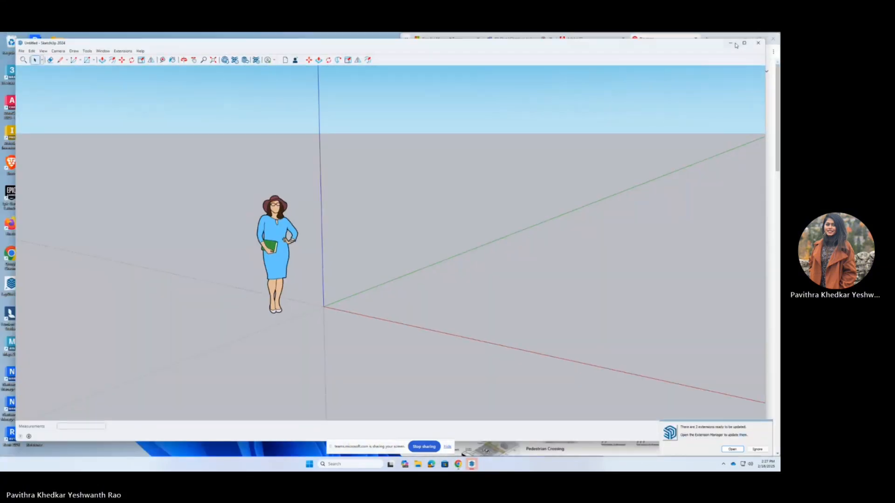
{"action": "left_click", "coordinate": [553, 147]}
{"action": "type", "text": "Toro"}
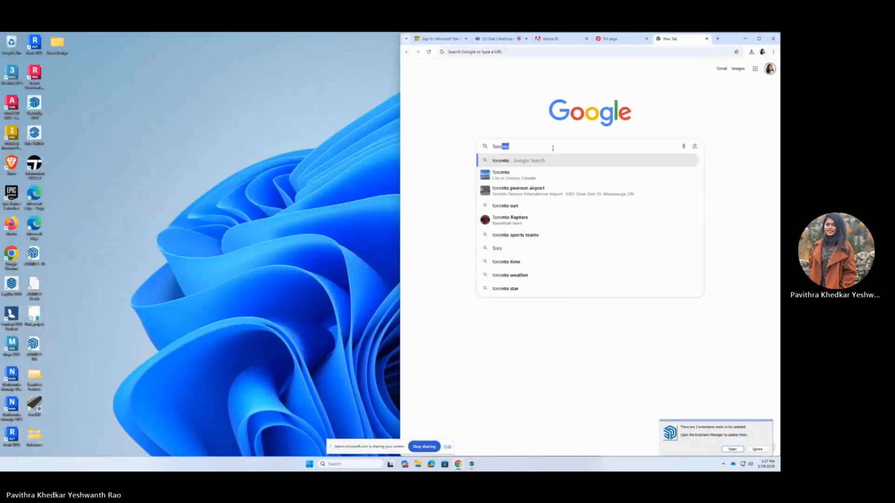
{"action": "type", "text": "nt street gu"}
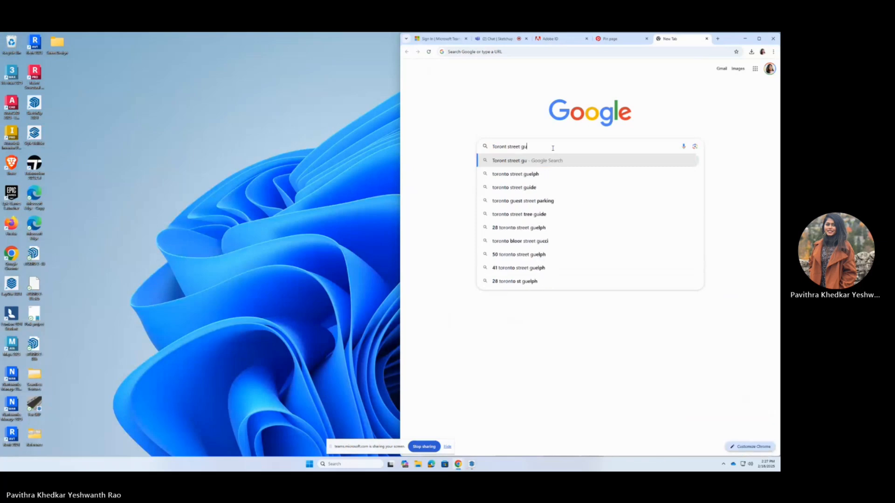
{"action": "type", "text": "ide"}
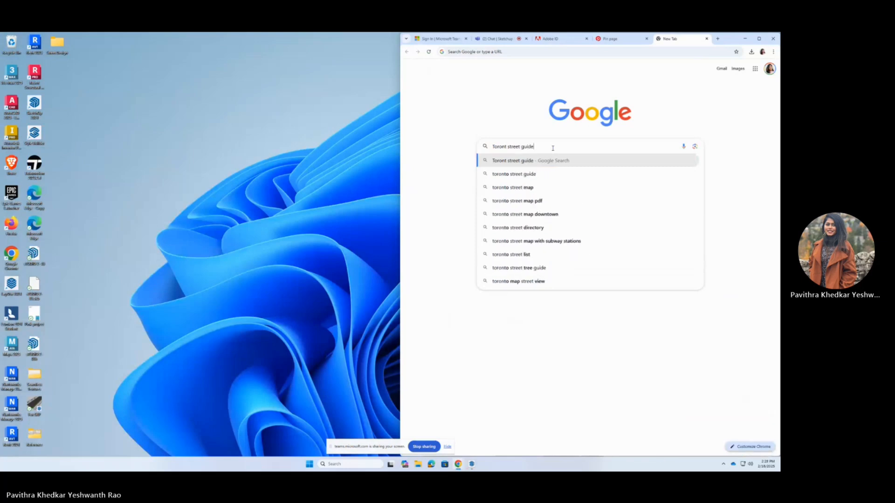
{"action": "key", "text": "Return"}
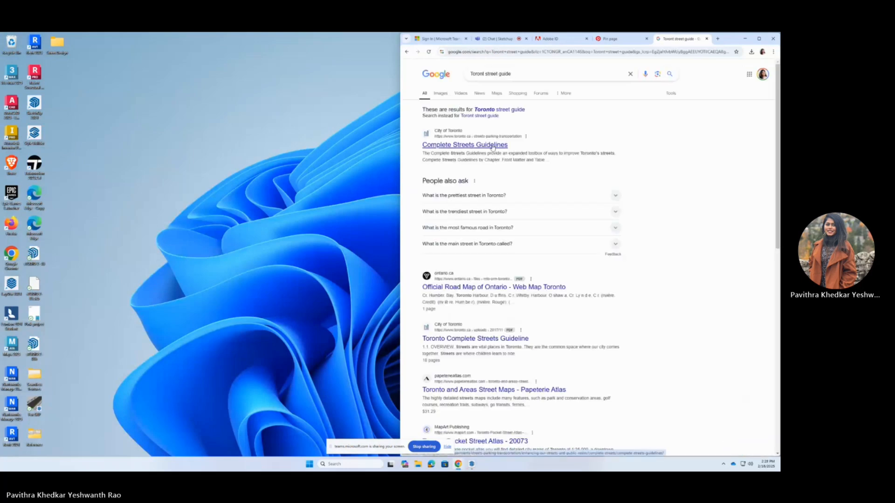
Open the Complete Streets Guidelines and Official Road Map of Ontario results in new tabs and view both.
{"action": "right_click", "coordinate": [492, 148]}
{"action": "left_click", "coordinate": [508, 153]}
{"action": "right_click", "coordinate": [480, 291]}
{"action": "left_click", "coordinate": [498, 297]}
{"action": "left_click", "coordinate": [637, 40]}
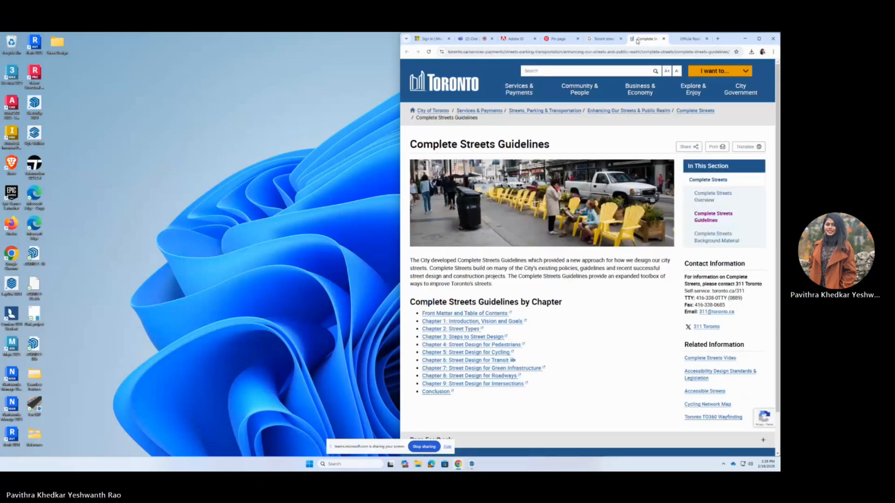
{"action": "left_click", "coordinate": [677, 40]}
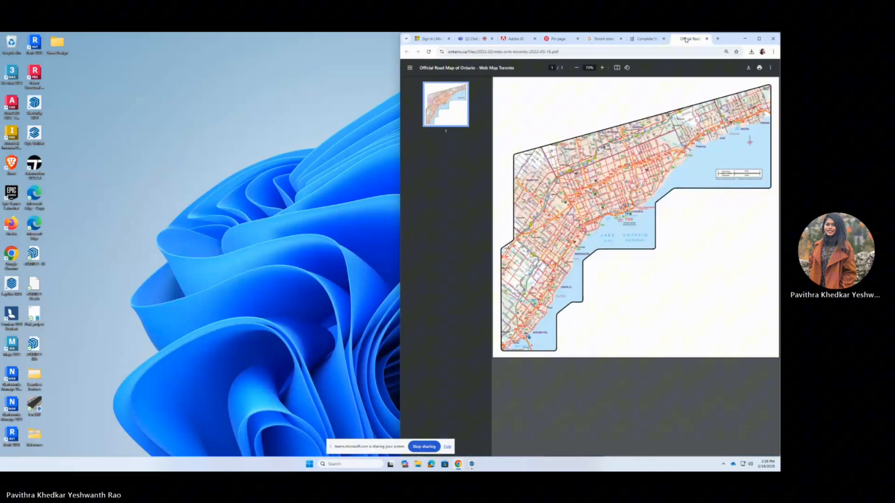
Open Chapters 3, 4 and 5 of the Complete Streets Guidelines in separate tabs.
{"action": "left_click", "coordinate": [656, 40]}
{"action": "scroll", "coordinate": [519, 337], "scroll_direction": "down", "scroll_amount": 1}
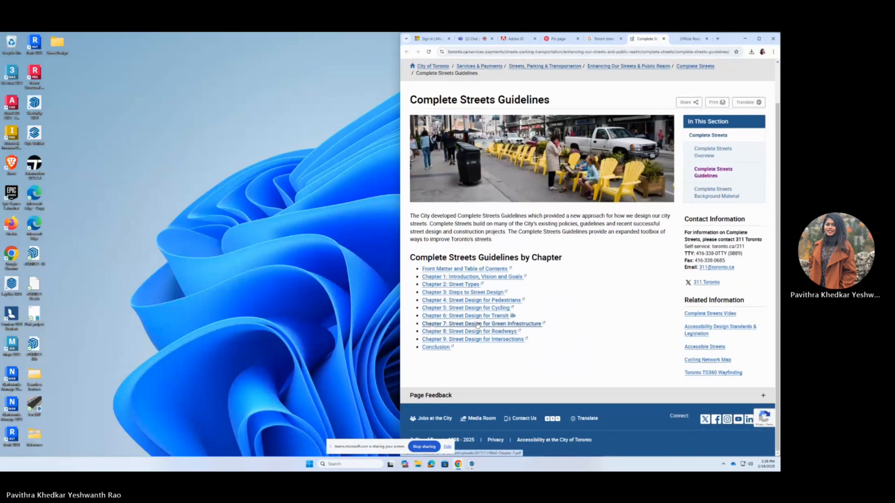
{"action": "right_click", "coordinate": [459, 309]}
{"action": "left_click", "coordinate": [468, 315]}
{"action": "right_click", "coordinate": [459, 301]}
{"action": "left_click", "coordinate": [469, 305]}
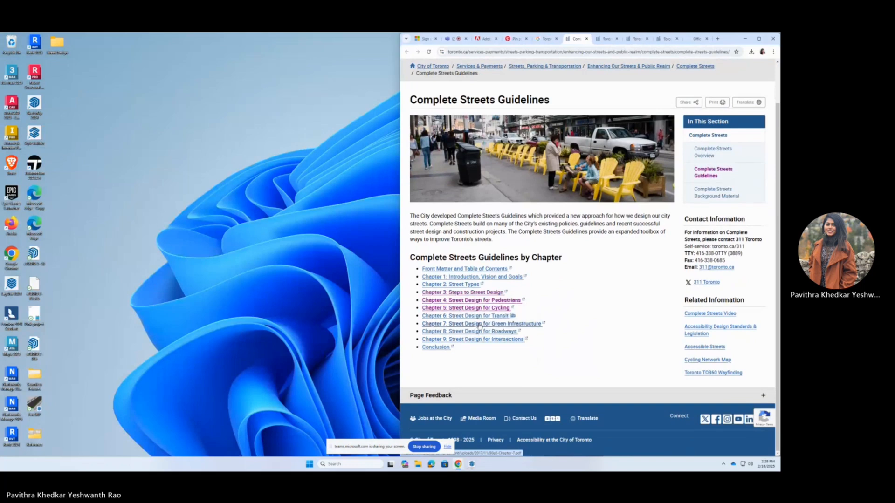
View the Cycling Design Principles pages in the Chapter 5 PDF.
{"action": "left_click", "coordinate": [588, 40]}
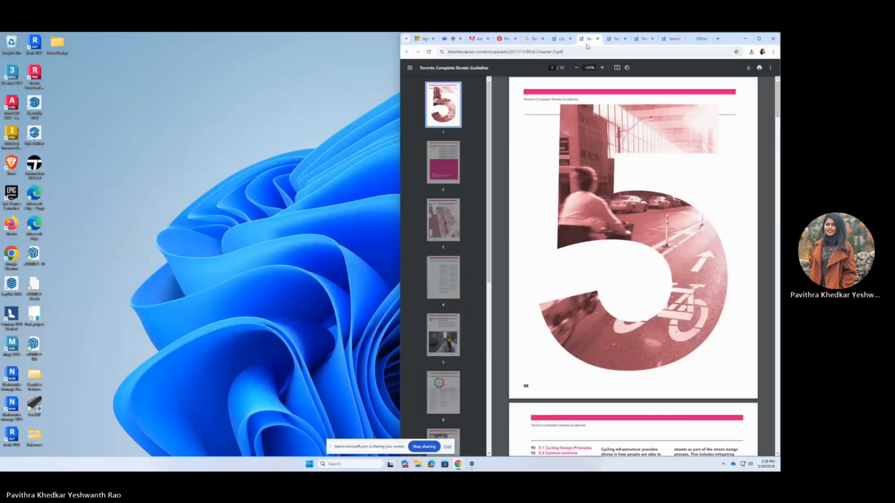
{"action": "left_click", "coordinate": [443, 164]}
{"action": "left_click", "coordinate": [440, 218]}
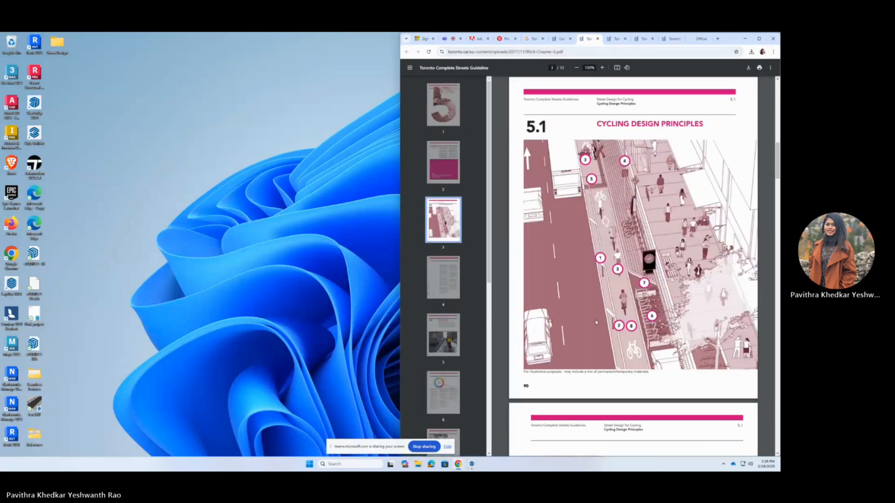
{"action": "scroll", "coordinate": [629, 134], "scroll_direction": "down", "scroll_amount": 7}
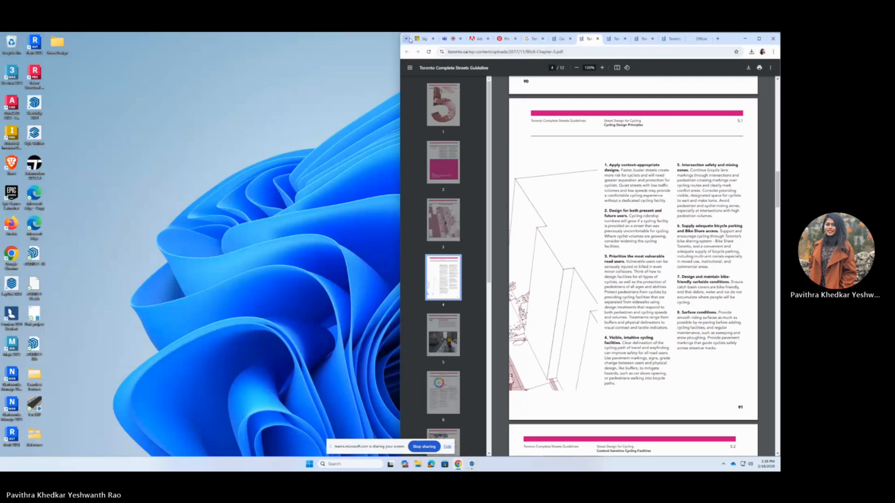
Maximize the browser and read Chapter 5 from Context-Sensitive Cycling Facilities through Cyclist User Characteristics to Key Cycling Elements.
{"action": "left_click", "coordinate": [759, 39]}
{"action": "scroll", "coordinate": [497, 216], "scroll_direction": "down", "scroll_amount": 4}
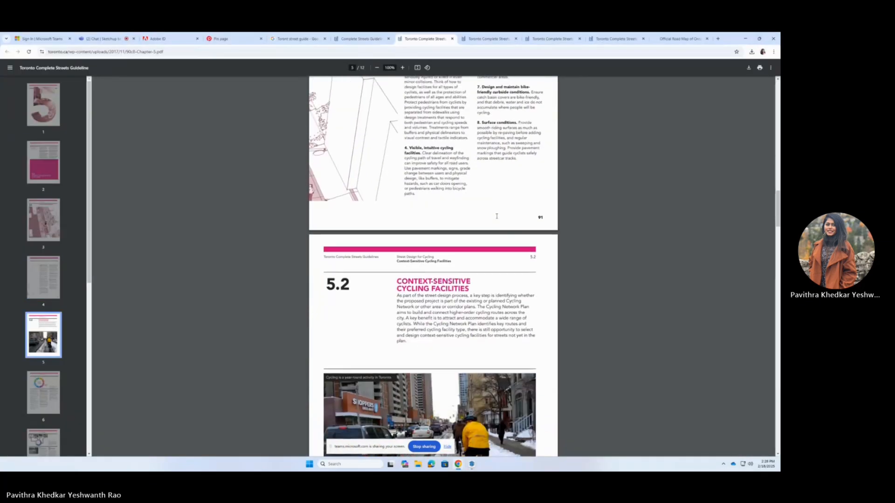
{"action": "scroll", "coordinate": [497, 217], "scroll_direction": "down", "scroll_amount": 3}
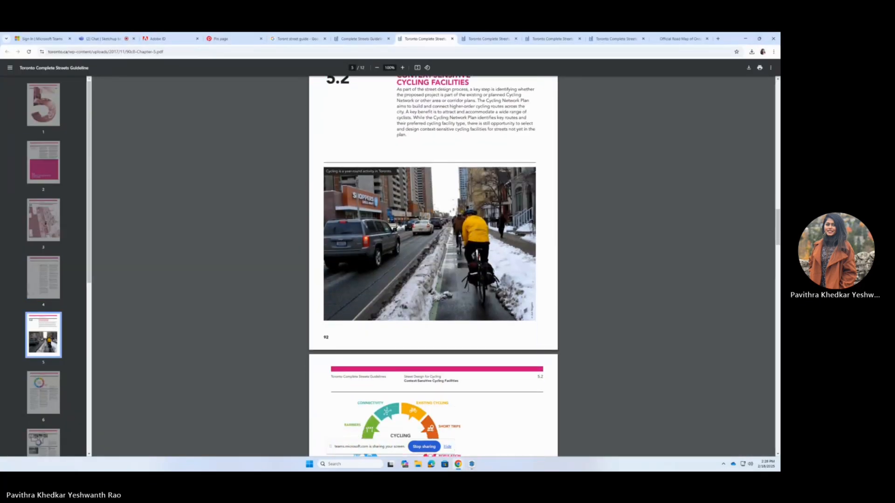
{"action": "scroll", "coordinate": [497, 216], "scroll_direction": "up", "scroll_amount": 2}
{"action": "scroll", "coordinate": [497, 216], "scroll_direction": "down", "scroll_amount": 12}
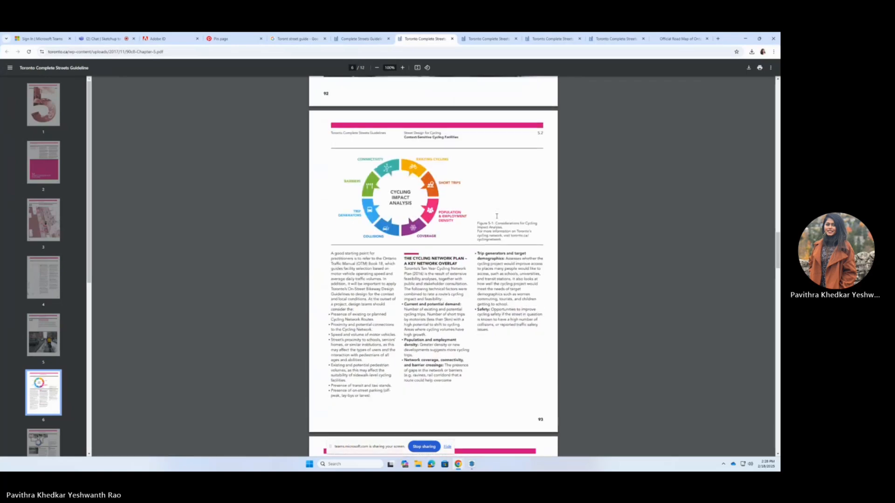
{"action": "scroll", "coordinate": [497, 216], "scroll_direction": "down", "scroll_amount": 8}
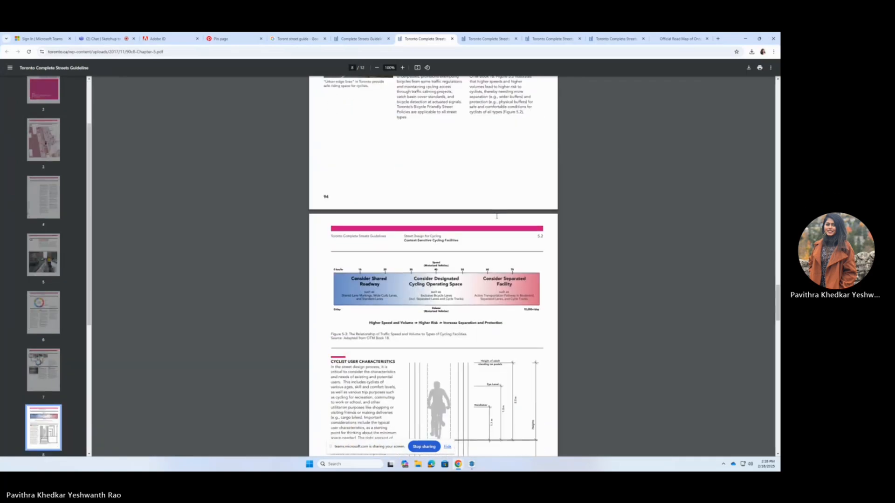
{"action": "scroll", "coordinate": [404, 278], "scroll_direction": "down", "scroll_amount": 2}
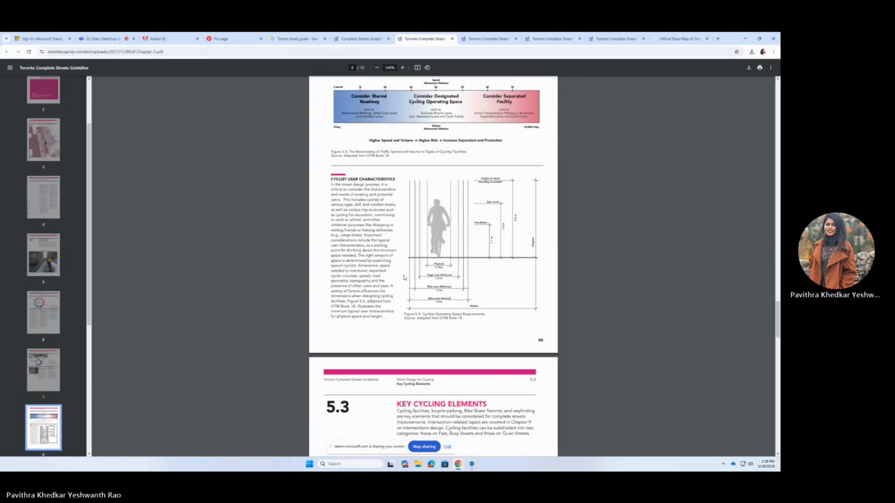
{"action": "left_click_drag", "start_coordinate": [331, 179], "coordinate": [373, 179]}
{"action": "left_click", "coordinate": [435, 185]}
{"action": "scroll", "coordinate": [434, 196], "scroll_direction": "down", "scroll_amount": 7}
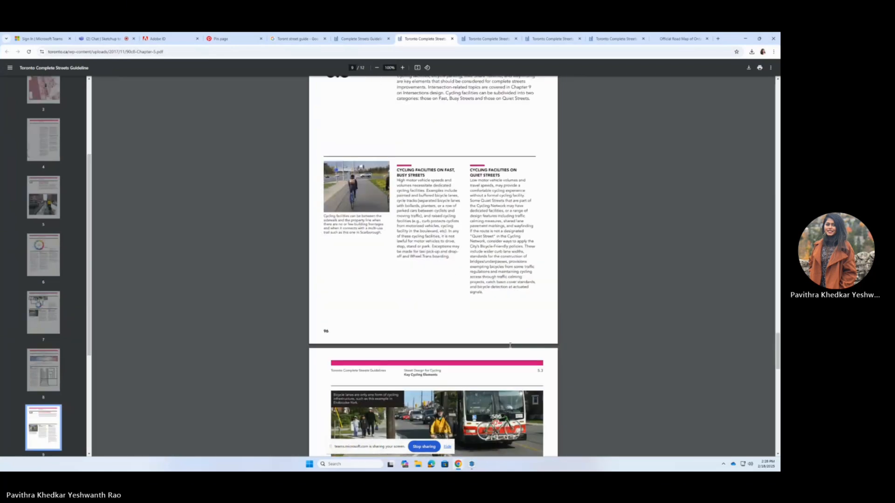
Browse the rest of the Chapter 5 PDF through to the Wayfinding page.
{"action": "scroll", "coordinate": [44, 379], "scroll_direction": "down", "scroll_amount": 4}
{"action": "left_click", "coordinate": [44, 377]}
{"action": "left_click", "coordinate": [43, 415]}
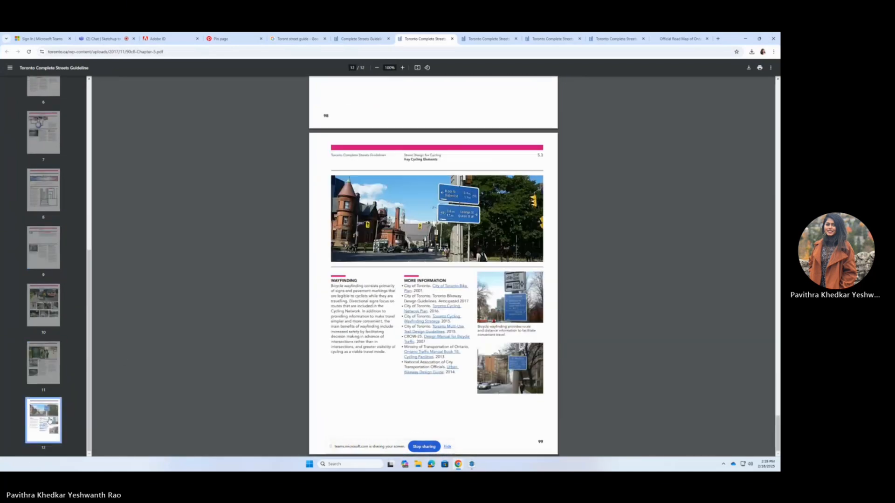
Review the Chapter 4 PDF from Pedestrian Design Principles through Sidewalk Zones to Pedestrian Crossings.
{"action": "left_click", "coordinate": [495, 37]}
{"action": "left_click", "coordinate": [41, 232]}
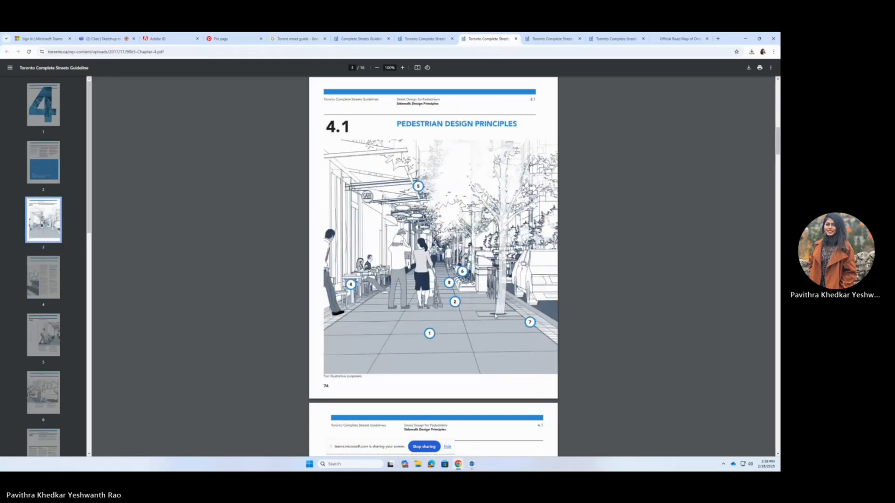
{"action": "scroll", "coordinate": [519, 324], "scroll_direction": "down", "scroll_amount": 6}
{"action": "scroll", "coordinate": [493, 311], "scroll_direction": "down", "scroll_amount": 12}
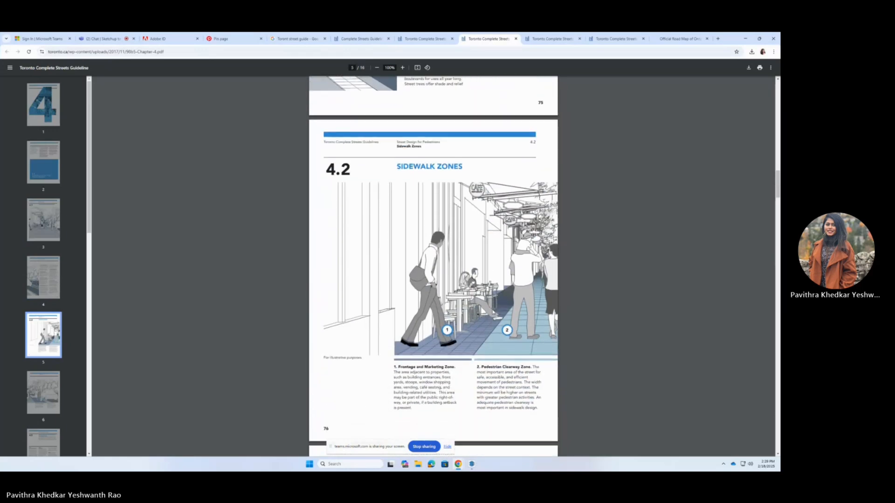
{"action": "scroll", "coordinate": [494, 312], "scroll_direction": "down", "scroll_amount": 12}
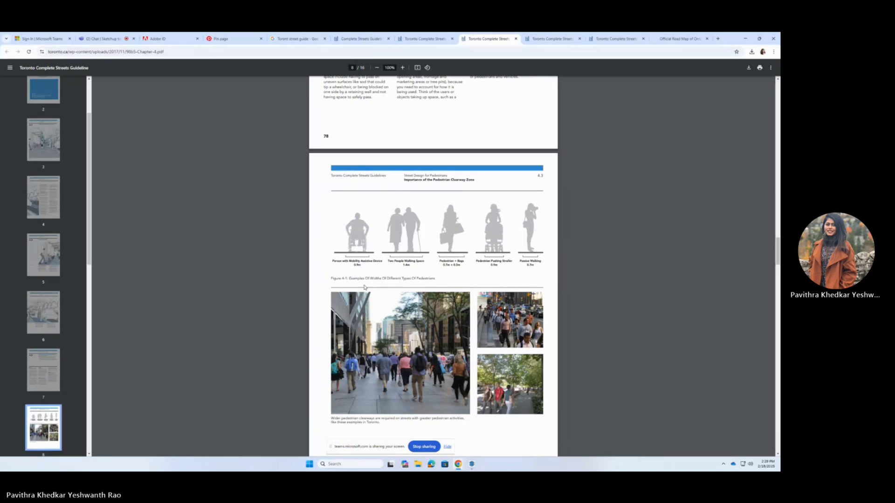
{"action": "scroll", "coordinate": [363, 286], "scroll_direction": "down", "scroll_amount": 8}
{"action": "scroll", "coordinate": [434, 279], "scroll_direction": "down", "scroll_amount": 10}
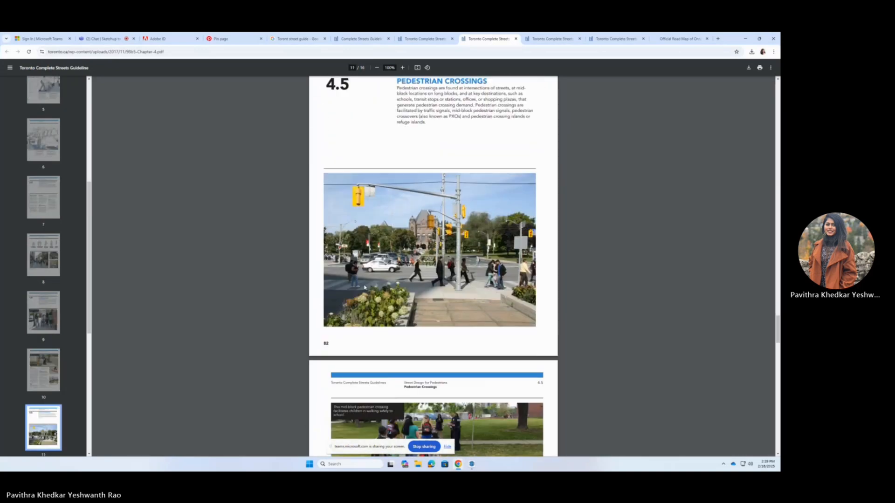
Skim the Chapter 3 PDF from the Steps to Street Design diagram through the decision-making framework to its last pages.
{"action": "left_click", "coordinate": [553, 38]}
{"action": "left_click", "coordinate": [48, 284]}
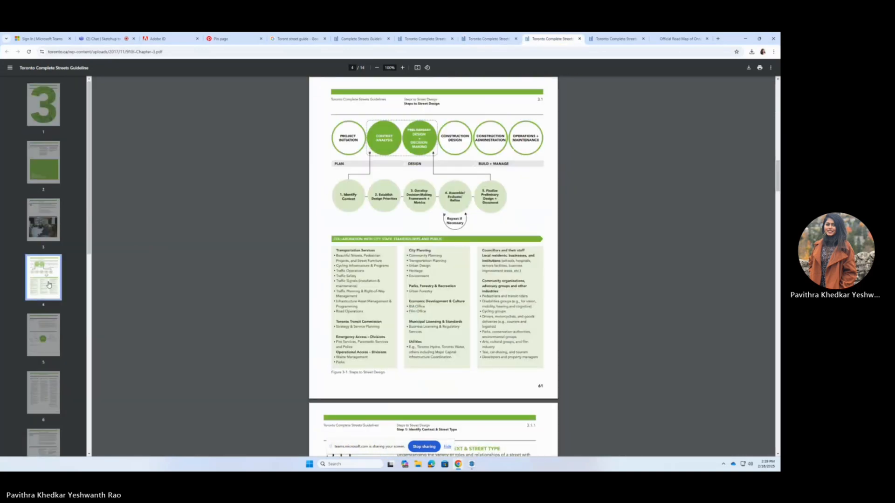
{"action": "left_click", "coordinate": [45, 347]}
{"action": "scroll", "coordinate": [45, 326], "scroll_direction": "down", "scroll_amount": 5}
{"action": "left_click", "coordinate": [46, 279]}
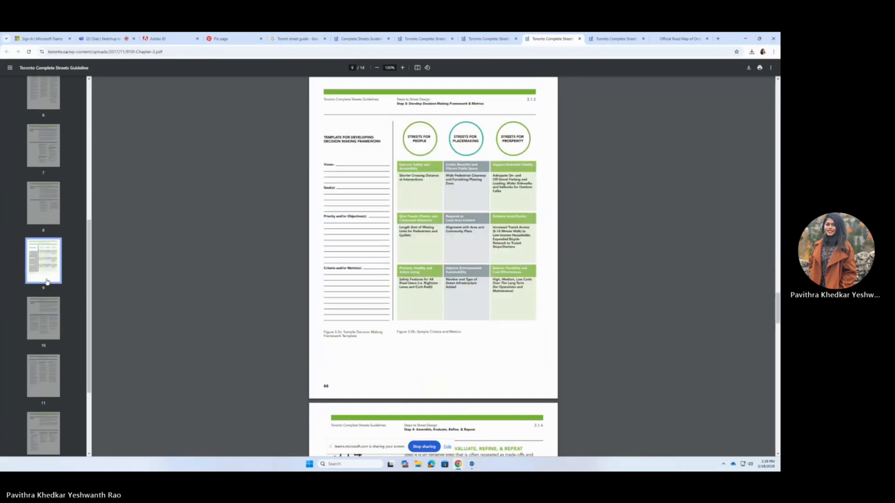
{"action": "scroll", "coordinate": [47, 282], "scroll_direction": "down", "scroll_amount": 3}
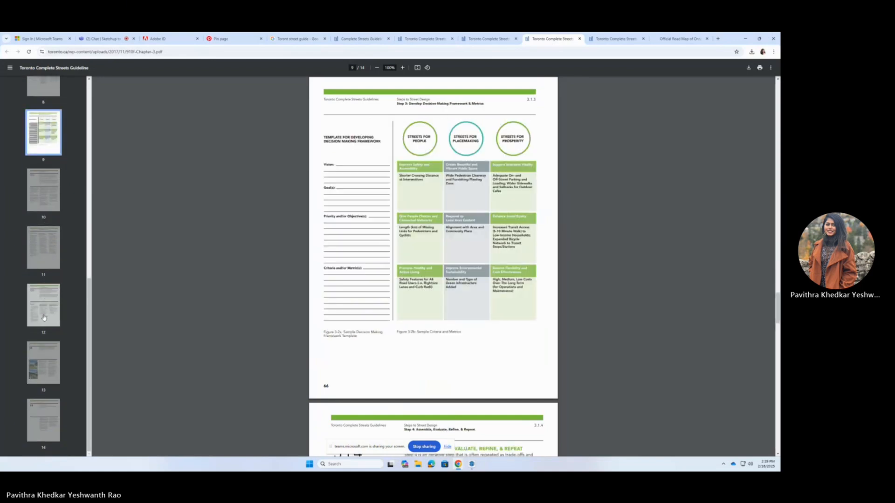
{"action": "left_click", "coordinate": [45, 315]}
{"action": "left_click", "coordinate": [59, 376]}
Review the Chapter 6 PDF from Transit Design Principles to Context-Sensitive Transit Design.
{"action": "left_click", "coordinate": [615, 38]}
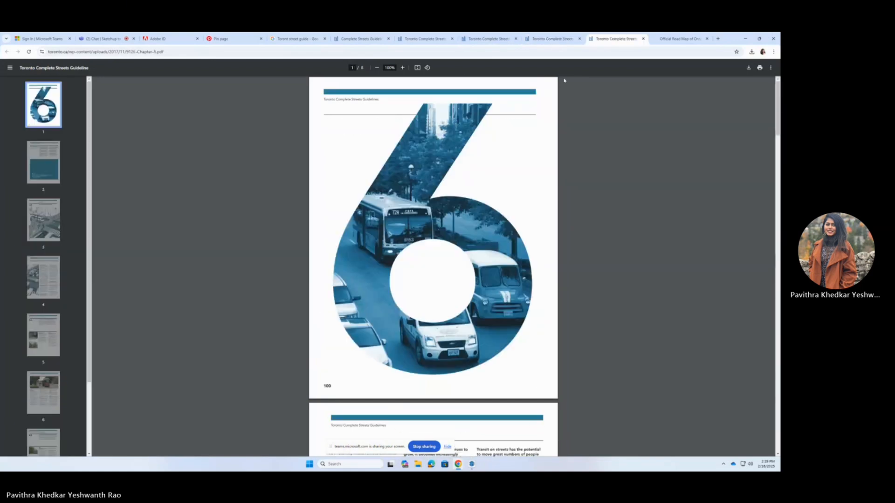
{"action": "left_click", "coordinate": [44, 275]}
{"action": "left_click", "coordinate": [44, 224]}
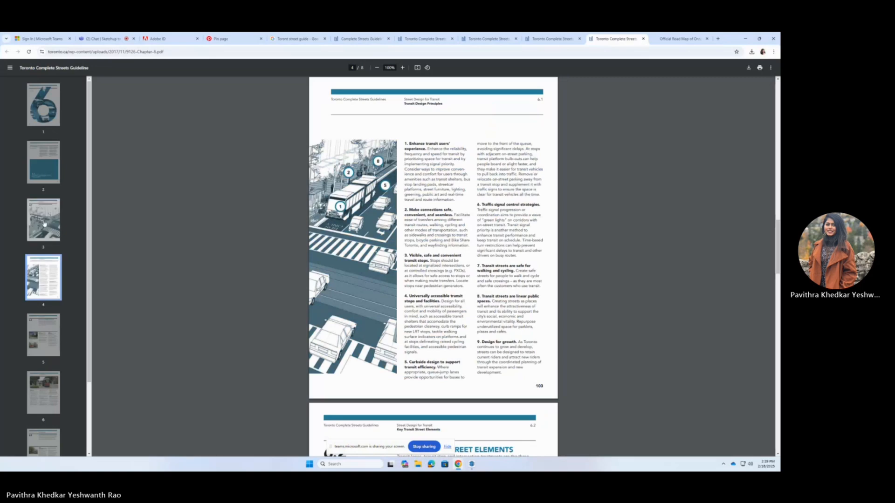
{"action": "scroll", "coordinate": [45, 224], "scroll_direction": "down", "scroll_amount": 2}
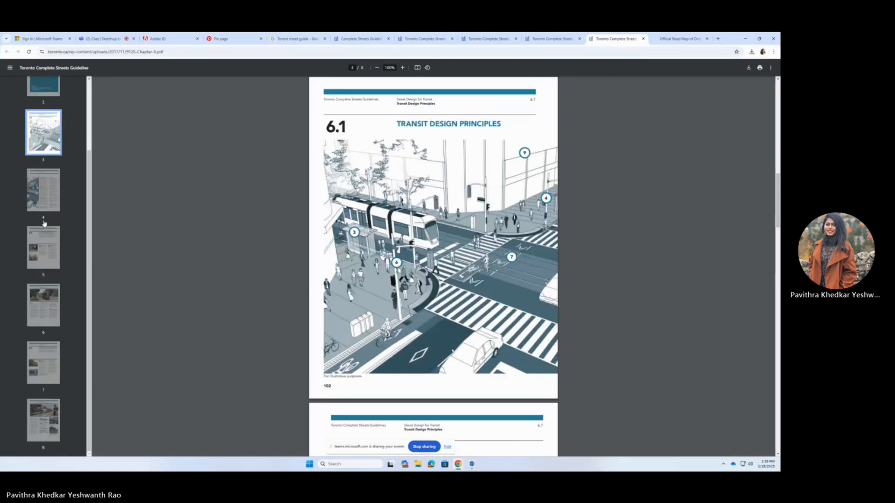
{"action": "left_click", "coordinate": [43, 366]}
{"action": "left_click", "coordinate": [44, 420]}
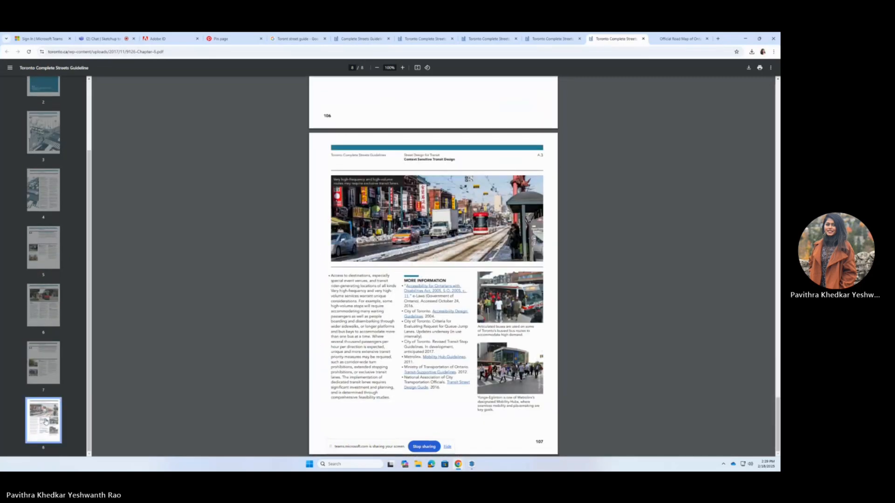
Glance through the remaining reference pages, minimize the browser and switch to the untitled SketchUp model.
{"action": "left_click", "coordinate": [674, 39]}
{"action": "left_click", "coordinate": [424, 38]}
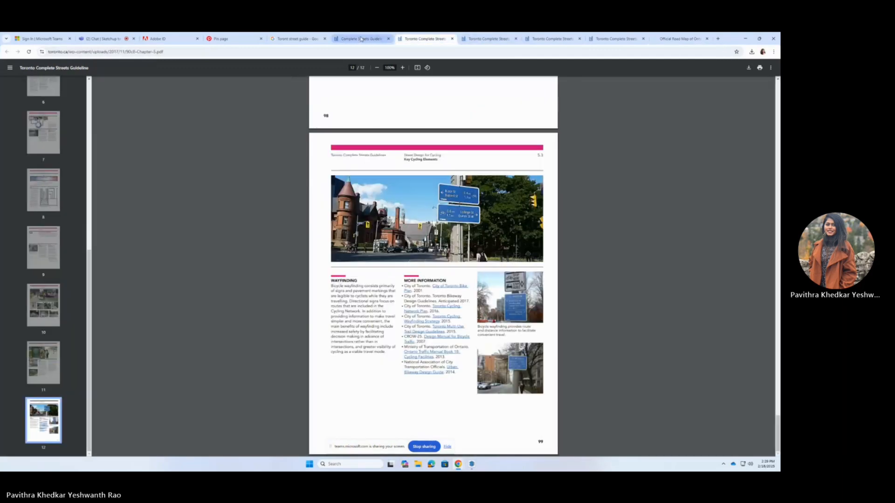
{"action": "left_click", "coordinate": [361, 38]}
{"action": "left_click", "coordinate": [300, 38]}
{"action": "left_click", "coordinate": [746, 39]}
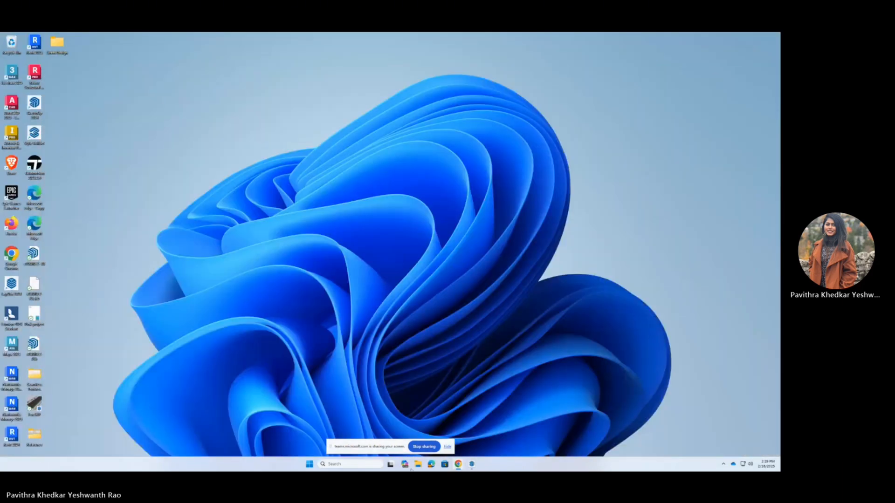
{"action": "left_click", "coordinate": [472, 464]}
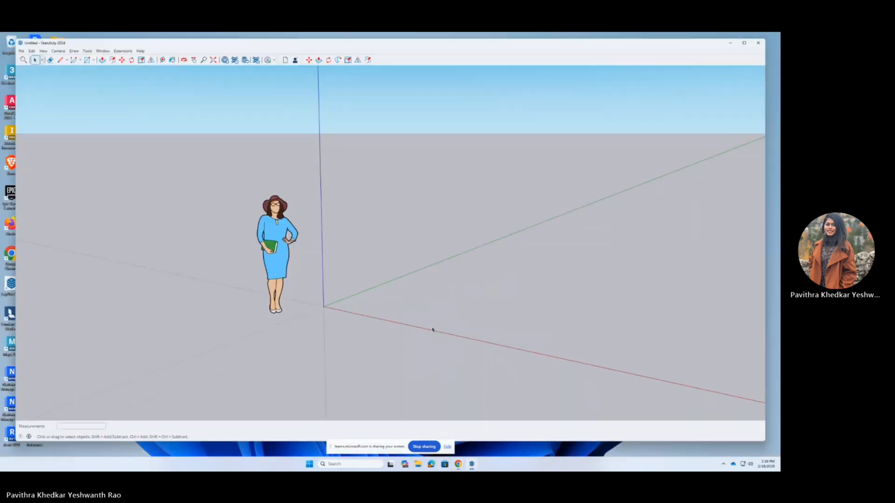
Import the Street Intersection image from the Reference folder on the Desktop.
{"action": "mouse_move", "coordinate": [405, 376]}
{"action": "middle_mouse_down"}
{"action": "mouse_move", "coordinate": [429, 380]}
{"action": "mouse_move", "coordinate": [189, 214]}
{"action": "middle_mouse_up"}
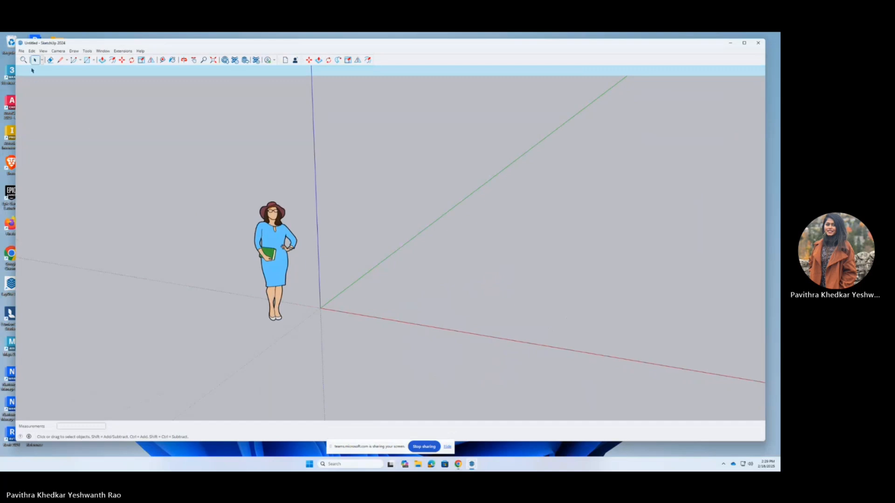
{"action": "left_click", "coordinate": [21, 51]}
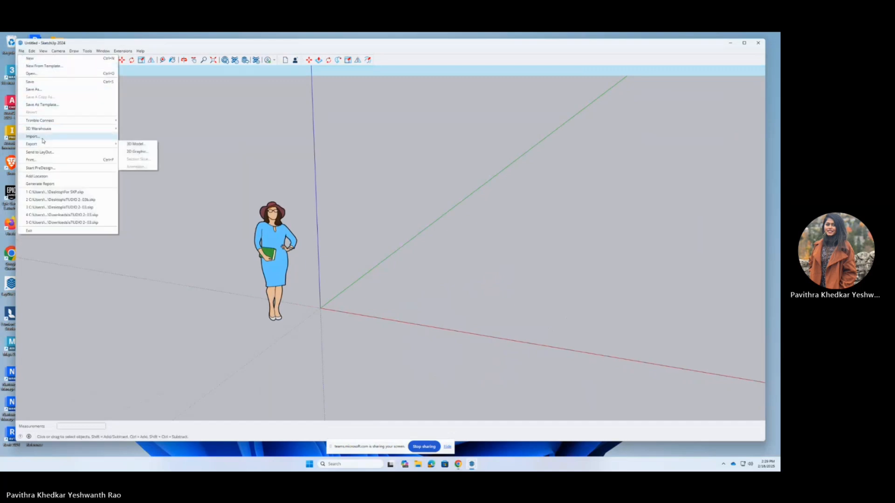
{"action": "left_click", "coordinate": [32, 137]}
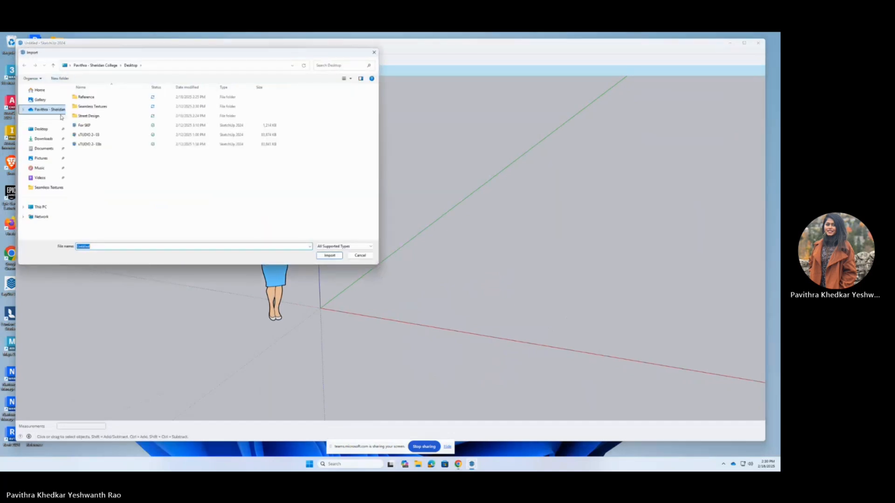
{"action": "double_click", "coordinate": [87, 97]}
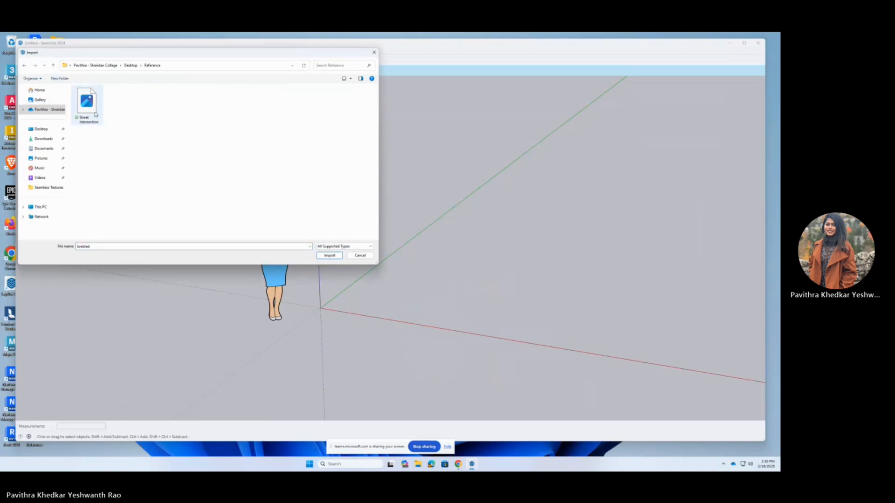
{"action": "left_click", "coordinate": [95, 114]}
{"action": "left_click", "coordinate": [330, 276]}
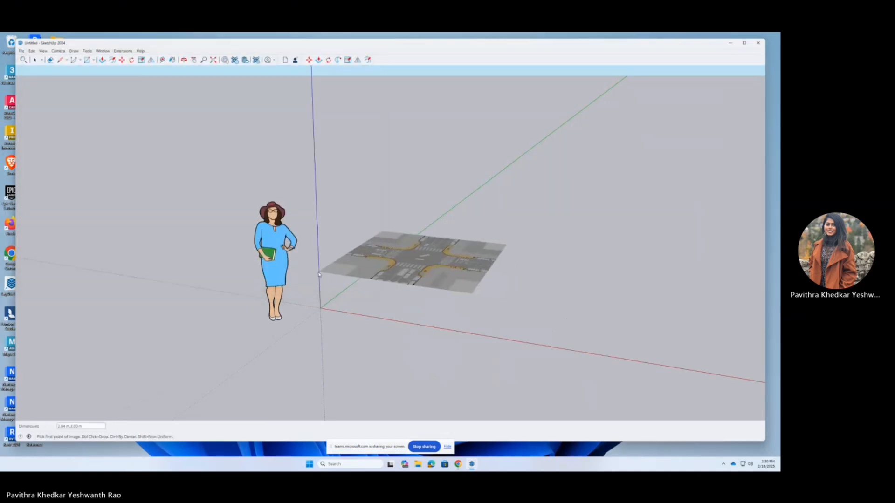
Place the intersection image flat on the ground with one corner at the origin, scaled up far beyond the human figure.
{"action": "left_click", "coordinate": [321, 308]}
{"action": "scroll", "coordinate": [233, 319], "scroll_direction": "down", "scroll_amount": 3}
{"action": "scroll", "coordinate": [155, 317], "scroll_direction": "down", "scroll_amount": 2}
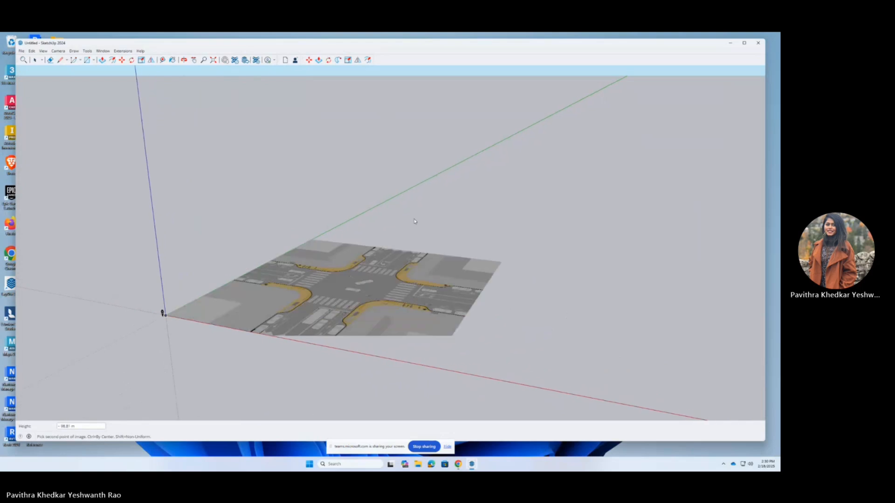
{"action": "left_click", "coordinate": [343, 211]}
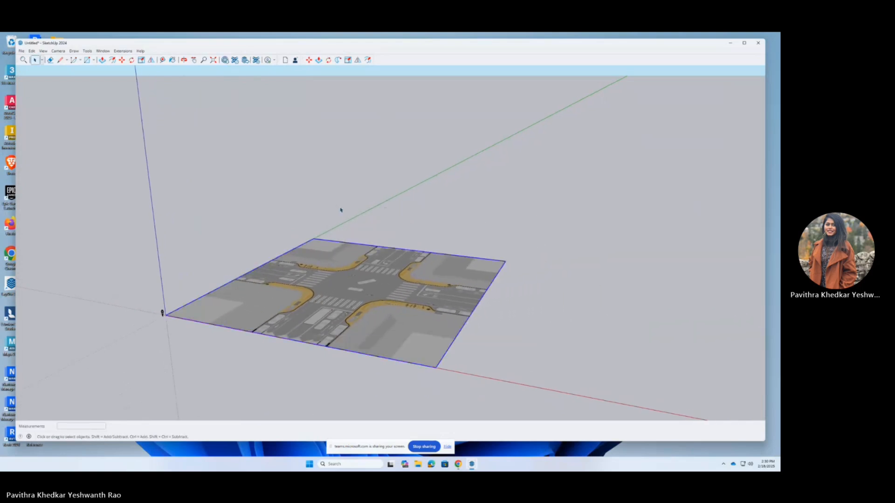
Maximize the SketchUp window, frame the whole intersection image from above and deselect it.
{"action": "middle_click_drag", "start_coordinate": [384, 212], "coordinate": [346, 270]}
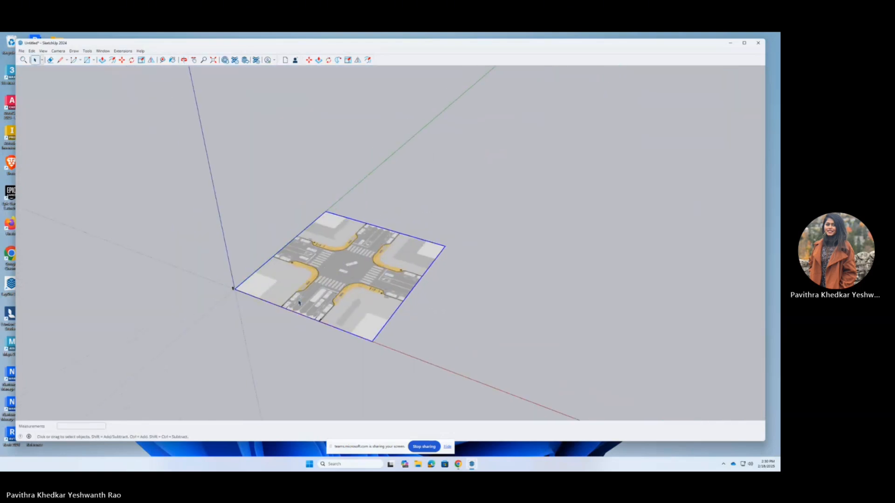
{"action": "scroll", "coordinate": [296, 333], "scroll_direction": "up", "scroll_amount": 4}
{"action": "scroll", "coordinate": [296, 336], "scroll_direction": "down", "scroll_amount": 2}
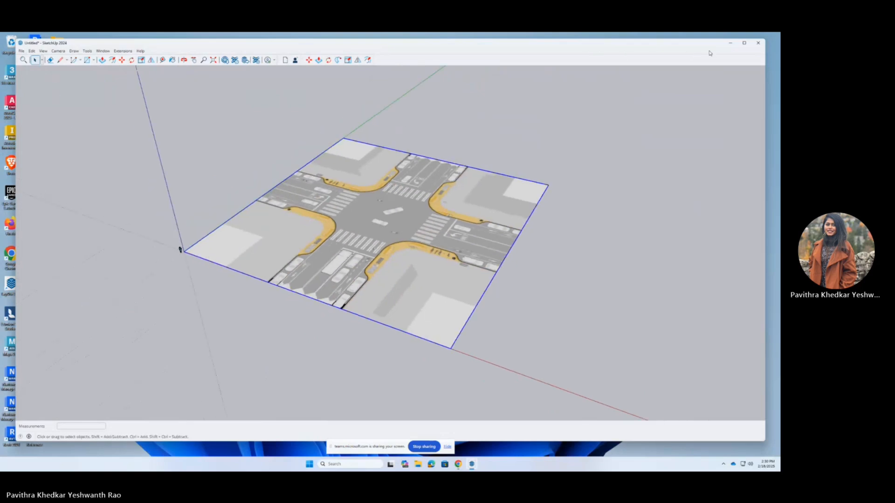
{"action": "left_click", "coordinate": [746, 43]}
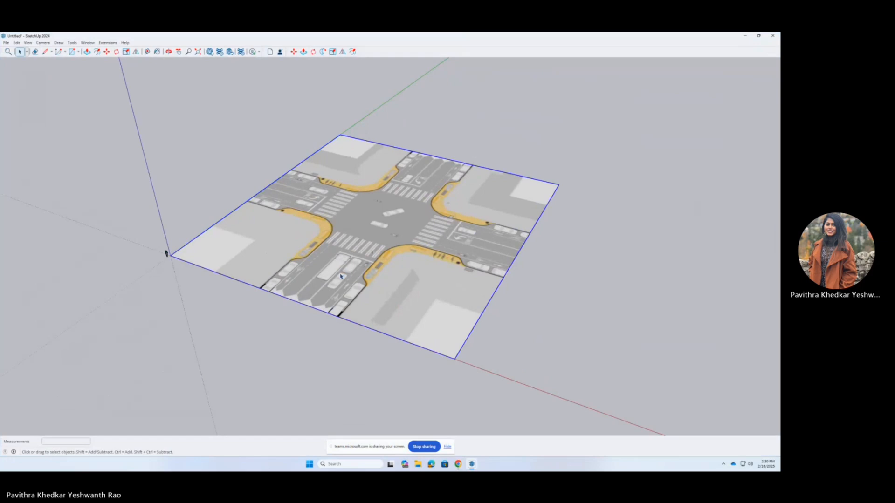
{"action": "scroll", "coordinate": [341, 276], "scroll_direction": "up", "scroll_amount": 4}
{"action": "scroll", "coordinate": [302, 331], "scroll_direction": "down", "scroll_amount": 2}
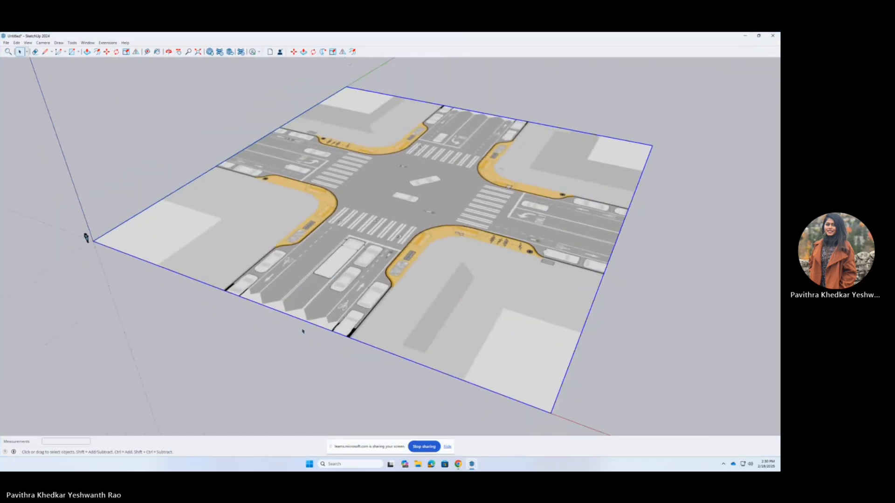
{"action": "left_click", "coordinate": [302, 332]}
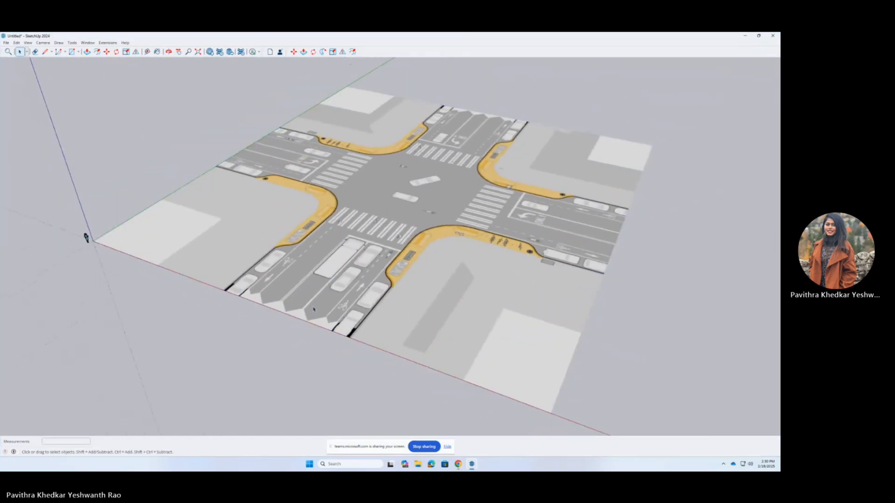
{"action": "right_click", "coordinate": [378, 52]}
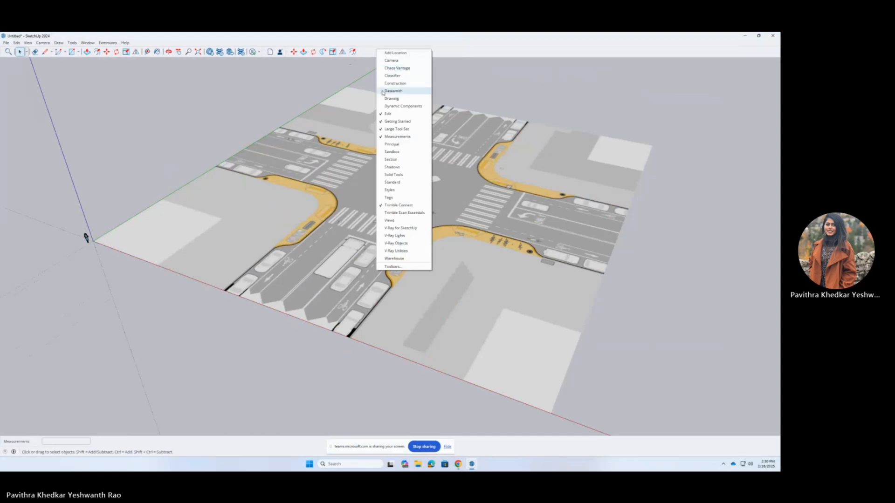
{"action": "left_click", "coordinate": [468, 52]}
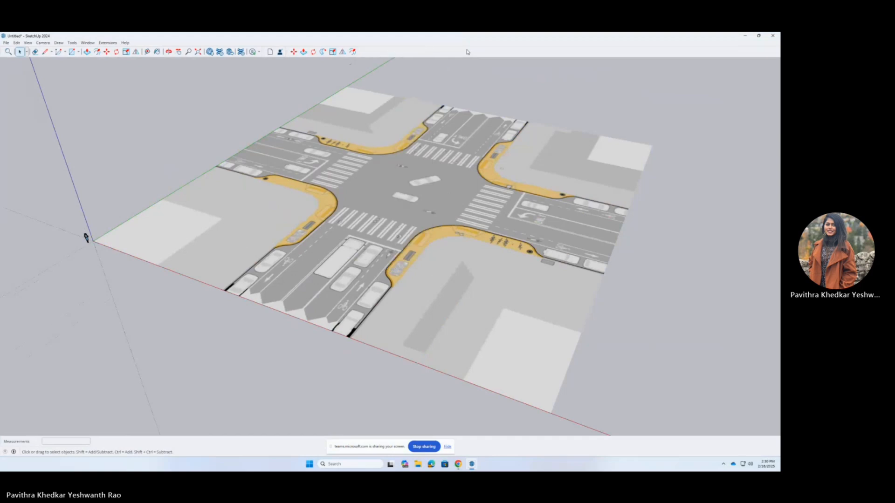
Measure the car lane's width along the stop line and resize the whole model so that it equals 3.5 m.
{"action": "key", "text": "t"}
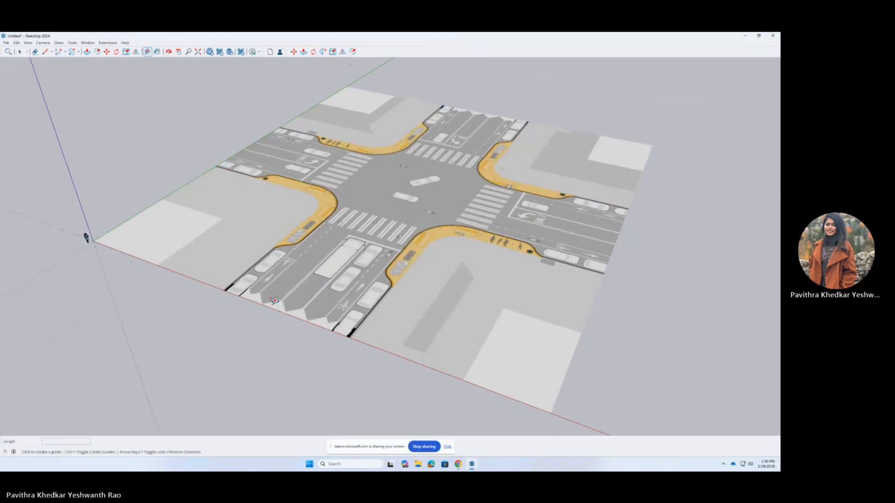
{"action": "scroll", "coordinate": [279, 303], "scroll_direction": "up", "scroll_amount": 4}
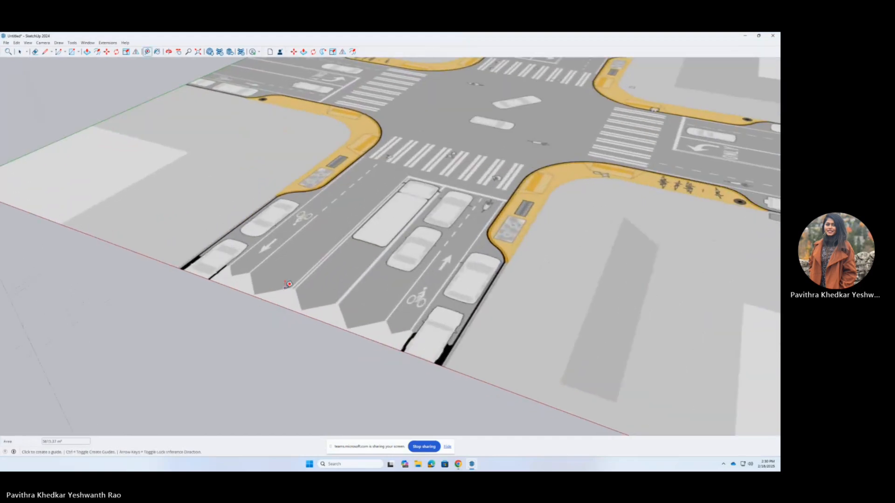
{"action": "scroll", "coordinate": [289, 284], "scroll_direction": "up", "scroll_amount": 3}
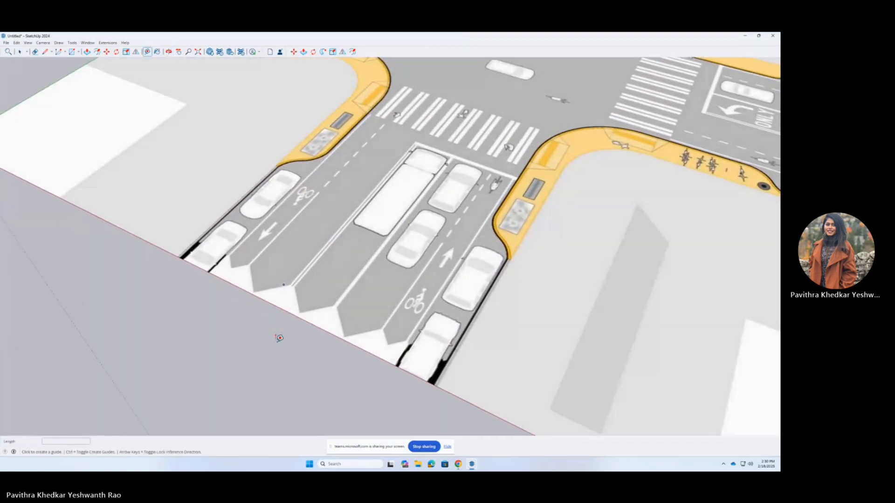
{"action": "scroll", "coordinate": [301, 326], "scroll_direction": "down", "scroll_amount": 4}
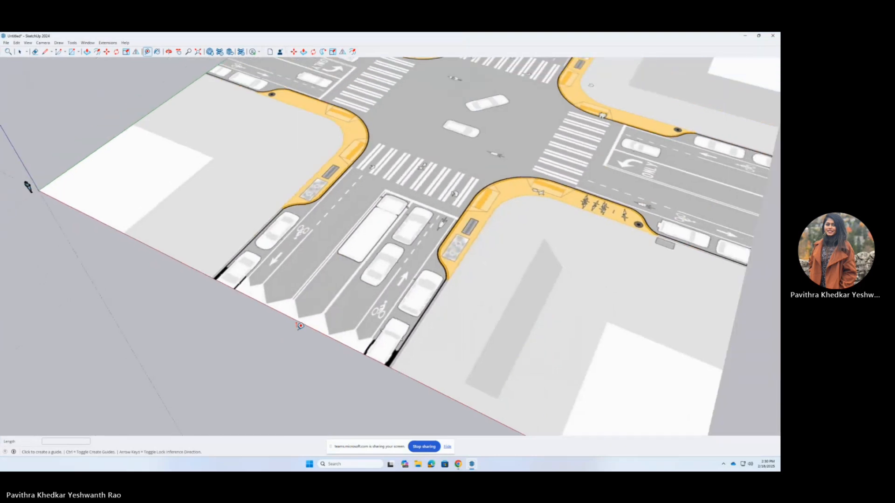
{"action": "scroll", "coordinate": [414, 203], "scroll_direction": "up", "scroll_amount": 5}
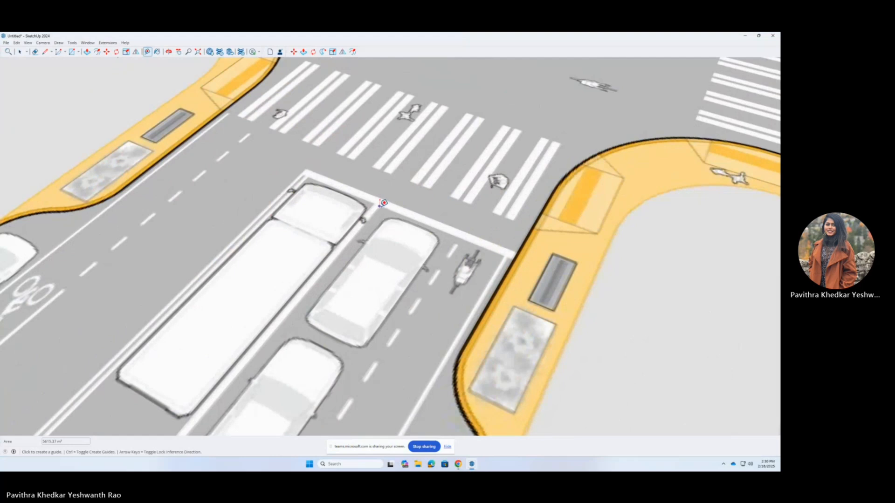
{"action": "left_click", "coordinate": [380, 206]}
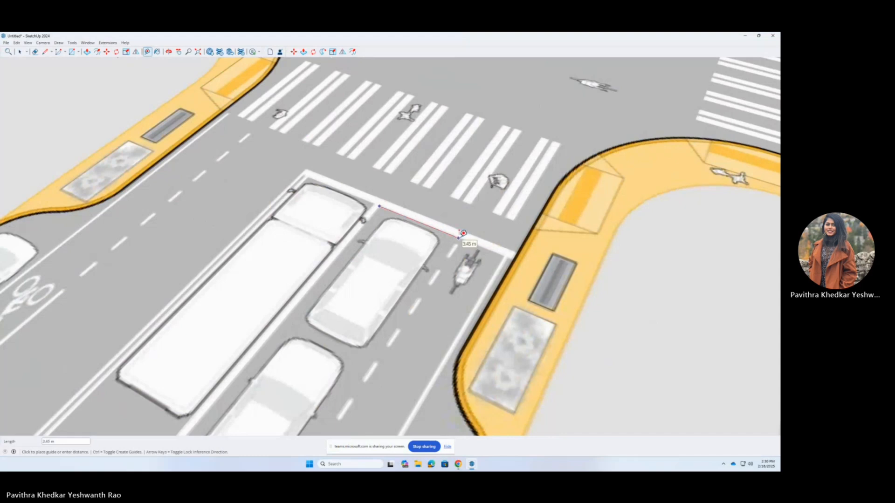
{"action": "left_click", "coordinate": [465, 234]}
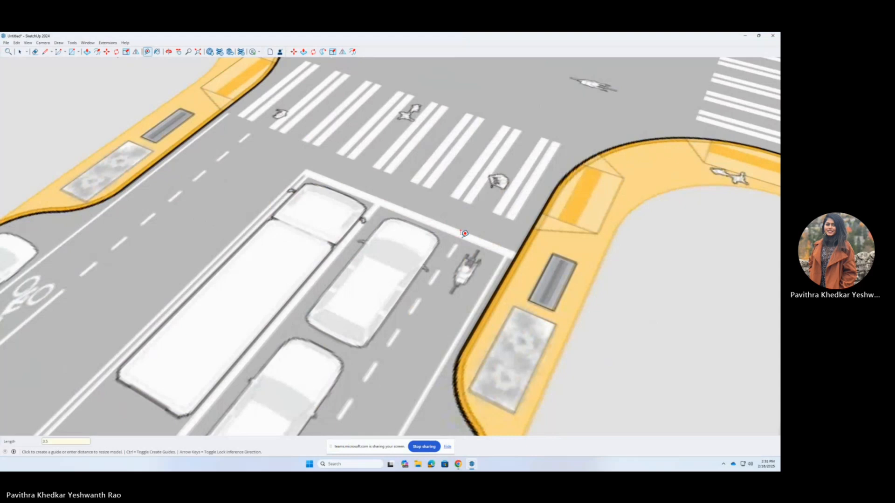
{"action": "key", "text": "Return"}
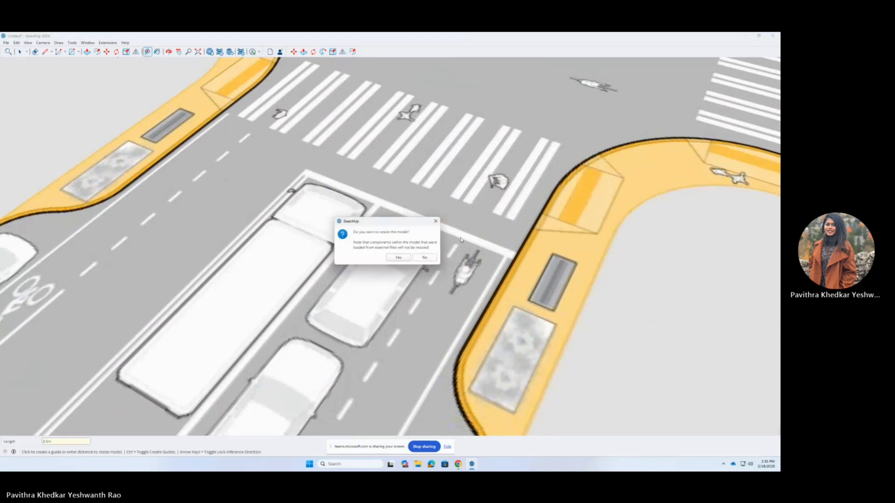
{"action": "left_click", "coordinate": [405, 258]}
{"action": "scroll", "coordinate": [464, 208], "scroll_direction": "down", "scroll_amount": 5}
{"action": "scroll", "coordinate": [457, 266], "scroll_direction": "up", "scroll_amount": 1}
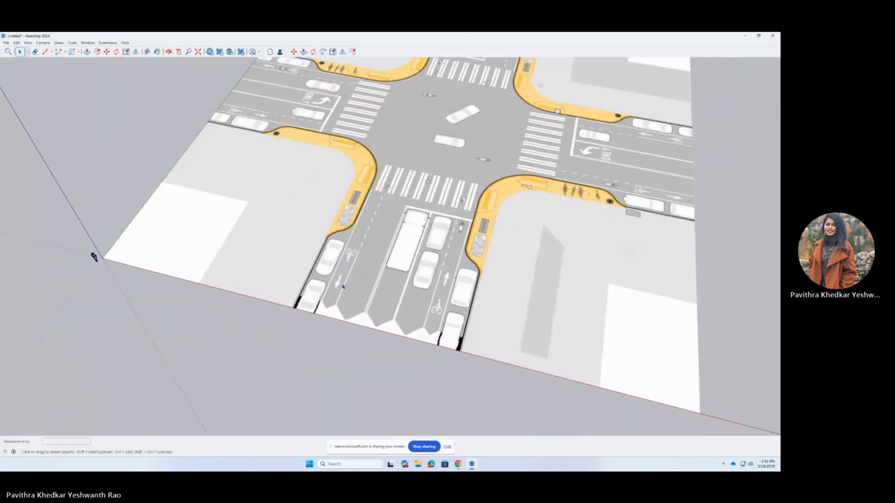
Place guides along the building line and curb of the origin block's planter sidewalk, about 2.8 m apart, plus a narrow curb offset.
{"action": "scroll", "coordinate": [340, 285], "scroll_direction": "down", "scroll_amount": 3}
{"action": "scroll", "coordinate": [400, 236], "scroll_direction": "up", "scroll_amount": 10}
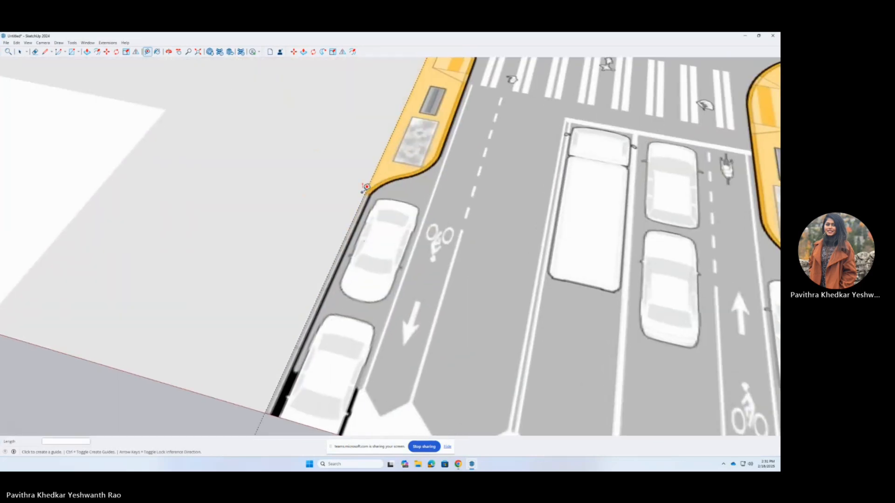
{"action": "left_click", "coordinate": [369, 200]}
{"action": "scroll", "coordinate": [383, 200], "scroll_direction": "down", "scroll_amount": 5}
{"action": "scroll", "coordinate": [362, 186], "scroll_direction": "up", "scroll_amount": 4}
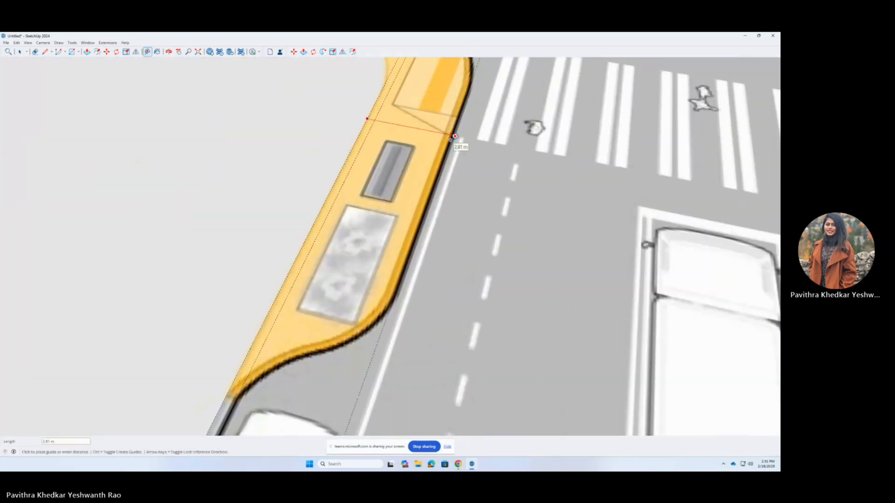
{"action": "left_click", "coordinate": [449, 126]}
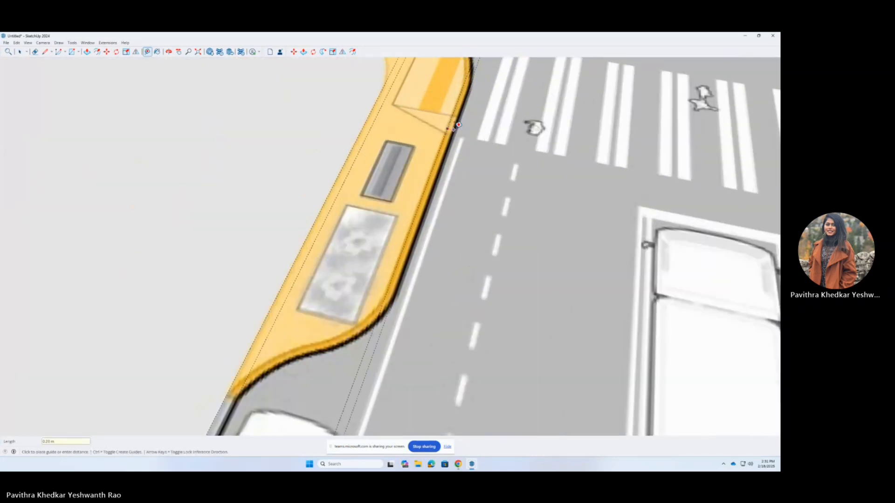
{"action": "left_click", "coordinate": [455, 131]}
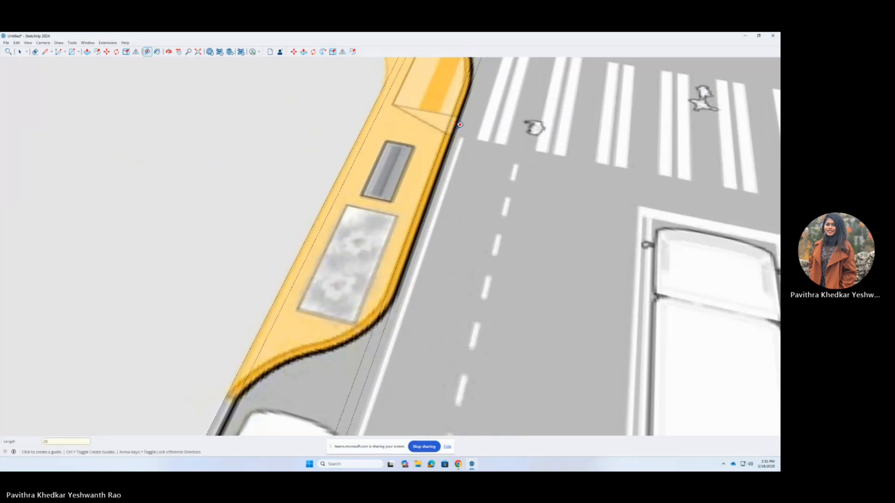
Place a closely spaced pair of guides along the building line of the origin block's cross-street sidewalk.
{"action": "scroll", "coordinate": [456, 133], "scroll_direction": "down", "scroll_amount": 8}
{"action": "middle_click_drag", "start_coordinate": [512, 342], "coordinate": [583, 401], "text": "shift"}
{"action": "left_click", "coordinate": [313, 384]}
{"action": "scroll", "coordinate": [406, 210], "scroll_direction": "up", "scroll_amount": 8}
{"action": "left_click", "coordinate": [314, 299]}
{"action": "scroll", "coordinate": [314, 298], "scroll_direction": "down", "scroll_amount": 6}
{"action": "scroll", "coordinate": [226, 276], "scroll_direction": "up", "scroll_amount": 6}
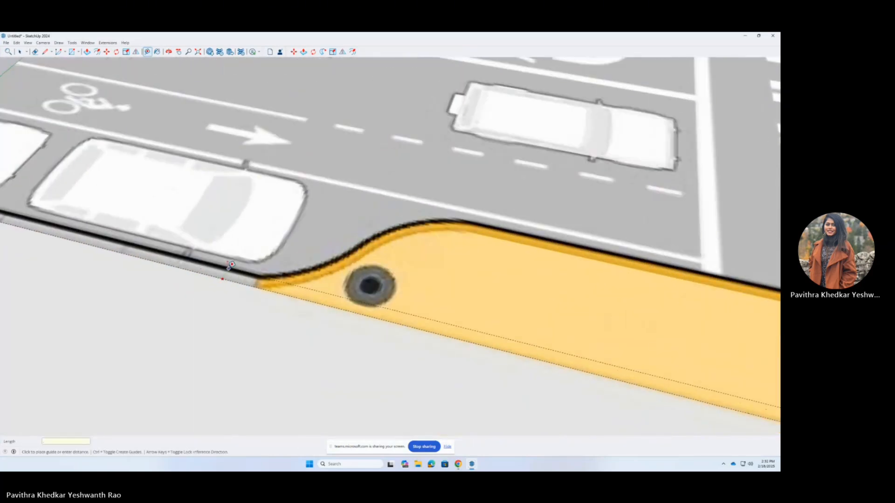
{"action": "left_click", "coordinate": [226, 276]}
Place a guide along the curb of the origin block's cross-street sidewalk, about 2.3 m from the inner guide.
{"action": "scroll", "coordinate": [228, 280], "scroll_direction": "down", "scroll_amount": 6}
{"action": "scroll", "coordinate": [396, 289], "scroll_direction": "up", "scroll_amount": 8}
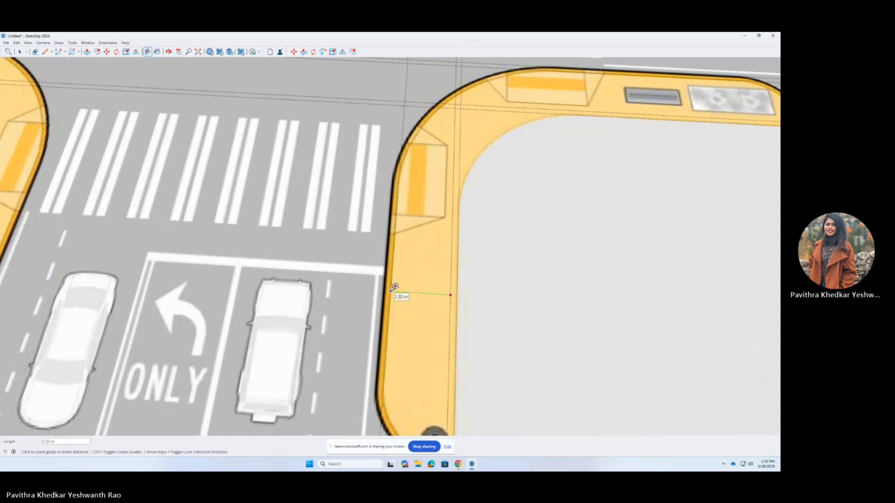
{"action": "left_click", "coordinate": [394, 287]}
{"action": "scroll", "coordinate": [474, 296], "scroll_direction": "down", "scroll_amount": 7}
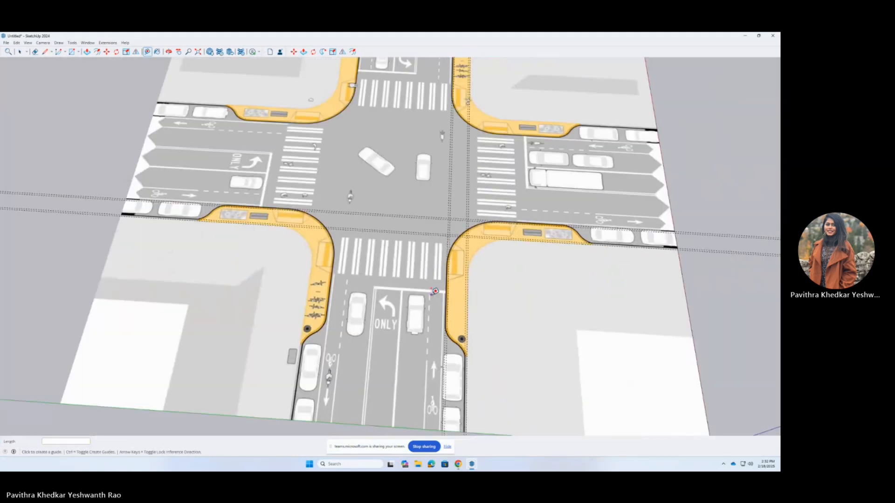
Place guides along the planter sidewalk of the block with parked bicycles, the curb guide about 2.5 m from the building line.
{"action": "scroll", "coordinate": [448, 89], "scroll_direction": "up", "scroll_amount": 6}
{"action": "left_click", "coordinate": [449, 89]}
{"action": "scroll", "coordinate": [463, 269], "scroll_direction": "up", "scroll_amount": 4}
{"action": "scroll", "coordinate": [462, 269], "scroll_direction": "down", "scroll_amount": 5}
{"action": "scroll", "coordinate": [491, 297], "scroll_direction": "up", "scroll_amount": 5}
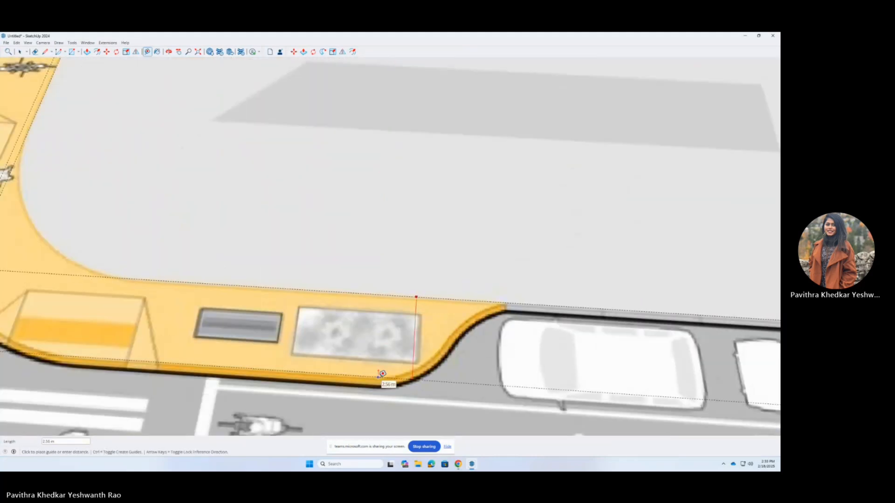
{"action": "key", "text": "Return"}
Add a second curb guide to the bicycle block's planter sidewalk, a narrow offset outside the first one.
{"action": "scroll", "coordinate": [378, 378], "scroll_direction": "down", "scroll_amount": 5}
{"action": "scroll", "coordinate": [407, 378], "scroll_direction": "up", "scroll_amount": 5}
{"action": "left_click", "coordinate": [381, 324]}
{"action": "left_click", "coordinate": [483, 183]}
{"action": "left_click", "coordinate": [437, 250]}
{"action": "key", "text": "Return"}
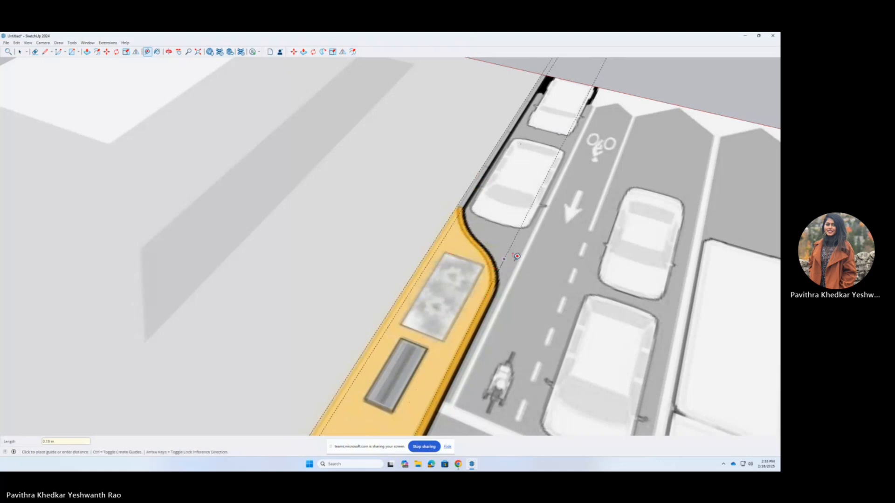
Place a guide along the curb of the sidewalk with parked bicycles, about 2.6 m from its building line.
{"action": "scroll", "coordinate": [485, 302], "scroll_direction": "down", "scroll_amount": 6}
{"action": "scroll", "coordinate": [521, 264], "scroll_direction": "up", "scroll_amount": 7}
{"action": "middle_click_drag", "start_coordinate": [526, 212], "coordinate": [764, 279]}
{"action": "left_click", "coordinate": [392, 171]}
{"action": "left_click", "coordinate": [393, 172]}
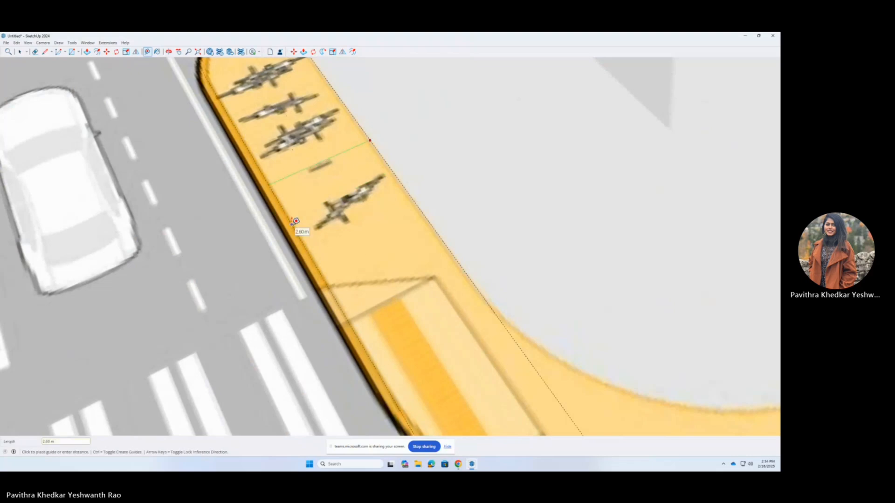
{"action": "key", "text": "Return"}
Draw a rectangle about 2.85 by 31.3 m over the origin block's planter sidewalk, following the guides.
{"action": "scroll", "coordinate": [292, 233], "scroll_direction": "down", "scroll_amount": 12}
{"action": "middle_click_drag", "start_coordinate": [350, 254], "coordinate": [342, 322]}
{"action": "scroll", "coordinate": [335, 313], "scroll_direction": "up", "scroll_amount": 5}
{"action": "scroll", "coordinate": [340, 319], "scroll_direction": "down", "scroll_amount": 2}
{"action": "scroll", "coordinate": [334, 240], "scroll_direction": "up", "scroll_amount": 5}
{"action": "key", "text": "r"}
{"action": "middle_click_drag", "start_coordinate": [331, 196], "coordinate": [270, 243]}
{"action": "scroll", "coordinate": [326, 319], "scroll_direction": "up", "scroll_amount": 3}
{"action": "left_click", "coordinate": [314, 310]}
{"action": "scroll", "coordinate": [322, 303], "scroll_direction": "down", "scroll_amount": 3}
{"action": "scroll", "coordinate": [561, 207], "scroll_direction": "up", "scroll_amount": 5}
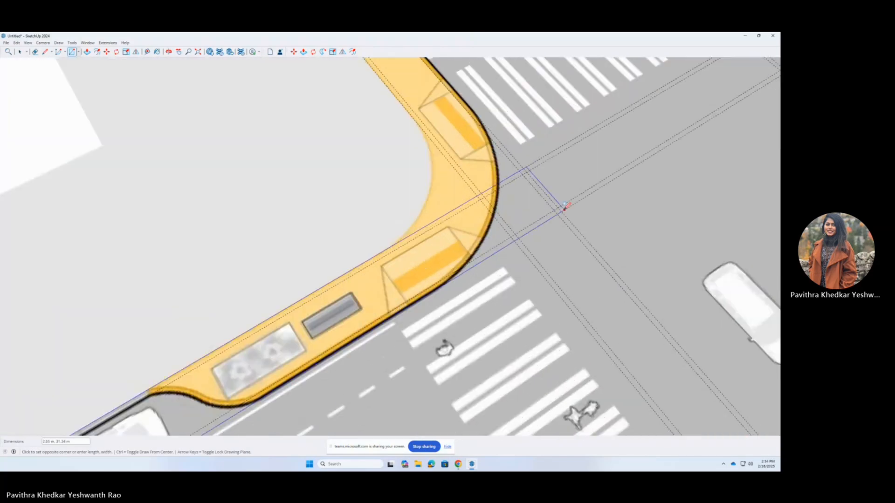
{"action": "left_click", "coordinate": [566, 205]}
Draw rectangles over the cross-street sidewalks of the origin block and the block facing it across the cross street's lanes.
{"action": "left_click", "coordinate": [566, 206]}
{"action": "scroll", "coordinate": [532, 233], "scroll_direction": "down", "scroll_amount": 4}
{"action": "scroll", "coordinate": [392, 70], "scroll_direction": "up", "scroll_amount": 3}
{"action": "left_click", "coordinate": [401, 110]}
{"action": "middle_click_drag", "start_coordinate": [236, 172], "coordinate": [200, 192]}
{"action": "left_click", "coordinate": [349, 117]}
{"action": "middle_click_drag", "start_coordinate": [466, 326], "coordinate": [480, 362]}
{"action": "scroll", "coordinate": [447, 303], "scroll_direction": "up", "scroll_amount": 3}
{"action": "left_click", "coordinate": [444, 334]}
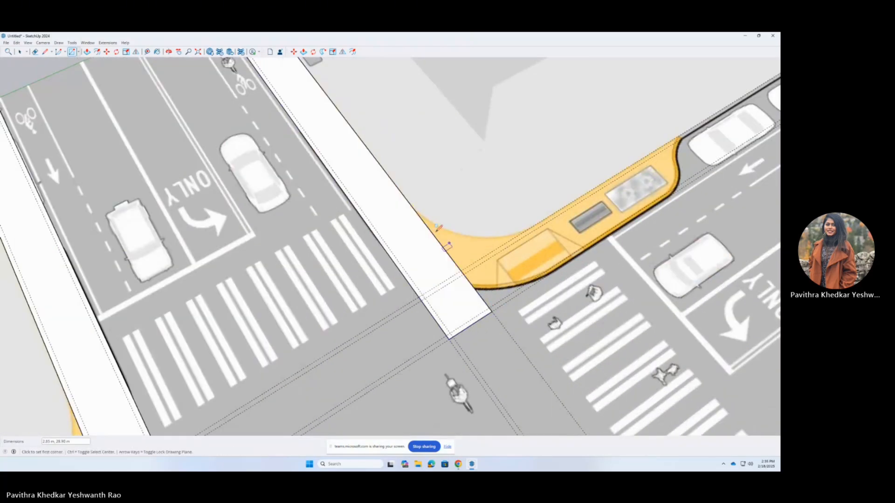
Draw a rectangle over the remaining planter sidewalk of the block at the far end of the green-axis side.
{"action": "scroll", "coordinate": [428, 234], "scroll_direction": "down", "scroll_amount": 2}
{"action": "left_click", "coordinate": [425, 276]}
{"action": "scroll", "coordinate": [426, 275], "scroll_direction": "down", "scroll_amount": 2}
{"action": "scroll", "coordinate": [620, 179], "scroll_direction": "up", "scroll_amount": 4}
{"action": "left_click", "coordinate": [615, 183]}
Draw rectangles over both sidewalks of the block with the parked bicycles.
{"action": "scroll", "coordinate": [611, 184], "scroll_direction": "down", "scroll_amount": 7}
{"action": "scroll", "coordinate": [283, 336], "scroll_direction": "up", "scroll_amount": 3}
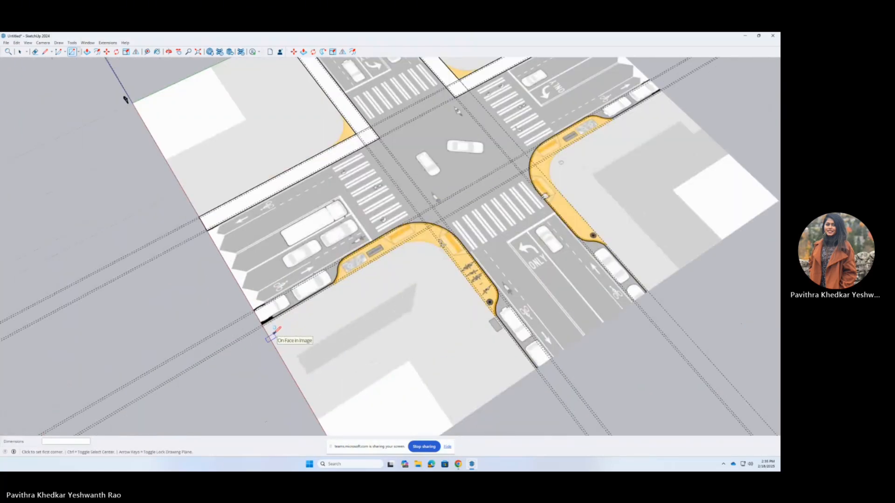
{"action": "scroll", "coordinate": [254, 312], "scroll_direction": "up", "scroll_amount": 2}
{"action": "left_click", "coordinate": [249, 309]}
{"action": "left_click", "coordinate": [524, 178]}
{"action": "scroll", "coordinate": [634, 325], "scroll_direction": "up", "scroll_amount": 4}
{"action": "left_click", "coordinate": [635, 325]}
{"action": "scroll", "coordinate": [635, 326], "scroll_direction": "down", "scroll_amount": 4}
{"action": "left_click", "coordinate": [462, 161]}
Draw the sidewalk rectangles of the last block, starting from the image's outer edge.
{"action": "scroll", "coordinate": [576, 376], "scroll_direction": "up", "scroll_amount": 4}
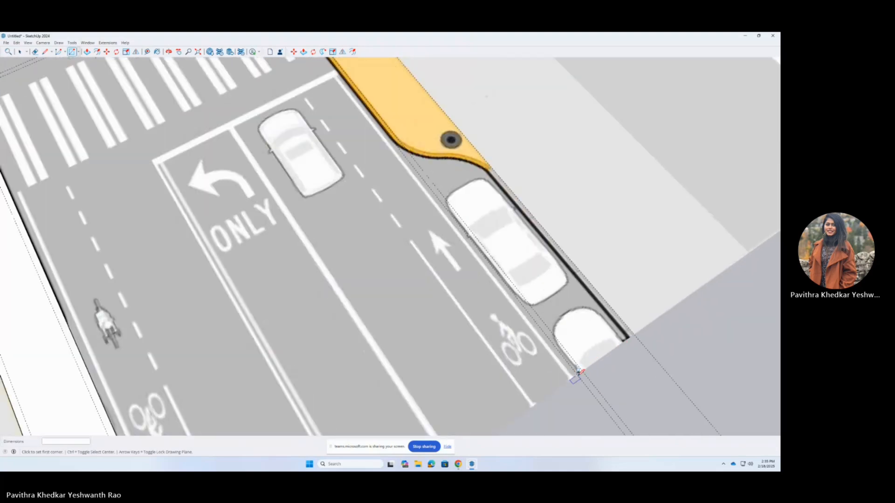
{"action": "left_click", "coordinate": [575, 376]}
{"action": "scroll", "coordinate": [437, 152], "scroll_direction": "up", "scroll_amount": 4}
{"action": "left_click", "coordinate": [437, 150]}
{"action": "scroll", "coordinate": [438, 150], "scroll_direction": "down", "scroll_amount": 6}
{"action": "scroll", "coordinate": [436, 229], "scroll_direction": "up", "scroll_amount": 5}
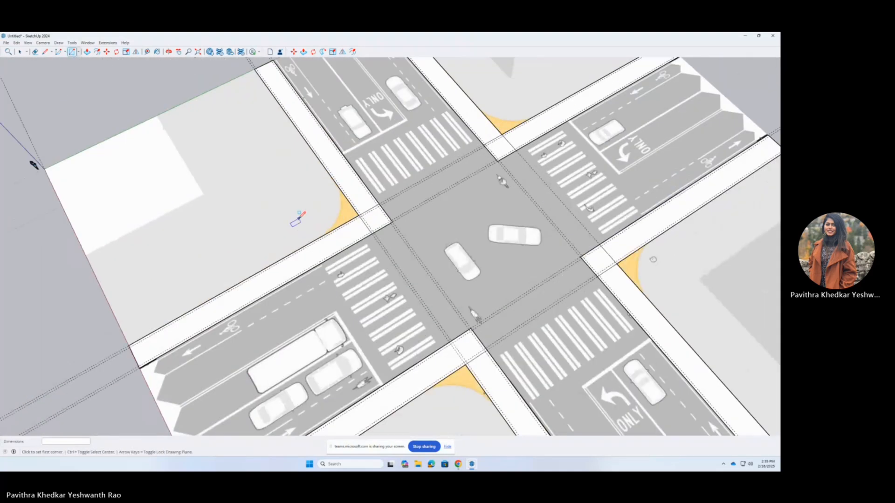
Draw an arc between the origin block's two sidewalk edges, tracing the rounded orange building corner.
{"action": "scroll", "coordinate": [437, 229], "scroll_direction": "up", "scroll_amount": 2}
{"action": "left_click", "coordinate": [483, 231]}
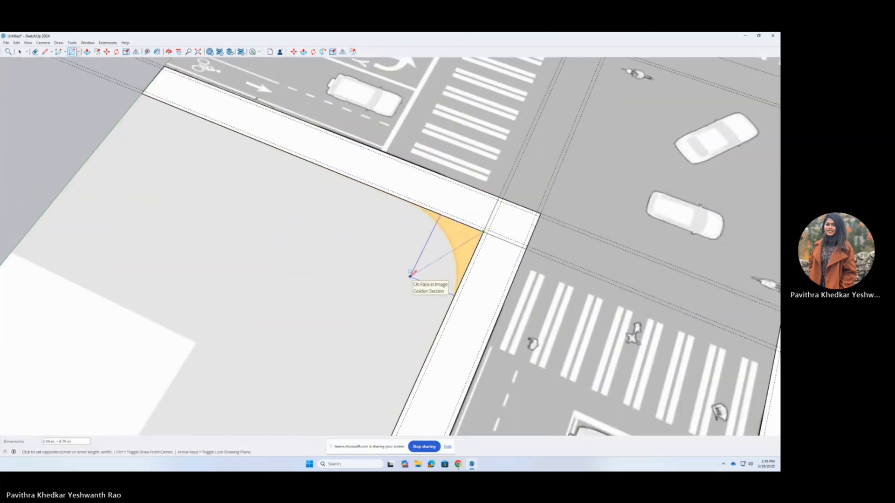
{"action": "key", "text": "a"}
{"action": "left_click", "coordinate": [405, 200]}
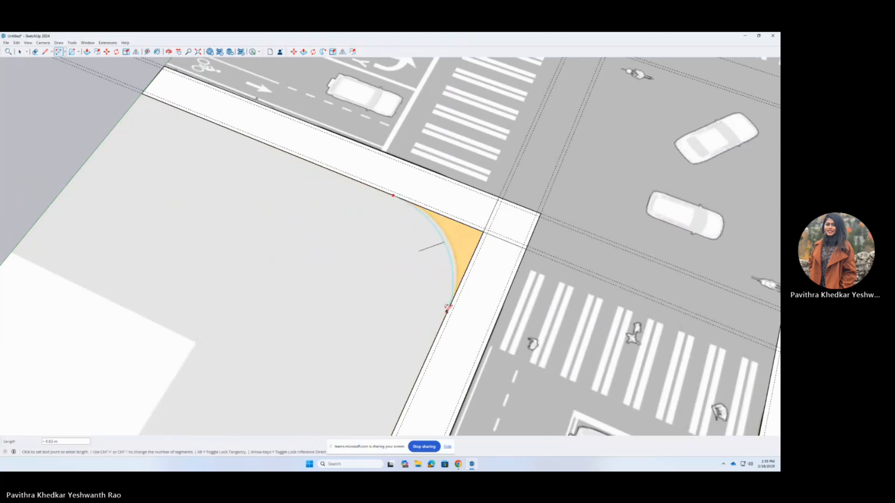
{"action": "left_click", "coordinate": [452, 300]}
Trace the rounded orange corners of the other blocks with arcs tangent to their sidewalk edges.
{"action": "scroll", "coordinate": [410, 247], "scroll_direction": "down", "scroll_amount": 5}
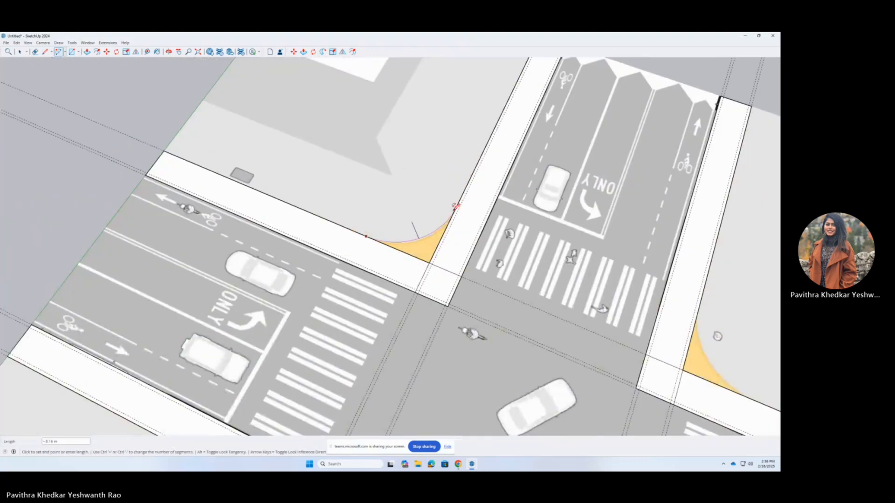
{"action": "scroll", "coordinate": [515, 250], "scroll_direction": "up", "scroll_amount": 3}
{"action": "scroll", "coordinate": [423, 154], "scroll_direction": "down", "scroll_amount": 5}
{"action": "scroll", "coordinate": [455, 301], "scroll_direction": "up", "scroll_amount": 5}
{"action": "double_click", "coordinate": [457, 301]}
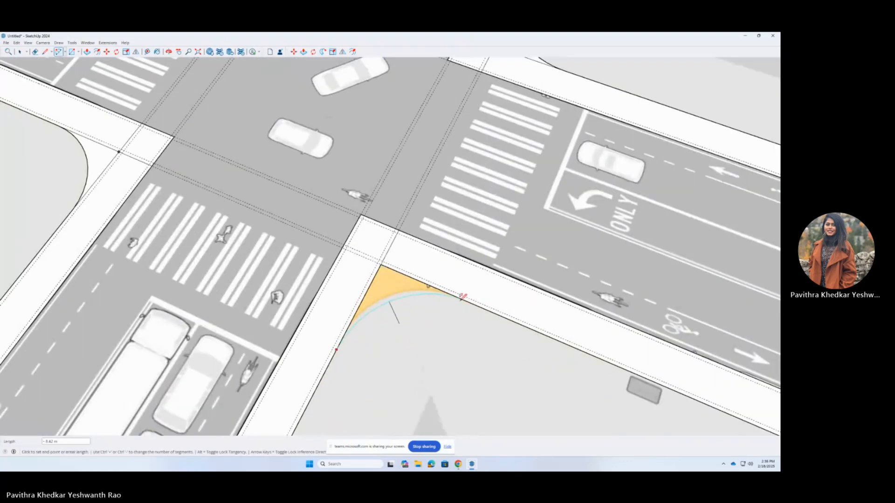
{"action": "scroll", "coordinate": [607, 243], "scroll_direction": "down", "scroll_amount": 5}
{"action": "scroll", "coordinate": [505, 279], "scroll_direction": "up", "scroll_amount": 5}
Draw a rectangle at the bicycle block's inner corner, round it with an arc and erase the excess outside the sidewalk.
{"action": "key", "text": "l"}
{"action": "left_click", "coordinate": [461, 241]}
{"action": "key", "text": "r"}
{"action": "left_click", "coordinate": [461, 242]}
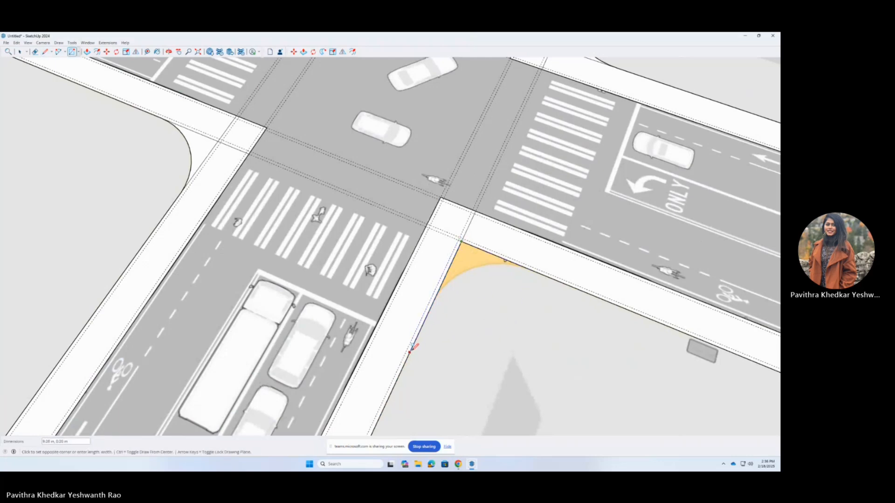
{"action": "left_click", "coordinate": [508, 343]}
{"action": "key", "text": "e"}
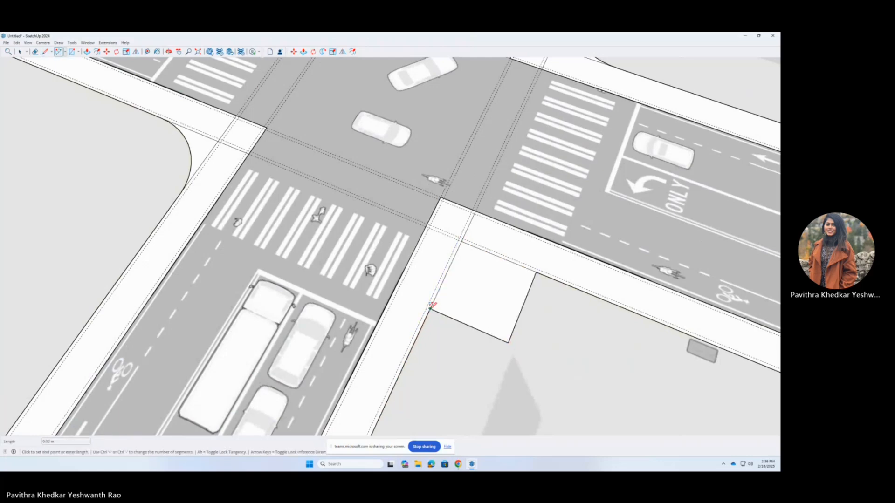
{"action": "left_click_drag", "start_coordinate": [473, 343], "coordinate": [472, 344]}
{"action": "scroll", "coordinate": [472, 343], "scroll_direction": "down", "scroll_amount": 5}
{"action": "scroll", "coordinate": [303, 230], "scroll_direction": "up", "scroll_amount": 3}
{"action": "scroll", "coordinate": [462, 275], "scroll_direction": "up", "scroll_amount": 3}
{"action": "scroll", "coordinate": [317, 224], "scroll_direction": "down", "scroll_amount": 7}
{"action": "scroll", "coordinate": [314, 223], "scroll_direction": "up", "scroll_amount": 4}
{"action": "key", "text": "space"}
{"action": "scroll", "coordinate": [373, 229], "scroll_direction": "up", "scroll_amount": 2}
{"action": "scroll", "coordinate": [460, 224], "scroll_direction": "down", "scroll_amount": 2}
{"action": "left_click", "coordinate": [28, 43]}
{"action": "mouse_move", "coordinate": [18, 43]}
{"action": "left_click", "coordinate": [187, 140]}
{"action": "scroll", "coordinate": [320, 181], "scroll_direction": "down", "scroll_amount": 6}
{"action": "left_click_drag", "start_coordinate": [602, 364], "coordinate": [209, 301]}
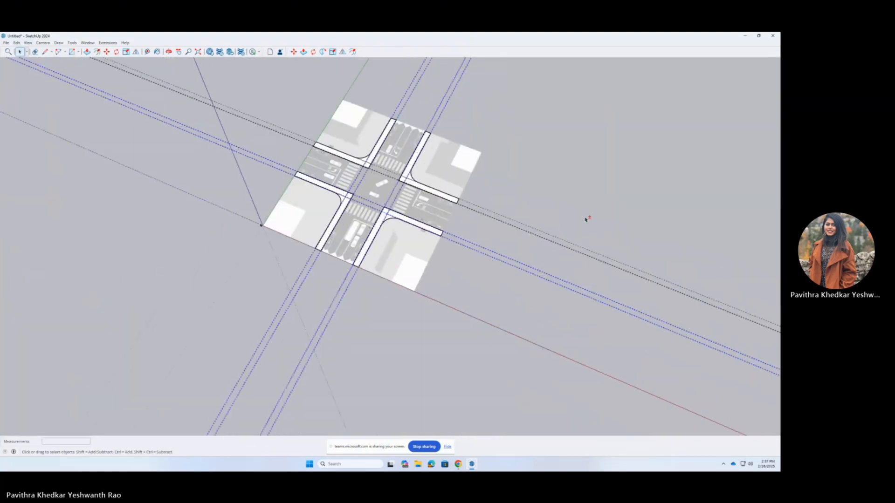
Select the origin block's planter sidewalk face and show the Default Tray.
{"action": "scroll", "coordinate": [329, 215], "scroll_direction": "up", "scroll_amount": 6}
{"action": "left_click", "coordinate": [336, 218]}
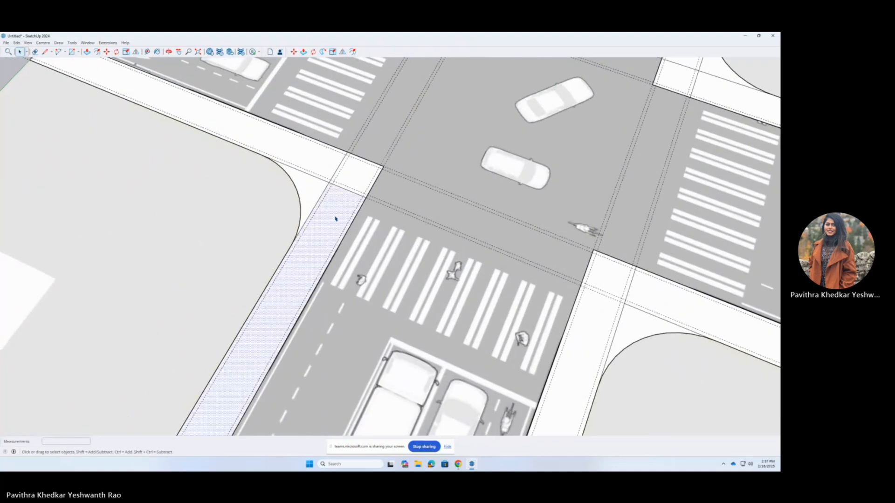
{"action": "left_click", "coordinate": [88, 42]}
{"action": "mouse_move", "coordinate": [100, 52]}
{"action": "left_click", "coordinate": [153, 57]}
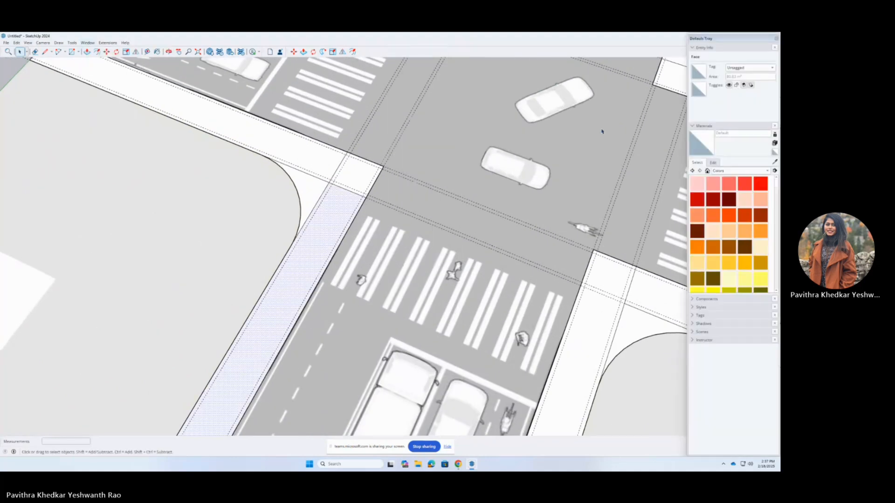
Apply the X-ray style from the Default Styles collection.
{"action": "left_click", "coordinate": [701, 72]}
{"action": "left_click", "coordinate": [730, 117]}
{"action": "left_click", "coordinate": [729, 123]}
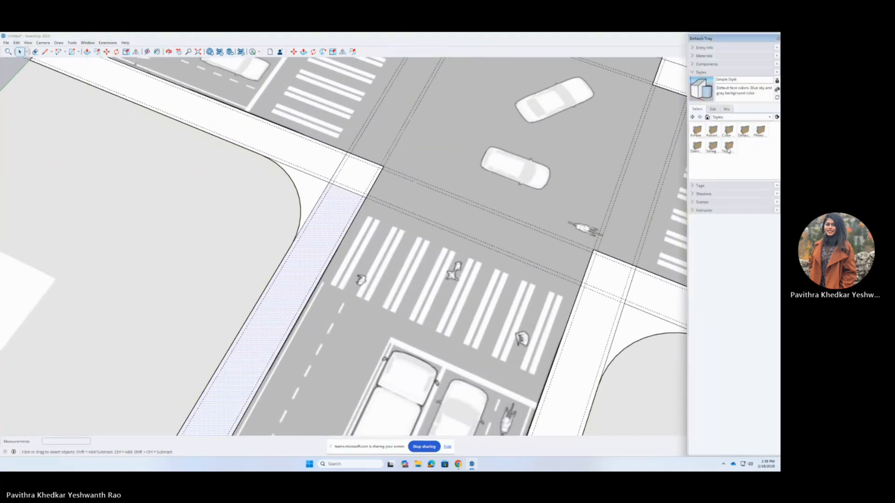
{"action": "left_click", "coordinate": [729, 146]}
{"action": "left_click", "coordinate": [728, 117]}
{"action": "left_click", "coordinate": [728, 95]}
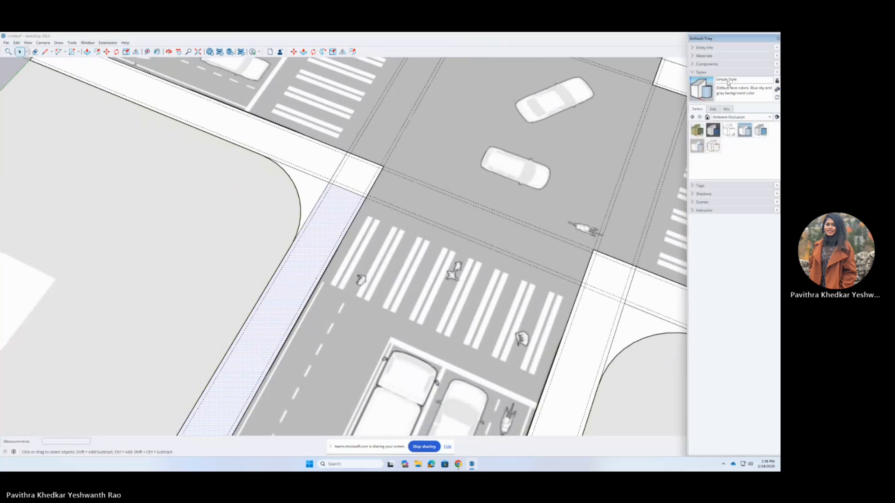
{"action": "left_click", "coordinate": [745, 162]}
Trace the outer rounded curb corners of the origin block and the bicycle block across the turn-arrow road with tangent arcs.
{"action": "scroll", "coordinate": [600, 194], "scroll_direction": "down", "scroll_amount": 3}
{"action": "scroll", "coordinate": [467, 163], "scroll_direction": "up", "scroll_amount": 6}
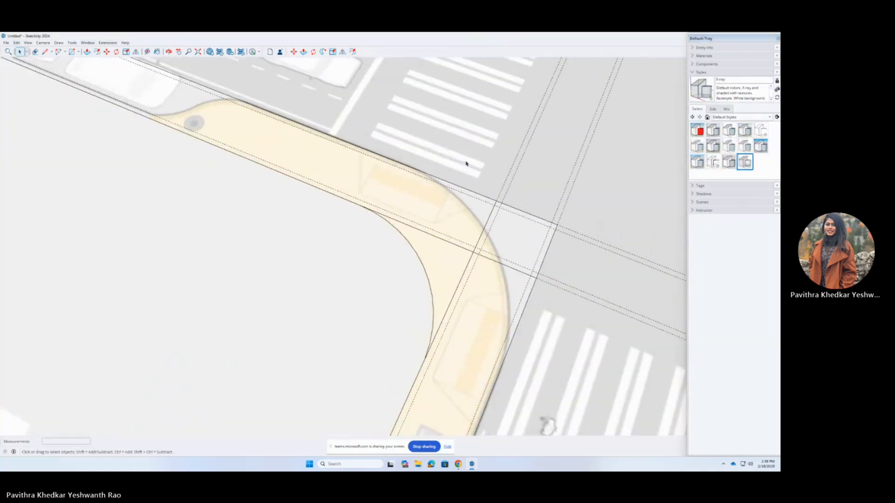
{"action": "left_click", "coordinate": [413, 249]}
{"action": "key", "text": "a"}
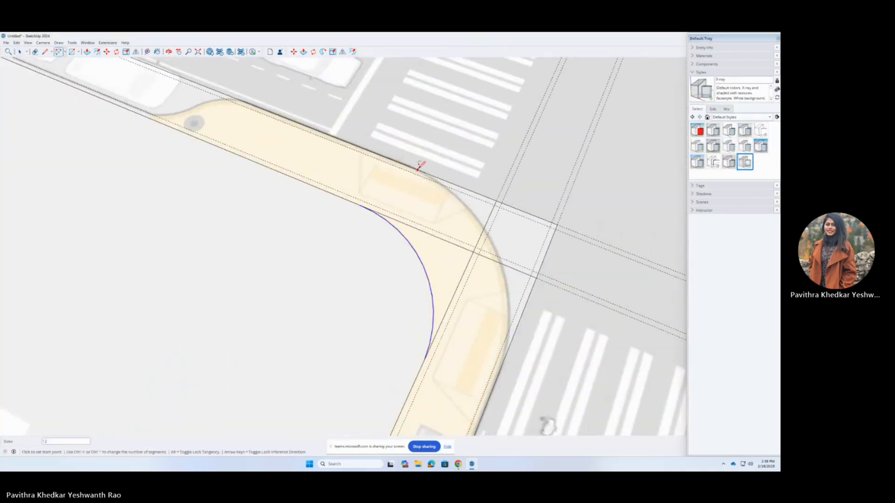
{"action": "left_click", "coordinate": [410, 167]}
{"action": "double_click", "coordinate": [500, 372]}
{"action": "scroll", "coordinate": [500, 372], "scroll_direction": "down", "scroll_amount": 5}
{"action": "scroll", "coordinate": [466, 280], "scroll_direction": "up", "scroll_amount": 4}
{"action": "left_click", "coordinate": [362, 258]}
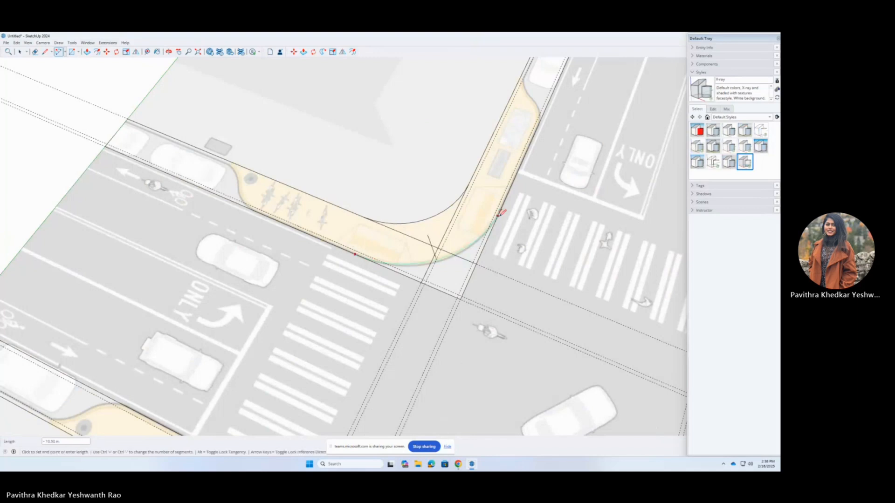
{"action": "double_click", "coordinate": [495, 224]}
Trace the outer rounded curb corners of the two remaining blocks with arcs tangent to their sidewalk edges.
{"action": "scroll", "coordinate": [140, 156], "scroll_direction": "down", "scroll_amount": 4}
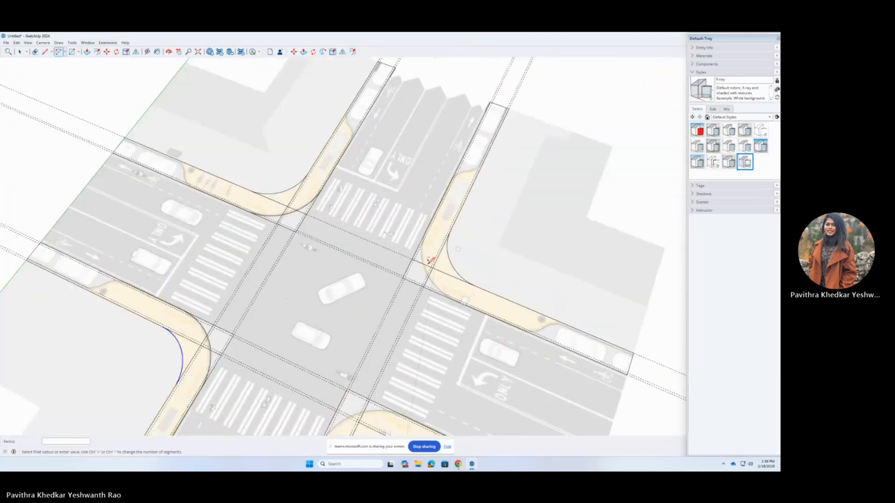
{"action": "scroll", "coordinate": [436, 255], "scroll_direction": "up", "scroll_amount": 5}
{"action": "left_click", "coordinate": [421, 188]}
{"action": "double_click", "coordinate": [498, 362]}
{"action": "scroll", "coordinate": [484, 150], "scroll_direction": "down", "scroll_amount": 1}
{"action": "scroll", "coordinate": [484, 151], "scroll_direction": "down", "scroll_amount": 4}
{"action": "scroll", "coordinate": [375, 331], "scroll_direction": "up", "scroll_amount": 4}
{"action": "left_click", "coordinate": [350, 330]}
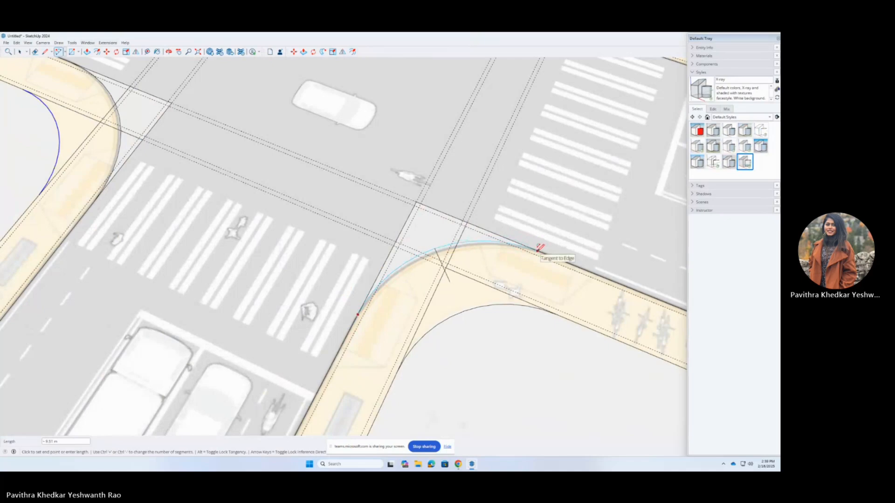
{"action": "left_click", "coordinate": [557, 254]}
{"action": "scroll", "coordinate": [539, 358], "scroll_direction": "down", "scroll_amount": 4}
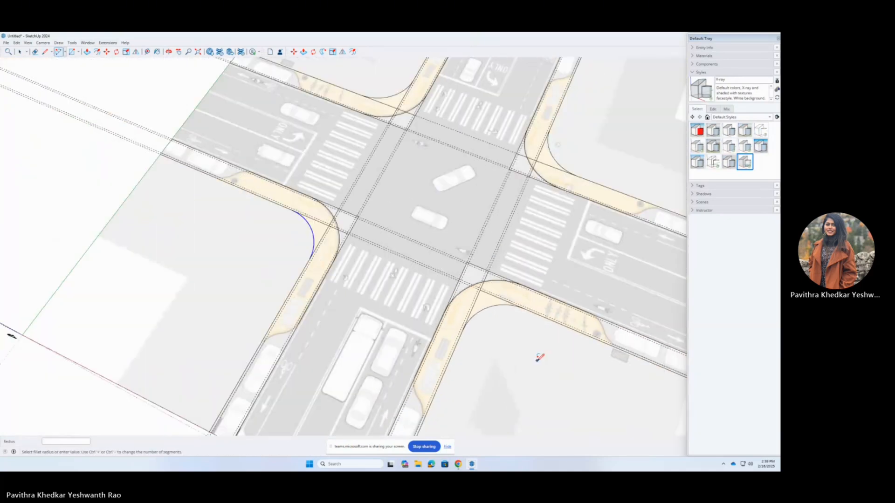
Place guides across the sidewalks where the orange areas end at the parked cars, by the origin block's round fixture and across the upper road.
{"action": "scroll", "coordinate": [193, 163], "scroll_direction": "up", "scroll_amount": 7}
{"action": "scroll", "coordinate": [360, 250], "scroll_direction": "down", "scroll_amount": 3}
{"action": "key", "text": "t"}
{"action": "left_click", "coordinate": [205, 165]}
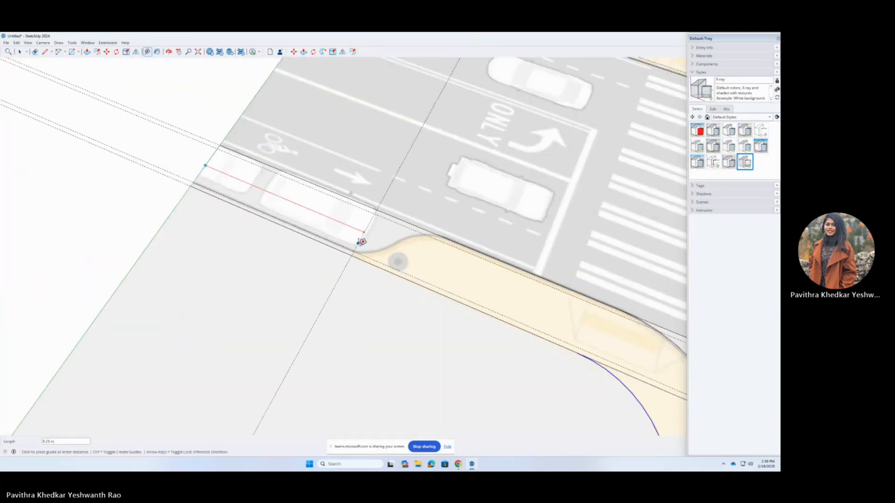
{"action": "left_click", "coordinate": [354, 252]}
{"action": "scroll", "coordinate": [214, 293], "scroll_direction": "down", "scroll_amount": 6}
{"action": "scroll", "coordinate": [476, 150], "scroll_direction": "up", "scroll_amount": 4}
{"action": "left_click", "coordinate": [530, 118]}
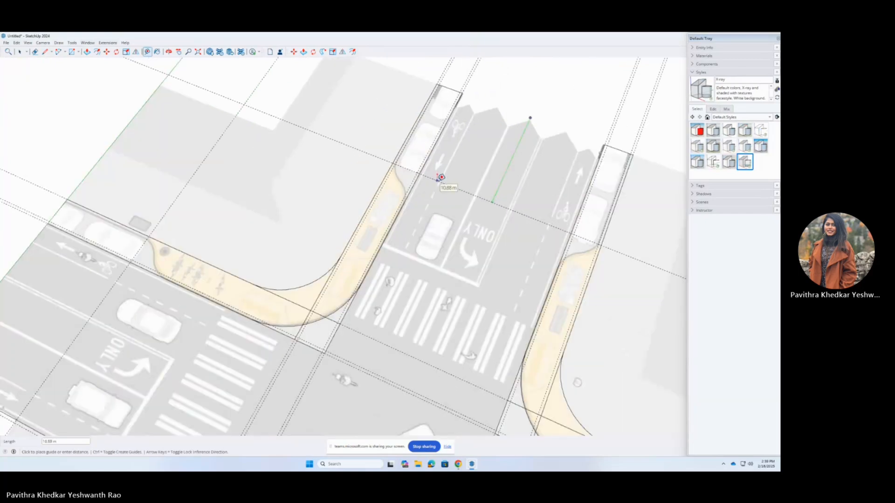
{"action": "left_click", "coordinate": [438, 181]}
Place a guide across the sidewalk where the orange bicycle parking area ends beside the grey bench.
{"action": "scroll", "coordinate": [436, 186], "scroll_direction": "down", "scroll_amount": 6}
{"action": "scroll", "coordinate": [508, 293], "scroll_direction": "up", "scroll_amount": 6}
{"action": "left_click", "coordinate": [531, 260]}
{"action": "scroll", "coordinate": [377, 301], "scroll_direction": "up", "scroll_amount": 6}
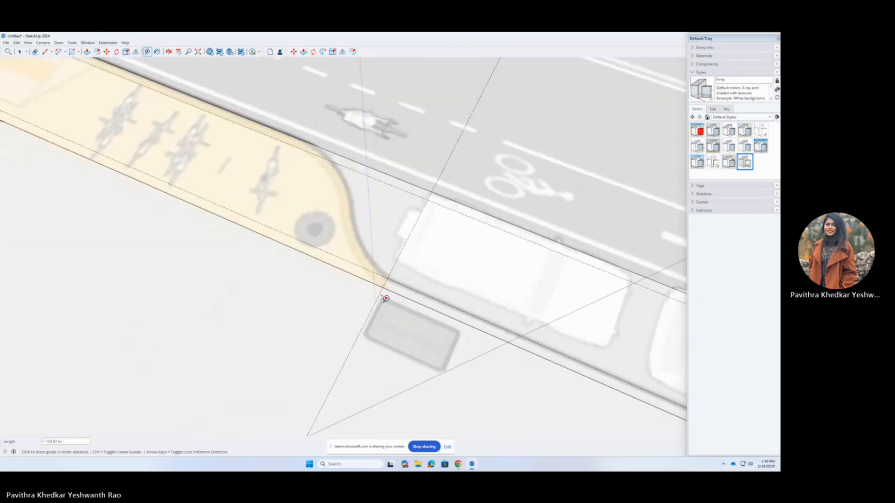
{"action": "left_click", "coordinate": [397, 270]}
{"action": "scroll", "coordinate": [134, 385], "scroll_direction": "down", "scroll_amount": 6}
{"action": "scroll", "coordinate": [344, 320], "scroll_direction": "up", "scroll_amount": 6}
{"action": "scroll", "coordinate": [214, 212], "scroll_direction": "down", "scroll_amount": 5}
{"action": "scroll", "coordinate": [248, 227], "scroll_direction": "up", "scroll_amount": 6}
Draw a short edge along the guide between the origin block's sidewalk edge and the start of the orange curve by the round fixture.
{"action": "key", "text": "l"}
{"action": "scroll", "coordinate": [322, 263], "scroll_direction": "up", "scroll_amount": 3}
{"action": "left_click", "coordinate": [245, 272]}
{"action": "left_click", "coordinate": [254, 260]}
{"action": "scroll", "coordinate": [254, 259], "scroll_direction": "down", "scroll_amount": 1}
Try to trace the first bend of the orange curve beside the origin block's round fixture with an arc.
{"action": "key", "text": "a"}
{"action": "left_click", "coordinate": [253, 259]}
{"action": "double_click", "coordinate": [338, 244]}
{"action": "left_click", "coordinate": [338, 244]}
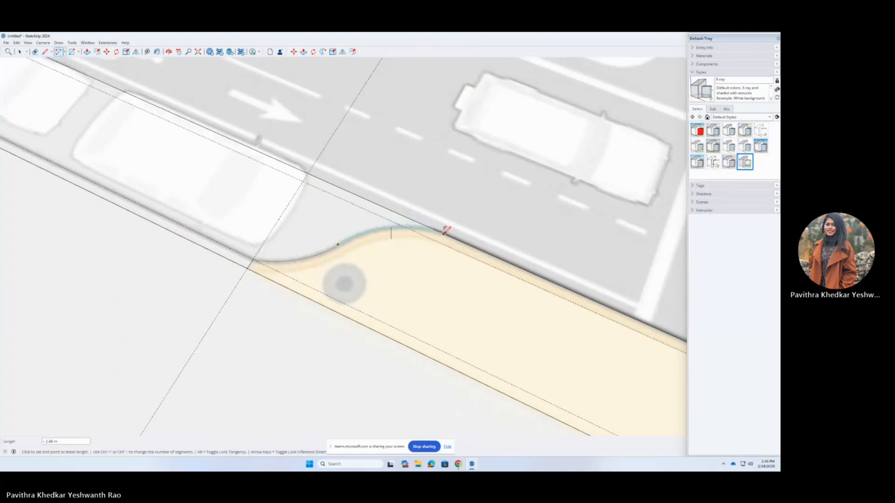
{"action": "key", "text": "Escape"}
{"action": "scroll", "coordinate": [443, 237], "scroll_direction": "up", "scroll_amount": 2}
{"action": "key", "text": "ctrl+z"}
{"action": "left_click", "coordinate": [200, 248]}
{"action": "left_click", "coordinate": [306, 228]}
{"action": "left_click", "coordinate": [299, 245]}
{"action": "mouse_move", "coordinate": [313, 279]}
{"action": "middle_mouse_down"}
{"action": "mouse_move", "coordinate": [581, 51]}
{"action": "mouse_move", "coordinate": [347, 280]}
{"action": "middle_mouse_up"}
{"action": "key", "text": "ctrl+z"}
Trace the S-shaped curb beside the origin block's round fixture with two opposing arcs reaching the outer sidewalk edge.
{"action": "left_click", "coordinate": [407, 302]}
{"action": "middle_click_drag", "start_coordinate": [419, 299], "coordinate": [526, 201]}
{"action": "left_click", "coordinate": [569, 300]}
{"action": "middle_click_drag", "start_coordinate": [569, 301], "coordinate": [508, 354]}
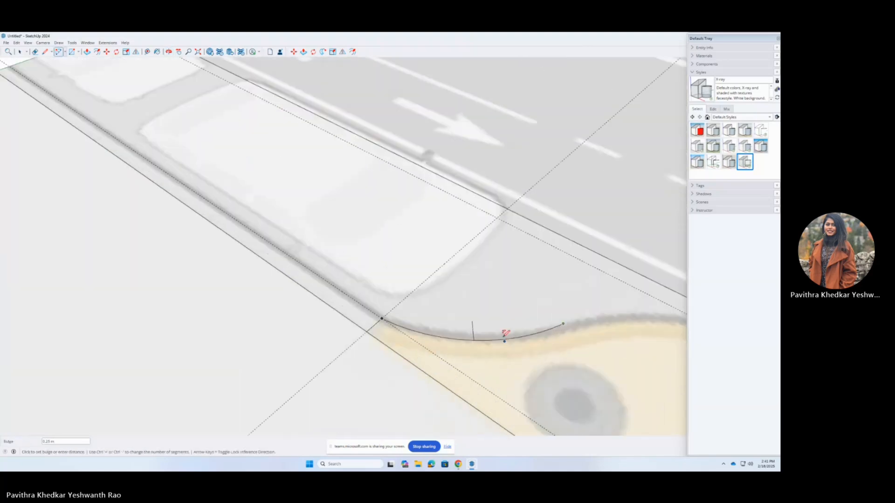
{"action": "left_click", "coordinate": [505, 351]}
{"action": "middle_click_drag", "start_coordinate": [495, 280], "coordinate": [420, 322]}
{"action": "left_click", "coordinate": [365, 298]}
{"action": "double_click", "coordinate": [506, 308]}
Trace the S-shaped curb at the origin block's planter end with two opposing arcs from the guide to the outer sidewalk edge.
{"action": "scroll", "coordinate": [228, 256], "scroll_direction": "down", "scroll_amount": 8}
{"action": "scroll", "coordinate": [254, 369], "scroll_direction": "up", "scroll_amount": 8}
{"action": "key", "text": "l"}
{"action": "key", "text": "a"}
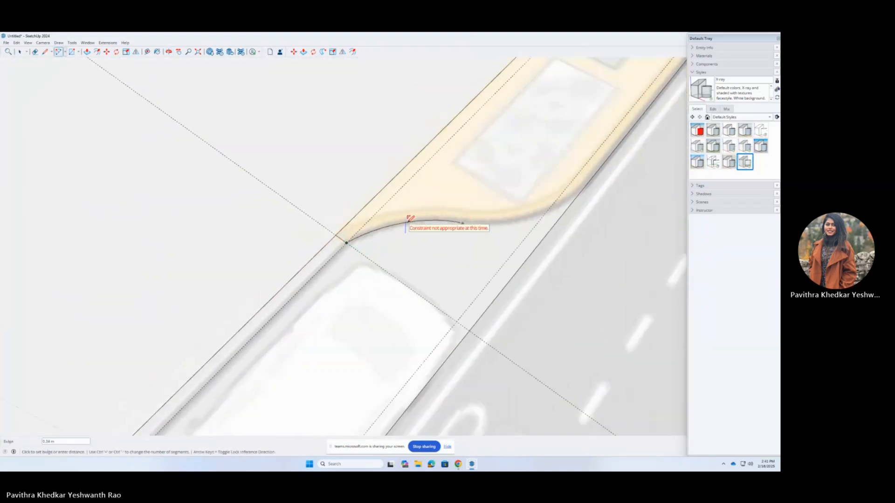
{"action": "middle_click_drag", "start_coordinate": [404, 224], "coordinate": [343, 328]}
{"action": "left_click", "coordinate": [411, 266]}
{"action": "scroll", "coordinate": [357, 247], "scroll_direction": "down", "scroll_amount": 3}
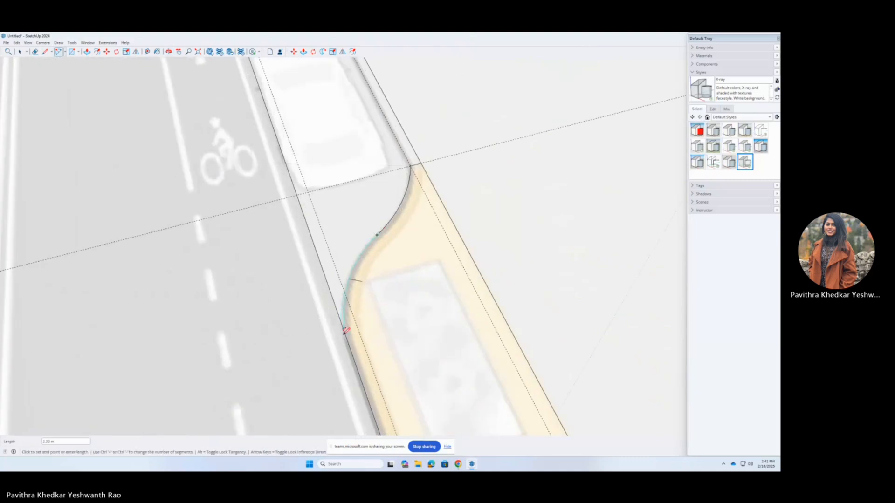
{"action": "left_click", "coordinate": [344, 329]}
{"action": "left_click", "coordinate": [354, 280]}
Trace the S-shaped curb at the planter end of the block beside the queued vehicles, using a short edge and two arcs.
{"action": "scroll", "coordinate": [396, 170], "scroll_direction": "down", "scroll_amount": 6}
{"action": "scroll", "coordinate": [401, 168], "scroll_direction": "up", "scroll_amount": 5}
{"action": "key", "text": "l"}
{"action": "left_click", "coordinate": [367, 161]}
{"action": "left_click", "coordinate": [438, 198]}
{"action": "middle_click_drag", "start_coordinate": [410, 179], "coordinate": [315, 252]}
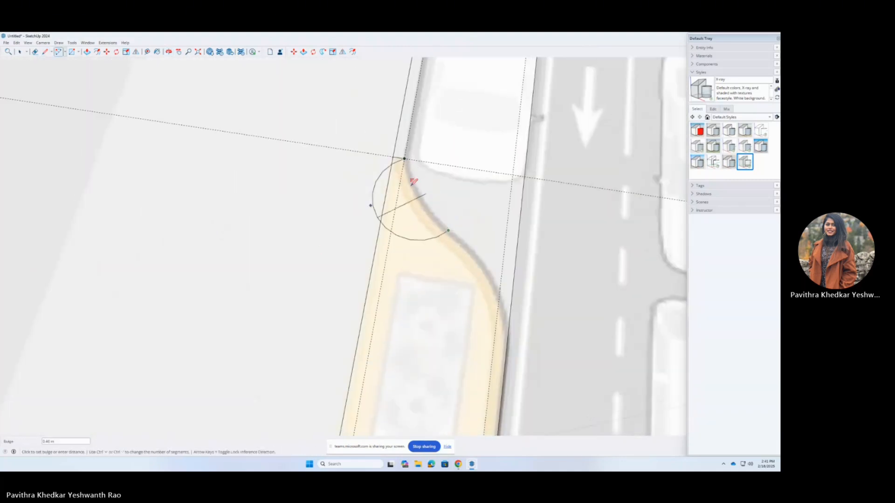
{"action": "scroll", "coordinate": [417, 182], "scroll_direction": "up", "scroll_amount": 3}
{"action": "left_click", "coordinate": [414, 193]}
{"action": "scroll", "coordinate": [464, 157], "scroll_direction": "down", "scroll_amount": 3}
{"action": "left_click", "coordinate": [464, 226]}
Close off the same block's bicycle end by the bench with a short edge and two arcs following the S-shaped curb.
{"action": "scroll", "coordinate": [508, 274], "scroll_direction": "down", "scroll_amount": 6}
{"action": "key", "text": "l"}
{"action": "scroll", "coordinate": [275, 227], "scroll_direction": "up", "scroll_amount": 8}
{"action": "left_click", "coordinate": [315, 193]}
{"action": "left_click", "coordinate": [308, 217]}
{"action": "key", "text": "a"}
{"action": "left_click", "coordinate": [308, 217]}
{"action": "scroll", "coordinate": [305, 215], "scroll_direction": "down", "scroll_amount": 4}
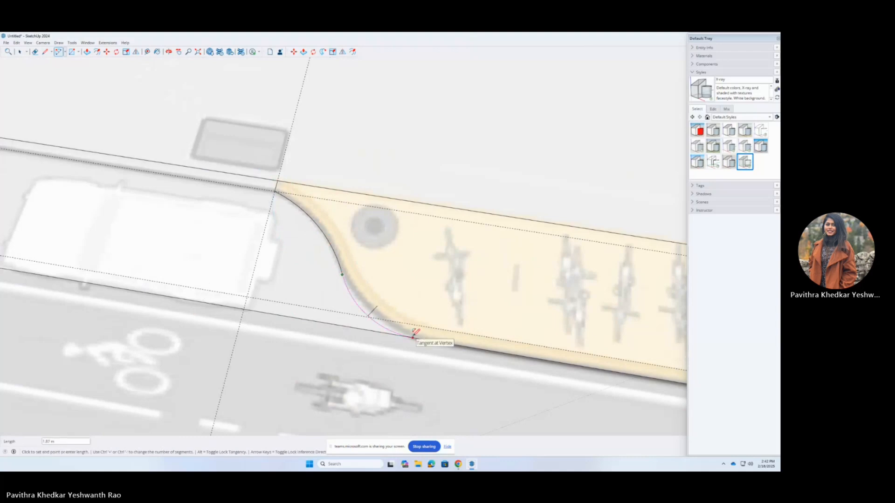
{"action": "left_click", "coordinate": [383, 317]}
Trace the S-shaped curb at the round-fixture end of the block diagonally opposite the origin block with a short edge and arcs.
{"action": "scroll", "coordinate": [355, 187], "scroll_direction": "down", "scroll_amount": 6}
{"action": "key", "text": "l"}
{"action": "scroll", "coordinate": [354, 278], "scroll_direction": "up", "scroll_amount": 6}
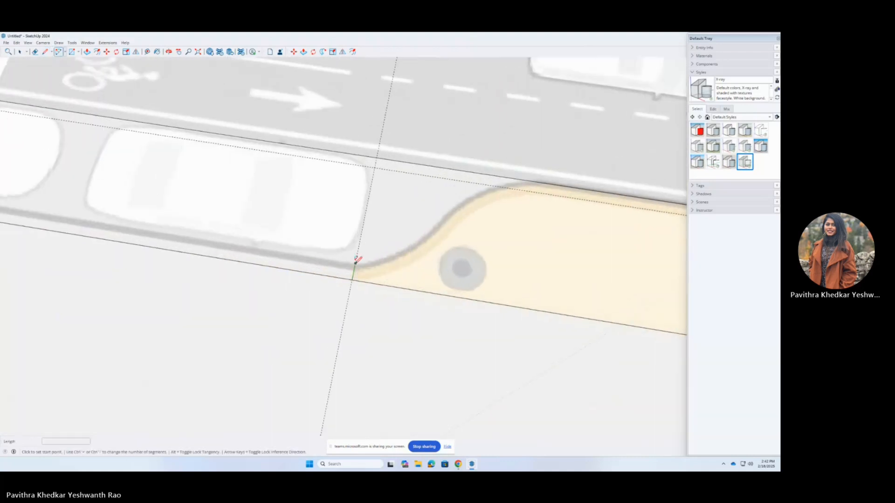
{"action": "middle_click_drag", "start_coordinate": [395, 253], "coordinate": [545, 245]}
{"action": "left_click", "coordinate": [393, 247]}
{"action": "left_click", "coordinate": [422, 252]}
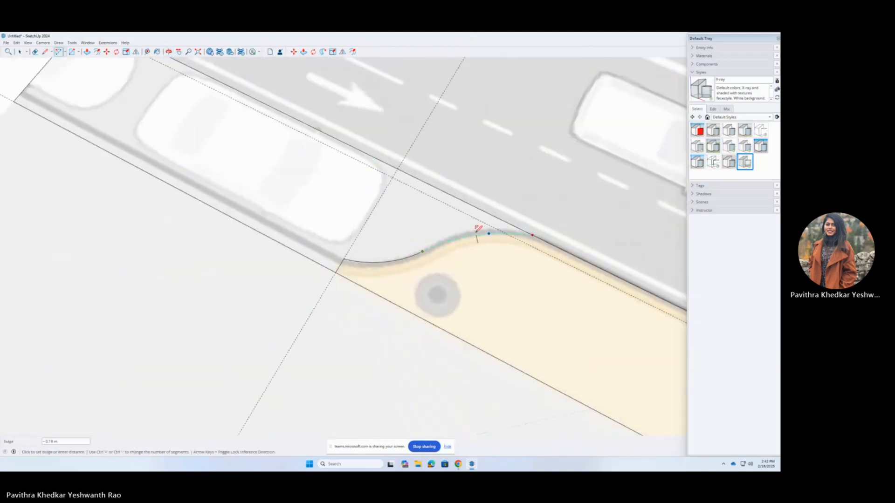
{"action": "left_click", "coordinate": [505, 229]}
Trace the S-shaped curb at the diagonally opposite block's planter end with two arcs starting from the guide.
{"action": "scroll", "coordinate": [475, 226], "scroll_direction": "down", "scroll_amount": 6}
{"action": "scroll", "coordinate": [326, 355], "scroll_direction": "up", "scroll_amount": 6}
{"action": "left_click", "coordinate": [332, 350]}
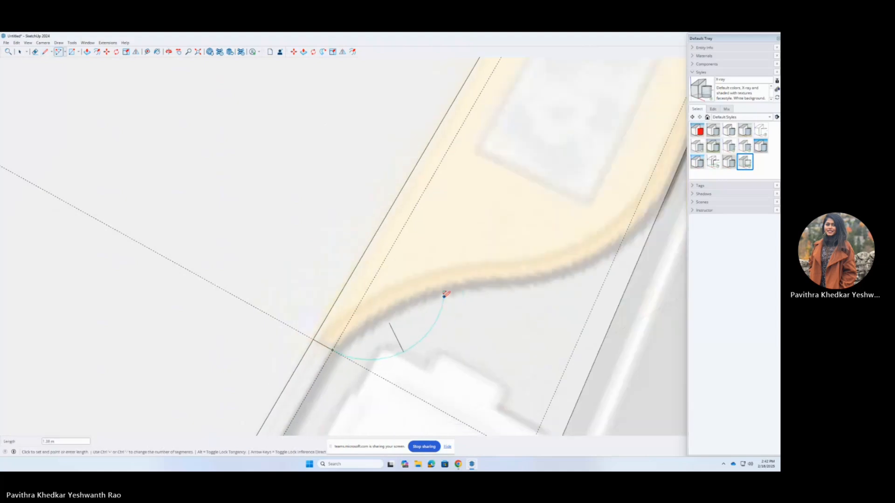
{"action": "left_click", "coordinate": [418, 300]}
{"action": "left_click", "coordinate": [480, 290]}
{"action": "left_click", "coordinate": [456, 266]}
{"action": "left_click", "coordinate": [414, 300]}
Draw a short edge along the guide and an arc along the first bend of the curb at the last block's planter end.
{"action": "scroll", "coordinate": [413, 299], "scroll_direction": "down", "scroll_amount": 8}
{"action": "key", "text": "l"}
{"action": "scroll", "coordinate": [419, 341], "scroll_direction": "up", "scroll_amount": 8}
{"action": "left_click", "coordinate": [400, 247]}
{"action": "left_click", "coordinate": [377, 237]}
{"action": "key", "text": "a"}
{"action": "left_click", "coordinate": [377, 237]}
{"action": "scroll", "coordinate": [407, 261], "scroll_direction": "down", "scroll_amount": 3}
{"action": "left_click", "coordinate": [384, 203]}
{"action": "left_click", "coordinate": [399, 231]}
Finish the last block's planter-end curb with a second arc running tangent into the outer sidewalk edge.
{"action": "middle_click_drag", "start_coordinate": [399, 231], "coordinate": [205, 233]}
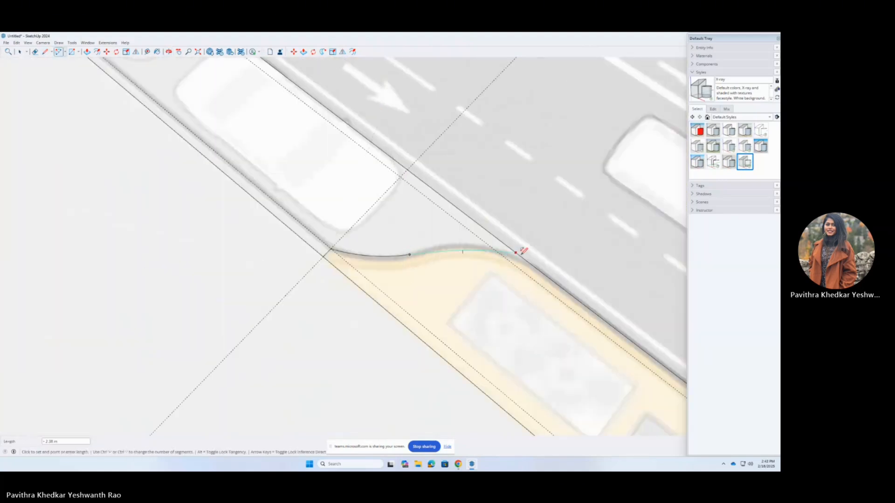
{"action": "left_click", "coordinate": [562, 274]}
{"action": "key", "text": "Escape"}
{"action": "middle_click_drag", "start_coordinate": [488, 244], "coordinate": [298, 233]}
{"action": "left_click", "coordinate": [378, 244]}
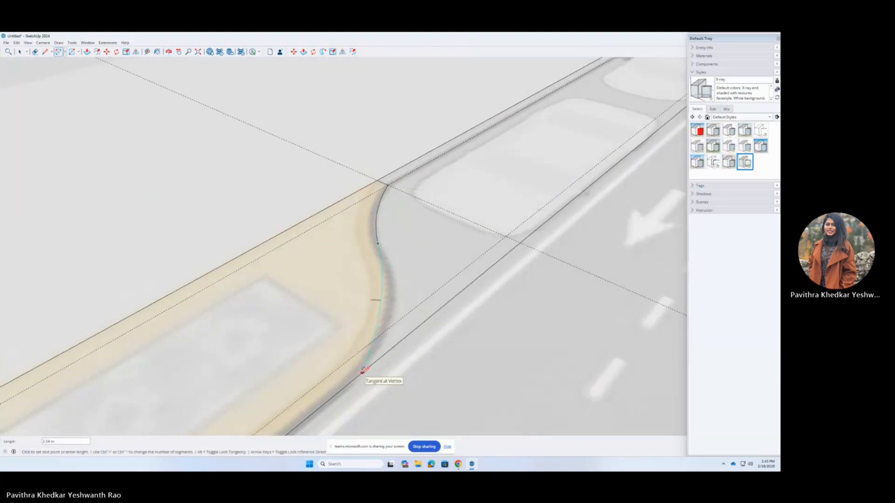
{"action": "middle_click_drag", "start_coordinate": [280, 262], "coordinate": [411, 336]}
{"action": "scroll", "coordinate": [404, 264], "scroll_direction": "up", "scroll_amount": 5}
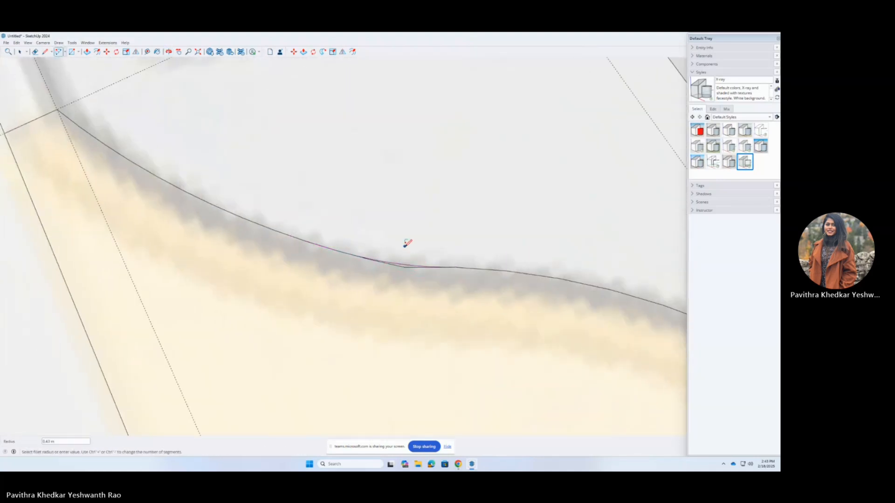
Trace the S-shaped curb at the last block's bicycle end with a short edge and arcs from the guide.
{"action": "scroll", "coordinate": [391, 247], "scroll_direction": "down", "scroll_amount": 10}
{"action": "scroll", "coordinate": [236, 334], "scroll_direction": "up", "scroll_amount": 7}
{"action": "key", "text": "l"}
{"action": "left_click", "coordinate": [279, 230]}
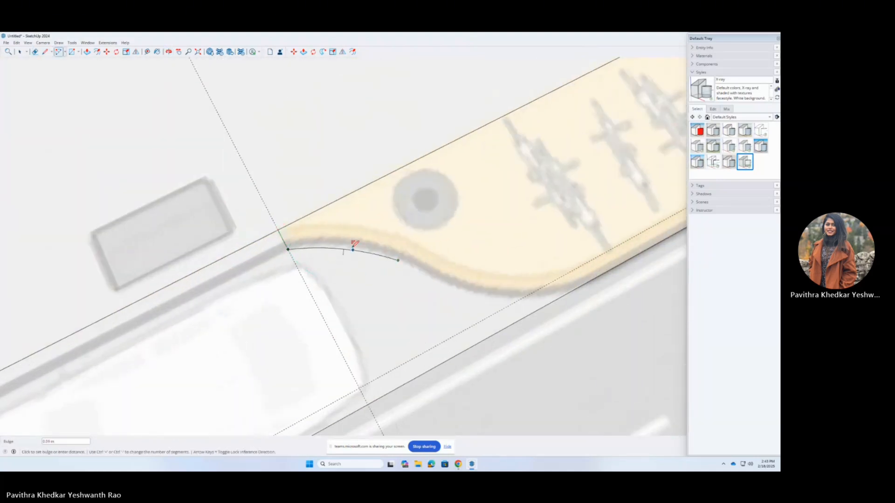
{"action": "key", "text": "Escape"}
Replace the X-ray display with the Default Style.
{"action": "scroll", "coordinate": [512, 293], "scroll_direction": "down", "scroll_amount": 10}
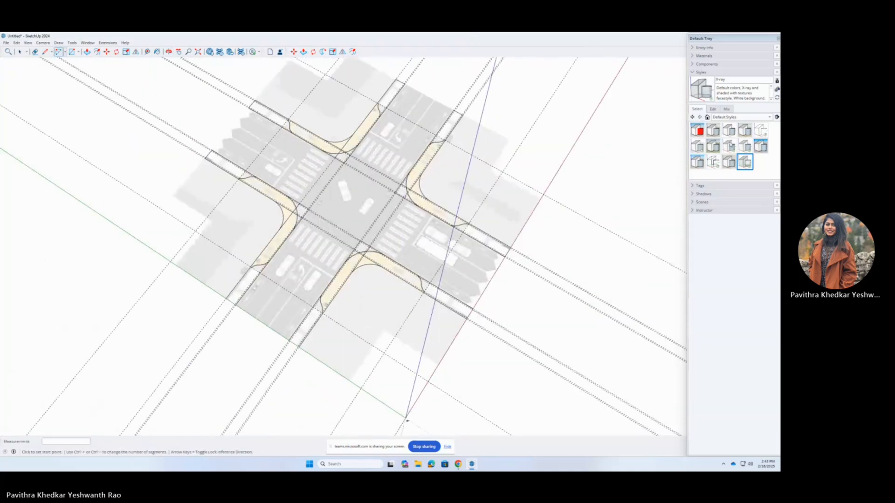
{"action": "left_click", "coordinate": [713, 146]}
{"action": "left_click", "coordinate": [713, 130]}
{"action": "left_click", "coordinate": [745, 146]}
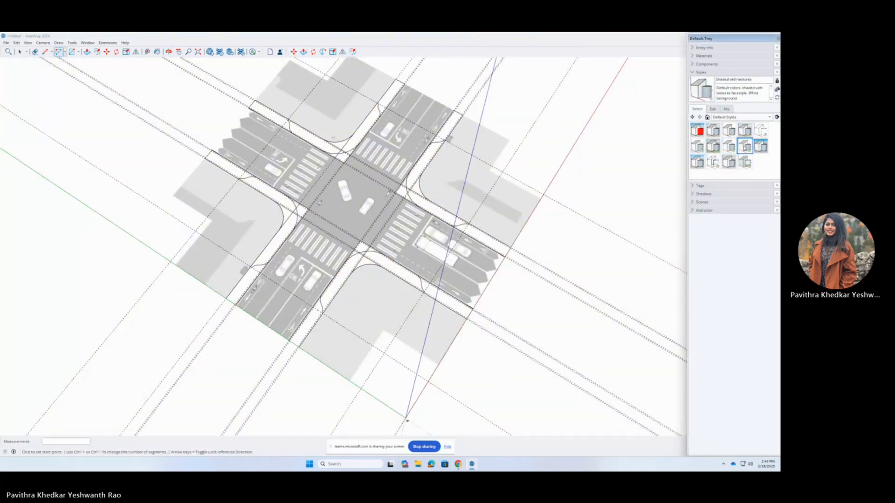
{"action": "left_click", "coordinate": [745, 146]}
{"action": "scroll", "coordinate": [390, 263], "scroll_direction": "down", "scroll_amount": 5}
{"action": "middle_click_drag", "start_coordinate": [389, 263], "coordinate": [369, 247]}
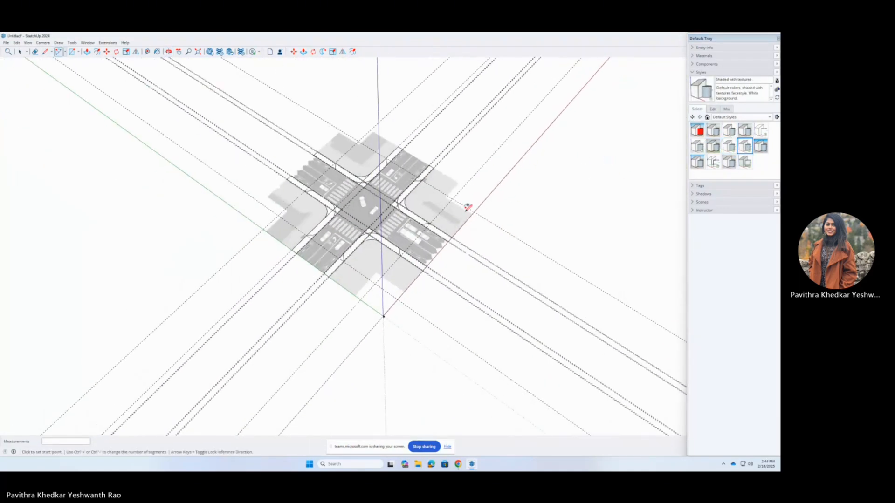
{"action": "left_click", "coordinate": [745, 130]}
Erase the leftover square corner edges outside the rounded curbs around the intersection.
{"action": "scroll", "coordinate": [394, 184], "scroll_direction": "up", "scroll_amount": 5}
{"action": "middle_click_drag", "start_coordinate": [345, 220], "coordinate": [394, 184]}
{"action": "middle_click_drag", "start_coordinate": [466, 125], "coordinate": [289, 154]}
{"action": "scroll", "coordinate": [201, 326], "scroll_direction": "up", "scroll_amount": 4}
{"action": "scroll", "coordinate": [450, 221], "scroll_direction": "up", "scroll_amount": 2}
{"action": "middle_click_drag", "start_coordinate": [387, 140], "coordinate": [405, 166]}
{"action": "key", "text": "e"}
{"action": "scroll", "coordinate": [391, 266], "scroll_direction": "up", "scroll_amount": 3}
{"action": "scroll", "coordinate": [371, 218], "scroll_direction": "down", "scroll_amount": 6}
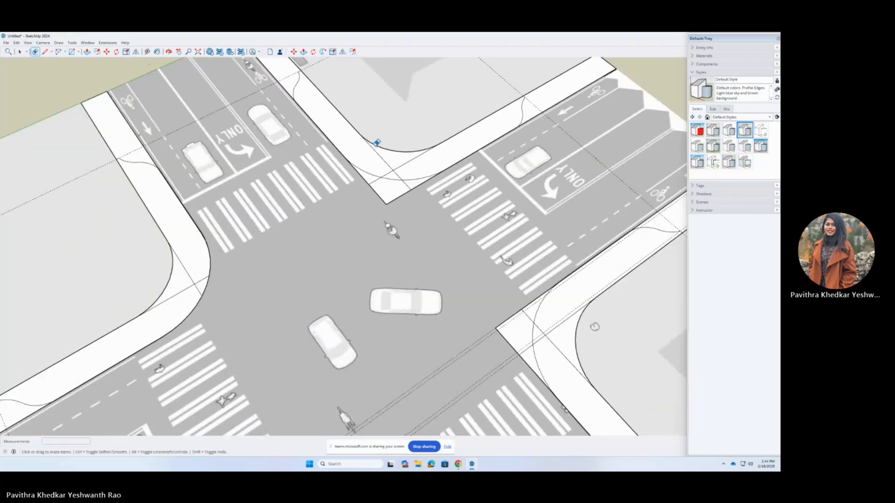
{"action": "scroll", "coordinate": [374, 140], "scroll_direction": "up", "scroll_amount": 3}
{"action": "scroll", "coordinate": [366, 183], "scroll_direction": "down", "scroll_amount": 5}
{"action": "scroll", "coordinate": [303, 280], "scroll_direction": "up", "scroll_amount": 2}
{"action": "scroll", "coordinate": [374, 200], "scroll_direction": "down", "scroll_amount": 2}
{"action": "scroll", "coordinate": [407, 267], "scroll_direction": "up", "scroll_amount": 2}
{"action": "scroll", "coordinate": [373, 261], "scroll_direction": "up", "scroll_amount": 2}
Draw a short edge at the rounded corner and clean up the remaining square corner edges there.
{"action": "key", "text": "l"}
{"action": "left_click", "coordinate": [377, 253]}
{"action": "left_click", "coordinate": [345, 211]}
{"action": "key", "text": "e"}
{"action": "scroll", "coordinate": [357, 228], "scroll_direction": "down", "scroll_amount": 5}
Switch to the X-ray style and place guides along the crosswalk in front of the truck, including one offset 0.9 m.
{"action": "left_click", "coordinate": [745, 161]}
{"action": "scroll", "coordinate": [253, 272], "scroll_direction": "up", "scroll_amount": 4}
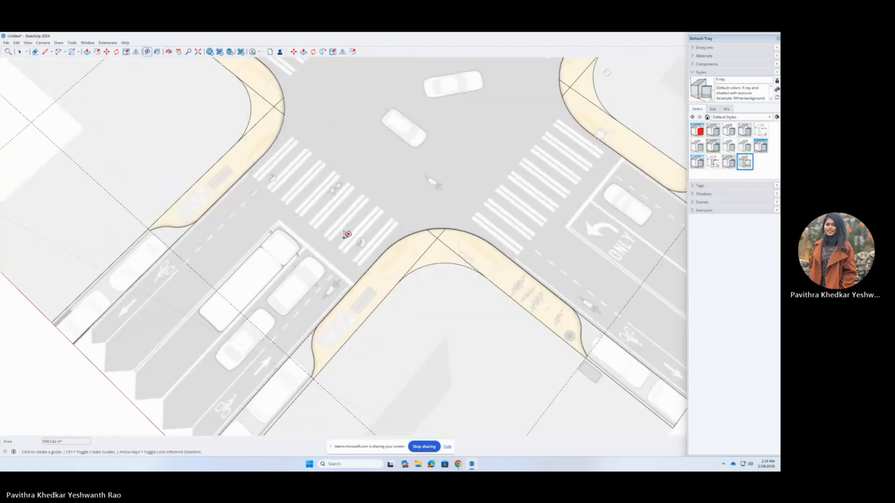
{"action": "scroll", "coordinate": [310, 228], "scroll_direction": "down", "scroll_amount": 2}
{"action": "left_click", "coordinate": [166, 374]}
{"action": "scroll", "coordinate": [299, 217], "scroll_direction": "up", "scroll_amount": 5}
{"action": "left_click", "coordinate": [293, 223]}
{"action": "scroll", "coordinate": [290, 233], "scroll_direction": "down", "scroll_amount": 3}
{"action": "left_click", "coordinate": [285, 246]}
{"action": "scroll", "coordinate": [322, 181], "scroll_direction": "up", "scroll_amount": 4}
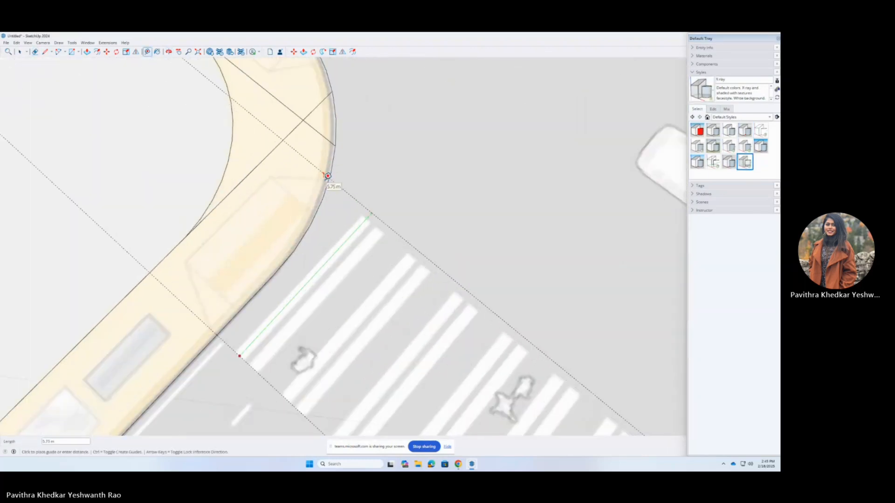
{"action": "scroll", "coordinate": [181, 251], "scroll_direction": "up", "scroll_amount": 2}
{"action": "type", "text": ".9"}
{"action": "key", "text": "Return"}
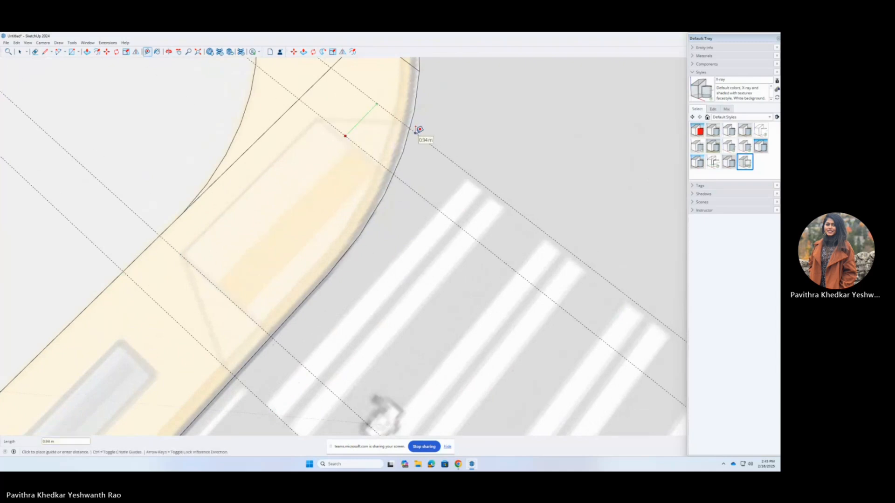
Place parallel guides at the near and far ends of the adjacent crosswalk's stripes.
{"action": "scroll", "coordinate": [420, 129], "scroll_direction": "down", "scroll_amount": 6}
{"action": "scroll", "coordinate": [298, 208], "scroll_direction": "up", "scroll_amount": 6}
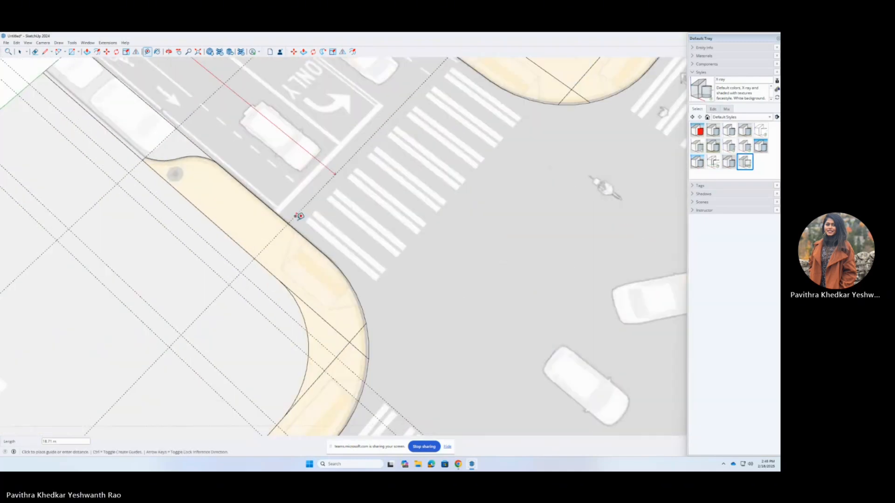
{"action": "scroll", "coordinate": [331, 224], "scroll_direction": "up", "scroll_amount": 2}
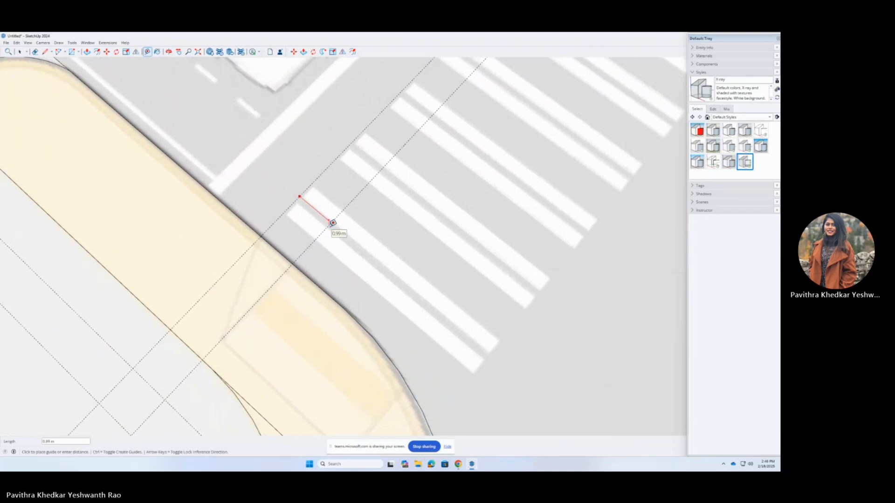
{"action": "scroll", "coordinate": [302, 212], "scroll_direction": "down", "scroll_amount": 2}
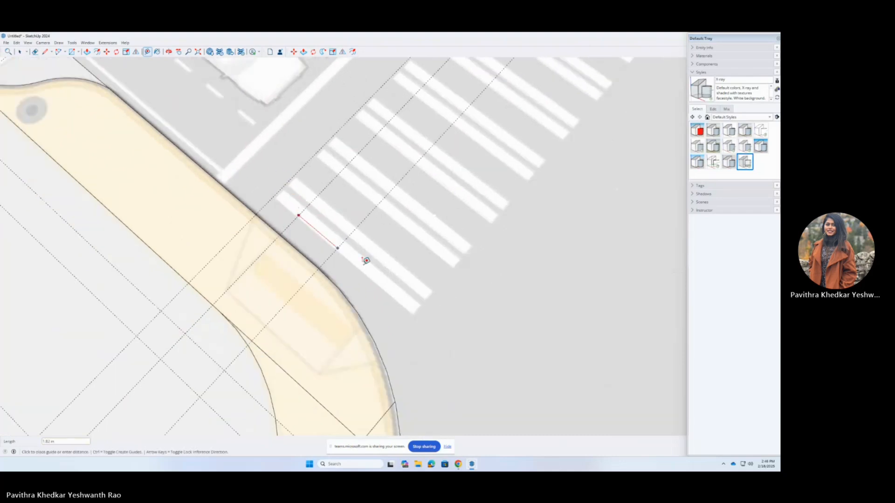
{"action": "key", "text": "Return"}
{"action": "scroll", "coordinate": [262, 242], "scroll_direction": "down", "scroll_amount": 4}
{"action": "scroll", "coordinate": [262, 301], "scroll_direction": "up", "scroll_amount": 3}
Place guides parallel to the sidewalk's inner edges along the curb ramps on both sides of the rounded corner.
{"action": "left_click", "coordinate": [260, 305]}
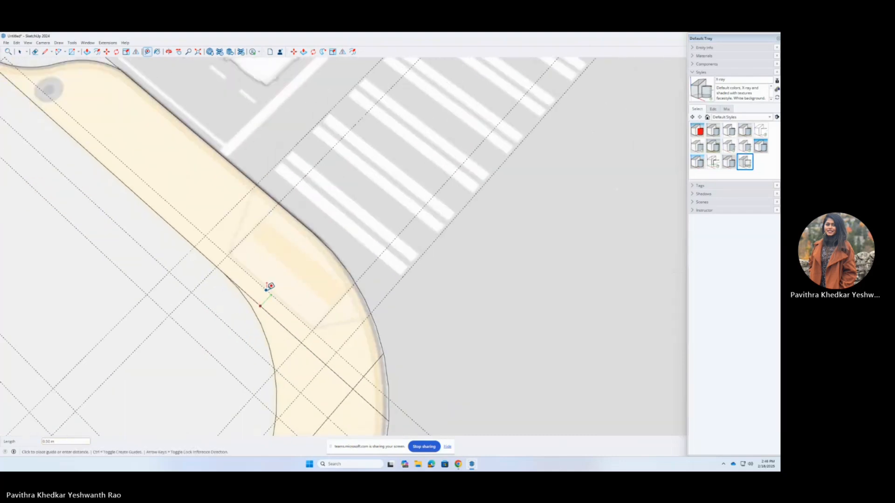
{"action": "scroll", "coordinate": [271, 285], "scroll_direction": "down", "scroll_amount": 3}
{"action": "scroll", "coordinate": [335, 355], "scroll_direction": "up", "scroll_amount": 3}
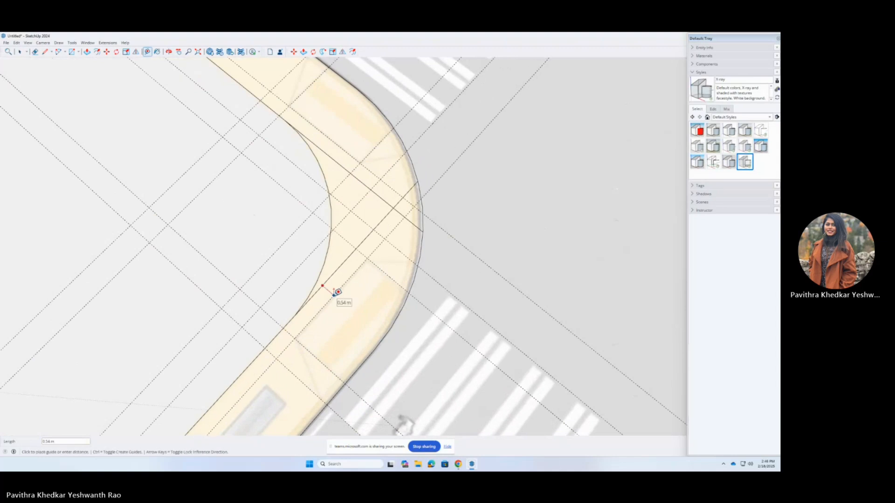
{"action": "scroll", "coordinate": [353, 309], "scroll_direction": "down", "scroll_amount": 3}
{"action": "scroll", "coordinate": [324, 247], "scroll_direction": "up", "scroll_amount": 3}
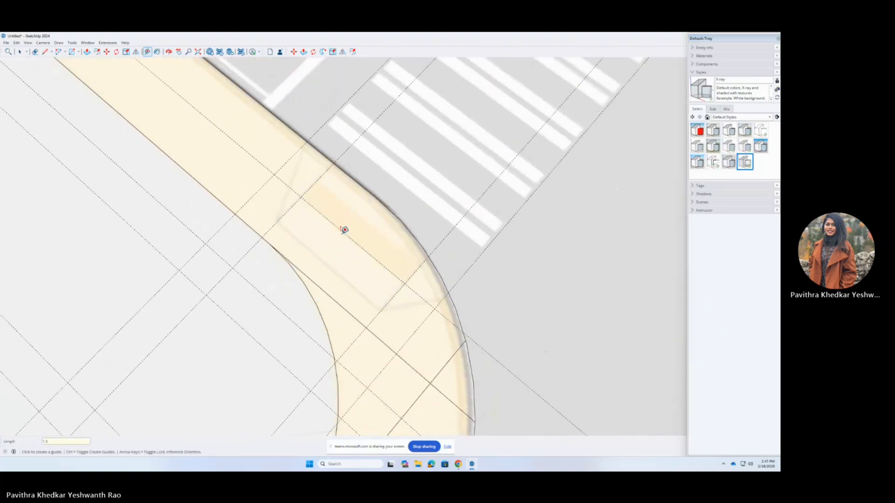
Add parallel guides offset 1.5 m across the curb ramps at the same rounded corner.
{"action": "key", "text": "Return"}
{"action": "scroll", "coordinate": [342, 233], "scroll_direction": "down", "scroll_amount": 4}
{"action": "scroll", "coordinate": [332, 283], "scroll_direction": "up", "scroll_amount": 4}
{"action": "type", "text": "1.5"}
{"action": "key", "text": "Return"}
{"action": "scroll", "coordinate": [284, 271], "scroll_direction": "down", "scroll_amount": 4}
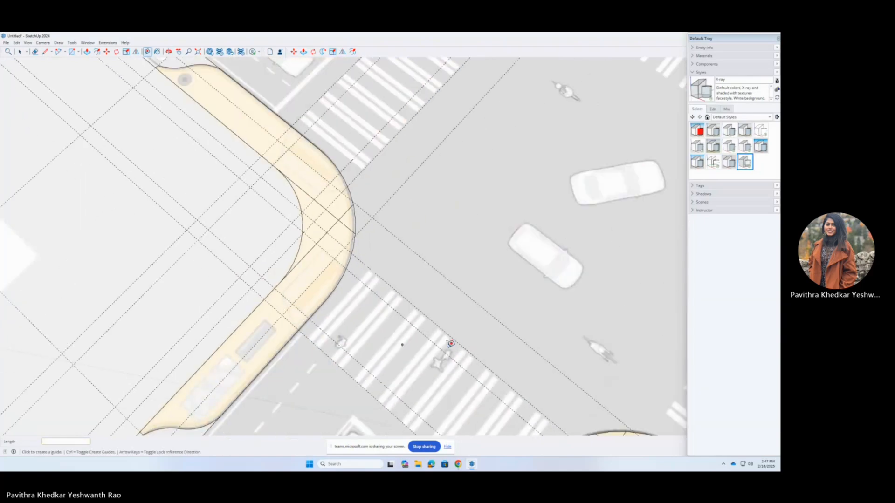
{"action": "scroll", "coordinate": [280, 256], "scroll_direction": "up", "scroll_amount": 3}
{"action": "scroll", "coordinate": [294, 140], "scroll_direction": "down", "scroll_amount": 4}
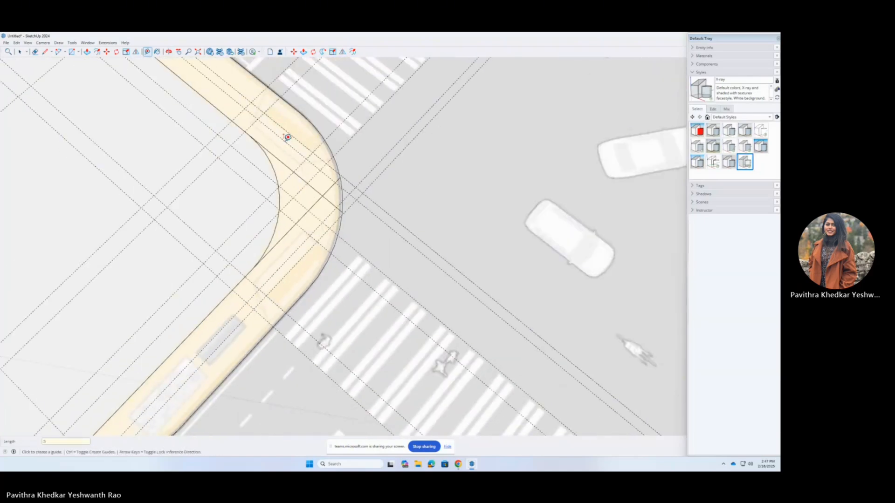
{"action": "scroll", "coordinate": [230, 276], "scroll_direction": "down", "scroll_amount": 2}
{"action": "scroll", "coordinate": [230, 277], "scroll_direction": "down", "scroll_amount": 2}
{"action": "scroll", "coordinate": [298, 265], "scroll_direction": "up", "scroll_amount": 5}
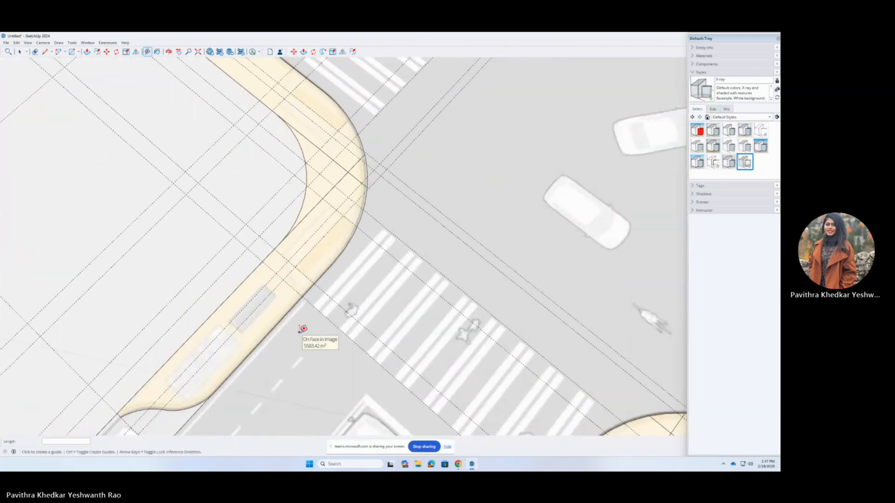
Erase the crossing construction edges inside the sidewalks' rounded corners.
{"action": "key", "text": "e"}
{"action": "scroll", "coordinate": [345, 175], "scroll_direction": "up", "scroll_amount": 1}
{"action": "scroll", "coordinate": [344, 174], "scroll_direction": "down", "scroll_amount": 4}
{"action": "left_click", "coordinate": [473, 321]}
{"action": "scroll", "coordinate": [474, 322], "scroll_direction": "down", "scroll_amount": 4}
{"action": "left_click", "coordinate": [524, 255]}
{"action": "scroll", "coordinate": [400, 194], "scroll_direction": "up", "scroll_amount": 5}
{"action": "left_click", "coordinate": [400, 194]}
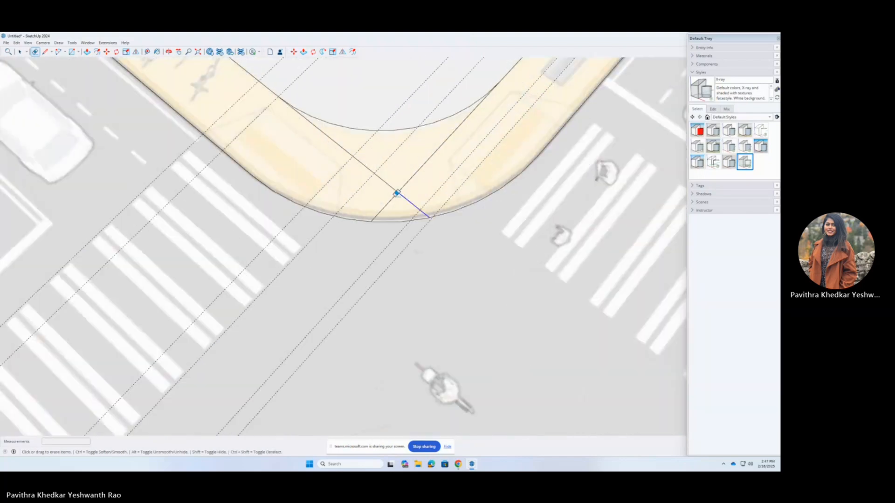
{"action": "scroll", "coordinate": [326, 329], "scroll_direction": "down", "scroll_amount": 5}
{"action": "scroll", "coordinate": [326, 330], "scroll_direction": "up", "scroll_amount": 5}
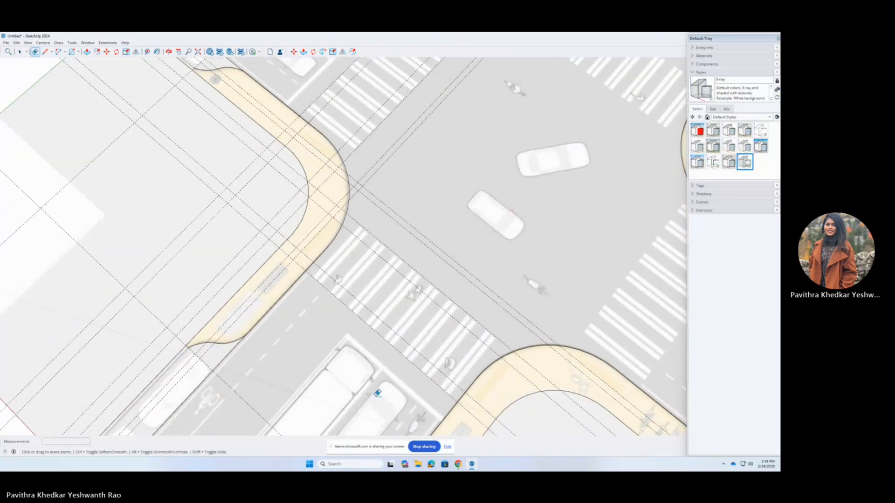
{"action": "key", "text": "r"}
{"action": "scroll", "coordinate": [322, 276], "scroll_direction": "up", "scroll_amount": 3}
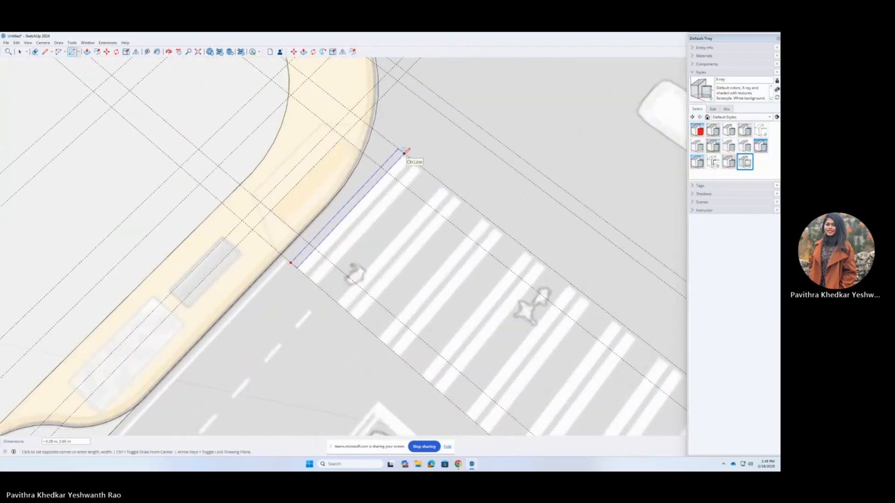
{"action": "scroll", "coordinate": [385, 226], "scroll_direction": "down", "scroll_amount": 7}
Try to group the sidewalks after selecting all connected geometry at the four corners.
{"action": "left_click", "coordinate": [393, 265]}
{"action": "triple_click", "coordinate": [393, 264]}
{"action": "triple_click", "coordinate": [349, 213], "text": "shift"}
{"action": "scroll", "coordinate": [405, 109], "scroll_direction": "up", "scroll_amount": 2}
{"action": "triple_click", "coordinate": [404, 136], "text": "shift"}
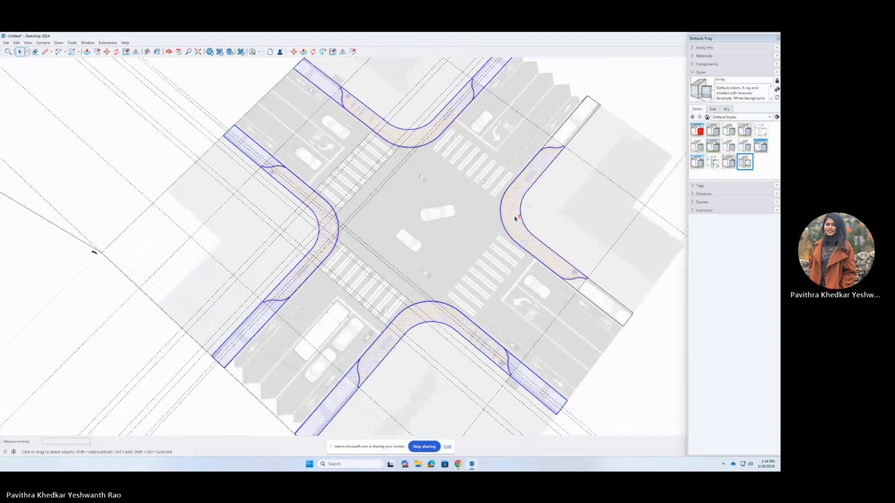
{"action": "triple_click", "coordinate": [515, 217], "text": "shift"}
{"action": "right_click", "coordinate": [515, 216]}
{"action": "left_click", "coordinate": [531, 275]}
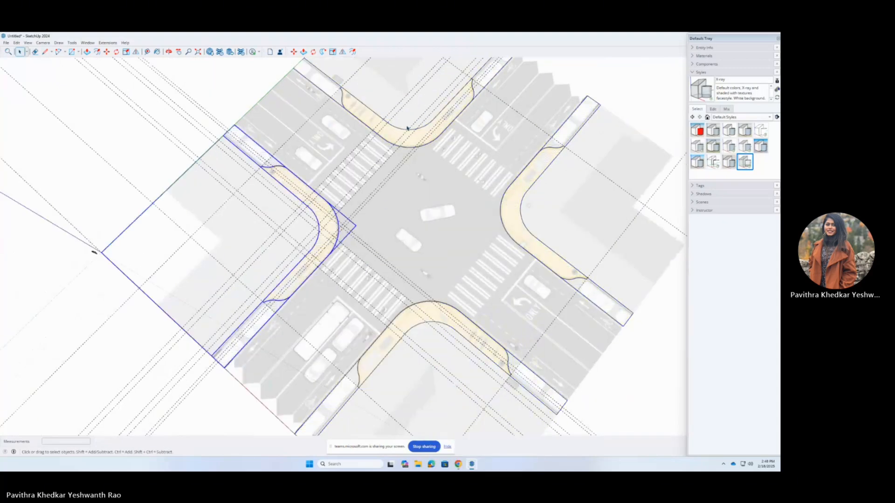
Draw the base surface's outer boundary along the edges of the reference image.
{"action": "left_click", "coordinate": [355, 316]}
{"action": "key", "text": "l"}
{"action": "scroll", "coordinate": [268, 152], "scroll_direction": "up", "scroll_amount": 3}
{"action": "left_click", "coordinate": [254, 177]}
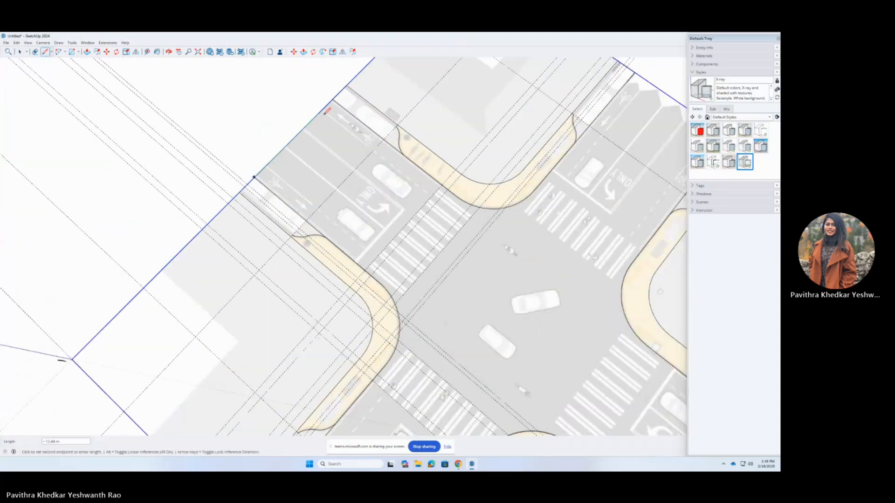
{"action": "scroll", "coordinate": [333, 96], "scroll_direction": "down", "scroll_amount": 2}
{"action": "key", "text": "r"}
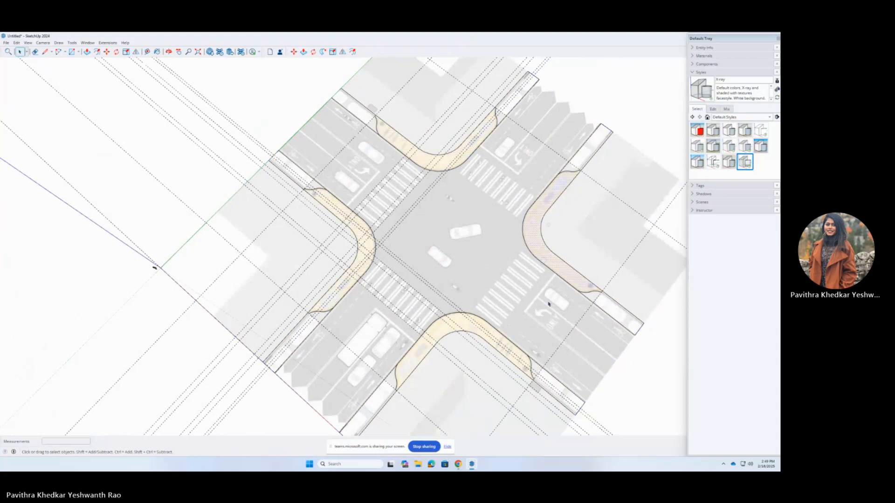
Group the street surface together with its bounding edges.
{"action": "scroll", "coordinate": [156, 268], "scroll_direction": "down", "scroll_amount": 2}
{"action": "scroll", "coordinate": [328, 316], "scroll_direction": "up", "scroll_amount": 3}
{"action": "double_click", "coordinate": [385, 245]}
{"action": "right_click", "coordinate": [384, 245]}
{"action": "left_click", "coordinate": [409, 303]}
Group the sidewalk of the block nearest the origin, including its curb extensions.
{"action": "triple_click", "coordinate": [237, 258]}
{"action": "left_click", "coordinate": [219, 206], "text": "shift"}
{"action": "right_click", "coordinate": [258, 184]}
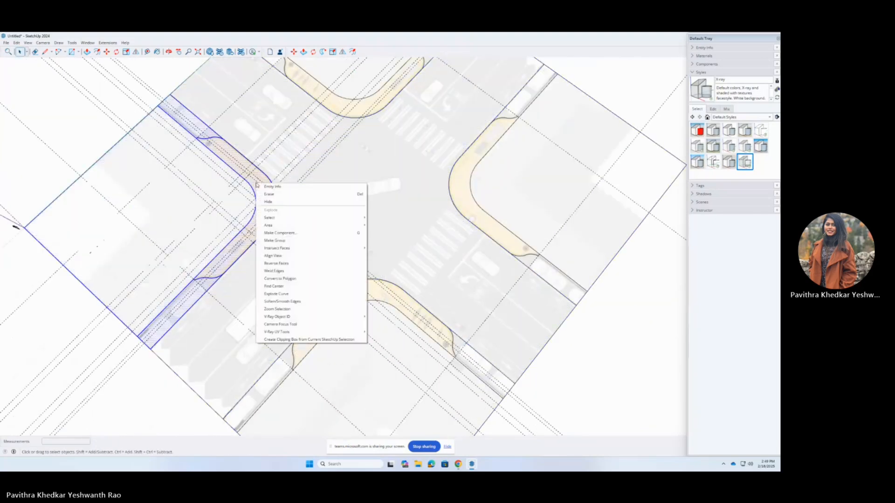
{"action": "left_click", "coordinate": [282, 242]}
Group the sidewalk of the neighbouring block along the red axis.
{"action": "scroll", "coordinate": [324, 308], "scroll_direction": "down", "scroll_amount": 1}
{"action": "triple_click", "coordinate": [323, 321]}
{"action": "right_click", "coordinate": [323, 327]}
{"action": "left_click", "coordinate": [371, 332], "text": "shift"}
{"action": "left_click", "coordinate": [385, 338], "text": "shift"}
{"action": "right_click", "coordinate": [365, 293]}
{"action": "left_click", "coordinate": [389, 351]}
{"action": "left_click", "coordinate": [553, 414]}
{"action": "scroll", "coordinate": [379, 304], "scroll_direction": "up", "scroll_amount": 2}
{"action": "middle_click_drag", "start_coordinate": [377, 304], "coordinate": [328, 133], "text": "shift"}
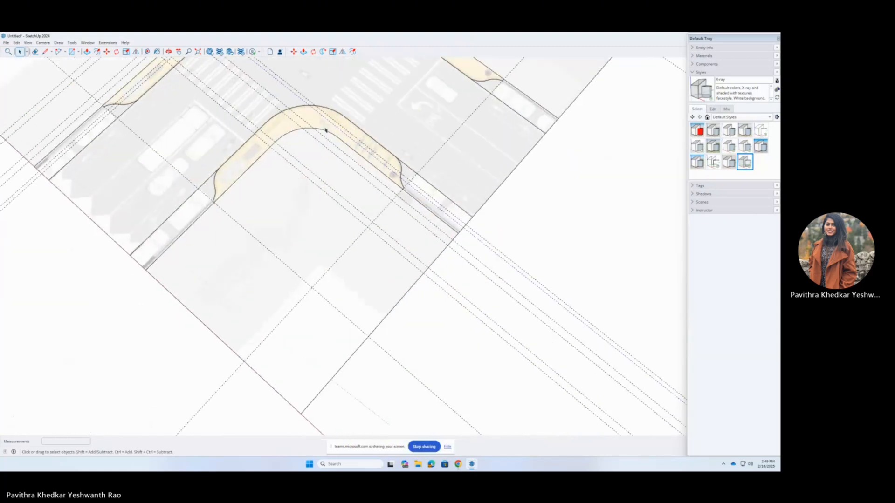
{"action": "triple_click", "coordinate": [371, 280]}
{"action": "left_click", "coordinate": [376, 302], "text": "shift"}
{"action": "scroll", "coordinate": [423, 187], "scroll_direction": "down", "scroll_amount": 2}
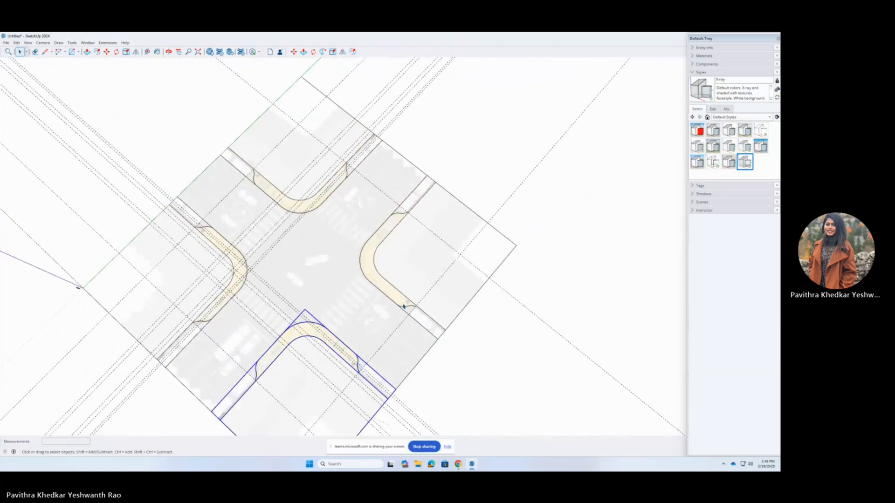
Group the sidewalk of the block diagonally opposite the origin.
{"action": "scroll", "coordinate": [406, 214], "scroll_direction": "up", "scroll_amount": 2}
{"action": "triple_click", "coordinate": [426, 230]}
{"action": "left_click", "coordinate": [427, 232], "text": "shift"}
{"action": "right_click", "coordinate": [426, 325]}
{"action": "left_click", "coordinate": [445, 220]}
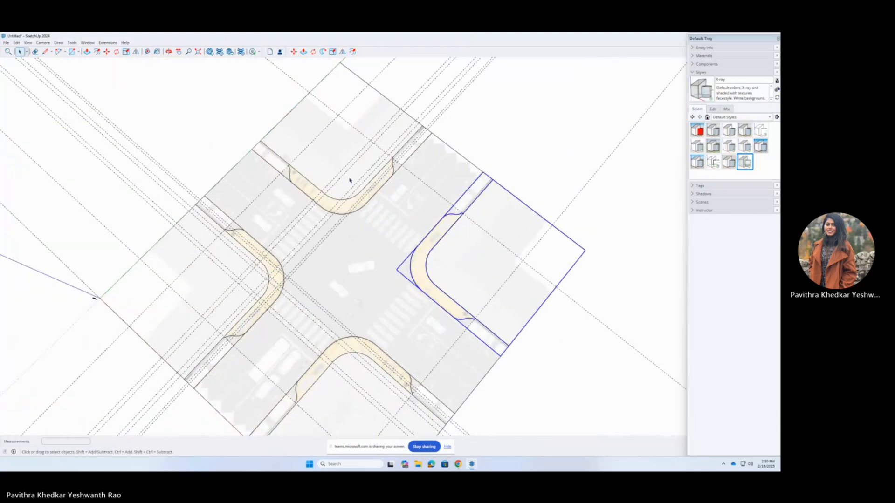
Group the rounded corner and both end strips of the sidewalk on the block along the green axis.
{"action": "scroll", "coordinate": [357, 184], "scroll_direction": "up", "scroll_amount": 2}
{"action": "double_click", "coordinate": [342, 222]}
{"action": "double_click", "coordinate": [239, 159], "text": "shift"}
{"action": "double_click", "coordinate": [438, 142], "text": "shift"}
{"action": "right_click", "coordinate": [437, 141]}
{"action": "left_click", "coordinate": [456, 210]}
{"action": "left_click", "coordinate": [373, 314]}
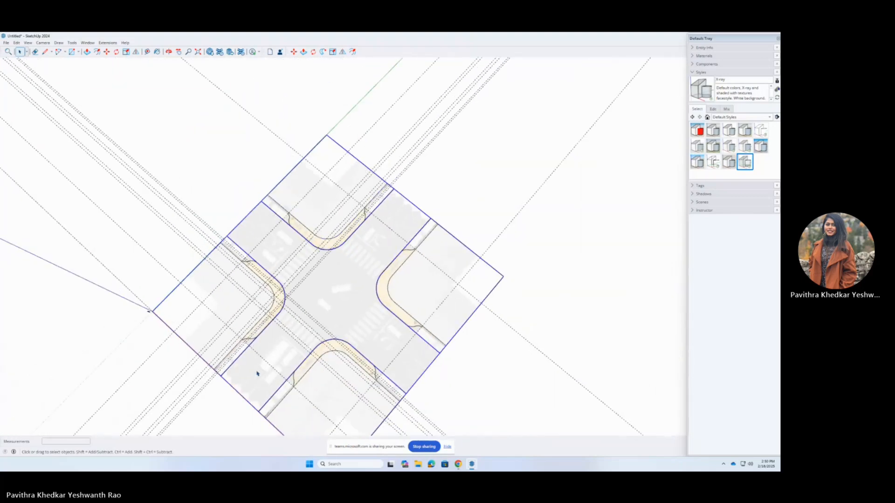
Draw a rectangle between the guides for the first stripe of the crosswalk in front of the truck, and group it.
{"action": "scroll", "coordinate": [445, 240], "scroll_direction": "up", "scroll_amount": 3}
{"action": "key", "text": "r"}
{"action": "scroll", "coordinate": [323, 229], "scroll_direction": "up", "scroll_amount": 3}
{"action": "scroll", "coordinate": [322, 228], "scroll_direction": "up", "scroll_amount": 2}
{"action": "left_click", "coordinate": [296, 262]}
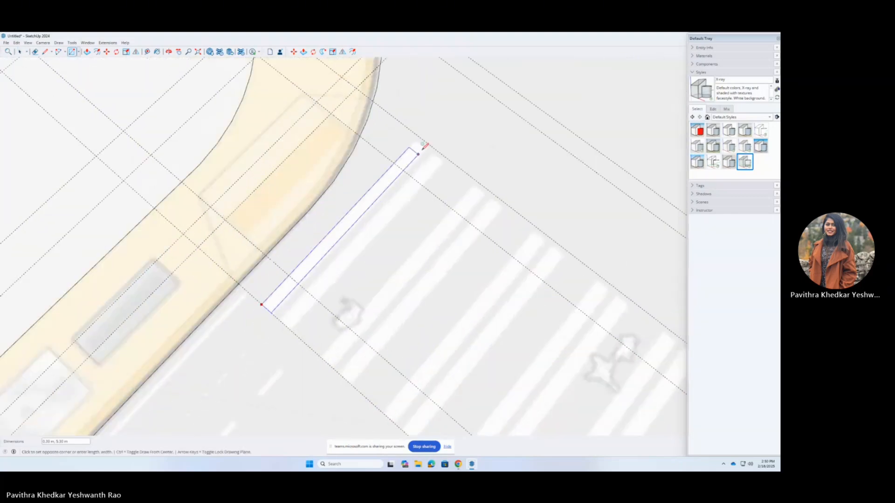
{"action": "left_click", "coordinate": [431, 145]}
{"action": "key", "text": "space"}
{"action": "scroll", "coordinate": [302, 223], "scroll_direction": "down", "scroll_amount": 2}
{"action": "left_click", "coordinate": [299, 216]}
{"action": "right_click", "coordinate": [298, 214]}
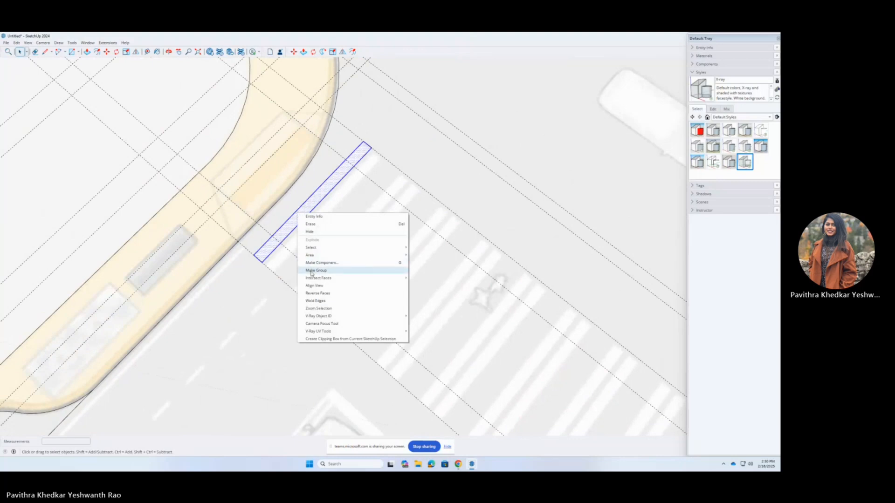
{"action": "left_click", "coordinate": [312, 271]}
Copy the stripe group to the crosswalk's far end and divide the distance into 15 evenly spaced copies.
{"action": "key", "text": "m"}
{"action": "key", "text": "ctrl"}
{"action": "left_click", "coordinate": [384, 154]}
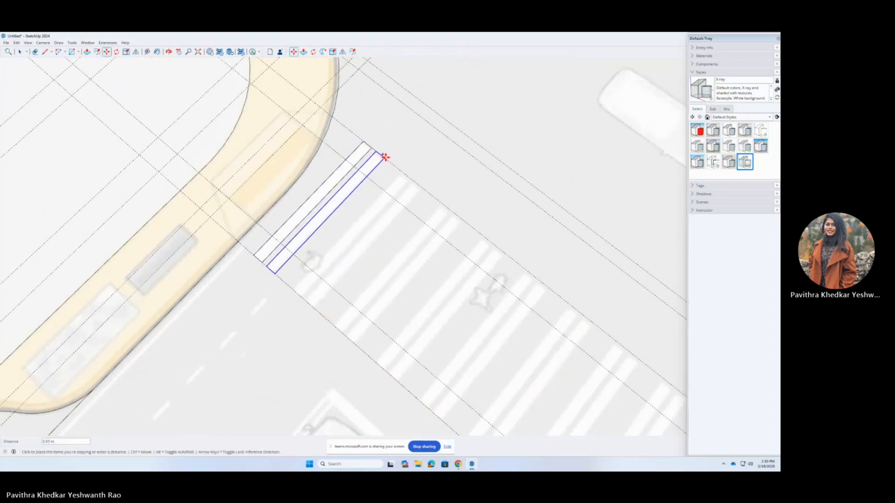
{"action": "scroll", "coordinate": [421, 191], "scroll_direction": "down", "scroll_amount": 2}
{"action": "type", "text": "/15"}
{"action": "key", "text": "Return"}
{"action": "key", "text": "space"}
{"action": "scroll", "coordinate": [496, 304], "scroll_direction": "up", "scroll_amount": 2}
{"action": "left_click", "coordinate": [496, 303]}
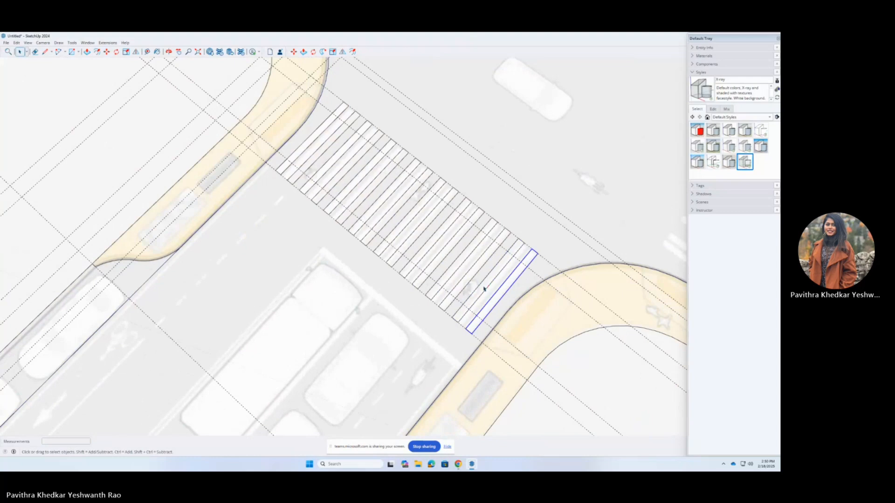
Select all stripes of the crosswalk and make them a single component.
{"action": "scroll", "coordinate": [444, 243], "scroll_direction": "down", "scroll_amount": 3}
{"action": "left_click_drag", "start_coordinate": [317, 138], "coordinate": [512, 295]}
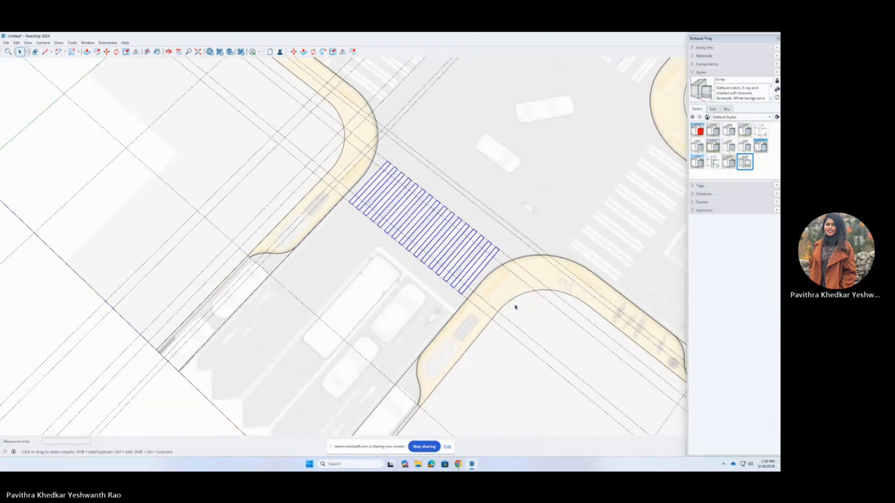
{"action": "scroll", "coordinate": [444, 241], "scroll_direction": "up", "scroll_amount": 2}
{"action": "right_click", "coordinate": [448, 238]}
{"action": "left_click", "coordinate": [466, 292]}
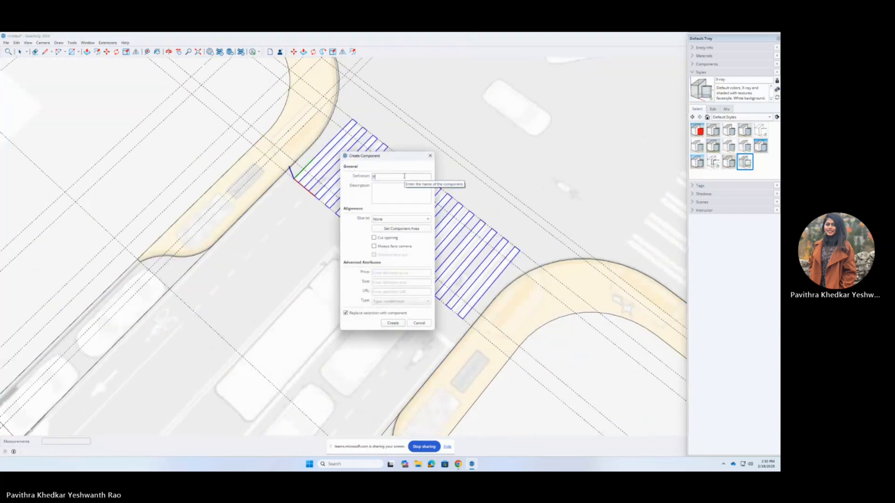
{"action": "left_click", "coordinate": [393, 323]}
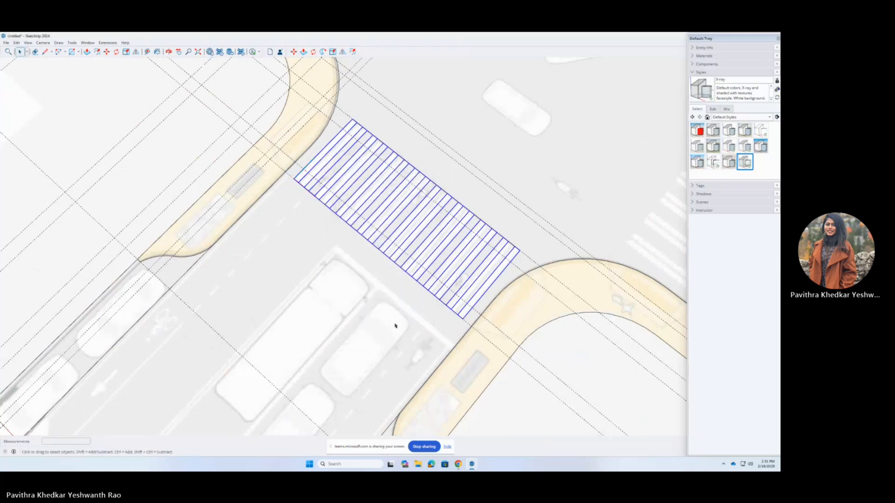
Replace the X-ray display with the Shaded with textures style.
{"action": "scroll", "coordinate": [350, 152], "scroll_direction": "up", "scroll_amount": 3}
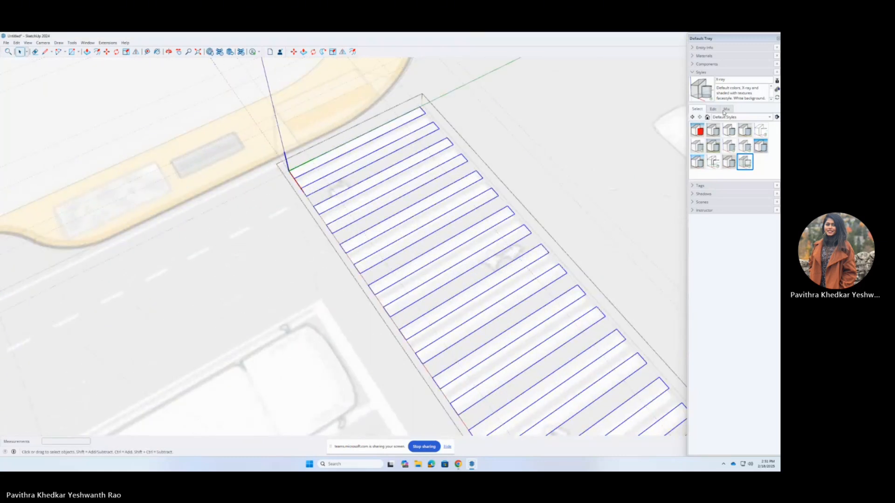
{"action": "left_click", "coordinate": [745, 146]}
{"action": "left_click", "coordinate": [702, 73]}
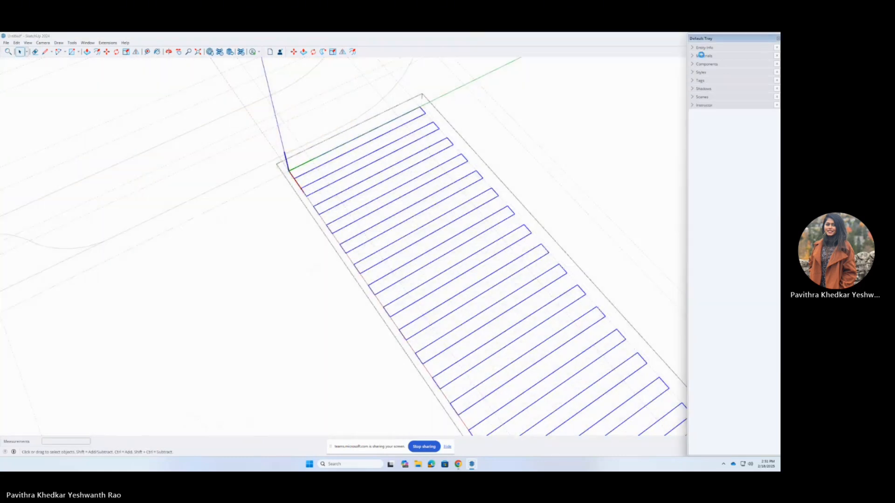
Pick the light grey Color M01 from the Colors materials for painting the crosswalk stripes.
{"action": "left_click", "coordinate": [703, 56]}
{"action": "left_click", "coordinate": [733, 101]}
{"action": "left_click", "coordinate": [734, 102]}
{"action": "scroll", "coordinate": [729, 153], "scroll_direction": "down", "scroll_amount": 10}
{"action": "left_click", "coordinate": [729, 151]}
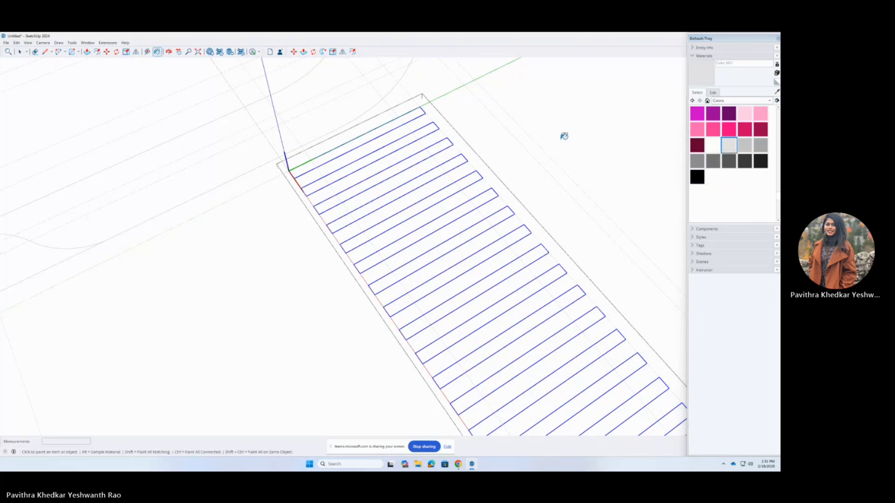
{"action": "key", "text": "space"}
{"action": "key", "text": "space"}
{"action": "scroll", "coordinate": [336, 156], "scroll_direction": "down", "scroll_amount": 8}
{"action": "scroll", "coordinate": [351, 167], "scroll_direction": "up", "scroll_amount": 3}
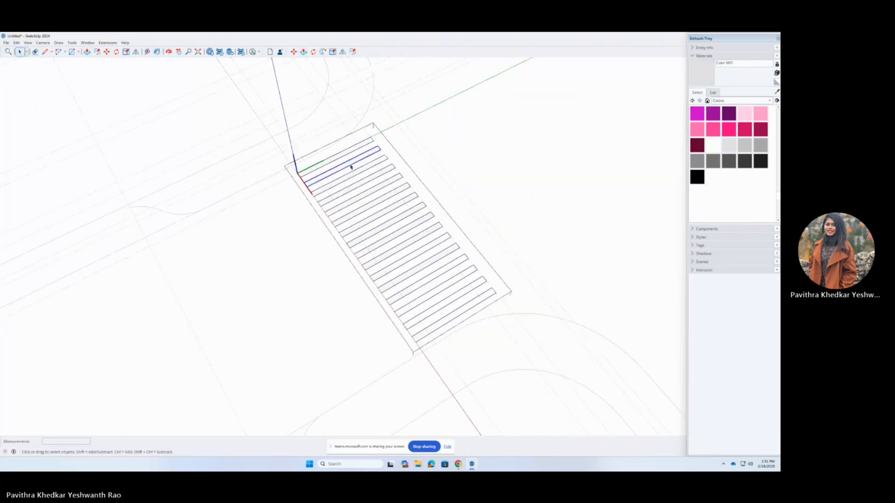
Delete every stripe of the crosswalk except the first one and select the remaining stripe.
{"action": "left_click_drag", "start_coordinate": [480, 323], "coordinate": [344, 164]}
{"action": "key", "text": "Delete"}
{"action": "left_click", "coordinate": [342, 155]}
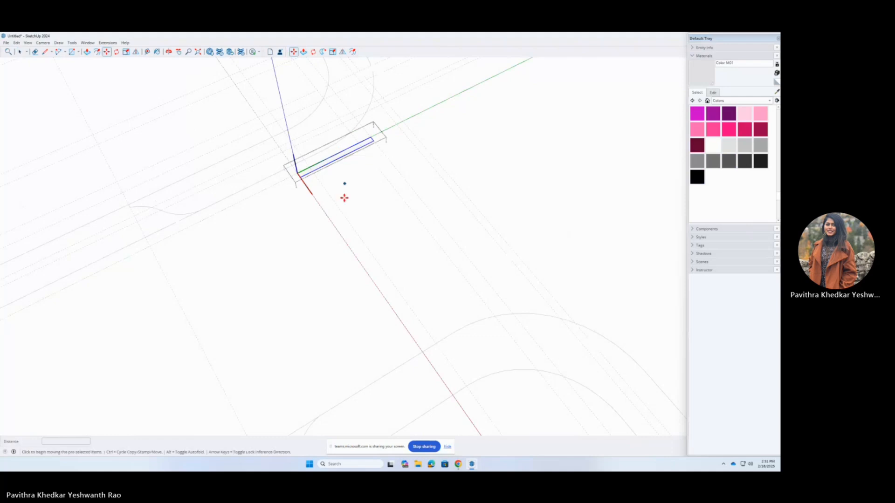
Try to copy the stripe to the crosswalk's far end and divide the distance into 15 copies.
{"action": "left_click", "coordinate": [496, 297]}
{"action": "type", "text": "/15"}
{"action": "key", "text": "Return"}
{"action": "scroll", "coordinate": [319, 170], "scroll_direction": "up", "scroll_amount": 4}
{"action": "key", "text": "ctrl+z"}
Try to push/pull the first stripe by 0.1 m.
{"action": "scroll", "coordinate": [253, 123], "scroll_direction": "up", "scroll_amount": 2}
{"action": "key", "text": "p"}
{"action": "left_click", "coordinate": [262, 124]}
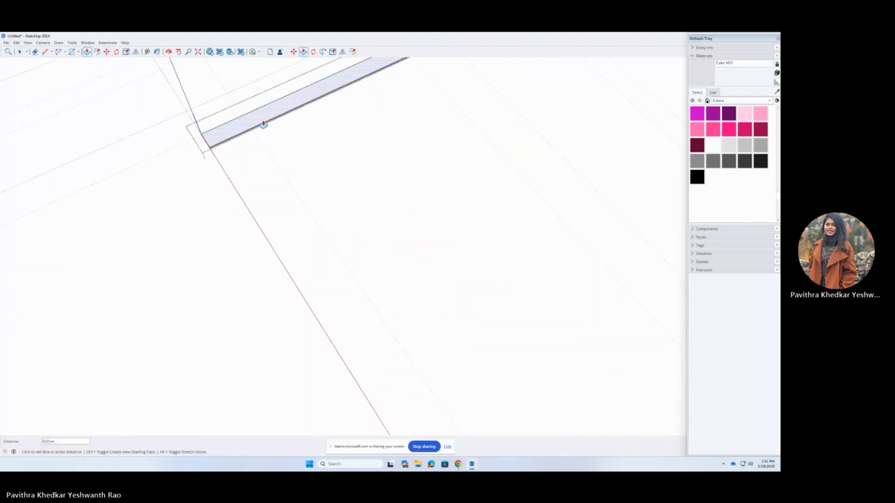
{"action": "type", "text": ".1"}
{"action": "key", "text": "Return"}
{"action": "middle_click_drag", "start_coordinate": [263, 123], "coordinate": [298, 65]}
{"action": "key", "text": "space"}
{"action": "double_click", "coordinate": [234, 190]}
{"action": "key", "text": "ctrl+z"}
{"action": "scroll", "coordinate": [196, 280], "scroll_direction": "down", "scroll_amount": 6}
{"action": "key", "text": "ctrl"}
{"action": "left_click", "coordinate": [260, 201]}
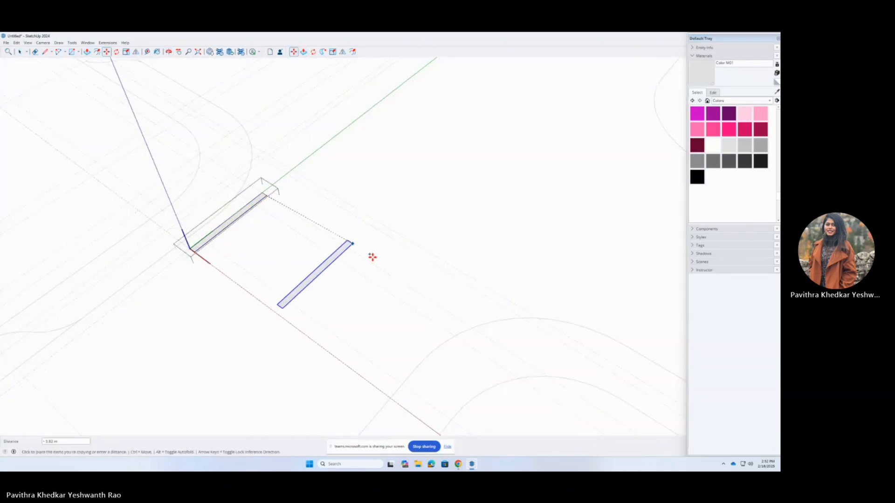
{"action": "middle_click_drag", "start_coordinate": [450, 312], "coordinate": [563, 274]}
{"action": "key", "text": "Escape"}
{"action": "scroll", "coordinate": [138, 280], "scroll_direction": "down", "scroll_amount": 3}
{"action": "scroll", "coordinate": [182, 271], "scroll_direction": "up", "scroll_amount": 10}
{"action": "scroll", "coordinate": [181, 266], "scroll_direction": "down", "scroll_amount": 1}
{"action": "left_click", "coordinate": [199, 263]}
{"action": "scroll", "coordinate": [200, 264], "scroll_direction": "down", "scroll_amount": 8}
{"action": "middle_click_drag", "start_coordinate": [201, 265], "coordinate": [224, 345]}
{"action": "key", "text": "ctrl"}
{"action": "key", "text": "Escape"}
{"action": "middle_click_drag", "start_coordinate": [405, 321], "coordinate": [324, 337]}
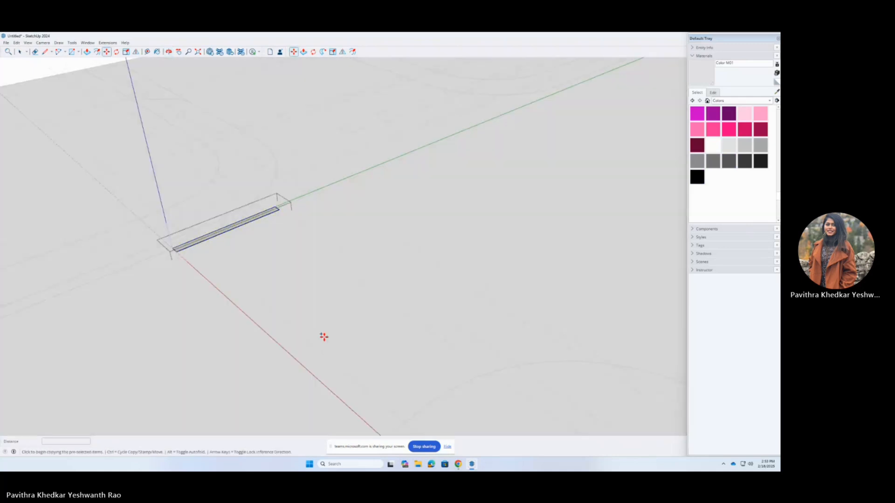
Make the first stripe a component named Crossing Component.
{"action": "scroll", "coordinate": [196, 260], "scroll_direction": "up", "scroll_amount": 3}
{"action": "right_click", "coordinate": [235, 258]}
{"action": "left_click", "coordinate": [260, 313]}
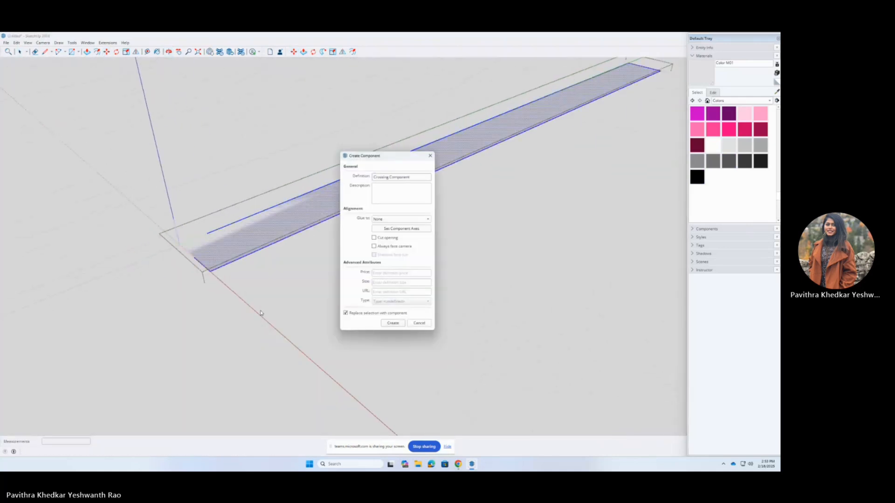
{"action": "key", "text": "Return"}
Try to move the stripe component 0.75 m along the red axis.
{"action": "left_click", "coordinate": [212, 268]}
{"action": "scroll", "coordinate": [269, 293], "scroll_direction": "down", "scroll_amount": 5}
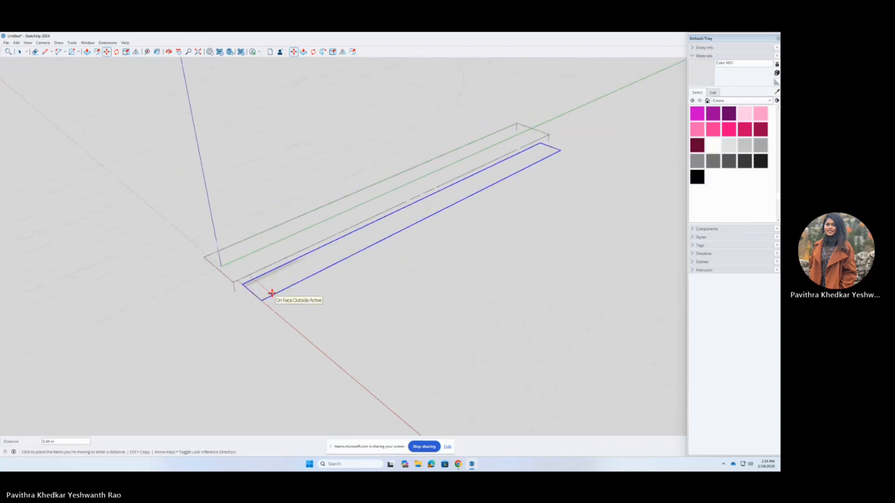
{"action": "key", "text": "Return"}
{"action": "key", "text": "ctrl+z"}
{"action": "left_click", "coordinate": [247, 284]}
{"action": "type", "text": ".75"}
{"action": "key", "text": "Return"}
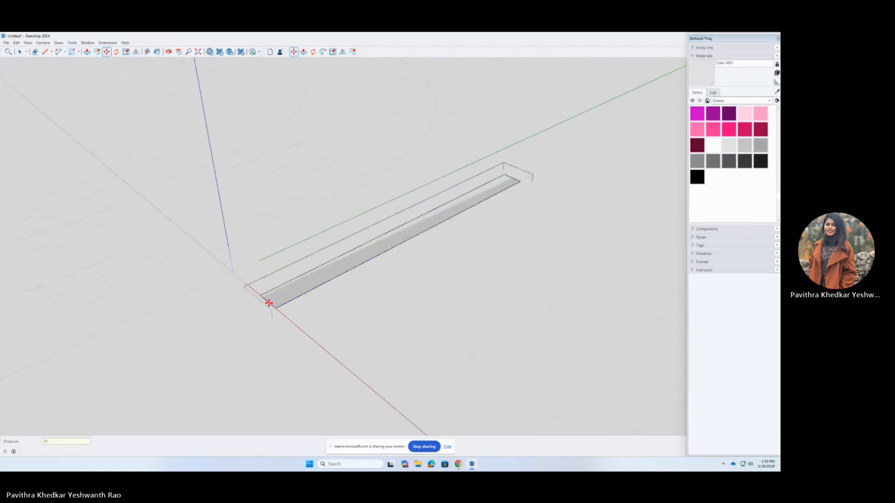
{"action": "scroll", "coordinate": [299, 274], "scroll_direction": "down", "scroll_amount": 6}
{"action": "scroll", "coordinate": [300, 273], "scroll_direction": "up", "scroll_amount": 5}
{"action": "key", "text": "space"}
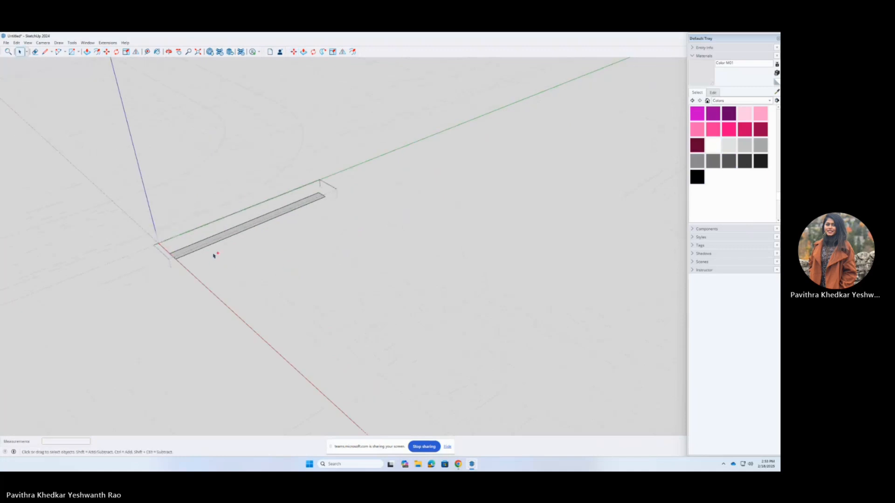
{"action": "key", "text": "ctrl+z"}
Copy the stripe component 0.75 m along the red axis and repeat the copy along the crosswalk.
{"action": "left_click", "coordinate": [170, 245]}
{"action": "key", "text": "m"}
{"action": "left_click", "coordinate": [165, 249]}
{"action": "key", "text": "ctrl"}
{"action": "type", "text": ".75"}
{"action": "key", "text": "Return"}
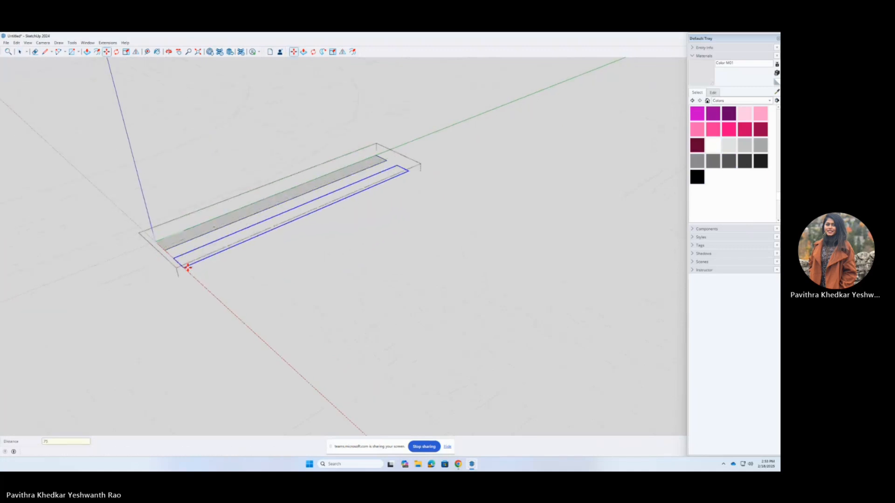
{"action": "key", "text": "Return"}
{"action": "scroll", "coordinate": [164, 240], "scroll_direction": "down", "scroll_amount": 2}
{"action": "scroll", "coordinate": [163, 240], "scroll_direction": "up", "scroll_amount": 2}
{"action": "key", "text": "Escape"}
Push/pull the first stripe's face inside its component to a thickness of about 0.02 m.
{"action": "scroll", "coordinate": [170, 306], "scroll_direction": "down", "scroll_amount": 5}
{"action": "key", "text": "space"}
{"action": "left_click", "coordinate": [331, 277]}
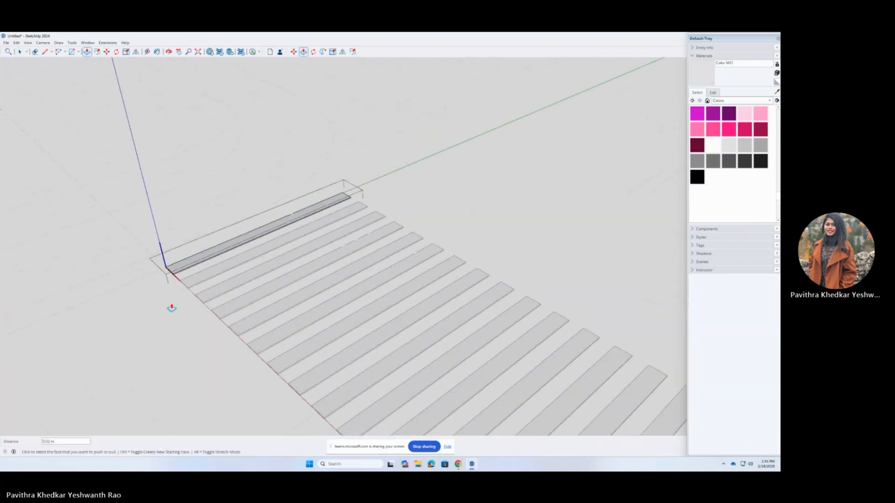
Delete the surplus stripes at the far end of the crosswalk.
{"action": "scroll", "coordinate": [283, 420], "scroll_direction": "up", "scroll_amount": 4}
{"action": "double_click", "coordinate": [270, 341]}
{"action": "left_click", "coordinate": [271, 341]}
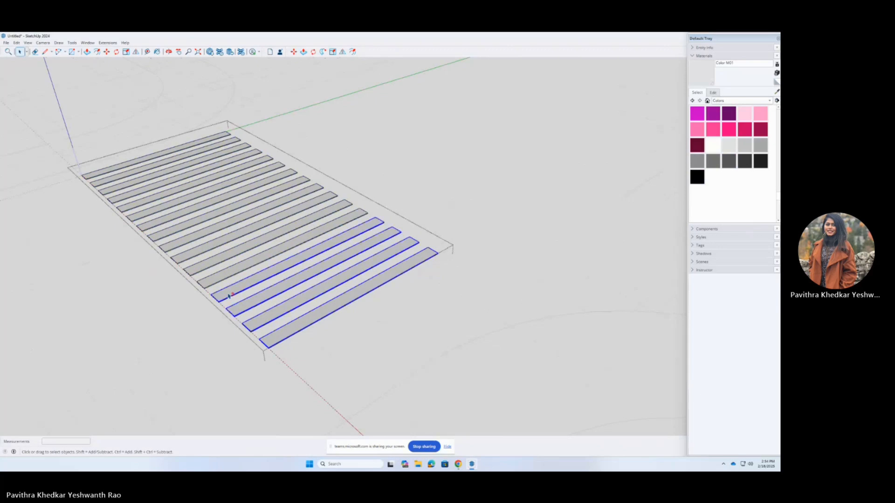
{"action": "scroll", "coordinate": [200, 251], "scroll_direction": "up", "scroll_amount": 3}
{"action": "scroll", "coordinate": [340, 335], "scroll_direction": "down", "scroll_amount": 4}
{"action": "left_click", "coordinate": [375, 380]}
{"action": "key", "text": "Delete"}
Select the whole crosswalk component outside its editing context and switch the display to the X-ray style.
{"action": "middle_click_drag", "start_coordinate": [384, 379], "coordinate": [239, 356]}
{"action": "left_click", "coordinate": [482, 354]}
{"action": "left_click", "coordinate": [500, 341]}
{"action": "scroll", "coordinate": [240, 355], "scroll_direction": "down", "scroll_amount": 5}
{"action": "scroll", "coordinate": [377, 400], "scroll_direction": "up", "scroll_amount": 1}
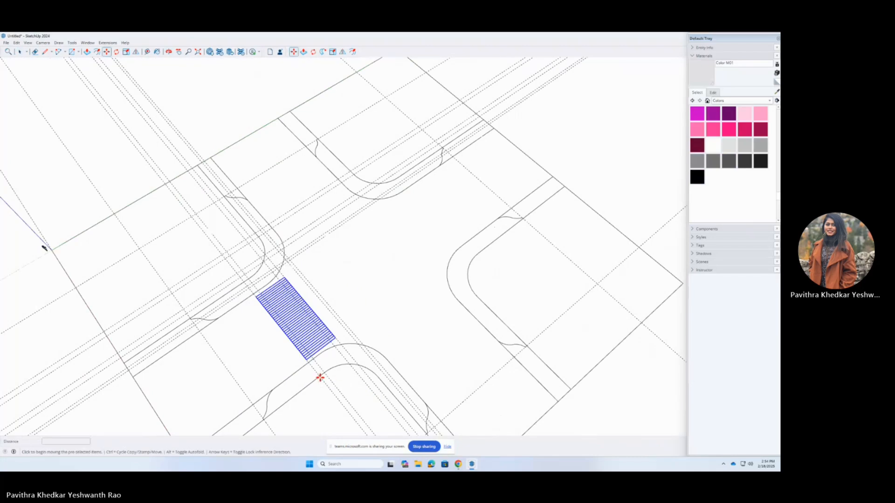
{"action": "left_click", "coordinate": [700, 56]}
{"action": "left_click", "coordinate": [699, 97]}
{"action": "left_click", "coordinate": [699, 97]}
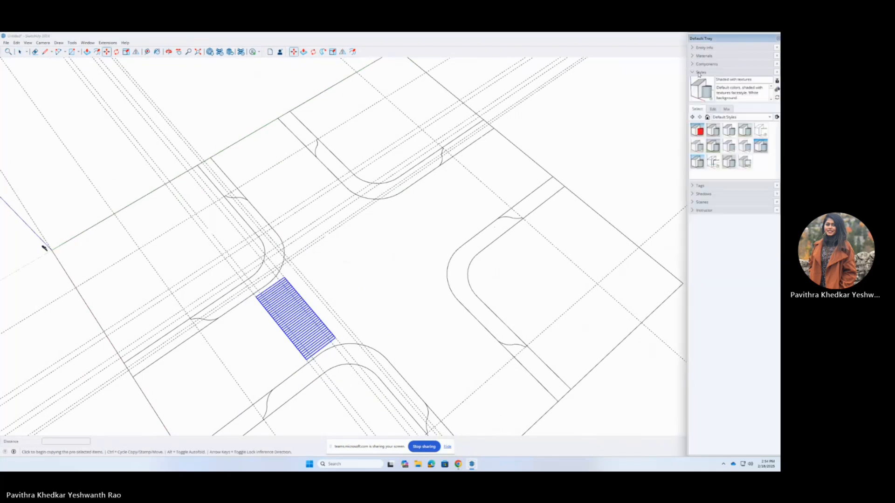
{"action": "left_click", "coordinate": [699, 73]}
{"action": "left_click", "coordinate": [745, 162]}
Place guides along the edges of the other crosswalks shown in the reference image.
{"action": "key", "text": "t"}
{"action": "scroll", "coordinate": [450, 180], "scroll_direction": "up", "scroll_amount": 8}
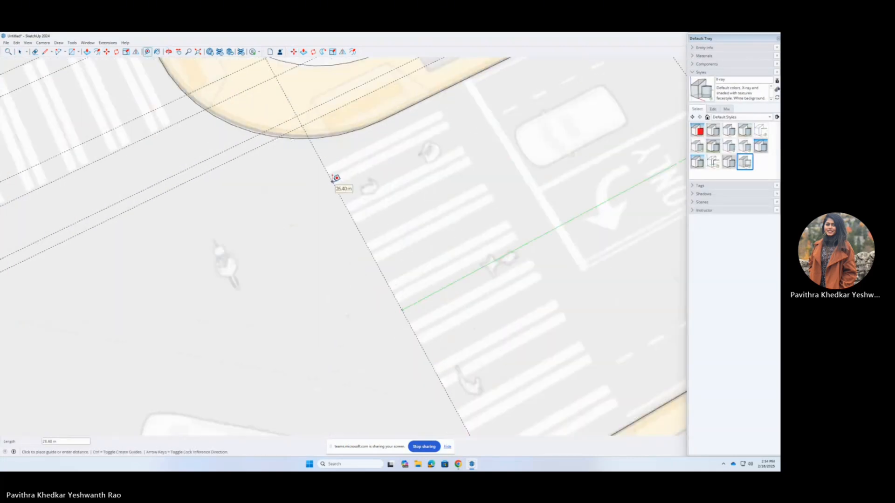
{"action": "scroll", "coordinate": [373, 153], "scroll_direction": "down", "scroll_amount": 5}
{"action": "scroll", "coordinate": [119, 279], "scroll_direction": "up", "scroll_amount": 5}
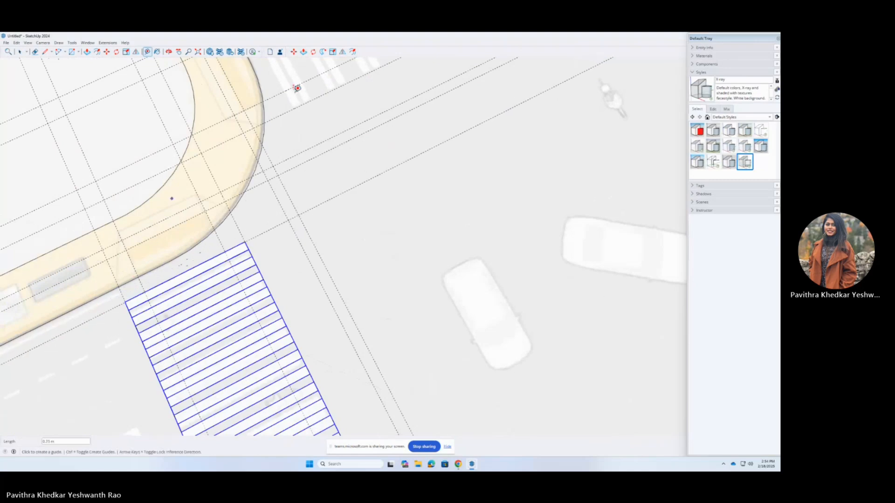
{"action": "scroll", "coordinate": [360, 209], "scroll_direction": "down", "scroll_amount": 4}
{"action": "middle_click_drag", "start_coordinate": [385, 325], "coordinate": [573, 226]}
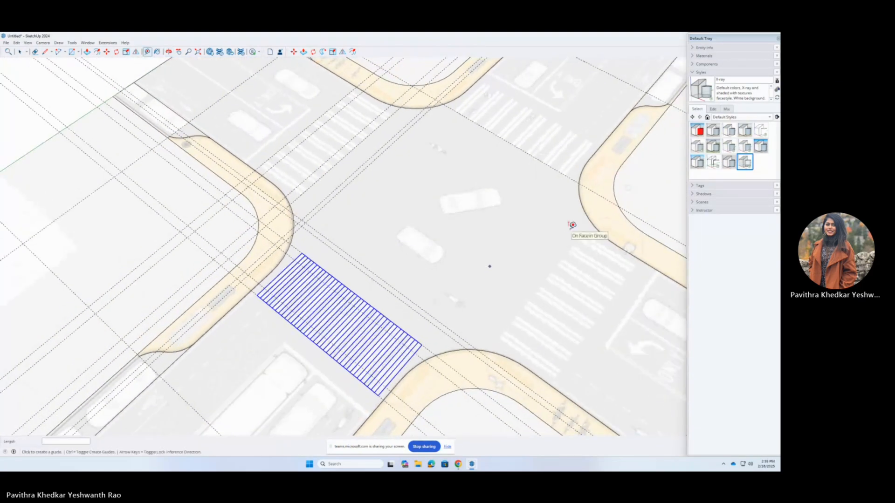
Copy the crosswalk to the opposite arm of the intersection, over the crosswalk in the reference image.
{"action": "left_click", "coordinate": [251, 290]}
{"action": "key", "text": "ctrl"}
{"action": "left_click", "coordinate": [443, 105]}
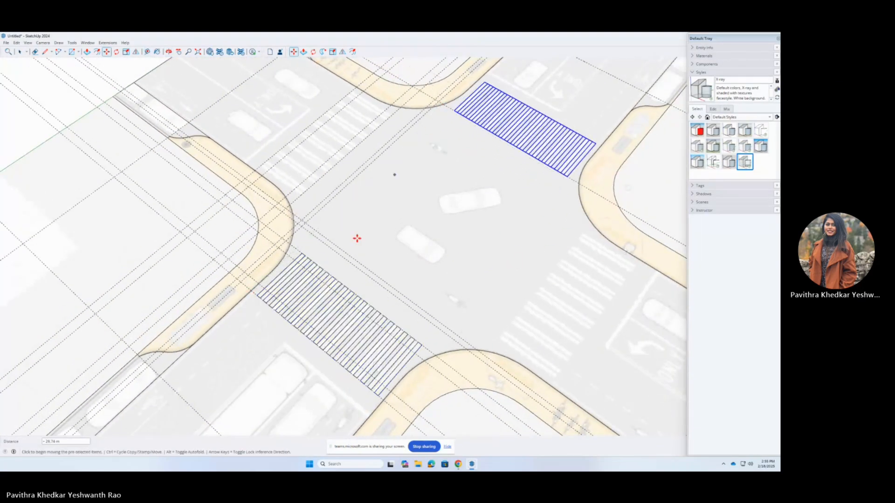
Select both crosswalks and rotate a copy of them a quarter turn about the middle of the intersection.
{"action": "middle_click_drag", "start_coordinate": [429, 130], "coordinate": [337, 279]}
{"action": "key", "text": "space"}
{"action": "left_click", "coordinate": [335, 286], "text": "shift"}
{"action": "left_click", "coordinate": [385, 272]}
{"action": "left_click", "coordinate": [419, 248]}
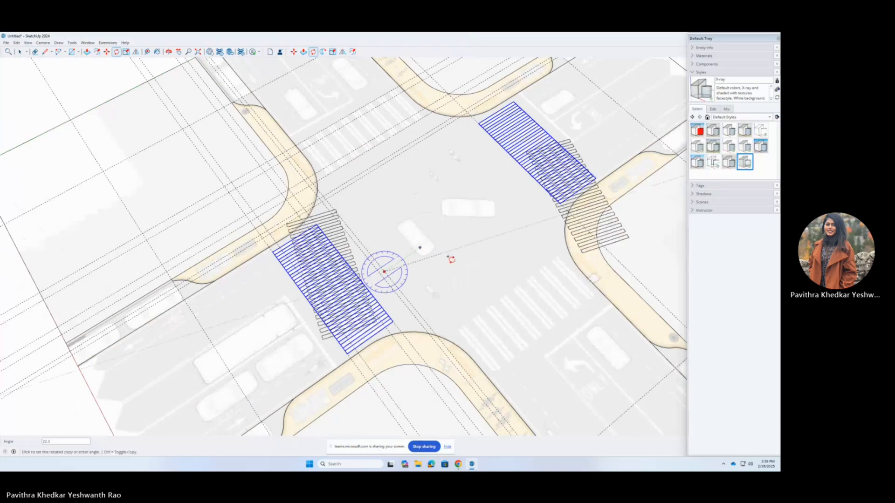
{"action": "key", "text": "ctrl"}
{"action": "left_click", "coordinate": [438, 327]}
Move the rotated pair of crosswalks by a stripe corner onto the guides of the other two street arms.
{"action": "middle_click_drag", "start_coordinate": [440, 294], "coordinate": [448, 140]}
{"action": "key", "text": "m"}
{"action": "scroll", "coordinate": [447, 138], "scroll_direction": "up", "scroll_amount": 10}
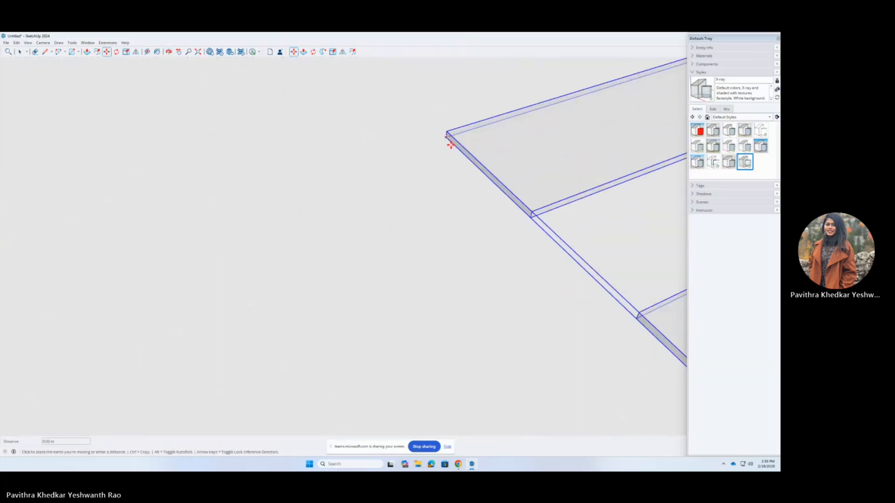
{"action": "left_click", "coordinate": [448, 138]}
{"action": "scroll", "coordinate": [447, 138], "scroll_direction": "down", "scroll_amount": 10}
{"action": "scroll", "coordinate": [308, 232], "scroll_direction": "up", "scroll_amount": 8}
{"action": "left_click", "coordinate": [286, 299]}
{"action": "scroll", "coordinate": [214, 368], "scroll_direction": "down", "scroll_amount": 10}
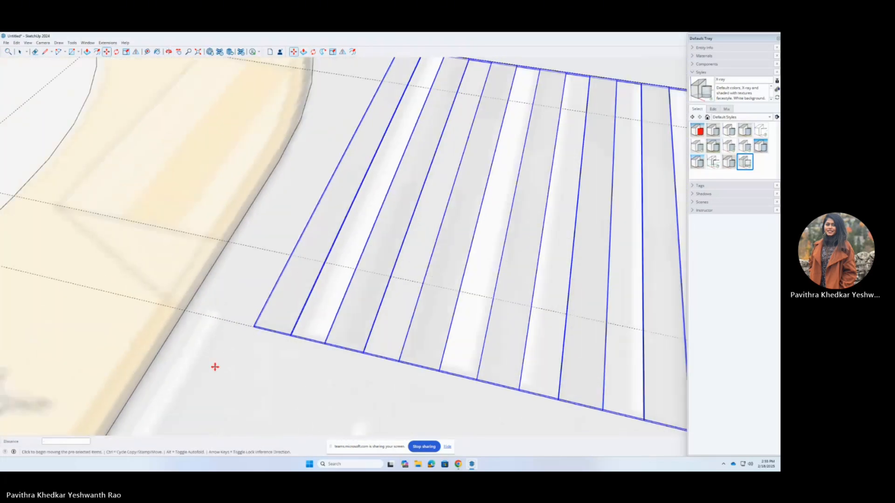
Open the street group and paint its face with the Asphalt New material.
{"action": "key", "text": "space"}
{"action": "left_click", "coordinate": [261, 149]}
{"action": "middle_click_drag", "start_coordinate": [261, 154], "coordinate": [382, 302]}
{"action": "scroll", "coordinate": [382, 302], "scroll_direction": "down", "scroll_amount": 3}
{"action": "double_click", "coordinate": [401, 208]}
{"action": "left_click", "coordinate": [401, 208]}
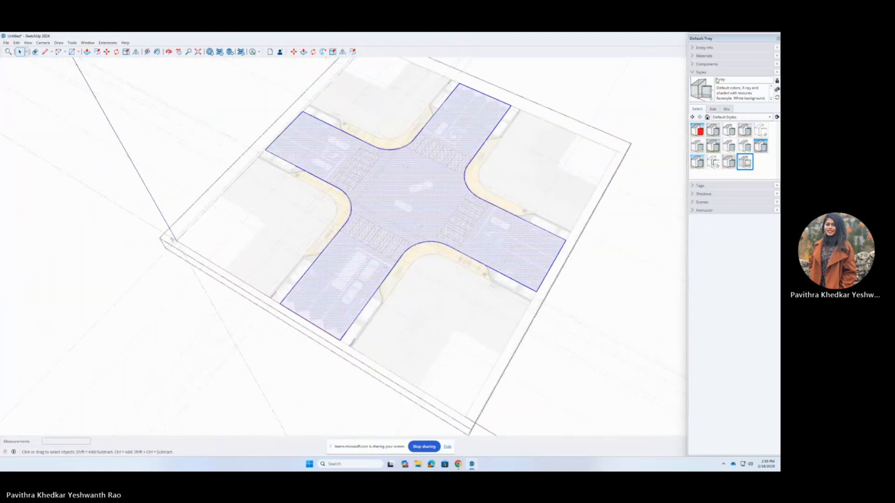
{"action": "left_click", "coordinate": [704, 56]}
{"action": "left_click", "coordinate": [697, 113]}
{"action": "left_click", "coordinate": [402, 208]}
Place a guide 2.15 m in from the street's edge and a second one beside it for the bike lane line.
{"action": "key", "text": "space"}
{"action": "left_click", "coordinate": [505, 378]}
{"action": "middle_click_drag", "start_coordinate": [506, 378], "coordinate": [369, 281]}
{"action": "key", "text": "t"}
{"action": "scroll", "coordinate": [368, 281], "scroll_direction": "up", "scroll_amount": 6}
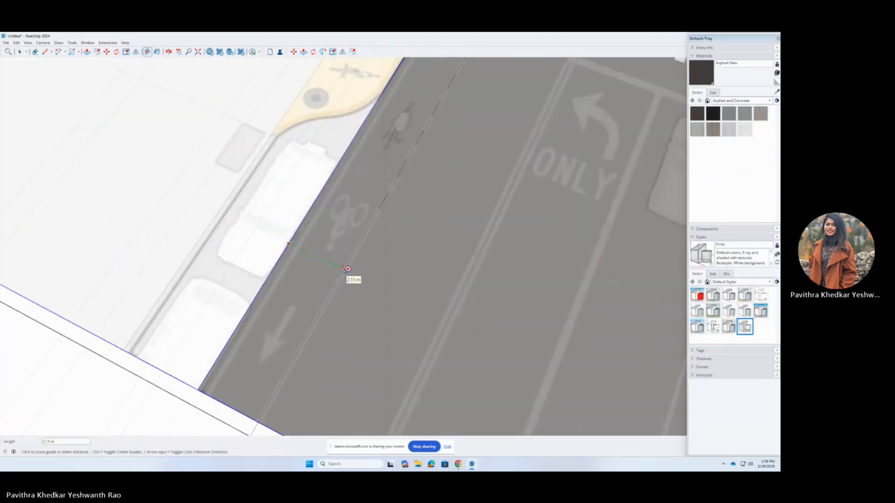
{"action": "left_click", "coordinate": [345, 269]}
{"action": "scroll", "coordinate": [345, 271], "scroll_direction": "up", "scroll_amount": 4}
{"action": "left_click", "coordinate": [344, 274]}
Draw a rectangle about 0.13 by 18.25 m between the guides for the bike lane line.
{"action": "scroll", "coordinate": [344, 274], "scroll_direction": "down", "scroll_amount": 8}
{"action": "key", "text": "r"}
{"action": "left_click", "coordinate": [255, 364]}
{"action": "scroll", "coordinate": [420, 162], "scroll_direction": "up", "scroll_amount": 6}
{"action": "left_click", "coordinate": [343, 270]}
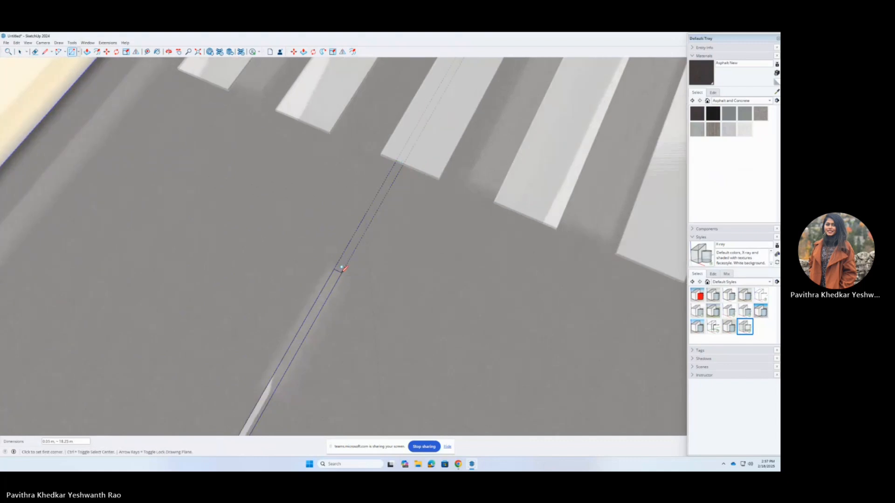
Draw the first short dash of the bike lane line near the crosswalk and make it a component.
{"action": "scroll", "coordinate": [344, 269], "scroll_direction": "down", "scroll_amount": 5}
{"action": "scroll", "coordinate": [368, 196], "scroll_direction": "up", "scroll_amount": 5}
{"action": "left_click", "coordinate": [367, 196]}
{"action": "key", "text": "space"}
{"action": "scroll", "coordinate": [368, 196], "scroll_direction": "down", "scroll_amount": 5}
{"action": "double_click", "coordinate": [399, 145]}
{"action": "type", "text": "gB"}
{"action": "key", "text": "Return"}
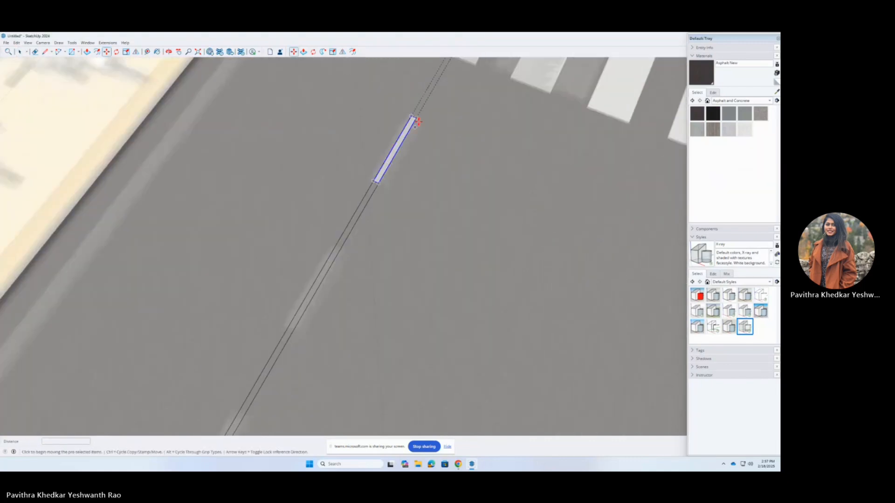
Copy the dash along the bike lane line and divide the distance into 6 evenly spaced copies.
{"action": "key", "text": "m"}
{"action": "left_click", "coordinate": [415, 120]}
{"action": "scroll", "coordinate": [346, 203], "scroll_direction": "down", "scroll_amount": 6}
{"action": "scroll", "coordinate": [353, 216], "scroll_direction": "up", "scroll_amount": 4}
{"action": "left_click", "coordinate": [354, 216]}
{"action": "type", "text": "/6"}
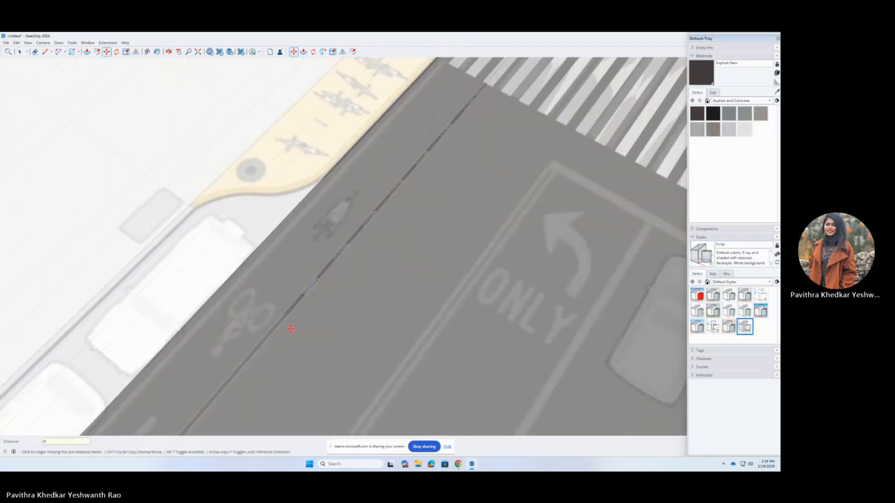
Open the dash component and sample the light grey Color M01 for it.
{"action": "scroll", "coordinate": [291, 329], "scroll_direction": "up", "scroll_amount": 8}
{"action": "double_click", "coordinate": [419, 180]}
{"action": "left_click", "coordinate": [777, 92]}
Place a guide across the bike lane line where the dashes give way to the solid stripe.
{"action": "key", "text": "t"}
{"action": "left_click", "coordinate": [515, 161]}
{"action": "scroll", "coordinate": [490, 180], "scroll_direction": "down", "scroll_amount": 8}
{"action": "scroll", "coordinate": [444, 236], "scroll_direction": "down", "scroll_amount": 3}
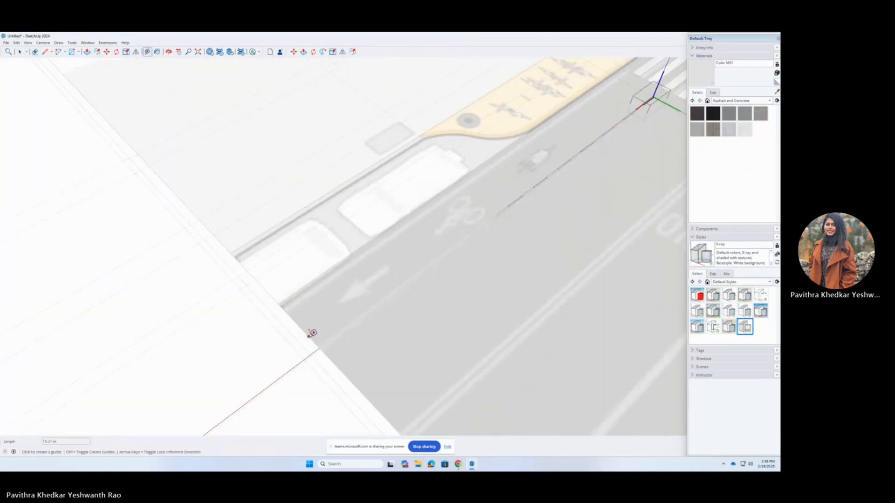
Draw a long rectangle for the solid part of the bike lane line and push/pull it into a thin strip.
{"action": "key", "text": "r"}
{"action": "scroll", "coordinate": [334, 331], "scroll_direction": "up", "scroll_amount": 5}
{"action": "left_click", "coordinate": [387, 326]}
{"action": "left_click", "coordinate": [546, 209]}
{"action": "key", "text": "p"}
{"action": "key", "text": "space"}
{"action": "scroll", "coordinate": [543, 205], "scroll_direction": "down", "scroll_amount": 8}
{"action": "scroll", "coordinate": [480, 247], "scroll_direction": "up", "scroll_amount": 3}
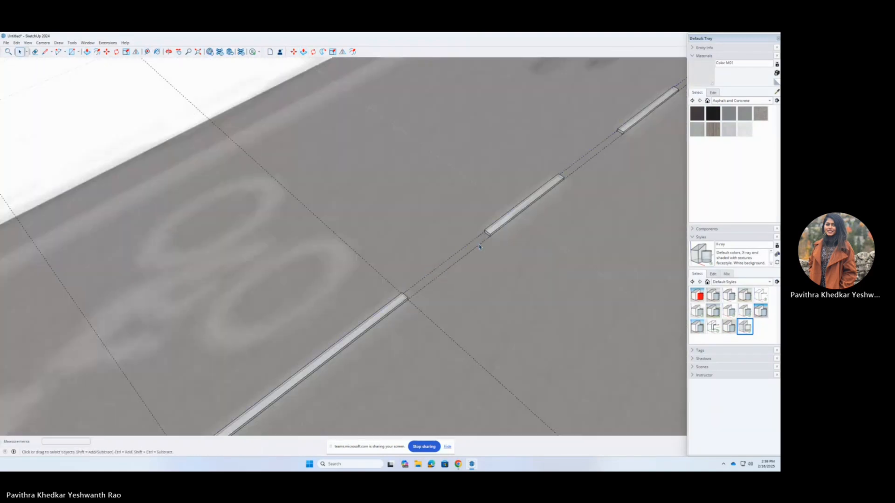
Open the solid bike lane stripe, draw a small rectangle across it at the street's edge and push/pull that face to trim the overhang.
{"action": "middle_click_drag", "start_coordinate": [480, 247], "coordinate": [253, 364]}
{"action": "scroll", "coordinate": [430, 268], "scroll_direction": "down", "scroll_amount": 5}
{"action": "scroll", "coordinate": [450, 267], "scroll_direction": "up", "scroll_amount": 5}
{"action": "double_click", "coordinate": [449, 268]}
{"action": "scroll", "coordinate": [441, 275], "scroll_direction": "up", "scroll_amount": 3}
{"action": "key", "text": "r"}
{"action": "left_click", "coordinate": [432, 269]}
{"action": "left_click", "coordinate": [439, 285]}
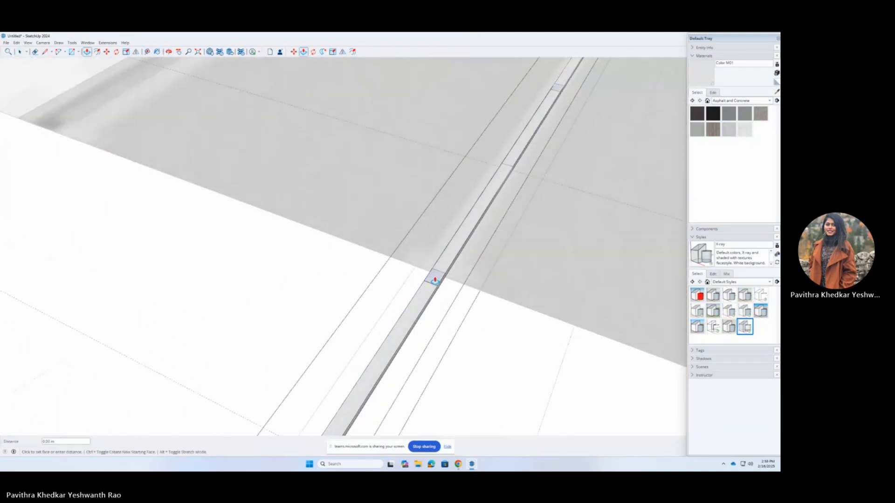
{"action": "key", "text": "p"}
{"action": "scroll", "coordinate": [447, 289], "scroll_direction": "up", "scroll_amount": 3}
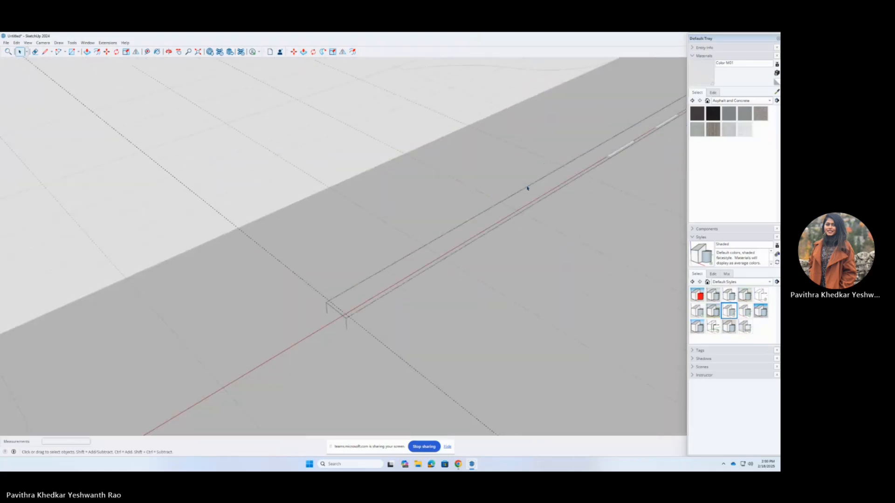
Paint the solid part of the bike lane line with the light grey Color M01.
{"action": "scroll", "coordinate": [544, 233], "scroll_direction": "up", "scroll_amount": 8}
{"action": "key", "text": "r"}
{"action": "left_click", "coordinate": [546, 241]}
{"action": "scroll", "coordinate": [368, 282], "scroll_direction": "down", "scroll_amount": 8}
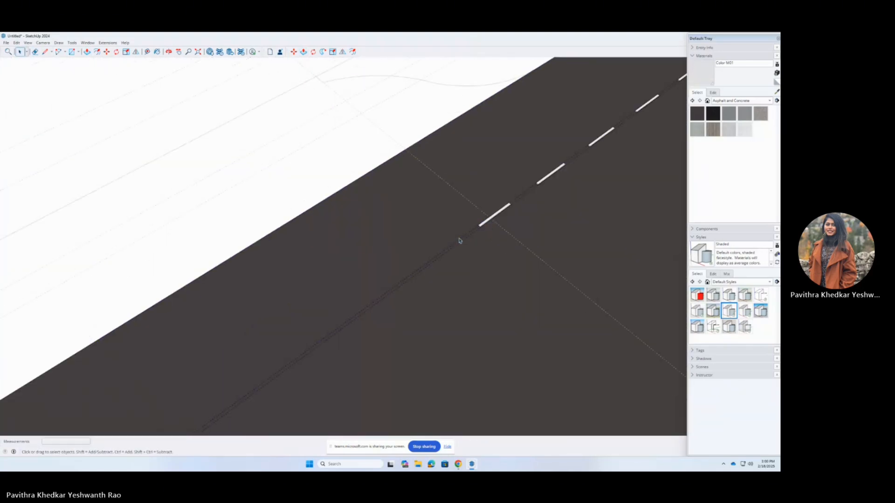
{"action": "scroll", "coordinate": [454, 245], "scroll_direction": "up", "scroll_amount": 5}
{"action": "key", "text": "r"}
{"action": "left_click", "coordinate": [450, 249]}
{"action": "scroll", "coordinate": [540, 158], "scroll_direction": "down", "scroll_amount": 8}
{"action": "key", "text": "space"}
Switch the display style to X-ray and copy the solid stripe across the street from its end at the street's edge.
{"action": "scroll", "coordinate": [560, 196], "scroll_direction": "down", "scroll_amount": 8}
{"action": "left_click", "coordinate": [704, 56]}
{"action": "left_click", "coordinate": [745, 161]}
{"action": "triple_click", "coordinate": [462, 172]}
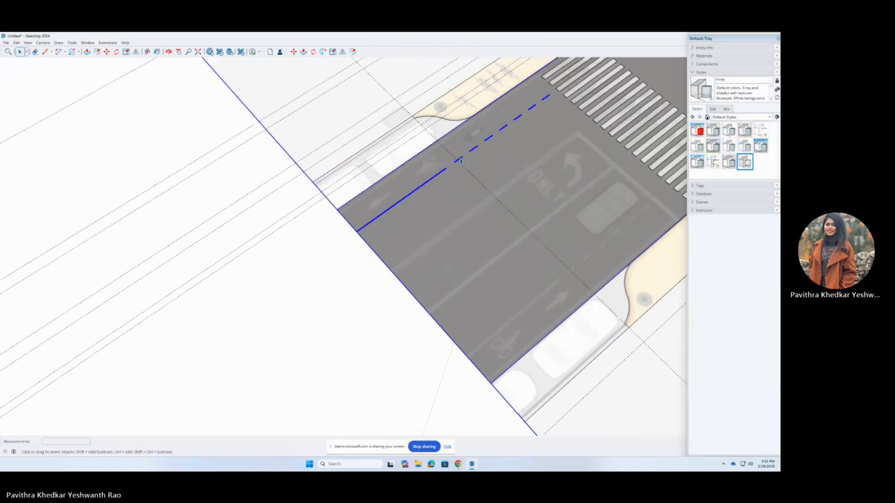
{"action": "scroll", "coordinate": [317, 268], "scroll_direction": "up", "scroll_amount": 8}
{"action": "key", "text": "m"}
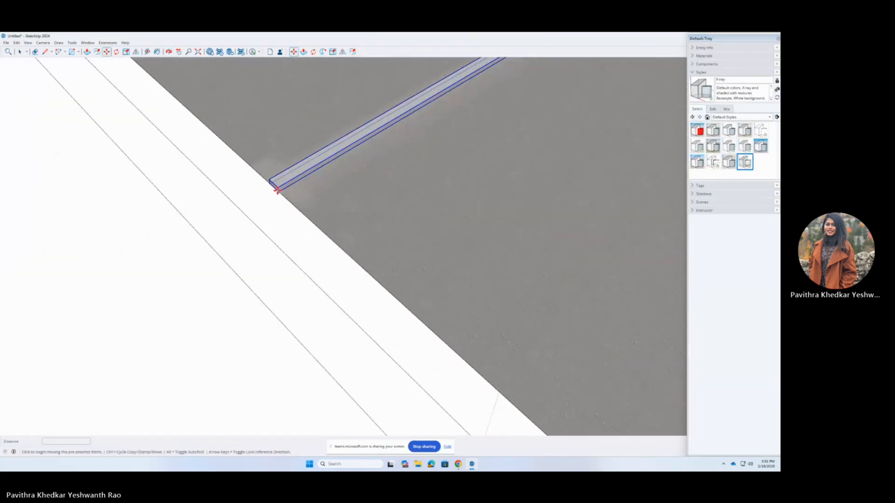
{"action": "left_click", "coordinate": [407, 295]}
{"action": "scroll", "coordinate": [407, 295], "scroll_direction": "down", "scroll_amount": 10}
Move the copied stripe onto the adjacent lane line of the reference image.
{"action": "key", "text": "space"}
{"action": "middle_click_drag", "start_coordinate": [425, 327], "coordinate": [567, 306]}
{"action": "scroll", "coordinate": [280, 278], "scroll_direction": "up", "scroll_amount": 10}
{"action": "double_click", "coordinate": [273, 264]}
{"action": "key", "text": "m"}
{"action": "left_click", "coordinate": [280, 277]}
{"action": "left_click", "coordinate": [151, 260]}
{"action": "scroll", "coordinate": [282, 152], "scroll_direction": "down", "scroll_amount": 8}
{"action": "scroll", "coordinate": [510, 342], "scroll_direction": "up", "scroll_amount": 10}
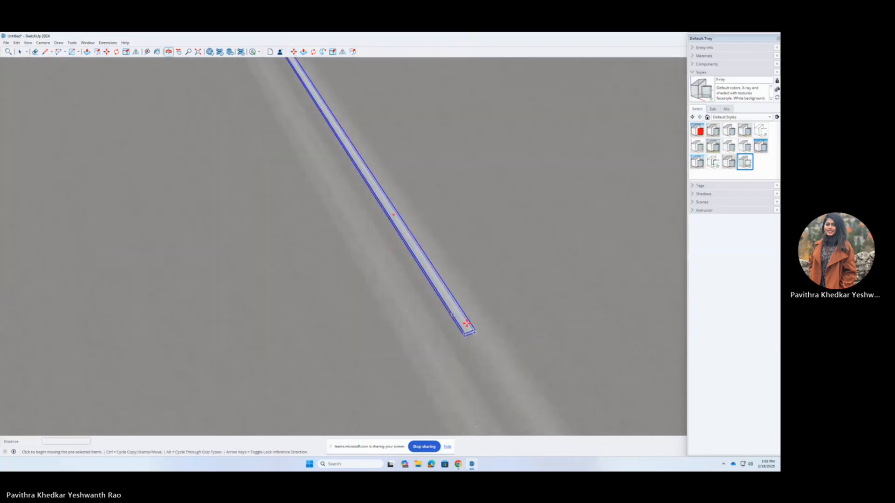
Open the copied stripe and push/pull its end face to lengthen it along the lane line.
{"action": "double_click", "coordinate": [482, 309]}
{"action": "key", "text": "p"}
{"action": "left_click", "coordinate": [486, 314]}
{"action": "left_click", "coordinate": [496, 382]}
Copy the lengthened stripe onto the next lane line across the street.
{"action": "middle_click_drag", "start_coordinate": [513, 374], "coordinate": [394, 266]}
{"action": "key", "text": "m"}
{"action": "left_click", "coordinate": [394, 265]}
{"action": "left_click", "coordinate": [434, 270]}
{"action": "scroll", "coordinate": [435, 270], "scroll_direction": "down", "scroll_amount": 8}
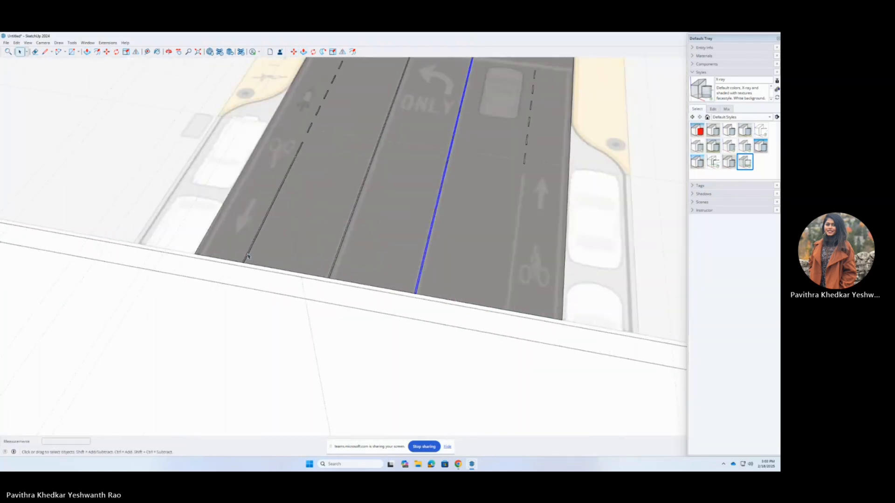
Place the solid stripe of the far bike lane line between its dashes and the street's edge.
{"action": "scroll", "coordinate": [514, 248], "scroll_direction": "up", "scroll_amount": 10}
{"action": "left_click", "coordinate": [513, 247]}
{"action": "scroll", "coordinate": [513, 248], "scroll_direction": "down", "scroll_amount": 10}
{"action": "scroll", "coordinate": [367, 216], "scroll_direction": "up", "scroll_amount": 10}
Select all lane lines, bike lane lines and the stop line of this street leg and copy them towards the opposite leg.
{"action": "key", "text": "space"}
{"action": "left_click", "coordinate": [405, 156]}
{"action": "middle_click_drag", "start_coordinate": [405, 156], "coordinate": [319, 363]}
{"action": "scroll", "coordinate": [505, 266], "scroll_direction": "down", "scroll_amount": 10}
{"action": "scroll", "coordinate": [485, 321], "scroll_direction": "up", "scroll_amount": 6}
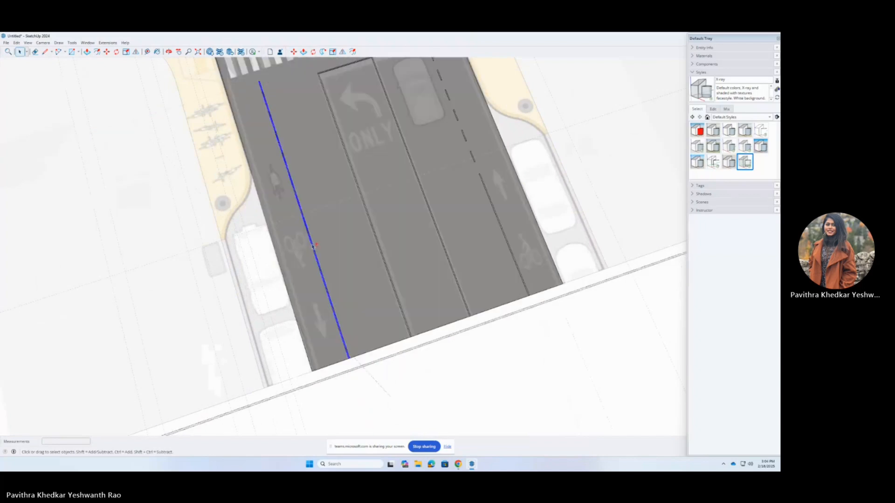
{"action": "scroll", "coordinate": [263, 163], "scroll_direction": "up", "scroll_amount": 4}
{"action": "scroll", "coordinate": [326, 173], "scroll_direction": "down", "scroll_amount": 5}
{"action": "scroll", "coordinate": [563, 349], "scroll_direction": "up", "scroll_amount": 5}
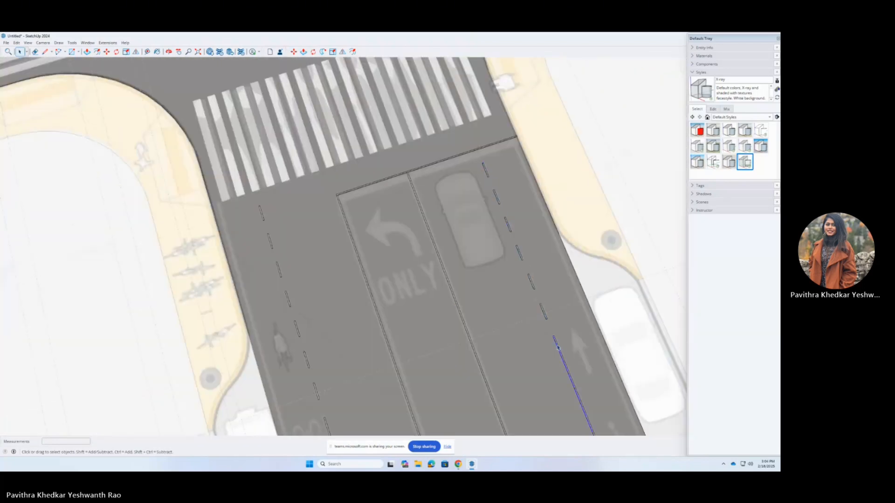
{"action": "left_click", "coordinate": [347, 224], "text": "shift"}
{"action": "scroll", "coordinate": [354, 223], "scroll_direction": "down", "scroll_amount": 5}
{"action": "scroll", "coordinate": [363, 229], "scroll_direction": "up", "scroll_amount": 4}
{"action": "key", "text": "m"}
{"action": "key", "text": "ctrl"}
{"action": "left_click", "coordinate": [462, 373]}
{"action": "scroll", "coordinate": [543, 296], "scroll_direction": "down", "scroll_amount": 6}
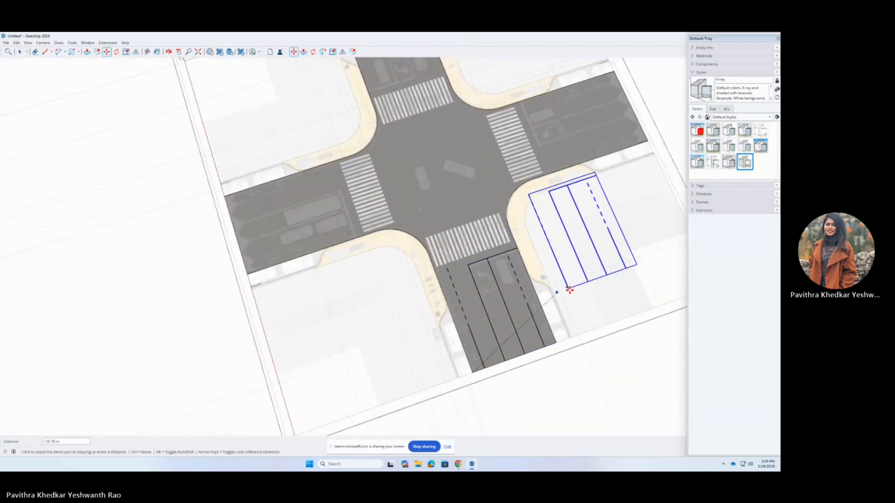
{"action": "scroll", "coordinate": [390, 197], "scroll_direction": "up", "scroll_amount": 8}
{"action": "left_click", "coordinate": [389, 197]}
Flip the copied lane markings and align them with the opposite street leg.
{"action": "scroll", "coordinate": [390, 197], "scroll_direction": "down", "scroll_amount": 5}
{"action": "left_click", "coordinate": [343, 52]}
{"action": "left_click", "coordinate": [549, 184]}
{"action": "left_click", "coordinate": [550, 161]}
{"action": "key", "text": "m"}
{"action": "scroll", "coordinate": [515, 270], "scroll_direction": "up", "scroll_amount": 6}
{"action": "middle_click_drag", "start_coordinate": [515, 269], "coordinate": [416, 315]}
{"action": "key", "text": "space"}
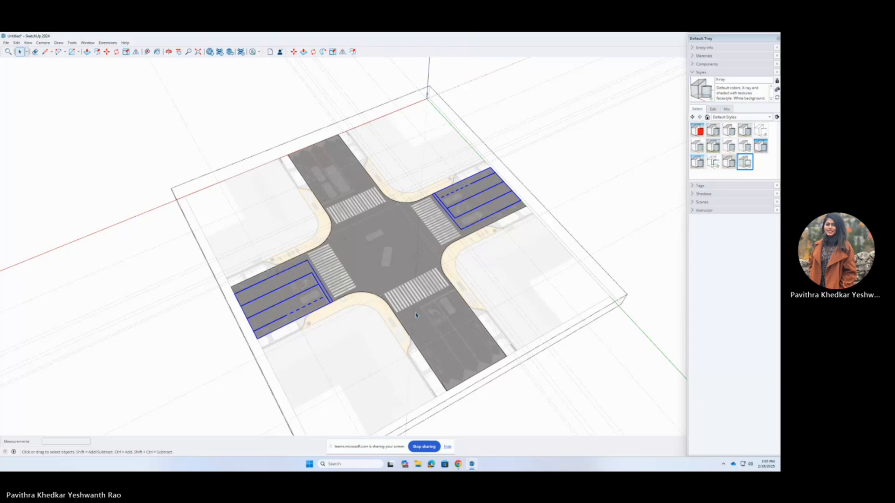
Copy both sets of lane markings to the two remaining street legs.
{"action": "scroll", "coordinate": [416, 316], "scroll_direction": "up", "scroll_amount": 5}
{"action": "scroll", "coordinate": [403, 299], "scroll_direction": "down", "scroll_amount": 8}
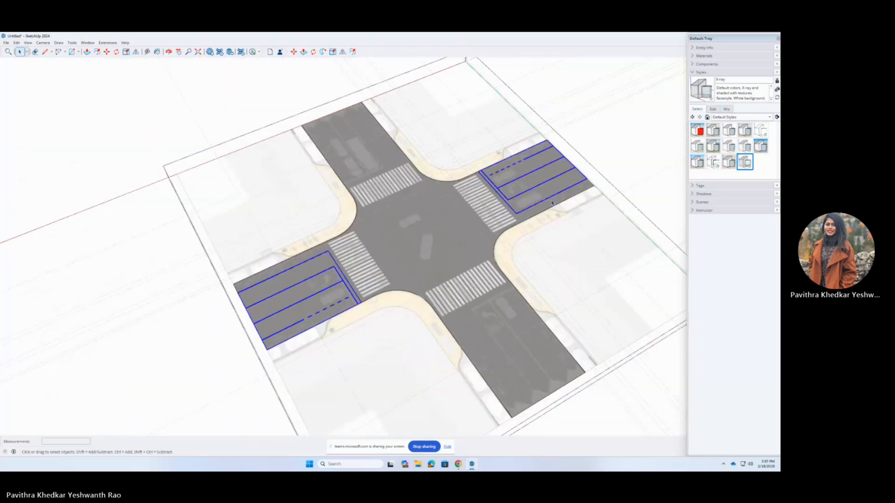
{"action": "scroll", "coordinate": [377, 262], "scroll_direction": "up", "scroll_amount": 5}
{"action": "key", "text": "m"}
{"action": "left_click", "coordinate": [400, 245]}
{"action": "left_click", "coordinate": [359, 233]}
{"action": "key", "text": "m"}
Open the bike lane stripe on the newly marked leg and push/pull its end to fit the street's edge.
{"action": "scroll", "coordinate": [392, 258], "scroll_direction": "up", "scroll_amount": 5}
{"action": "scroll", "coordinate": [276, 269], "scroll_direction": "up", "scroll_amount": 10}
{"action": "scroll", "coordinate": [275, 269], "scroll_direction": "down", "scroll_amount": 6}
{"action": "middle_click_drag", "start_coordinate": [275, 269], "coordinate": [475, 302]}
{"action": "scroll", "coordinate": [476, 301], "scroll_direction": "down", "scroll_amount": 8}
{"action": "key", "text": "space"}
{"action": "scroll", "coordinate": [439, 220], "scroll_direction": "up", "scroll_amount": 8}
{"action": "left_click", "coordinate": [439, 220]}
{"action": "double_click", "coordinate": [439, 220]}
{"action": "key", "text": "p"}
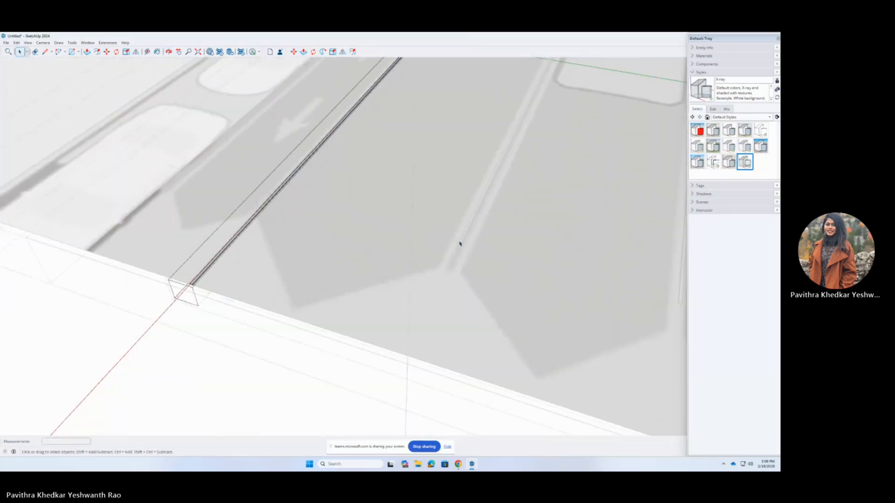
{"action": "scroll", "coordinate": [316, 228], "scroll_direction": "up", "scroll_amount": 3}
{"action": "middle_click_drag", "start_coordinate": [315, 228], "coordinate": [357, 212]}
{"action": "key", "text": "space"}
Open the next stripe on the same leg and push/pull its end face to match the reference.
{"action": "scroll", "coordinate": [418, 332], "scroll_direction": "down", "scroll_amount": 6}
{"action": "left_click", "coordinate": [417, 332]}
{"action": "double_click", "coordinate": [417, 332]}
{"action": "key", "text": "p"}
{"action": "scroll", "coordinate": [418, 332], "scroll_direction": "up", "scroll_amount": 6}
{"action": "left_click", "coordinate": [489, 375]}
{"action": "scroll", "coordinate": [428, 280], "scroll_direction": "up", "scroll_amount": 5}
{"action": "scroll", "coordinate": [471, 266], "scroll_direction": "up", "scroll_amount": 5}
{"action": "key", "text": "space"}
Delete all guides from the model and set the display style to Shaded.
{"action": "scroll", "coordinate": [227, 294], "scroll_direction": "down", "scroll_amount": 12}
{"action": "left_click", "coordinate": [227, 294]}
{"action": "scroll", "coordinate": [327, 233], "scroll_direction": "up", "scroll_amount": 10}
{"action": "scroll", "coordinate": [415, 356], "scroll_direction": "down", "scroll_amount": 12}
{"action": "middle_click_drag", "start_coordinate": [416, 356], "coordinate": [354, 327]}
{"action": "scroll", "coordinate": [354, 326], "scroll_direction": "up", "scroll_amount": 5}
{"action": "scroll", "coordinate": [292, 331], "scroll_direction": "down", "scroll_amount": 4}
{"action": "scroll", "coordinate": [291, 331], "scroll_direction": "down", "scroll_amount": 5}
{"action": "middle_click_drag", "start_coordinate": [292, 331], "coordinate": [272, 313]}
{"action": "key", "text": "e"}
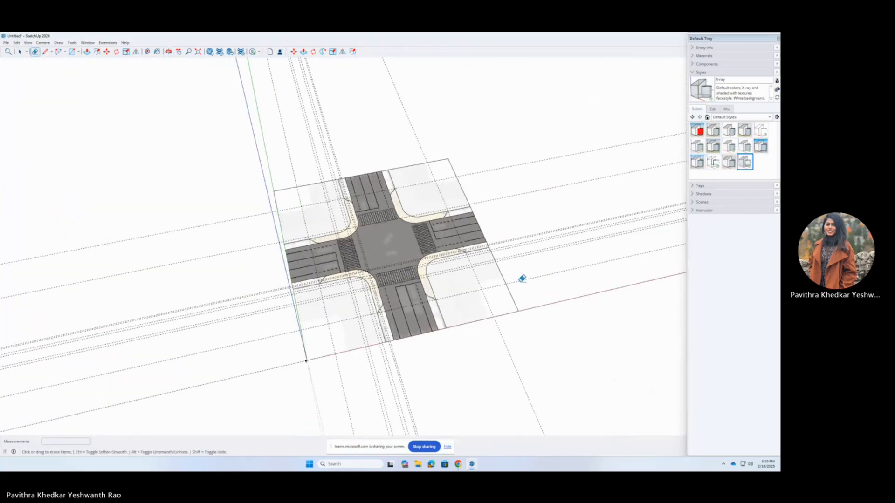
{"action": "left_click", "coordinate": [25, 105]}
{"action": "middle_click_drag", "start_coordinate": [523, 359], "coordinate": [322, 303]}
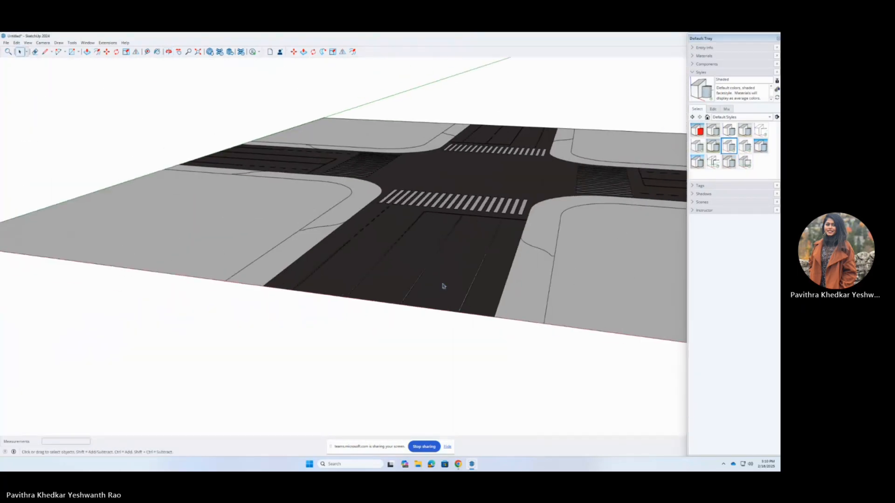
{"action": "scroll", "coordinate": [235, 269], "scroll_direction": "up", "scroll_amount": 5}
{"action": "scroll", "coordinate": [252, 256], "scroll_direction": "down", "scroll_amount": 5}
{"action": "key", "text": "m"}
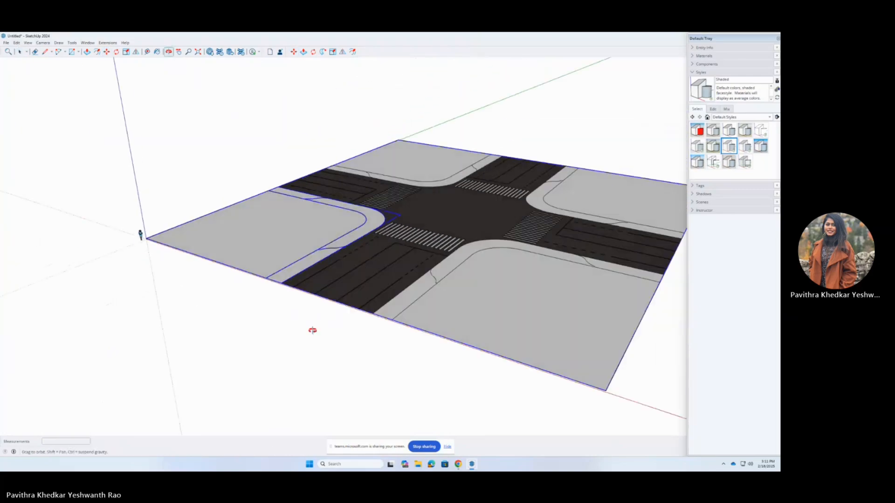
{"action": "key", "text": "m"}
{"action": "scroll", "coordinate": [152, 225], "scroll_direction": "up", "scroll_amount": 8}
{"action": "scroll", "coordinate": [114, 282], "scroll_direction": "down", "scroll_amount": 5}
{"action": "middle_click_drag", "start_coordinate": [113, 282], "coordinate": [258, 298]}
{"action": "scroll", "coordinate": [522, 288], "scroll_direction": "up", "scroll_amount": 5}
{"action": "key", "text": "b"}
{"action": "middle_click_drag", "start_coordinate": [522, 288], "coordinate": [550, 336]}
{"action": "scroll", "coordinate": [457, 342], "scroll_direction": "down", "scroll_amount": 5}
{"action": "key", "text": "space"}
Open the sidewalk for editing and check the curb width along its street-side edge with the Tape Measure.
{"action": "left_click", "coordinate": [486, 362]}
{"action": "scroll", "coordinate": [434, 384], "scroll_direction": "up", "scroll_amount": 5}
{"action": "double_click", "coordinate": [328, 219]}
{"action": "scroll", "coordinate": [328, 219], "scroll_direction": "up", "scroll_amount": 5}
{"action": "key", "text": "t"}
{"action": "scroll", "coordinate": [291, 232], "scroll_direction": "up", "scroll_amount": 4}
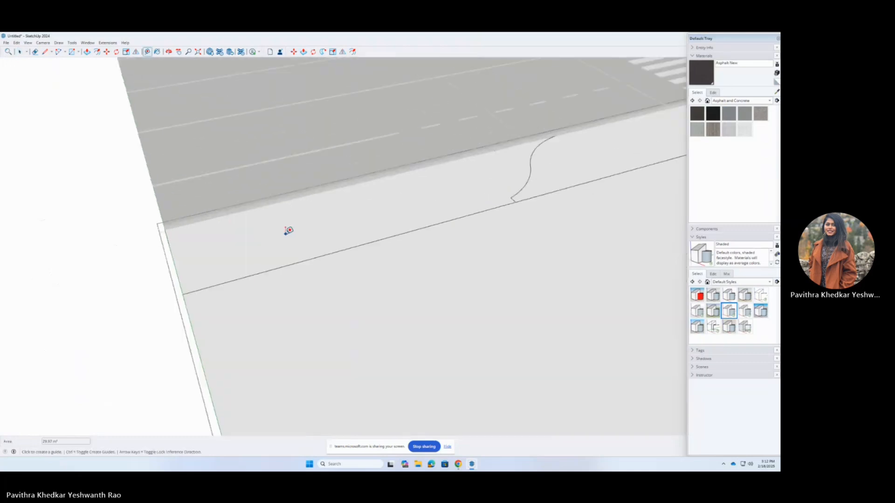
{"action": "scroll", "coordinate": [286, 201], "scroll_direction": "down", "scroll_amount": 3}
{"action": "middle_click_drag", "start_coordinate": [286, 202], "coordinate": [412, 351]}
Offset the sidewalk's outline inward to form a curb line along the street.
{"action": "key", "text": "f"}
{"action": "scroll", "coordinate": [446, 276], "scroll_direction": "down", "scroll_amount": 5}
{"action": "middle_click_drag", "start_coordinate": [446, 276], "coordinate": [389, 220]}
{"action": "left_click", "coordinate": [389, 220]}
{"action": "scroll", "coordinate": [390, 295], "scroll_direction": "up", "scroll_amount": 5}
Bridge the curb line with a short line and erase the stray offset edge beside it.
{"action": "key", "text": "l"}
{"action": "left_click", "coordinate": [384, 197]}
{"action": "left_click", "coordinate": [432, 193]}
{"action": "key", "text": "e"}
{"action": "scroll", "coordinate": [268, 321], "scroll_direction": "up", "scroll_amount": 4}
{"action": "left_click", "coordinate": [264, 299]}
{"action": "scroll", "coordinate": [264, 299], "scroll_direction": "down", "scroll_amount": 6}
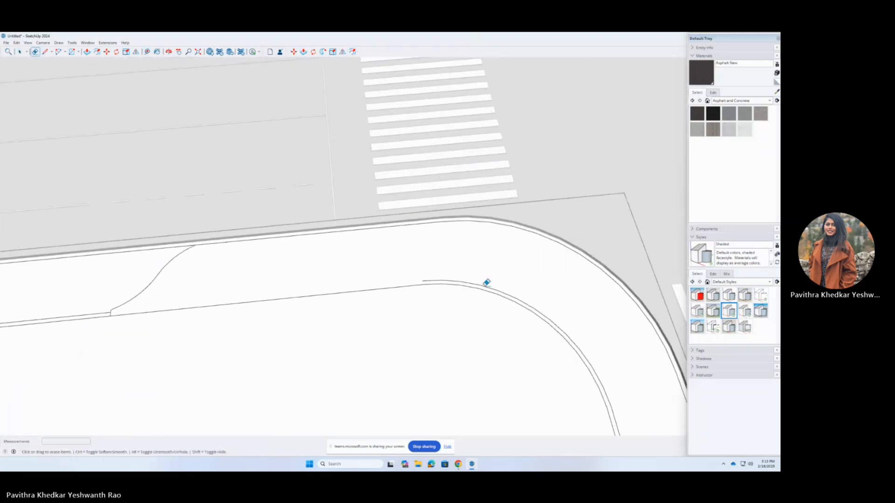
Delete the leftover offset edge around the block's rounded inner corner.
{"action": "key", "text": "space"}
{"action": "left_click", "coordinate": [485, 277]}
{"action": "scroll", "coordinate": [544, 430], "scroll_direction": "up", "scroll_amount": 4}
{"action": "key", "text": "Delete"}
{"action": "key", "text": "l"}
{"action": "scroll", "coordinate": [560, 350], "scroll_direction": "up", "scroll_amount": 3}
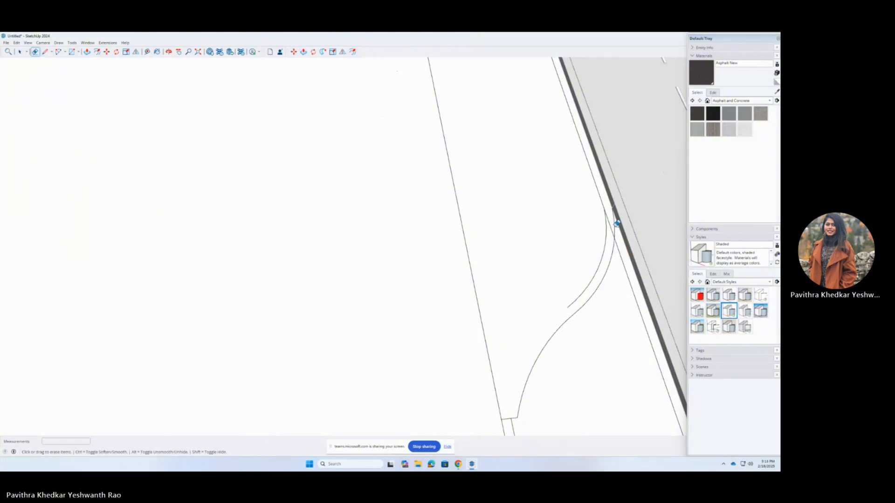
Remove the stray offset curve beside the parking-bay bend and tidy the adjoining curb lines.
{"action": "left_click", "coordinate": [607, 225]}
{"action": "scroll", "coordinate": [497, 284], "scroll_direction": "down", "scroll_amount": 8}
{"action": "scroll", "coordinate": [495, 340], "scroll_direction": "up", "scroll_amount": 5}
{"action": "scroll", "coordinate": [496, 339], "scroll_direction": "down", "scroll_amount": 4}
{"action": "key", "text": "l"}
{"action": "scroll", "coordinate": [342, 175], "scroll_direction": "up", "scroll_amount": 6}
{"action": "scroll", "coordinate": [322, 130], "scroll_direction": "down", "scroll_amount": 4}
{"action": "scroll", "coordinate": [322, 129], "scroll_direction": "down", "scroll_amount": 6}
{"action": "key", "text": "e"}
Display the Construction tools above the drawing area.
{"action": "middle_click_drag", "start_coordinate": [329, 320], "coordinate": [290, 279]}
{"action": "key", "text": "p"}
{"action": "scroll", "coordinate": [290, 316], "scroll_direction": "up", "scroll_amount": 5}
{"action": "scroll", "coordinate": [290, 315], "scroll_direction": "down", "scroll_amount": 8}
{"action": "middle_click_drag", "start_coordinate": [560, 233], "coordinate": [400, 309]}
{"action": "scroll", "coordinate": [537, 280], "scroll_direction": "up", "scroll_amount": 5}
{"action": "right_click", "coordinate": [377, 51]}
{"action": "left_click", "coordinate": [399, 88]}
Check the sidewalk strip's width at the end of the block with the Dimension tool.
{"action": "left_click", "coordinate": [18, 52]}
{"action": "middle_click_drag", "start_coordinate": [321, 300], "coordinate": [420, 233]}
{"action": "scroll", "coordinate": [513, 345], "scroll_direction": "up", "scroll_amount": 5}
{"action": "left_click", "coordinate": [573, 333]}
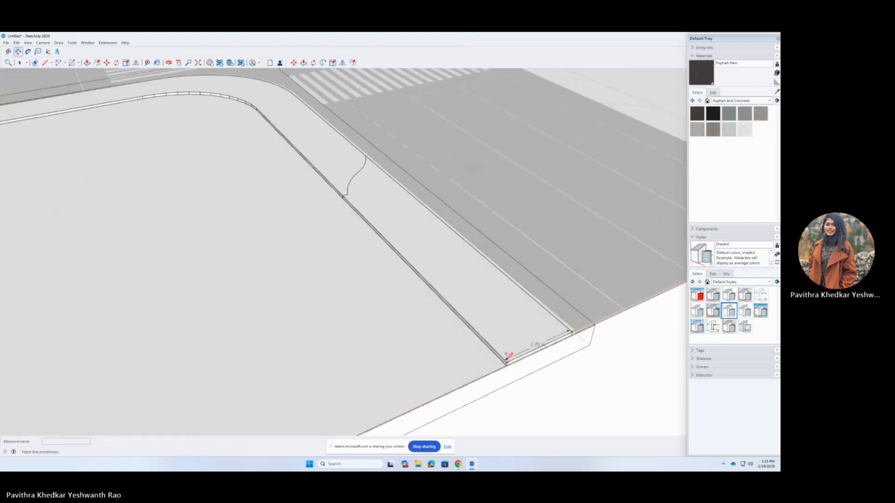
{"action": "key", "text": "Escape"}
Set the display style to X-Ray and place guides 1.8 m inside the sidewalk's inner edges.
{"action": "scroll", "coordinate": [466, 169], "scroll_direction": "down", "scroll_amount": 6}
{"action": "mouse_move", "coordinate": [465, 168]}
{"action": "middle_mouse_down"}
{"action": "mouse_move", "coordinate": [387, 192]}
{"action": "mouse_move", "coordinate": [371, 261]}
{"action": "mouse_move", "coordinate": [326, 280]}
{"action": "middle_mouse_up"}
{"action": "scroll", "coordinate": [388, 192], "scroll_direction": "down", "scroll_amount": 5}
{"action": "left_click", "coordinate": [745, 327]}
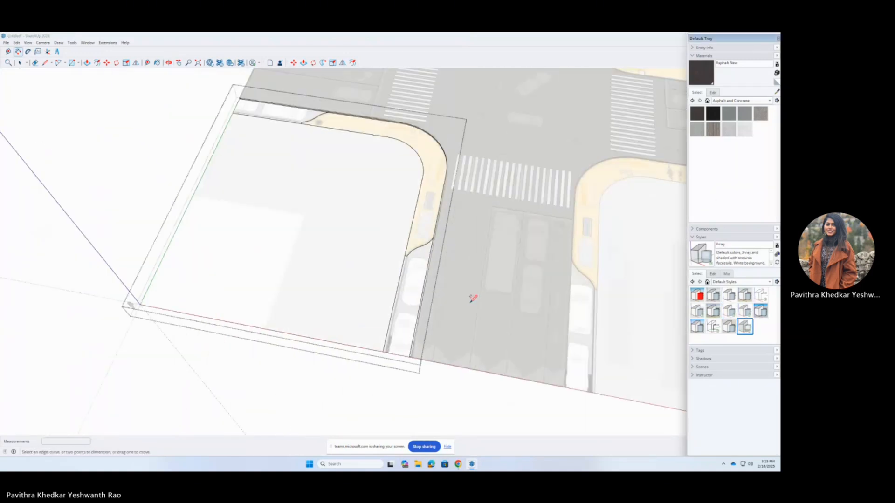
{"action": "middle_click_drag", "start_coordinate": [471, 302], "coordinate": [620, 289]}
{"action": "scroll", "coordinate": [326, 210], "scroll_direction": "up", "scroll_amount": 3}
{"action": "left_click", "coordinate": [7, 51]}
{"action": "left_click", "coordinate": [222, 242]}
{"action": "left_click", "coordinate": [249, 247]}
{"action": "left_click", "coordinate": [372, 171]}
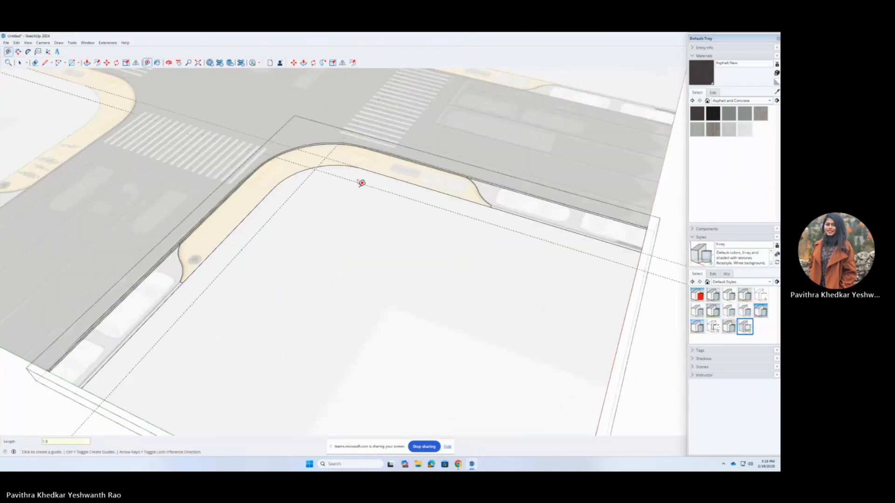
Select the sidewalk's inner edges and rounded corner and offset them about 1.8 m into the block.
{"action": "key", "text": "space"}
{"action": "left_click", "coordinate": [277, 218]}
{"action": "double_click", "coordinate": [277, 218]}
{"action": "left_click", "coordinate": [257, 205]}
{"action": "left_click", "coordinate": [321, 166], "text": "shift"}
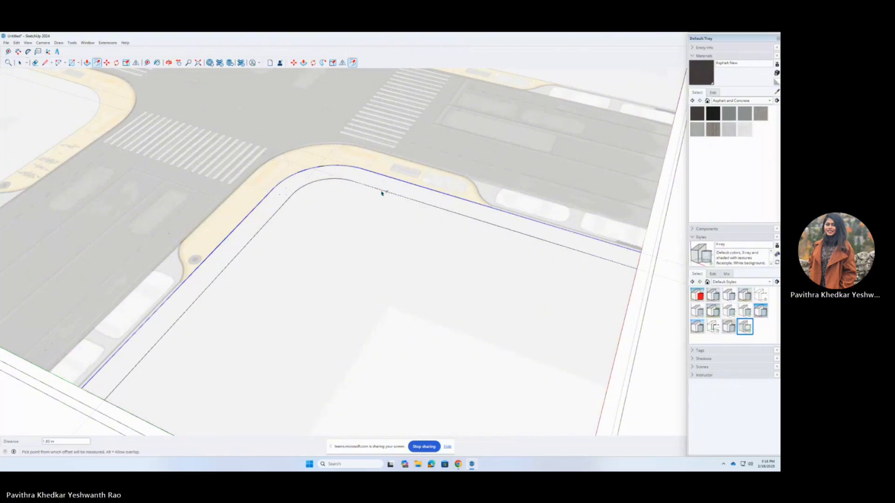
Offset the new block line farther inward to outline a narrow curb and a planting strip.
{"action": "scroll", "coordinate": [322, 184], "scroll_direction": "up", "scroll_amount": 3}
{"action": "left_click", "coordinate": [326, 179]}
{"action": "type", "text": "2"}
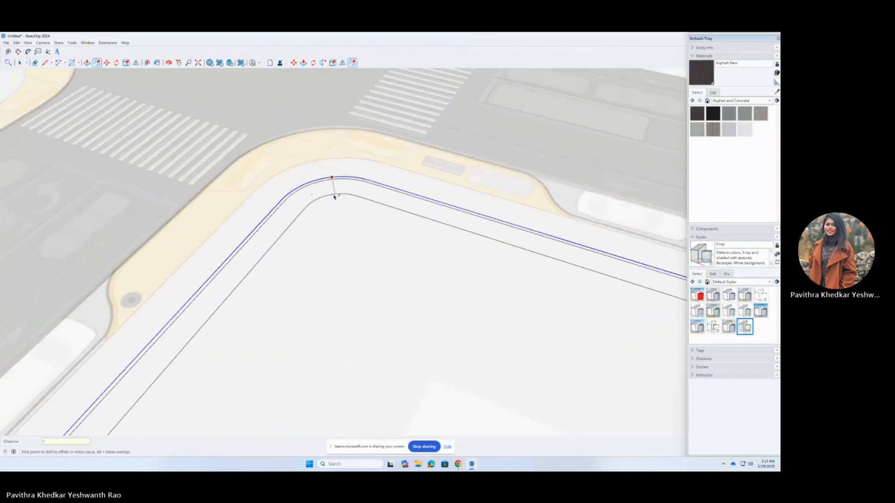
Set the display style to Shaded and delete the modelled street pieces covering the reference image.
{"action": "scroll", "coordinate": [334, 197], "scroll_direction": "down", "scroll_amount": 3}
{"action": "middle_click_drag", "start_coordinate": [348, 195], "coordinate": [435, 211]}
{"action": "scroll", "coordinate": [435, 211], "scroll_direction": "down", "scroll_amount": 5}
{"action": "scroll", "coordinate": [435, 212], "scroll_direction": "down", "scroll_amount": 3}
{"action": "left_click", "coordinate": [729, 311]}
{"action": "left_click", "coordinate": [512, 276]}
{"action": "double_click", "coordinate": [518, 213]}
{"action": "key", "text": "Delete"}
{"action": "left_click", "coordinate": [485, 155]}
{"action": "key", "text": "Delete"}
{"action": "left_click", "coordinate": [519, 205]}
{"action": "key", "text": "Delete"}
Extend the parking-bay curve to the sidewalk's street edge with a short arc.
{"action": "scroll", "coordinate": [382, 220], "scroll_direction": "up", "scroll_amount": 5}
{"action": "middle_click_drag", "start_coordinate": [448, 205], "coordinate": [424, 244]}
{"action": "key", "text": "p"}
{"action": "scroll", "coordinate": [364, 244], "scroll_direction": "up", "scroll_amount": 5}
{"action": "scroll", "coordinate": [363, 240], "scroll_direction": "up", "scroll_amount": 4}
{"action": "key", "text": "a"}
{"action": "left_click", "coordinate": [360, 237]}
{"action": "left_click", "coordinate": [399, 209]}
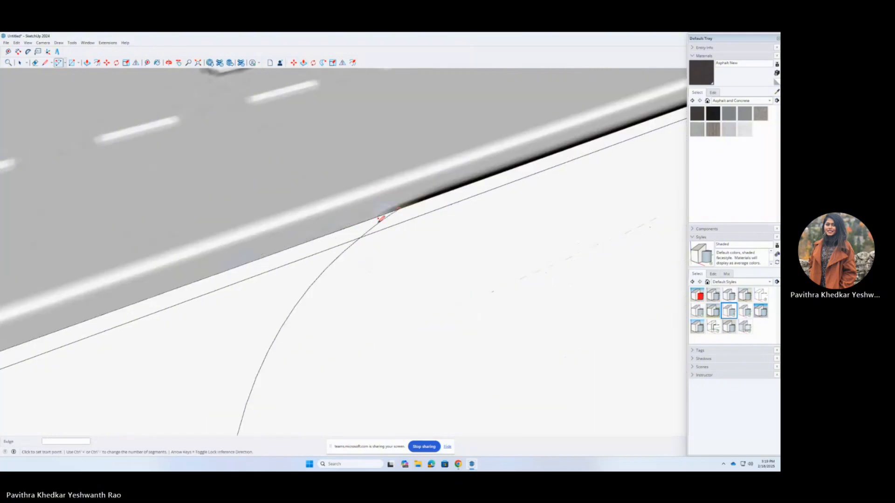
{"action": "left_click", "coordinate": [379, 223]}
Add a guide beside the bay's inner edge and draw an arc completing the curve's inner end.
{"action": "scroll", "coordinate": [379, 223], "scroll_direction": "down", "scroll_amount": 8}
{"action": "scroll", "coordinate": [415, 296], "scroll_direction": "up", "scroll_amount": 4}
{"action": "key", "text": "t"}
{"action": "left_click", "coordinate": [452, 351]}
{"action": "scroll", "coordinate": [583, 280], "scroll_direction": "up", "scroll_amount": 5}
{"action": "key", "text": "a"}
{"action": "left_click", "coordinate": [583, 279]}
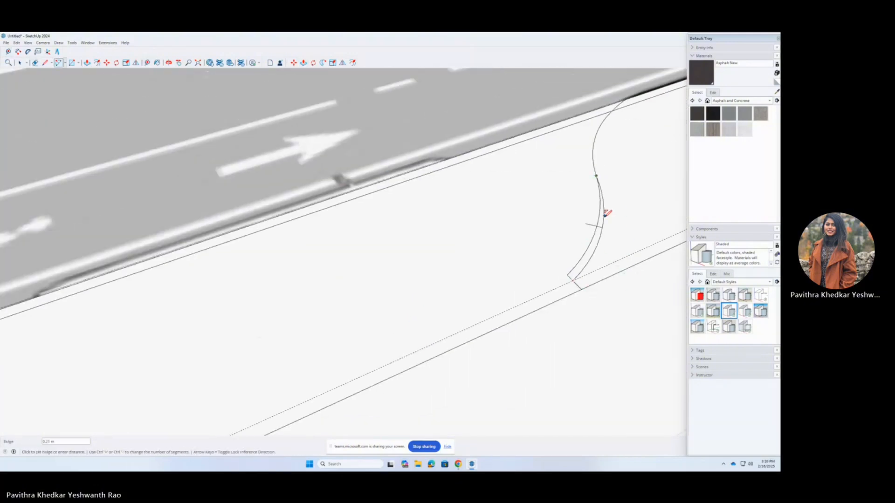
{"action": "left_click", "coordinate": [600, 192]}
Erase the surplus edges at the parking bay and offset its curved edge inward as a curb line.
{"action": "key", "text": "e"}
{"action": "scroll", "coordinate": [596, 191], "scroll_direction": "down", "scroll_amount": 5}
{"action": "left_click", "coordinate": [589, 175]}
{"action": "scroll", "coordinate": [560, 184], "scroll_direction": "up", "scroll_amount": 4}
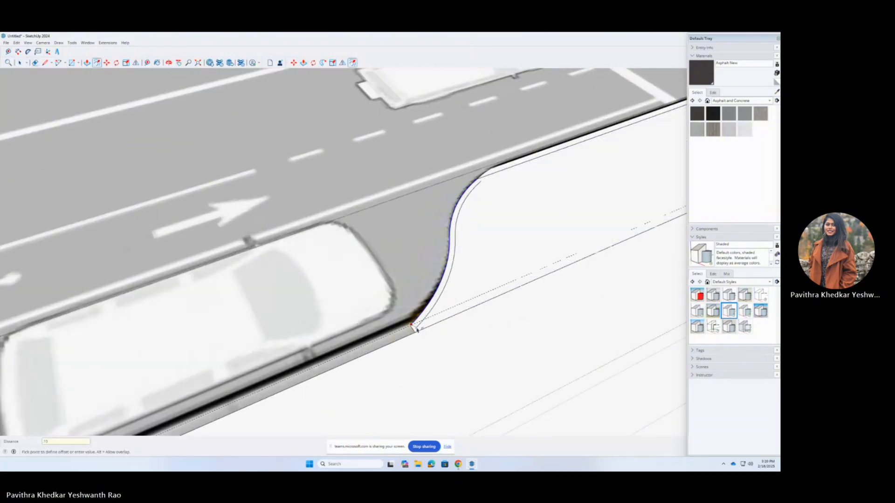
{"action": "left_click", "coordinate": [496, 172]}
Trim the curved curb line where it meets the straight curb lines.
{"action": "middle_click_drag", "start_coordinate": [496, 172], "coordinate": [506, 228]}
{"action": "key", "text": "e"}
{"action": "scroll", "coordinate": [467, 233], "scroll_direction": "down", "scroll_amount": 8}
{"action": "scroll", "coordinate": [461, 248], "scroll_direction": "up", "scroll_amount": 6}
{"action": "key", "text": "l"}
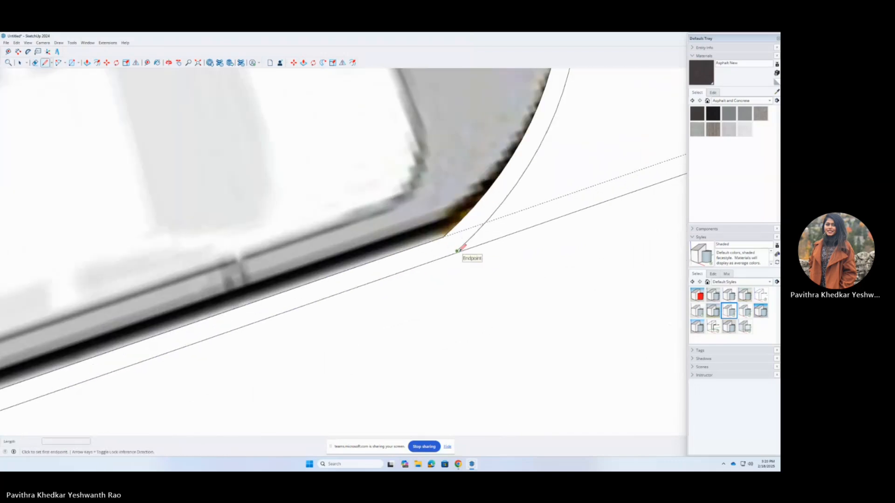
Paste the corner block's geometry, select all of its connected faces and edges, and make them a group.
{"action": "key", "text": "space"}
{"action": "left_click", "coordinate": [414, 256]}
{"action": "scroll", "coordinate": [414, 258], "scroll_direction": "down", "scroll_amount": 6}
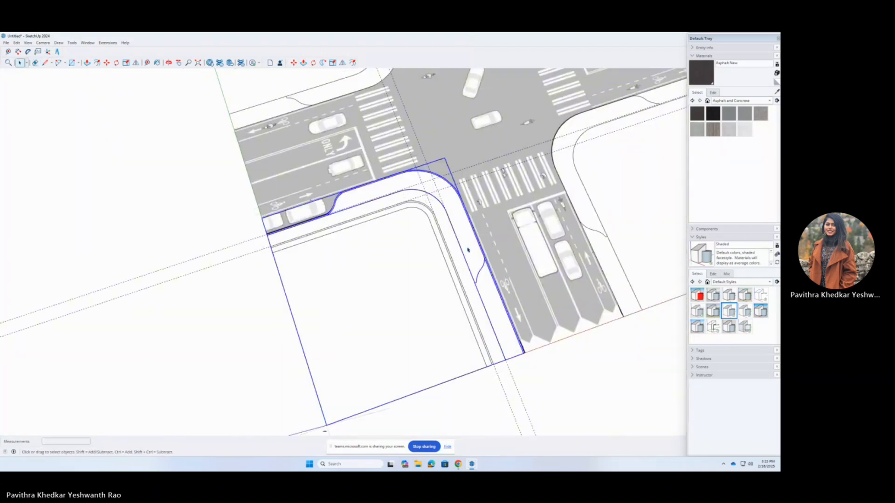
{"action": "middle_click_drag", "start_coordinate": [333, 324], "coordinate": [314, 346]}
{"action": "left_click", "coordinate": [314, 346]}
{"action": "double_click", "coordinate": [314, 346]}
{"action": "left_click", "coordinate": [362, 309]}
{"action": "key", "text": "Escape"}
{"action": "scroll", "coordinate": [488, 326], "scroll_direction": "up", "scroll_amount": 1}
{"action": "key", "text": "ctrl+v"}
{"action": "middle_click_drag", "start_coordinate": [488, 326], "coordinate": [450, 370]}
{"action": "key", "text": "space"}
{"action": "double_click", "coordinate": [451, 369]}
{"action": "triple_click", "coordinate": [450, 369]}
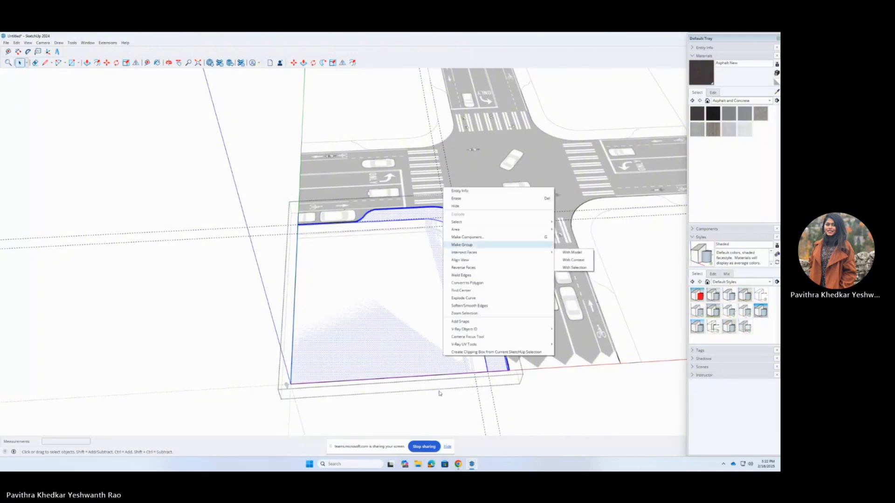
{"action": "left_click", "coordinate": [462, 244]}
{"action": "key", "text": "Escape"}
Delete the leftover geometry beside the parking bay.
{"action": "left_click", "coordinate": [345, 228]}
{"action": "scroll", "coordinate": [460, 232], "scroll_direction": "up", "scroll_amount": 5}
{"action": "middle_click_drag", "start_coordinate": [346, 228], "coordinate": [495, 326]}
{"action": "key", "text": "Delete"}
{"action": "scroll", "coordinate": [460, 323], "scroll_direction": "down", "scroll_amount": 5}
Open the corner block for editing and rework the second parking bay's curve with an arc to the street edge.
{"action": "triple_click", "coordinate": [494, 258]}
{"action": "double_click", "coordinate": [502, 243]}
{"action": "key", "text": "Escape"}
{"action": "scroll", "coordinate": [495, 326], "scroll_direction": "up", "scroll_amount": 5}
{"action": "left_click", "coordinate": [463, 226]}
{"action": "type", "text": "m15"}
{"action": "key", "text": "Return"}
{"action": "scroll", "coordinate": [471, 200], "scroll_direction": "up", "scroll_amount": 3}
{"action": "key", "text": "e"}
{"action": "scroll", "coordinate": [471, 205], "scroll_direction": "down", "scroll_amount": 3}
{"action": "key", "text": "a"}
{"action": "scroll", "coordinate": [505, 169], "scroll_direction": "up", "scroll_amount": 4}
{"action": "left_click", "coordinate": [505, 168]}
{"action": "scroll", "coordinate": [505, 168], "scroll_direction": "down", "scroll_amount": 1}
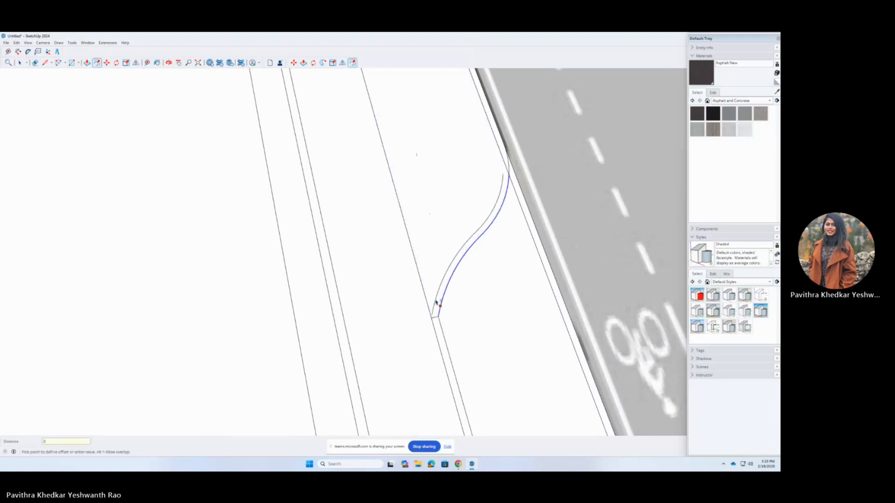
Offset the second bay's curve as a curb line, close it with a line and erase the surplus edges.
{"action": "key", "text": "Return"}
{"action": "key", "text": "l"}
{"action": "scroll", "coordinate": [433, 313], "scroll_direction": "up", "scroll_amount": 5}
{"action": "left_click", "coordinate": [434, 314]}
{"action": "left_click", "coordinate": [519, 174]}
{"action": "key", "text": "e"}
{"action": "left_click", "coordinate": [541, 189]}
{"action": "scroll", "coordinate": [550, 329], "scroll_direction": "down", "scroll_amount": 8}
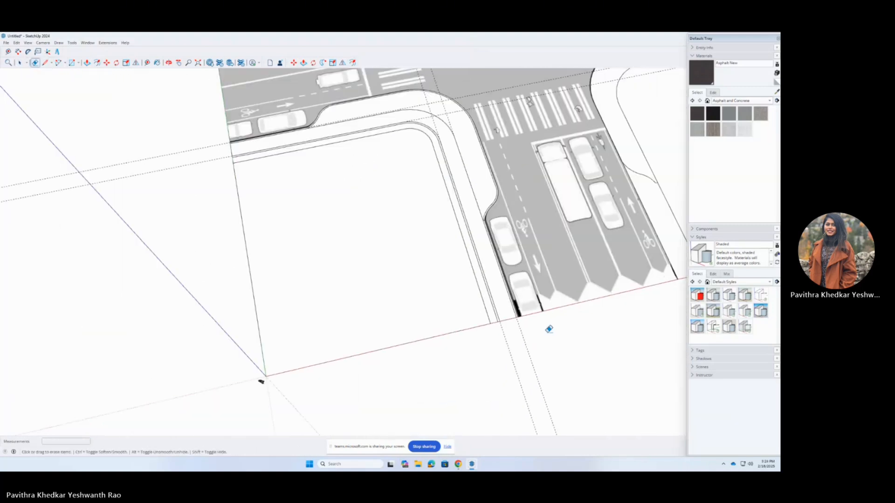
Select the block's large interior face and show the Landscaping, Fencing and Vegetation materials.
{"action": "scroll", "coordinate": [549, 330], "scroll_direction": "down", "scroll_amount": 3}
{"action": "middle_click_drag", "start_coordinate": [549, 355], "coordinate": [513, 347]}
{"action": "scroll", "coordinate": [415, 330], "scroll_direction": "up", "scroll_amount": 5}
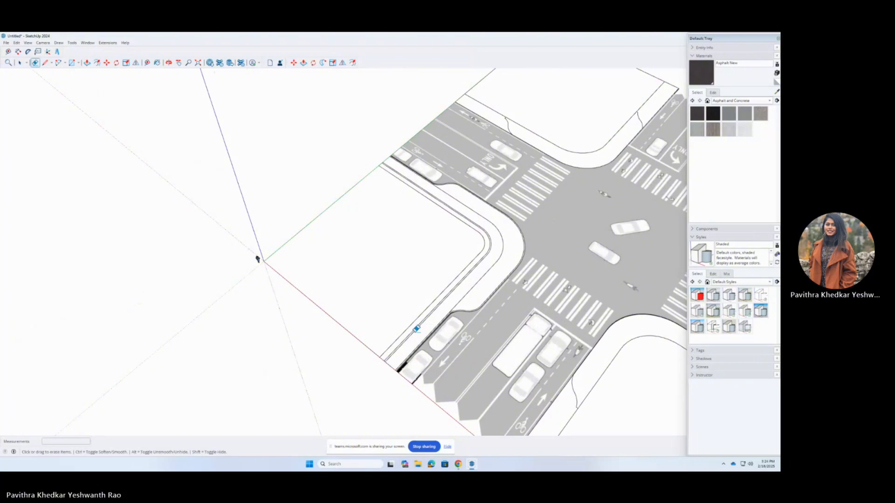
{"action": "key", "text": "space"}
{"action": "left_click", "coordinate": [406, 294]}
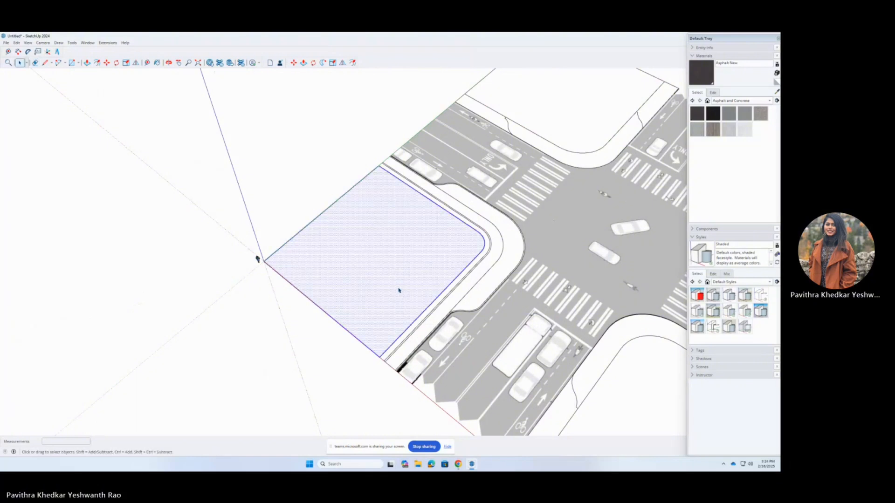
{"action": "left_click", "coordinate": [726, 100]}
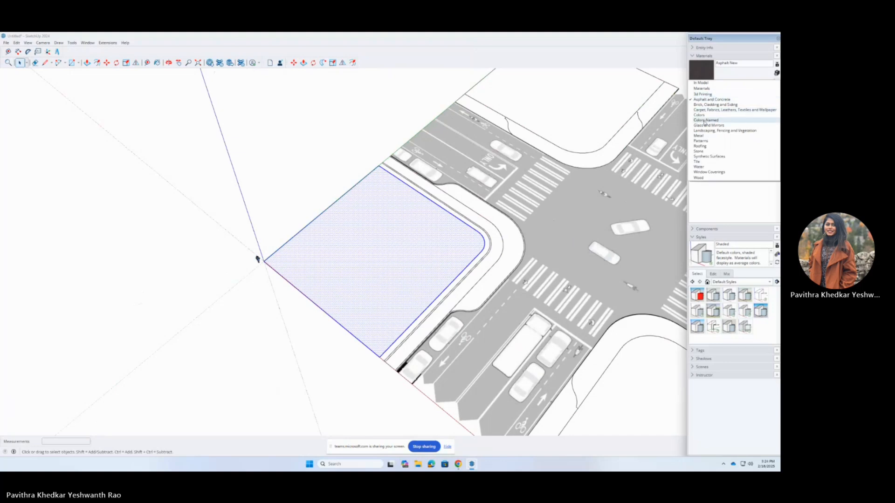
{"action": "left_click", "coordinate": [718, 131]}
{"action": "left_click", "coordinate": [743, 210]}
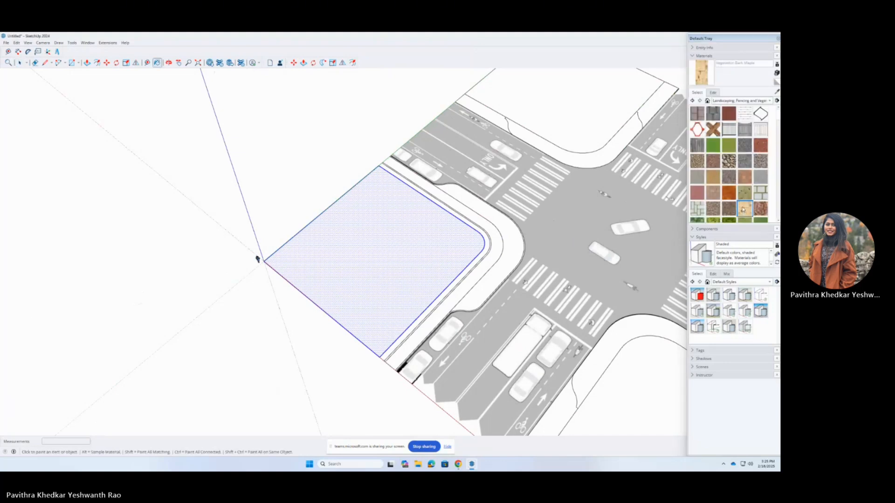
{"action": "scroll", "coordinate": [743, 210], "scroll_direction": "down", "scroll_amount": 2}
{"action": "left_click", "coordinate": [483, 223]}
{"action": "key", "text": "ctrl+z"}
{"action": "key", "text": "space"}
Paint the block's interior face with Groundcover Sand Smooth and clear the selection.
{"action": "left_click", "coordinate": [712, 144]}
{"action": "left_click", "coordinate": [414, 247]}
{"action": "key", "text": "space"}
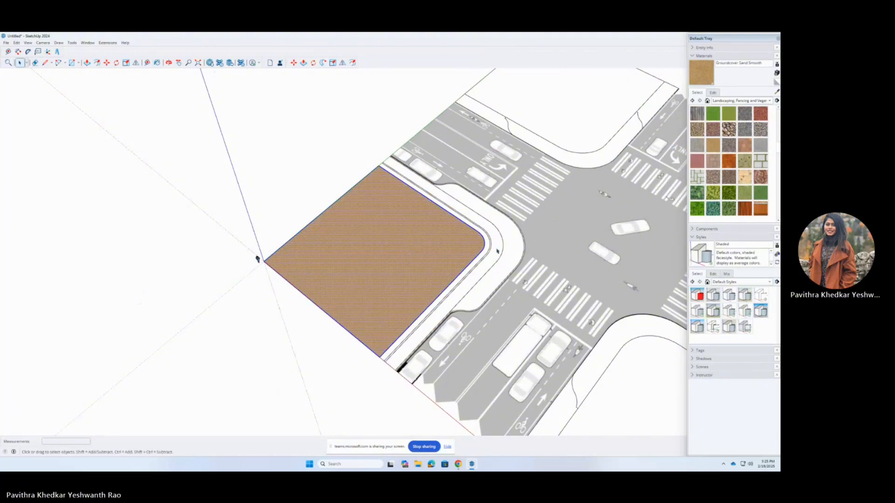
{"action": "scroll", "coordinate": [494, 252], "scroll_direction": "up", "scroll_amount": 3}
{"action": "scroll", "coordinate": [283, 168], "scroll_direction": "down", "scroll_amount": 2}
{"action": "left_click", "coordinate": [371, 291]}
{"action": "scroll", "coordinate": [275, 127], "scroll_direction": "down", "scroll_amount": 3}
{"action": "left_click", "coordinate": [202, 160]}
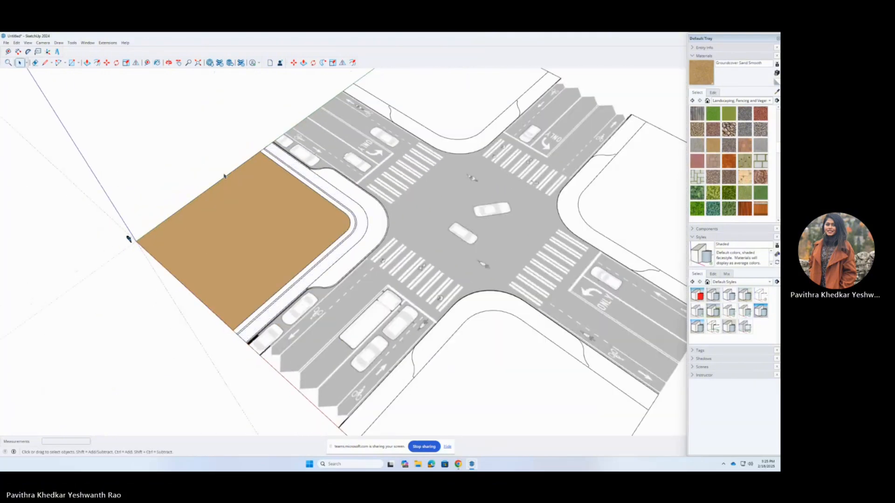
Paint the planting strip around the sand-covered face with Vegetation Blur 02.
{"action": "scroll", "coordinate": [321, 291], "scroll_direction": "up", "scroll_amount": 4}
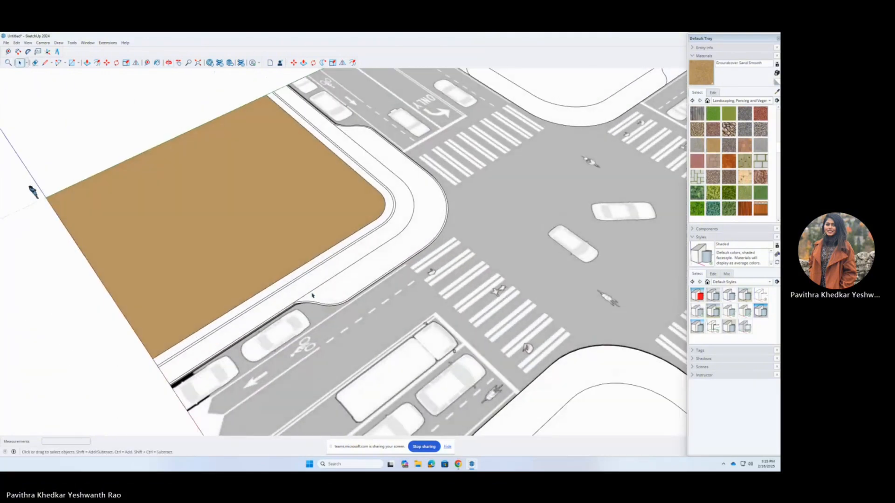
{"action": "middle_click_drag", "start_coordinate": [312, 295], "coordinate": [342, 221]}
{"action": "scroll", "coordinate": [409, 224], "scroll_direction": "up", "scroll_amount": 3}
{"action": "left_click", "coordinate": [713, 193]}
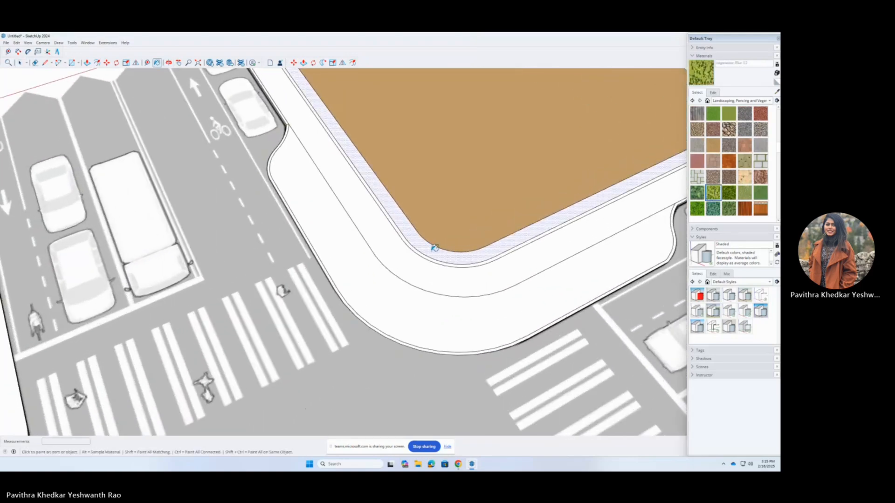
{"action": "left_click", "coordinate": [506, 233]}
{"action": "scroll", "coordinate": [430, 281], "scroll_direction": "down", "scroll_amount": 2}
{"action": "scroll", "coordinate": [442, 301], "scroll_direction": "up", "scroll_amount": 2}
{"action": "key", "text": "space"}
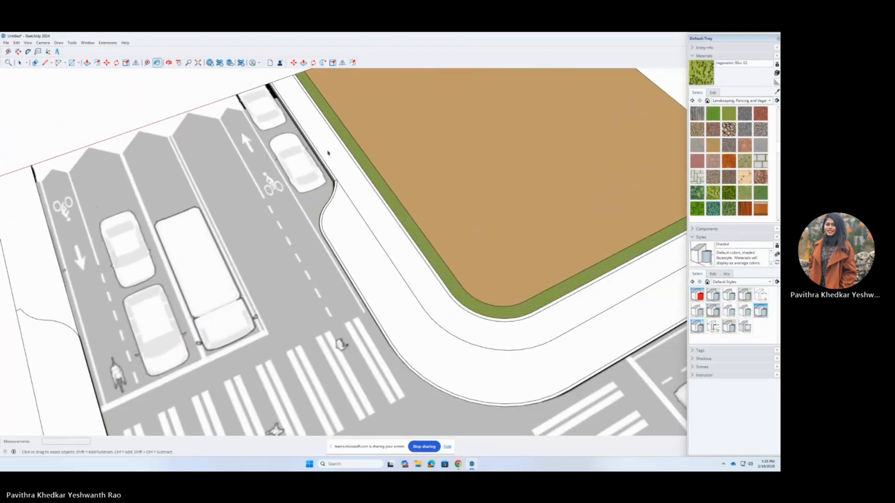
Select the whole sidewalk around the block's corner together with its connected curb faces and edges.
{"action": "left_click", "coordinate": [330, 146]}
{"action": "middle_click_drag", "start_coordinate": [330, 146], "coordinate": [379, 259]}
{"action": "left_click", "coordinate": [379, 258]}
{"action": "right_click", "coordinate": [378, 255]}
{"action": "left_click", "coordinate": [393, 292]}
{"action": "triple_click", "coordinate": [438, 289]}
{"action": "left_click", "coordinate": [423, 302]}
{"action": "triple_click", "coordinate": [423, 302]}
{"action": "right_click", "coordinate": [423, 300]}
{"action": "left_click", "coordinate": [449, 356]}
{"action": "left_click", "coordinate": [502, 367]}
{"action": "middle_click_drag", "start_coordinate": [490, 189], "coordinate": [437, 224]}
{"action": "triple_click", "coordinate": [443, 205]}
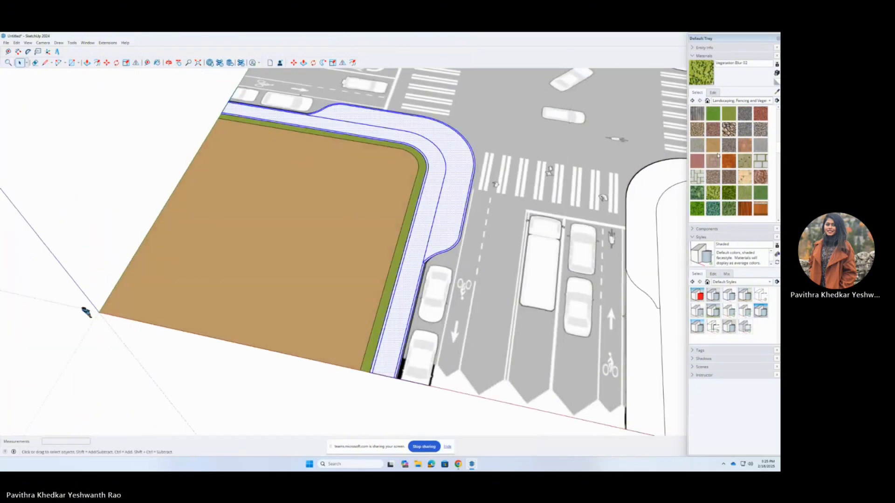
Paint the selected sidewalk with Concrete Block 8x8 Gray from the Brick, Cladding and Siding materials.
{"action": "left_click", "coordinate": [715, 101]}
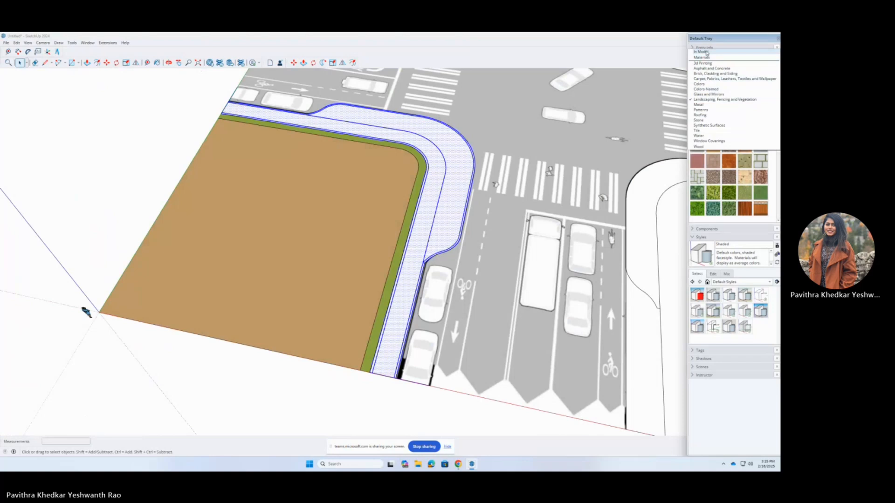
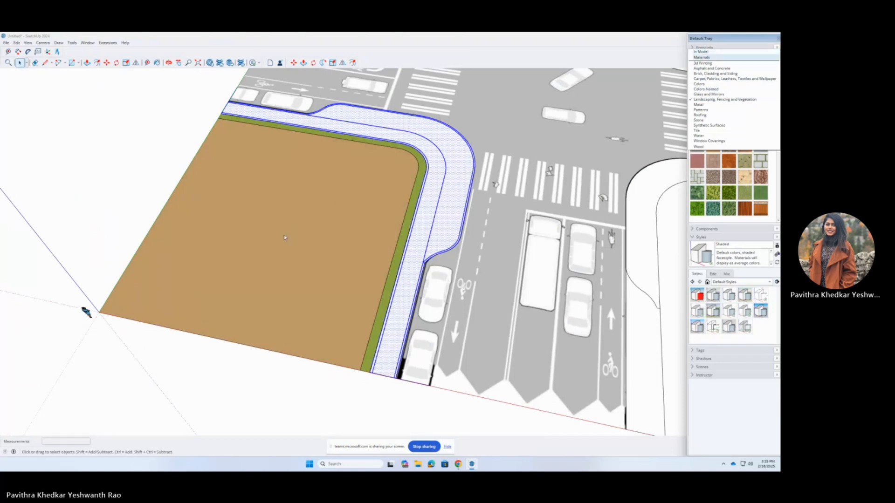
{"action": "left_click", "coordinate": [709, 74]}
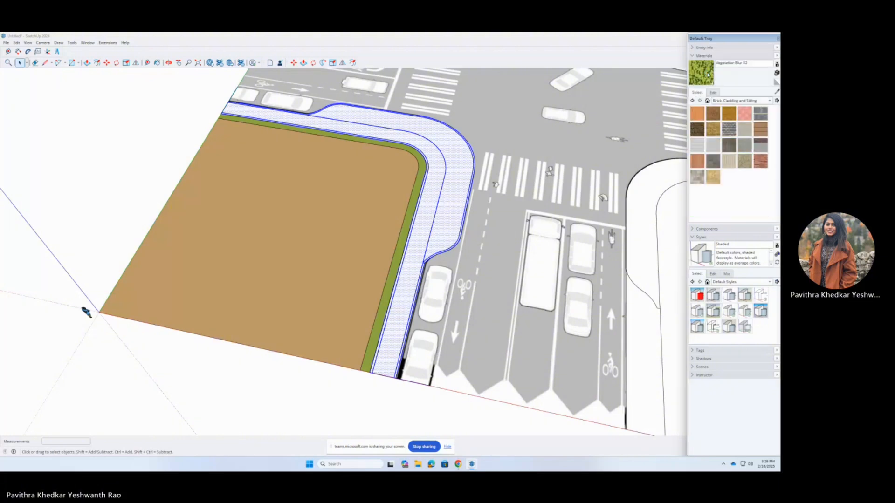
{"action": "left_click", "coordinate": [746, 145]}
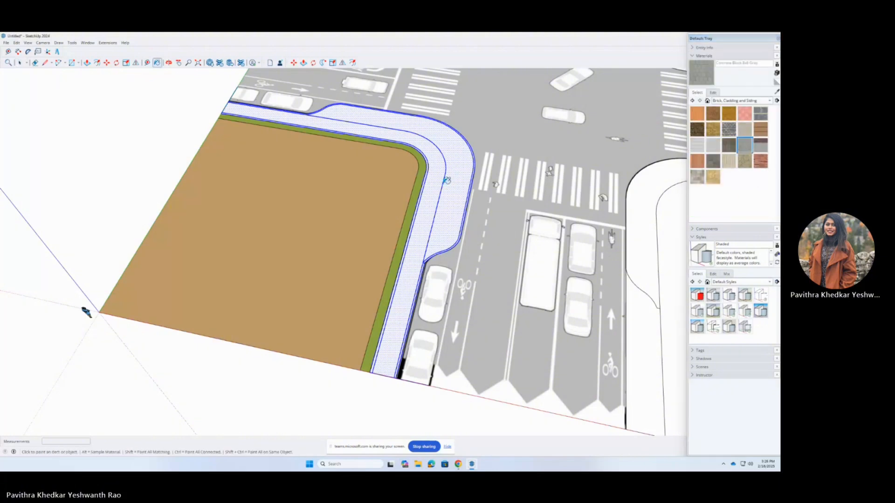
{"action": "left_click", "coordinate": [452, 174]}
{"action": "scroll", "coordinate": [417, 253], "scroll_direction": "up", "scroll_amount": 7}
{"action": "mouse_move", "coordinate": [419, 252]}
{"action": "middle_mouse_down"}
{"action": "mouse_move", "coordinate": [428, 221]}
{"action": "mouse_move", "coordinate": [424, 97]}
{"action": "mouse_move", "coordinate": [416, 244]}
{"action": "mouse_move", "coordinate": [474, 194]}
{"action": "mouse_move", "coordinate": [735, 177]}
{"action": "middle_mouse_up"}
{"action": "left_click", "coordinate": [532, 189]}
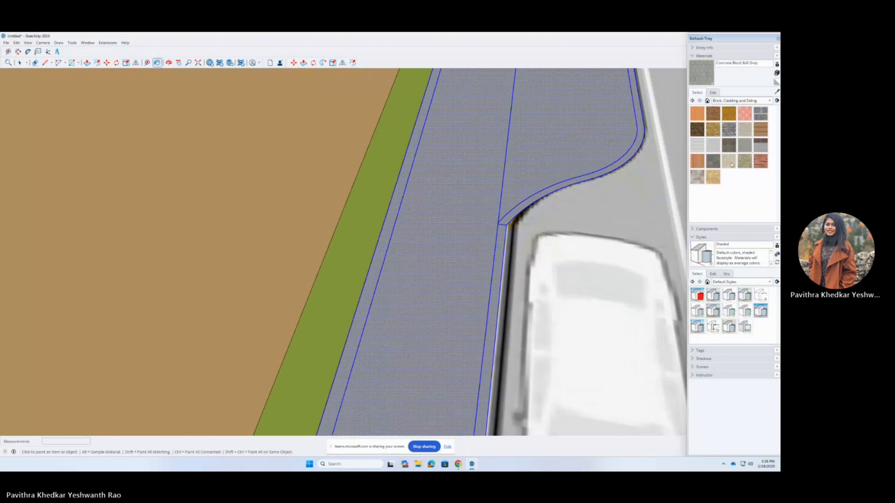
Try two other Brick, Cladding and Siding materials on the sidewalk and reapply Concrete Block 8x8 Gray.
{"action": "left_click", "coordinate": [697, 146]}
{"action": "left_click", "coordinate": [559, 163]}
{"action": "left_click", "coordinate": [729, 129]}
{"action": "left_click", "coordinate": [509, 158]}
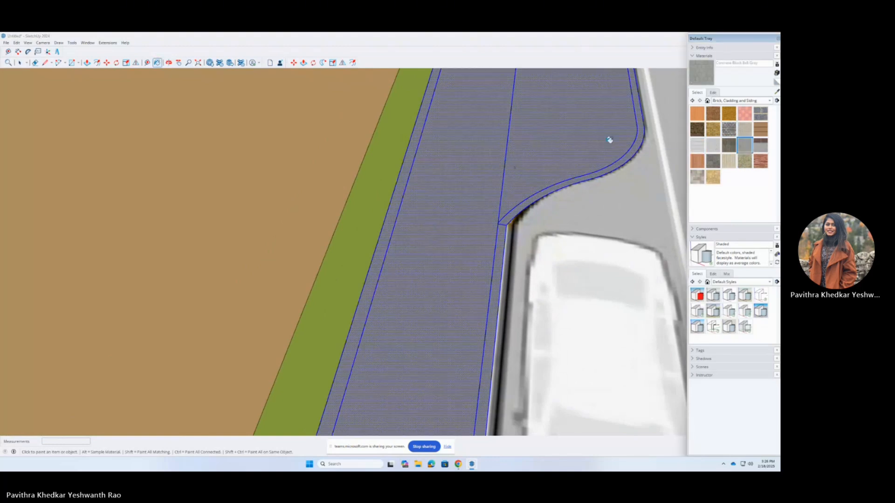
{"action": "left_click", "coordinate": [744, 146]}
{"action": "left_click", "coordinate": [601, 142]}
Apply the Shaded with textures style and set the Concrete Block 8x8 Gray texture width to 1.22 m.
{"action": "left_click", "coordinate": [713, 93]}
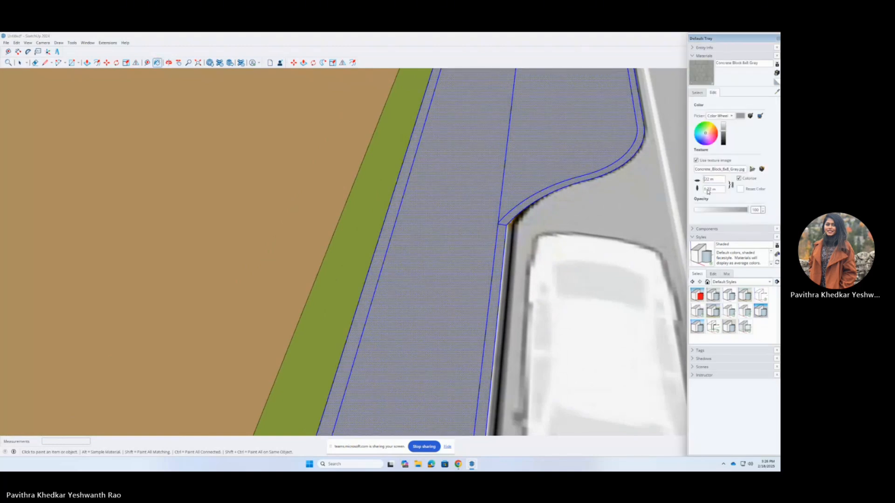
{"action": "left_click", "coordinate": [745, 311]}
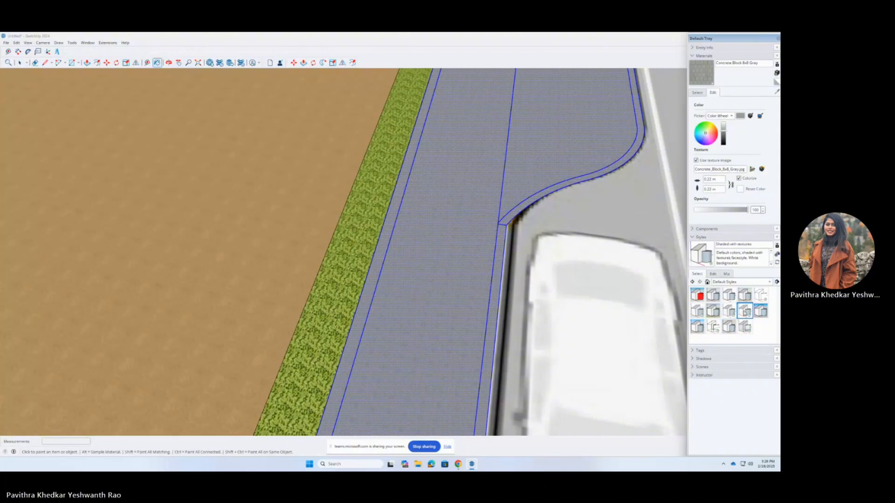
{"action": "scroll", "coordinate": [442, 169], "scroll_direction": "down", "scroll_amount": 3}
{"action": "scroll", "coordinate": [405, 342], "scroll_direction": "up", "scroll_amount": 6}
{"action": "middle_click_drag", "start_coordinate": [405, 341], "coordinate": [380, 314]}
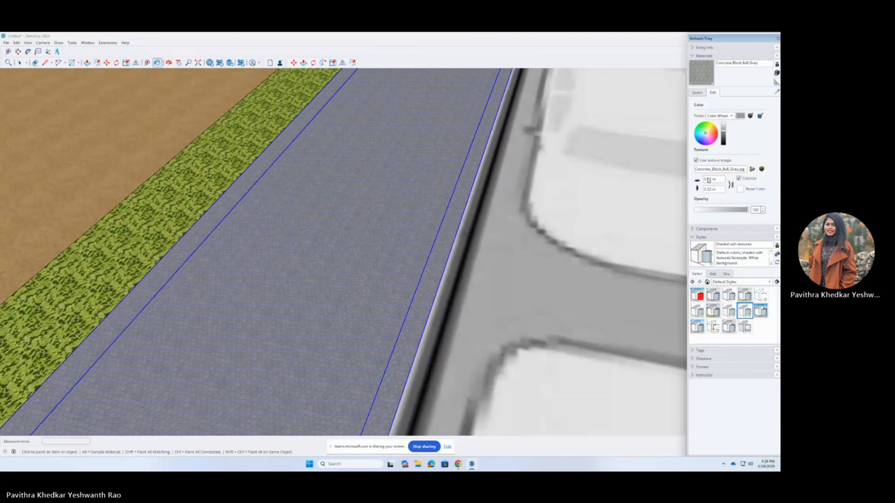
{"action": "type", "text": "1"}
{"action": "scroll", "coordinate": [415, 286], "scroll_direction": "down", "scroll_amount": 8}
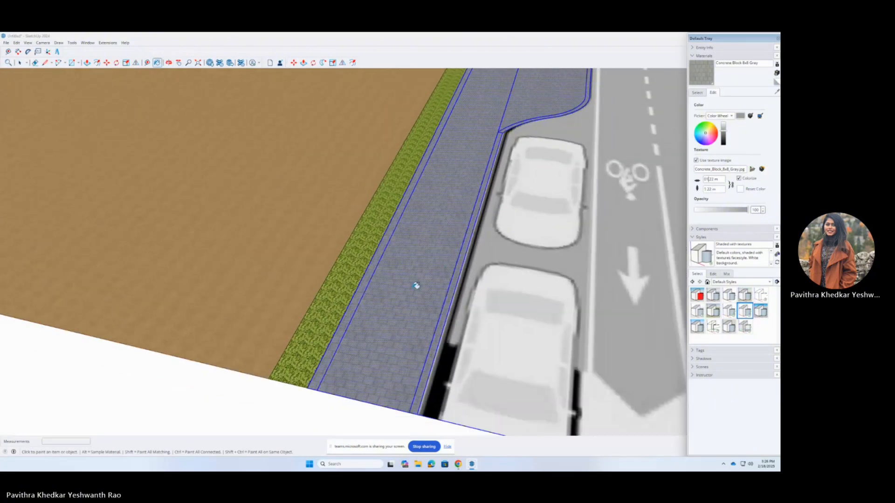
{"action": "scroll", "coordinate": [488, 124], "scroll_direction": "up", "scroll_amount": 5}
{"action": "mouse_move", "coordinate": [488, 126]}
{"action": "middle_mouse_down"}
{"action": "mouse_move", "coordinate": [429, 176]}
{"action": "mouse_move", "coordinate": [415, 176]}
{"action": "middle_mouse_up"}
{"action": "key", "text": "space"}
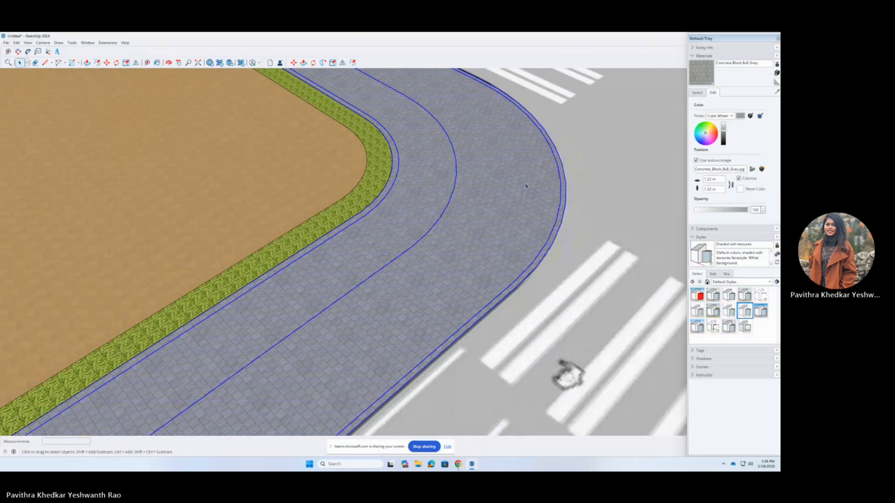
{"action": "scroll", "coordinate": [462, 233], "scroll_direction": "down", "scroll_amount": 8}
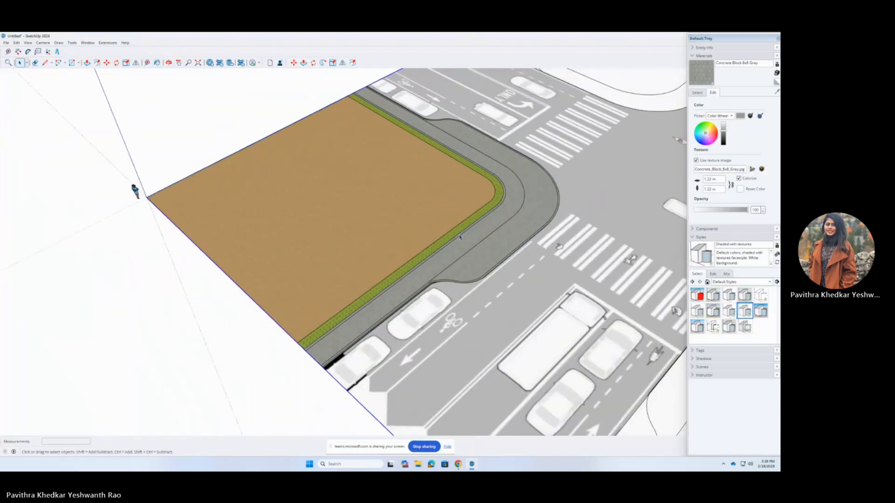
Select the inner walkway face and create a material named My Pedestrian from the Pavement 02 image in Seamless Textures.
{"action": "left_click", "coordinate": [490, 232]}
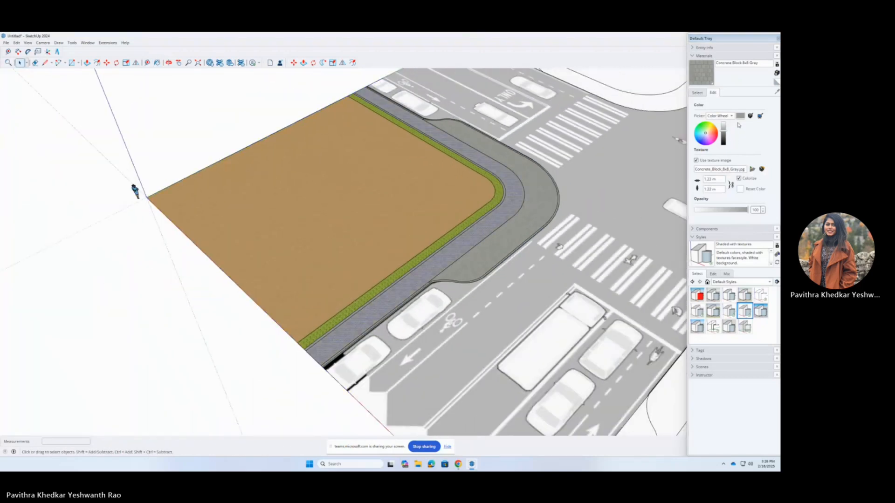
{"action": "left_click", "coordinate": [698, 92]}
{"action": "left_click", "coordinate": [777, 72]}
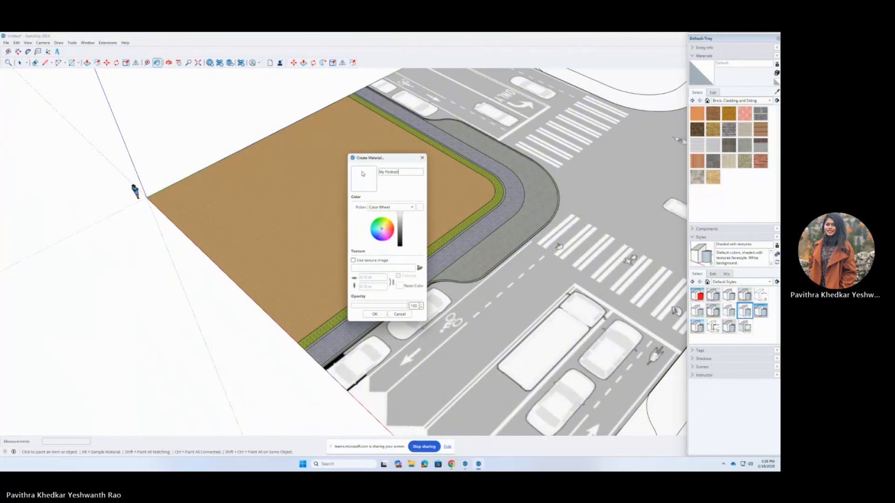
{"action": "left_click", "coordinate": [420, 269]}
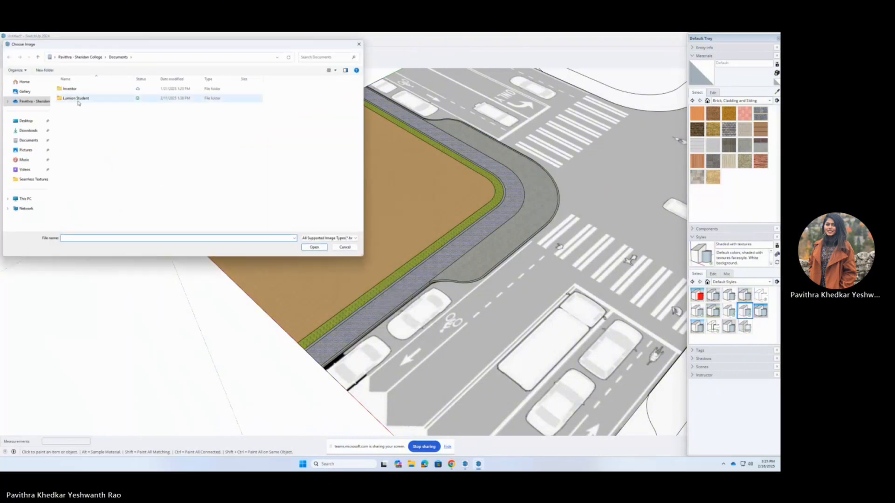
{"action": "left_click", "coordinate": [27, 121]}
{"action": "double_click", "coordinate": [76, 98]}
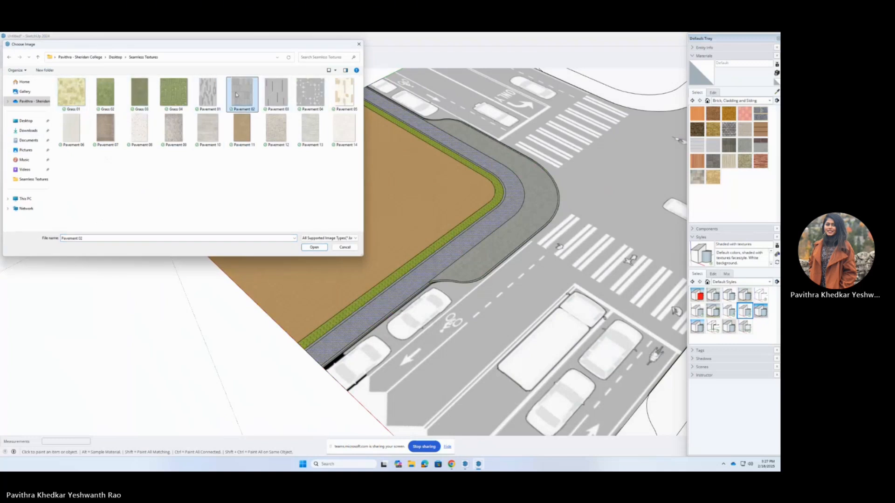
{"action": "left_click", "coordinate": [321, 248]}
{"action": "left_click", "coordinate": [375, 315]}
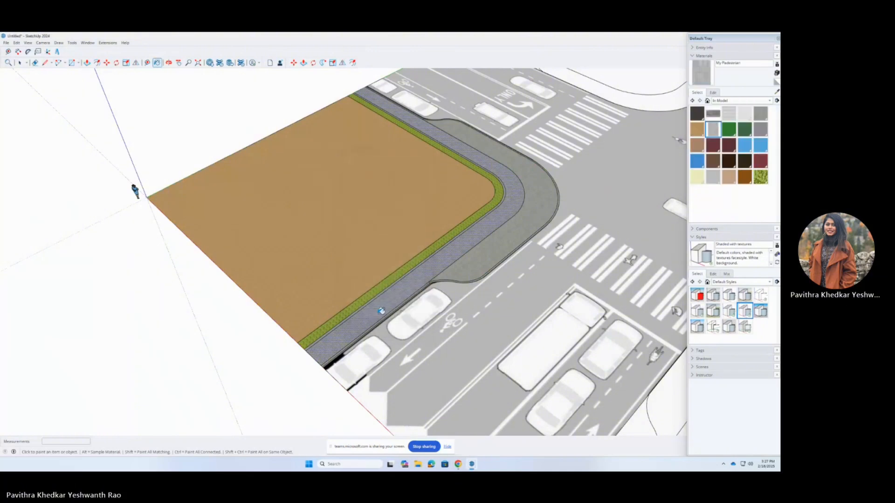
Paint the sidewalk with My Pedestrian and set the material's texture width to 1.2 m.
{"action": "scroll", "coordinate": [470, 239], "scroll_direction": "up", "scroll_amount": 3}
{"action": "scroll", "coordinate": [326, 336], "scroll_direction": "up", "scroll_amount": 3}
{"action": "scroll", "coordinate": [272, 372], "scroll_direction": "up", "scroll_amount": 2}
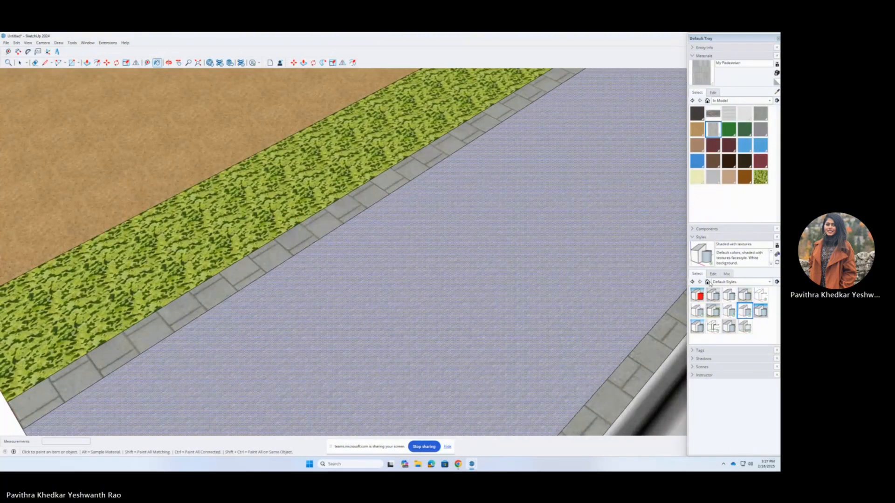
{"action": "left_click", "coordinate": [710, 92]}
{"action": "key", "text": "BackSpace"}
{"action": "scroll", "coordinate": [320, 258], "scroll_direction": "down", "scroll_amount": 8}
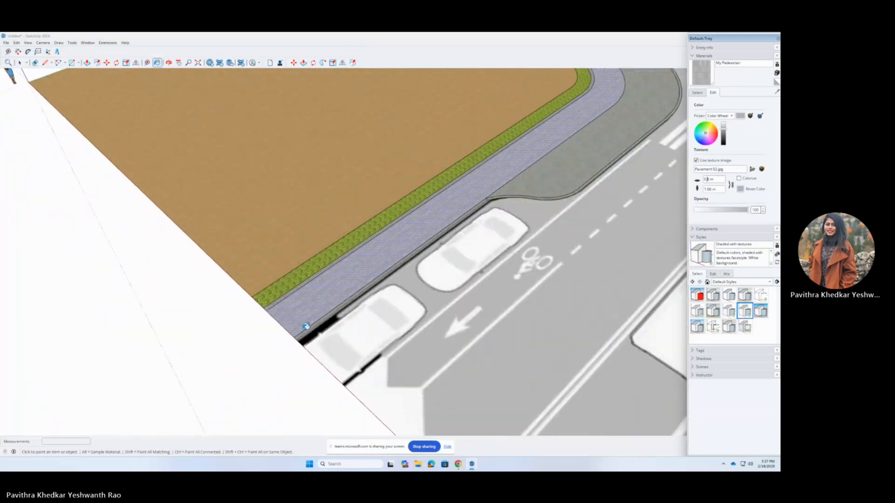
{"action": "scroll", "coordinate": [621, 149], "scroll_direction": "up", "scroll_amount": 5}
{"action": "type", "text": "1"}
{"action": "key", "text": "Return"}
{"action": "key", "text": "BackSpace"}
{"action": "type", "text": "2"}
{"action": "scroll", "coordinate": [550, 149], "scroll_direction": "down", "scroll_amount": 8}
{"action": "scroll", "coordinate": [524, 249], "scroll_direction": "up", "scroll_amount": 4}
Select only the inner walkway face beside the planting strip and show the Stone materials.
{"action": "key", "text": "space"}
{"action": "triple_click", "coordinate": [518, 256]}
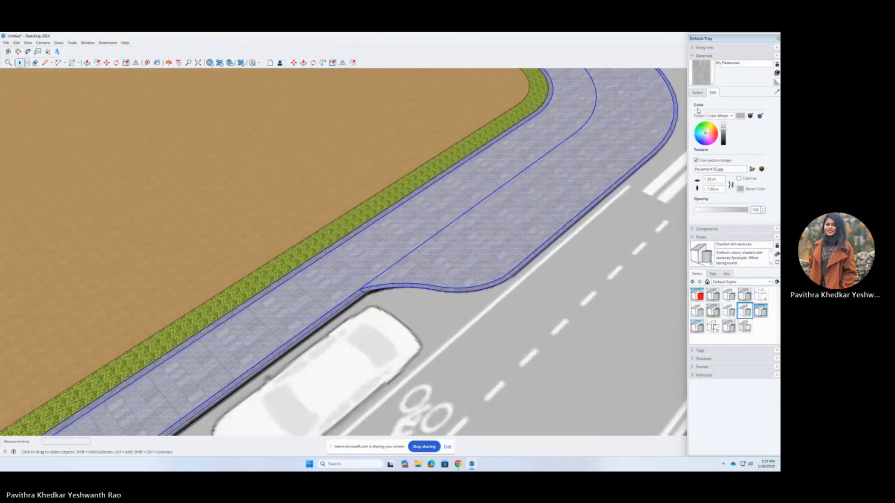
{"action": "key", "text": "space"}
{"action": "left_click", "coordinate": [547, 202]}
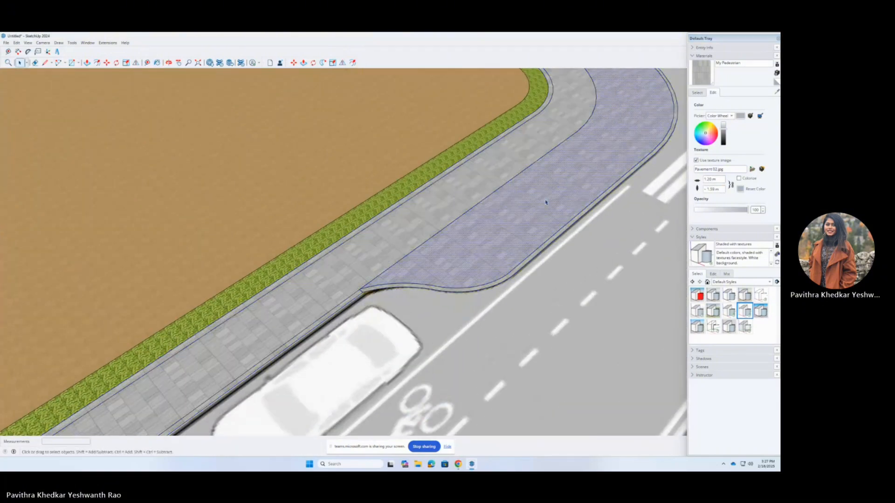
{"action": "left_click", "coordinate": [471, 181]}
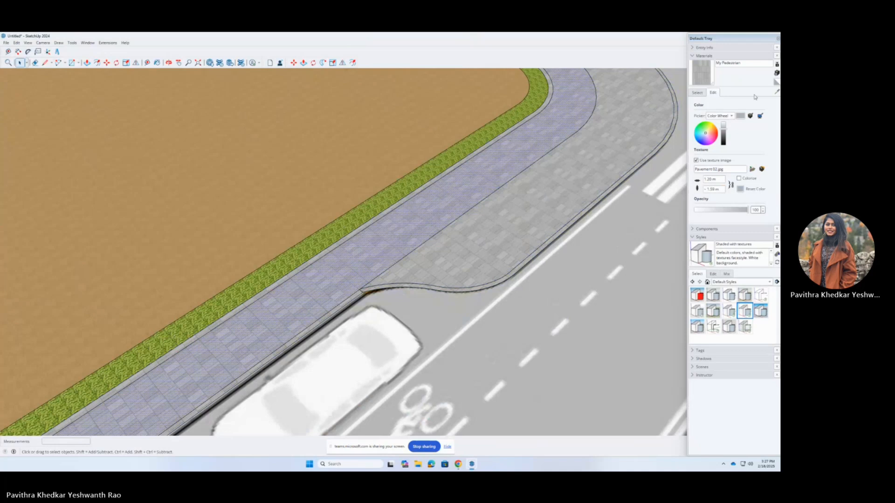
{"action": "left_click", "coordinate": [776, 83]}
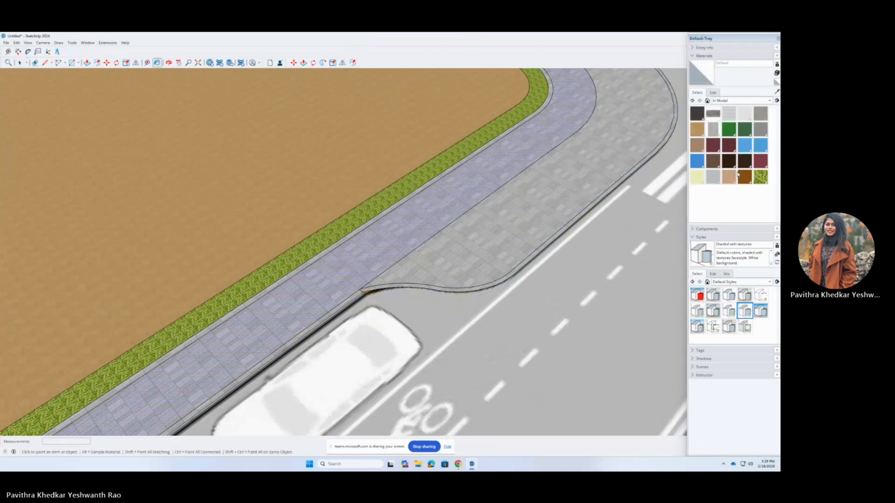
{"action": "left_click", "coordinate": [721, 101]}
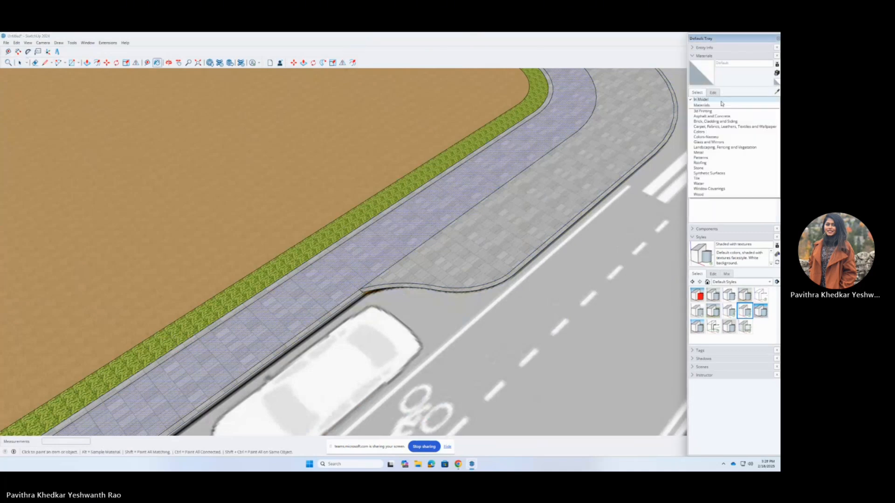
{"action": "left_click", "coordinate": [708, 165]}
{"action": "left_click", "coordinate": [741, 100]}
{"action": "left_click", "coordinate": [744, 103]}
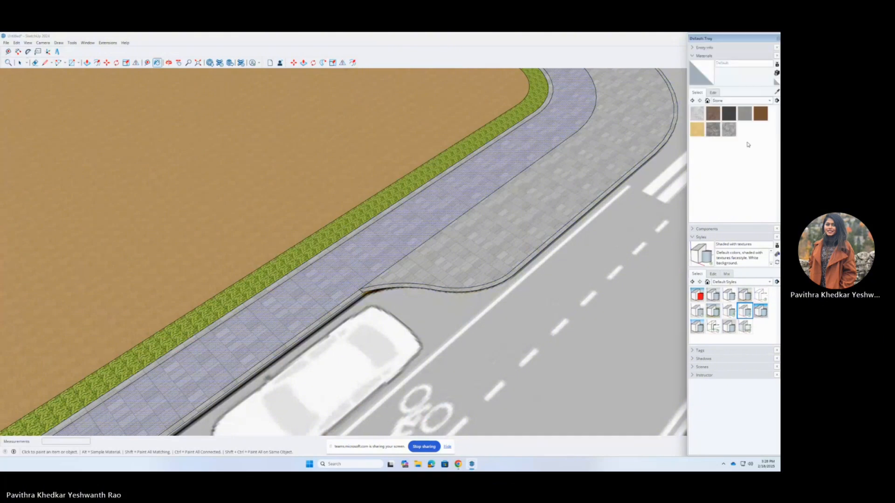
Create a material named Pathway from the Pavement 10 texture image.
{"action": "left_click", "coordinate": [777, 73]}
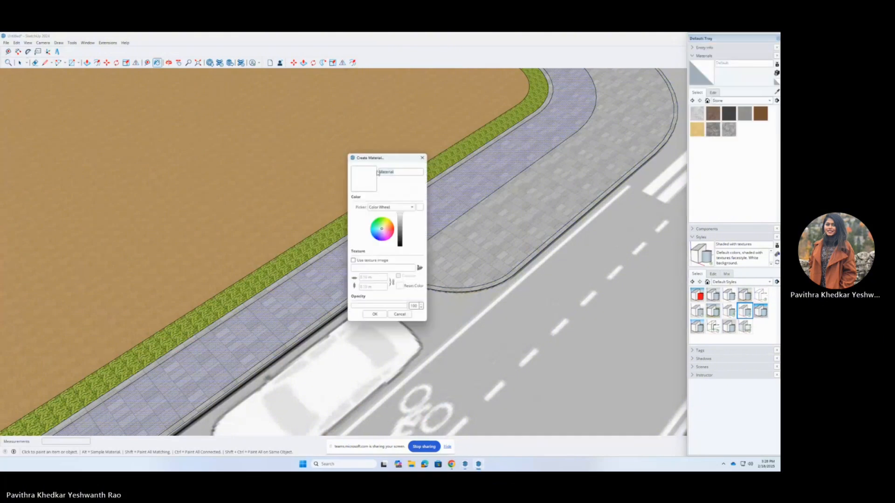
{"action": "left_click", "coordinate": [419, 269]}
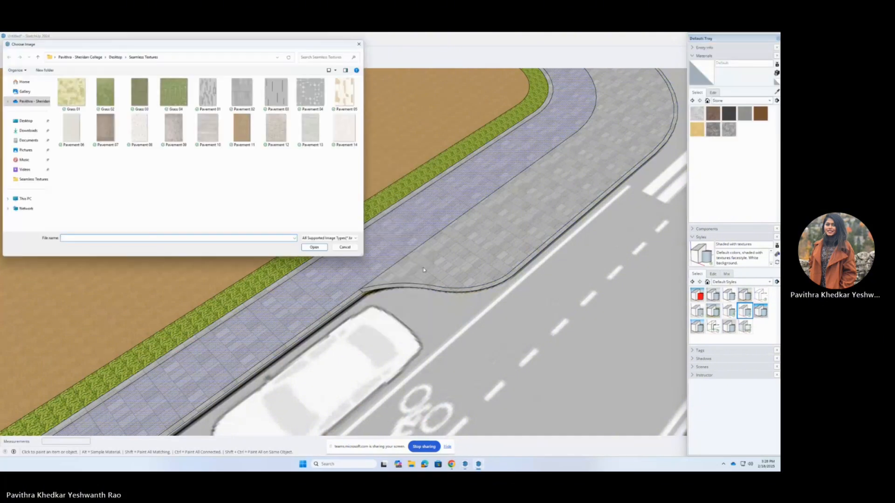
{"action": "left_click", "coordinate": [214, 132]}
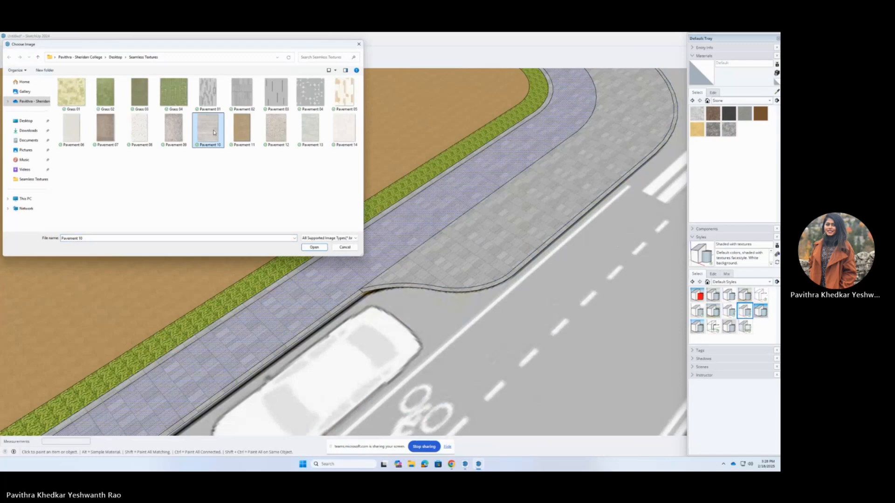
{"action": "left_click", "coordinate": [315, 248]}
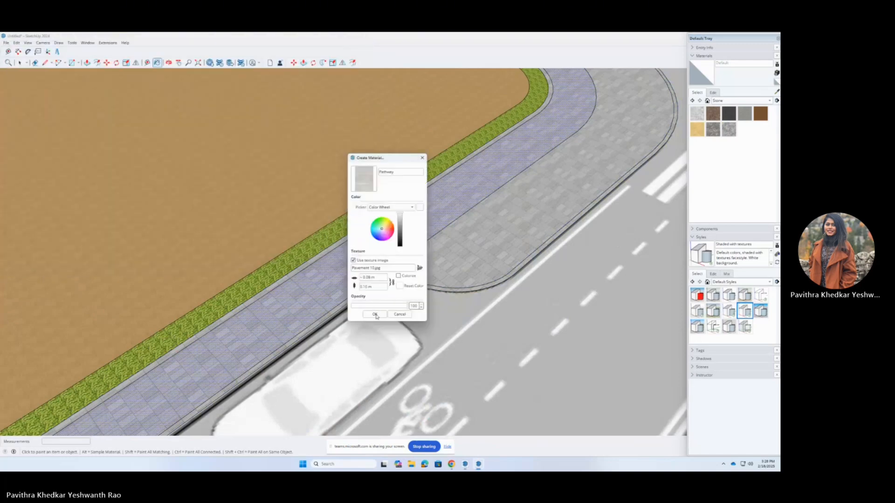
{"action": "left_click", "coordinate": [377, 313]}
Paint the inner walkway with Pathway and set the material's texture width to 1.2 m.
{"action": "left_click", "coordinate": [336, 290]}
{"action": "scroll", "coordinate": [339, 282], "scroll_direction": "up", "scroll_amount": 3}
{"action": "scroll", "coordinate": [339, 282], "scroll_direction": "up", "scroll_amount": 3}
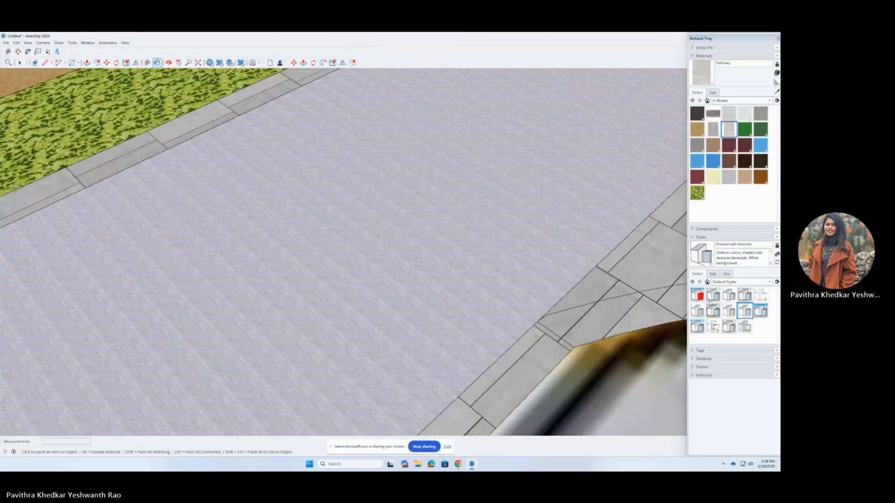
{"action": "left_click", "coordinate": [714, 93]}
{"action": "type", "text": "1.08"}
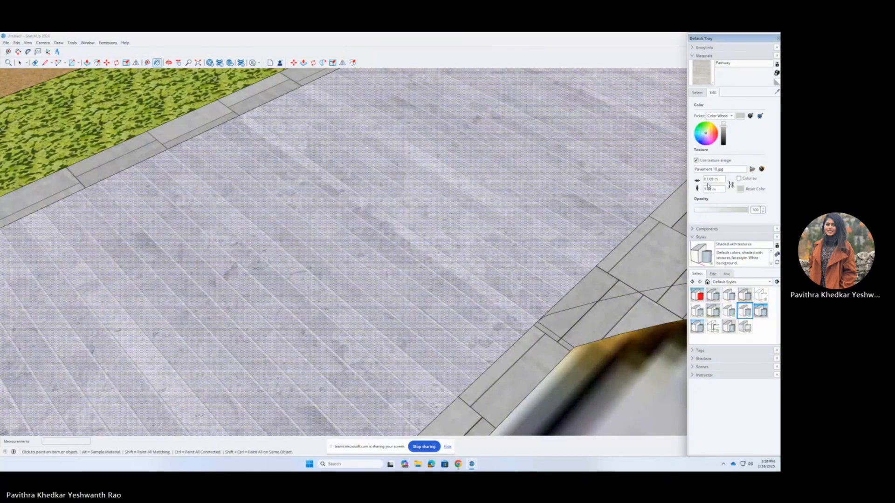
{"action": "scroll", "coordinate": [451, 296], "scroll_direction": "down", "scroll_amount": 6}
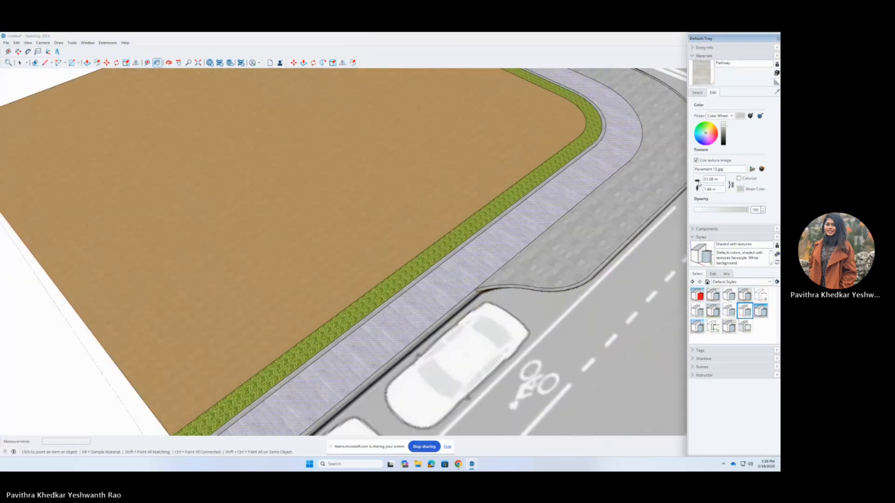
{"action": "left_click", "coordinate": [711, 180]}
{"action": "key", "text": "BackSpace"}
{"action": "type", "text": "2"}
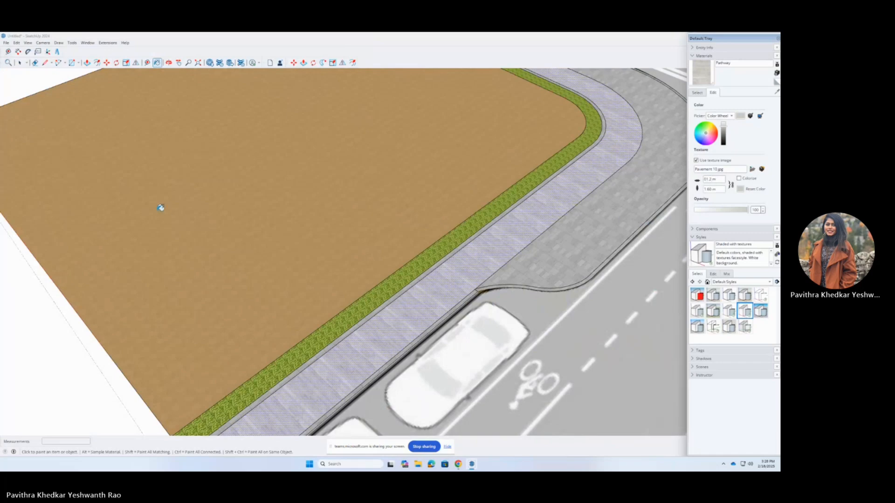
Open the planting strip's group around the block for editing and select its face.
{"action": "key", "text": "space"}
{"action": "scroll", "coordinate": [643, 244], "scroll_direction": "up", "scroll_amount": 4}
{"action": "scroll", "coordinate": [601, 252], "scroll_direction": "down", "scroll_amount": 5}
{"action": "middle_click_drag", "start_coordinate": [639, 242], "coordinate": [438, 237]}
{"action": "scroll", "coordinate": [434, 236], "scroll_direction": "down", "scroll_amount": 3}
{"action": "scroll", "coordinate": [422, 214], "scroll_direction": "up", "scroll_amount": 1}
{"action": "scroll", "coordinate": [581, 239], "scroll_direction": "up", "scroll_amount": 4}
{"action": "left_click", "coordinate": [543, 250]}
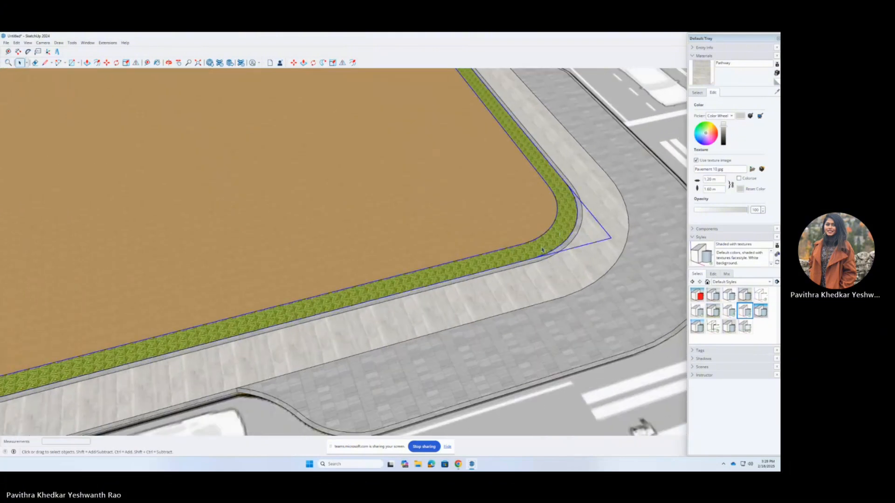
{"action": "triple_click", "coordinate": [542, 250]}
Create a material named My Grass 01 from the Grass 04 texture image.
{"action": "left_click", "coordinate": [697, 93]}
{"action": "left_click", "coordinate": [777, 83]}
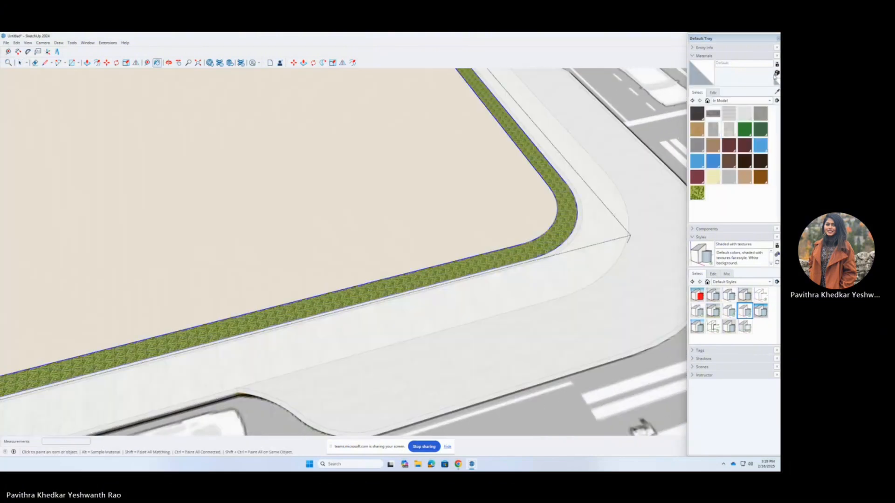
{"action": "left_click", "coordinate": [776, 73]}
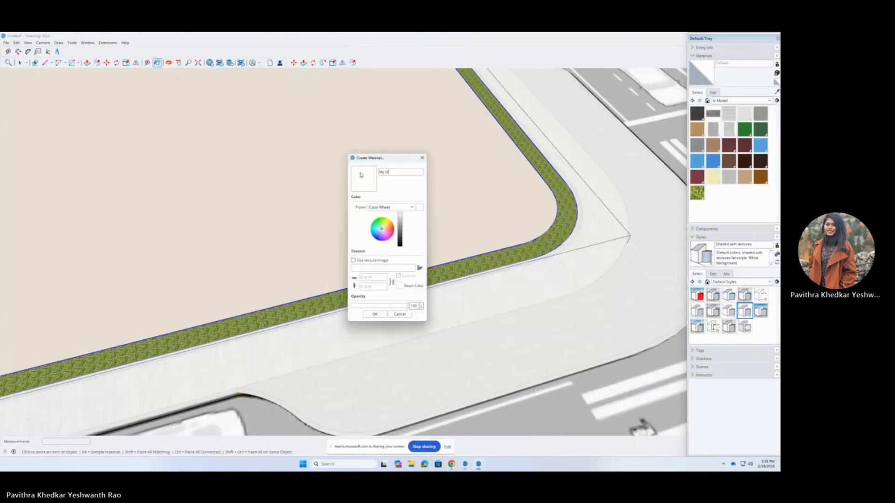
{"action": "left_click", "coordinate": [420, 268]}
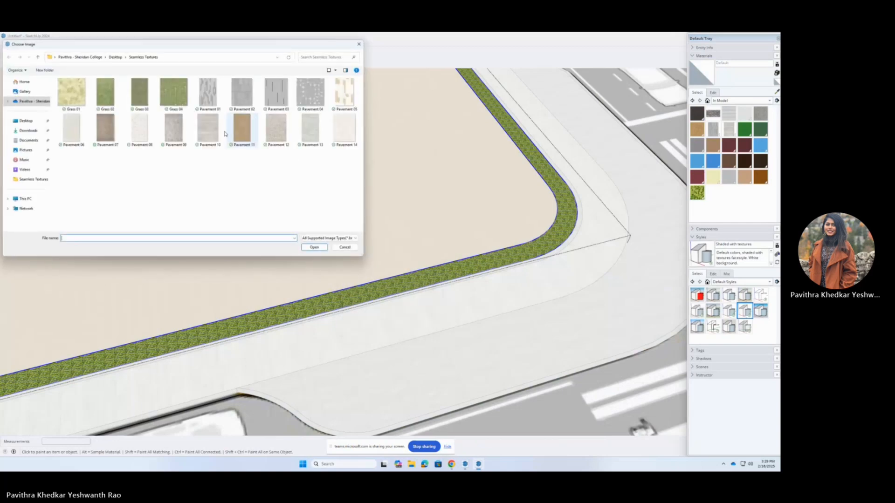
{"action": "left_click", "coordinate": [166, 95]}
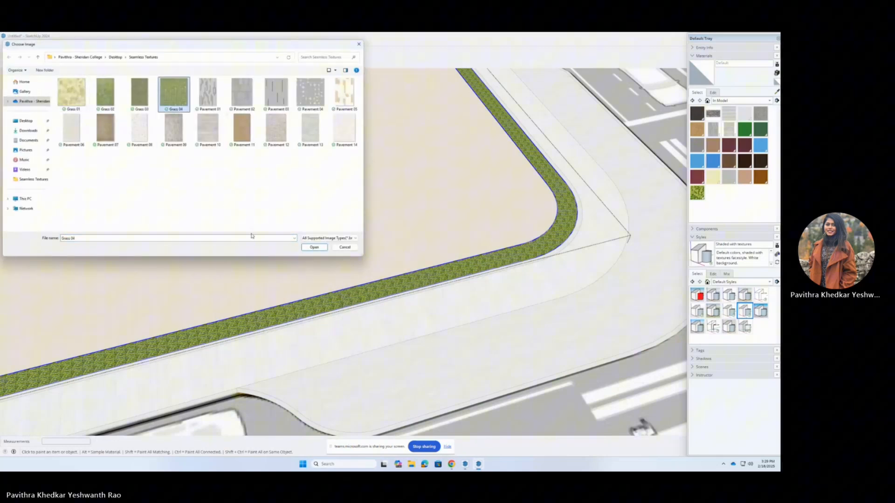
{"action": "left_click", "coordinate": [318, 249]}
{"action": "left_click", "coordinate": [373, 312]}
Paint the planting strip with My Grass 01 and set the material's texture width to 2 m.
{"action": "left_click", "coordinate": [345, 306]}
{"action": "scroll", "coordinate": [302, 326], "scroll_direction": "up", "scroll_amount": 4}
{"action": "left_click", "coordinate": [713, 93]}
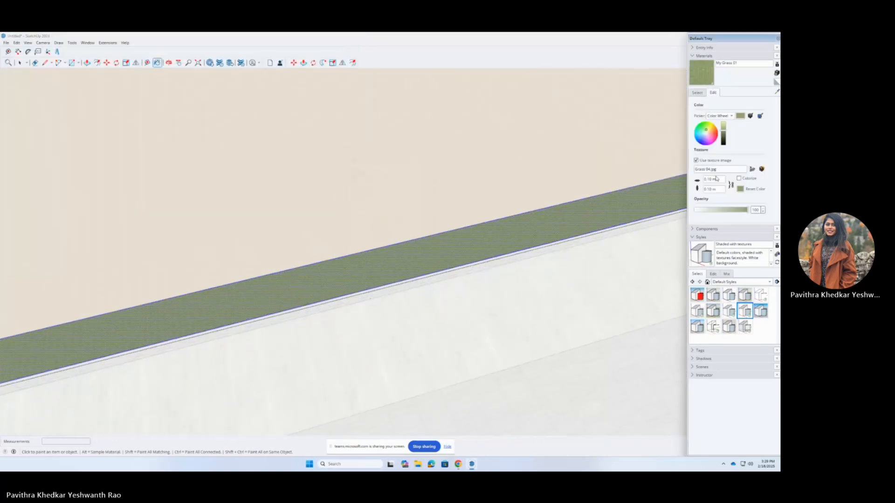
{"action": "type", "text": "0"}
{"action": "key", "text": "BackSpace"}
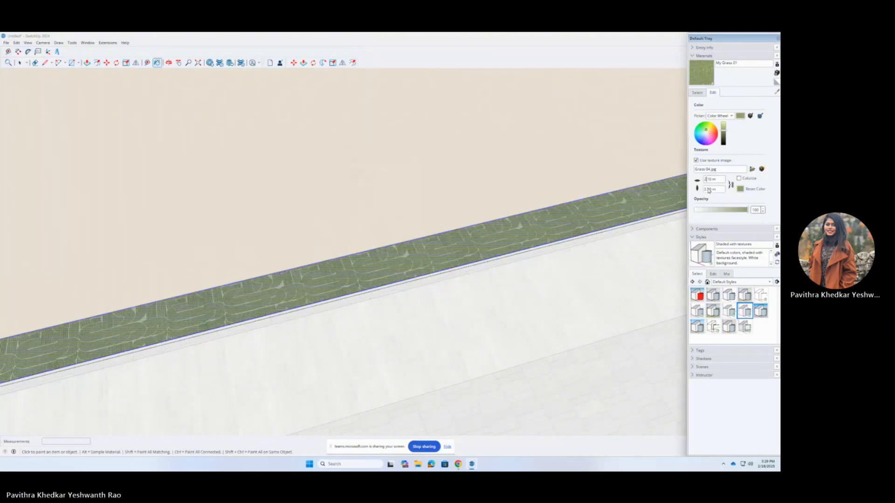
{"action": "key", "text": "BackSpace"}
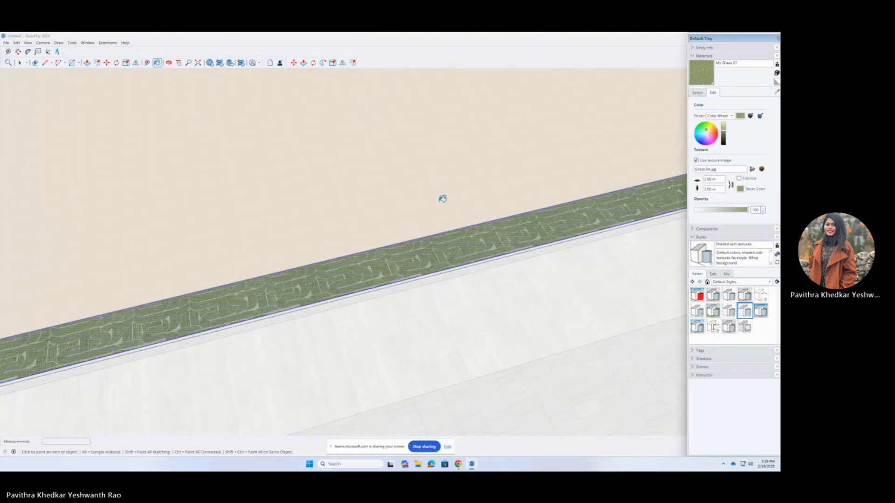
Open the block's group and change its Groundcover Sand Smooth material to a lighter, yellower sand colour.
{"action": "scroll", "coordinate": [429, 356], "scroll_direction": "down", "scroll_amount": 10}
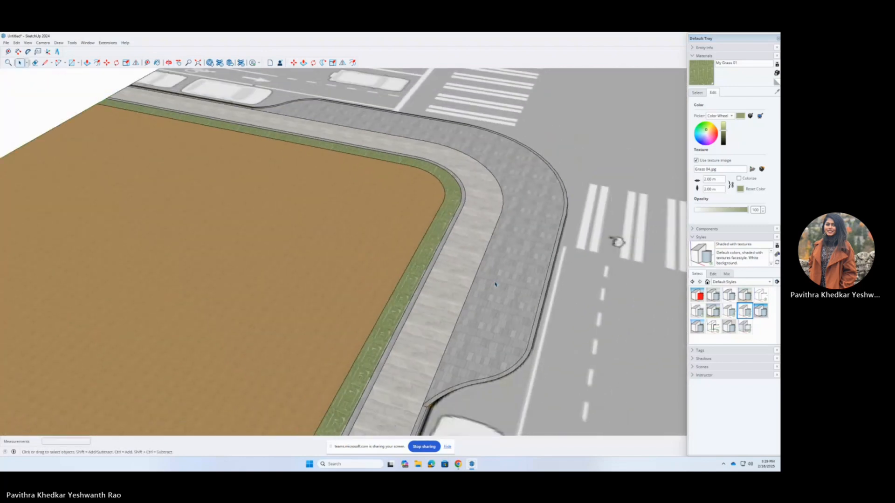
{"action": "key", "text": "b"}
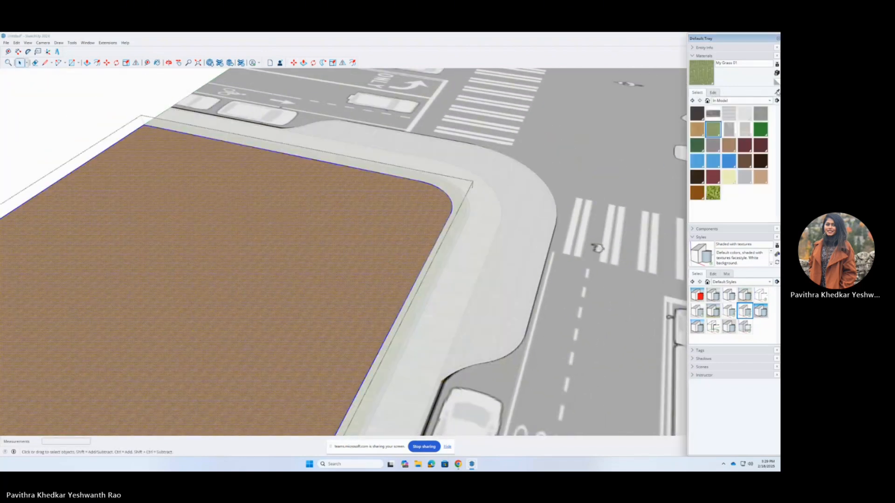
{"action": "left_click", "coordinate": [713, 92]}
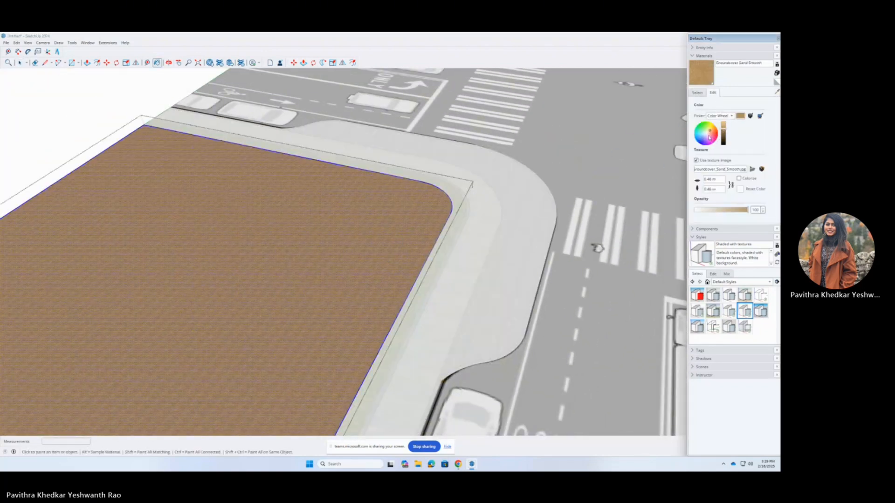
{"action": "left_click_drag", "start_coordinate": [710, 133], "coordinate": [709, 134]}
{"action": "mouse_move", "coordinate": [725, 130]}
{"action": "left_mouse_down"}
{"action": "mouse_move", "coordinate": [712, 132]}
{"action": "mouse_move", "coordinate": [719, 128]}
{"action": "mouse_move", "coordinate": [722, 148]}
{"action": "mouse_move", "coordinate": [739, 129]}
{"action": "left_mouse_up"}
{"action": "left_click", "coordinate": [718, 139]}
{"action": "key", "text": "space"}
{"action": "left_click", "coordinate": [70, 122]}
{"action": "middle_click_drag", "start_coordinate": [70, 122], "coordinate": [390, 212]}
{"action": "scroll", "coordinate": [390, 212], "scroll_direction": "down", "scroll_amount": 5}
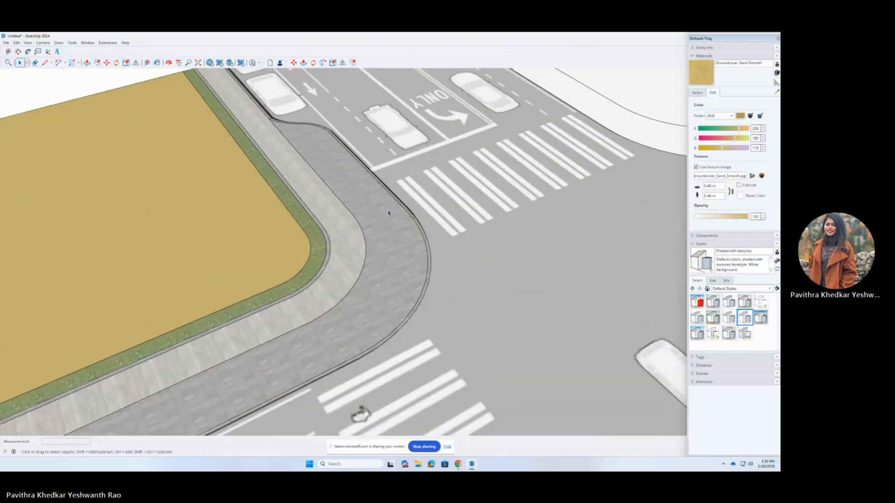
Switch to the X-ray style and place a guide along the crosswalk beside the grey paved pads.
{"action": "scroll", "coordinate": [506, 218], "scroll_direction": "up", "scroll_amount": 8}
{"action": "scroll", "coordinate": [505, 217], "scroll_direction": "down", "scroll_amount": 8}
{"action": "left_click", "coordinate": [745, 333]}
{"action": "key", "text": "t"}
{"action": "left_click", "coordinate": [278, 186]}
{"action": "scroll", "coordinate": [118, 321], "scroll_direction": "up", "scroll_amount": 3}
{"action": "scroll", "coordinate": [426, 258], "scroll_direction": "up", "scroll_amount": 3}
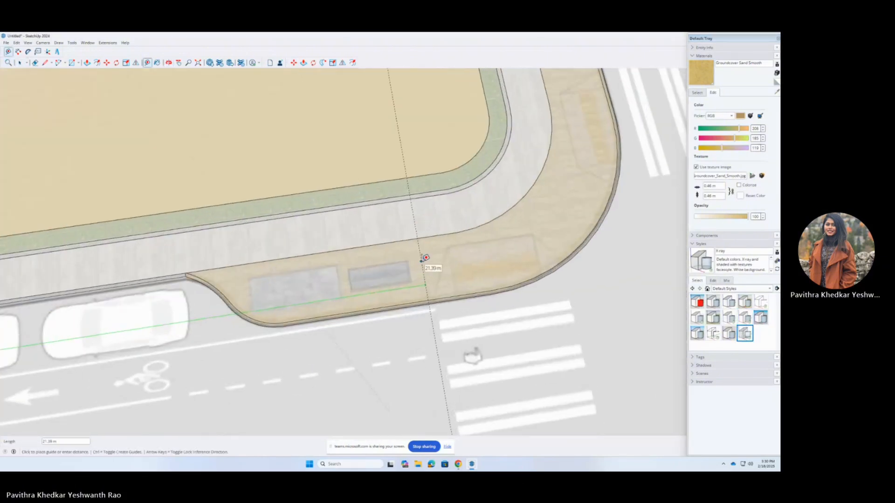
{"action": "scroll", "coordinate": [525, 250], "scroll_direction": "up", "scroll_amount": 2}
{"action": "scroll", "coordinate": [525, 250], "scroll_direction": "down", "scroll_amount": 5}
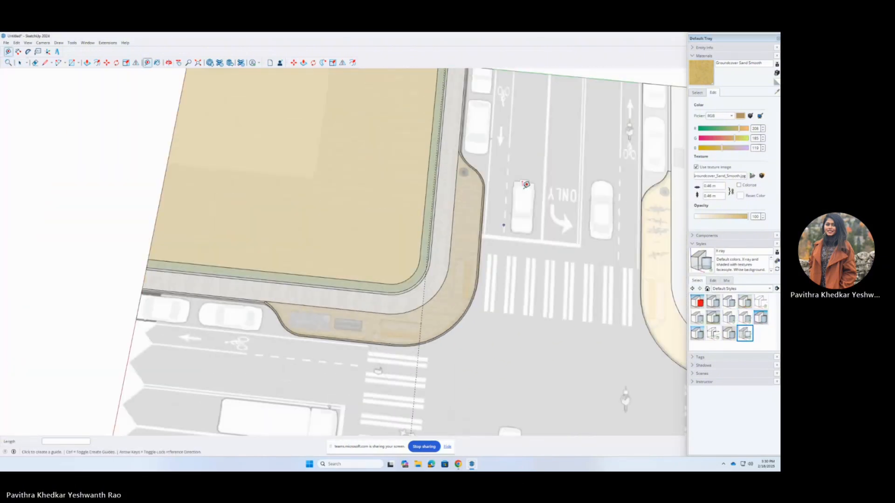
Place further guides across the street corner to frame the curb ramp areas at both crosswalks.
{"action": "scroll", "coordinate": [487, 263], "scroll_direction": "up", "scroll_amount": 5}
{"action": "scroll", "coordinate": [573, 256], "scroll_direction": "down", "scroll_amount": 4}
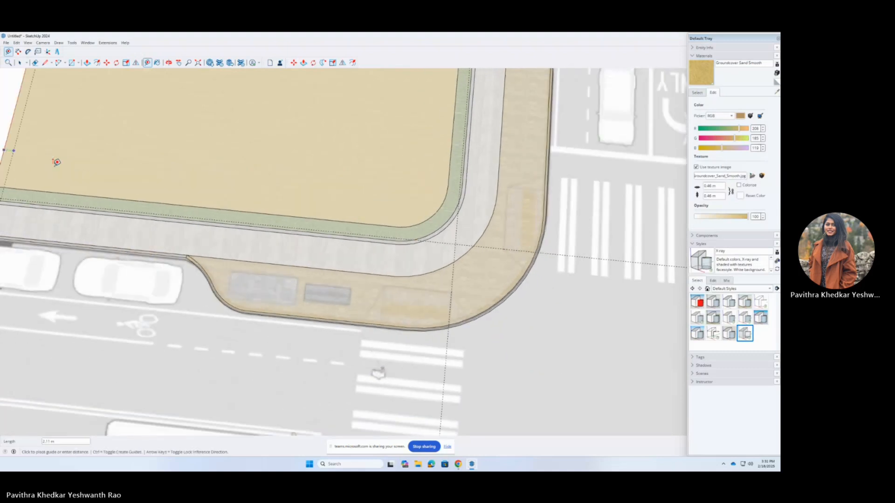
{"action": "scroll", "coordinate": [413, 272], "scroll_direction": "up", "scroll_amount": 4}
{"action": "left_click", "coordinate": [413, 274]}
{"action": "scroll", "coordinate": [413, 273], "scroll_direction": "down", "scroll_amount": 3}
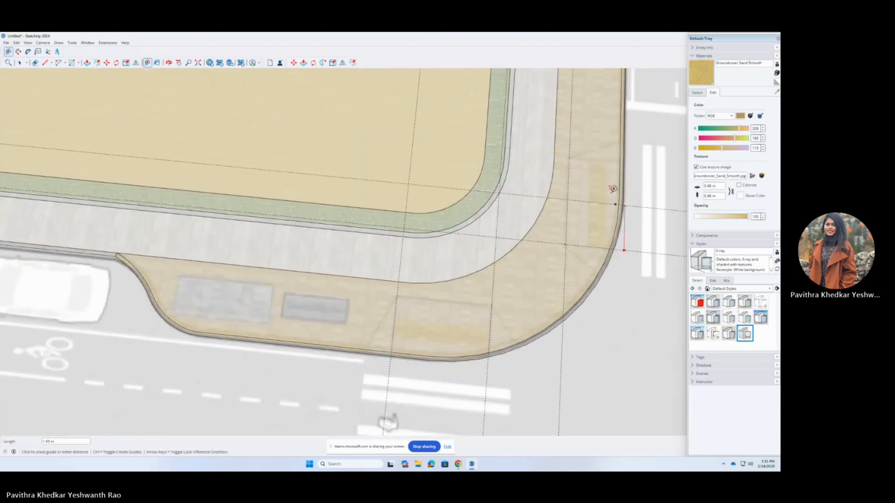
{"action": "scroll", "coordinate": [350, 246], "scroll_direction": "up", "scroll_amount": 3}
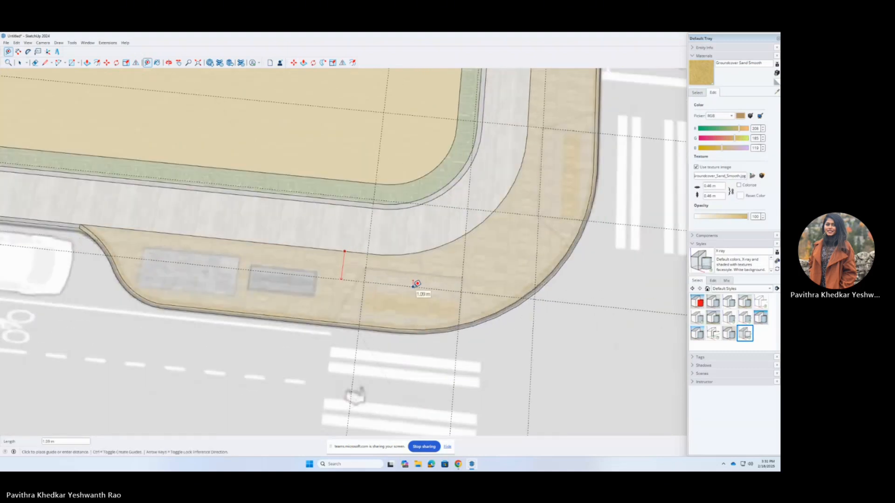
{"action": "left_click", "coordinate": [544, 140]}
{"action": "scroll", "coordinate": [549, 140], "scroll_direction": "down", "scroll_amount": 3}
Select the corner pavement face and add guides marking the ramp's edges and flared sides.
{"action": "key", "text": "space"}
{"action": "double_click", "coordinate": [262, 261]}
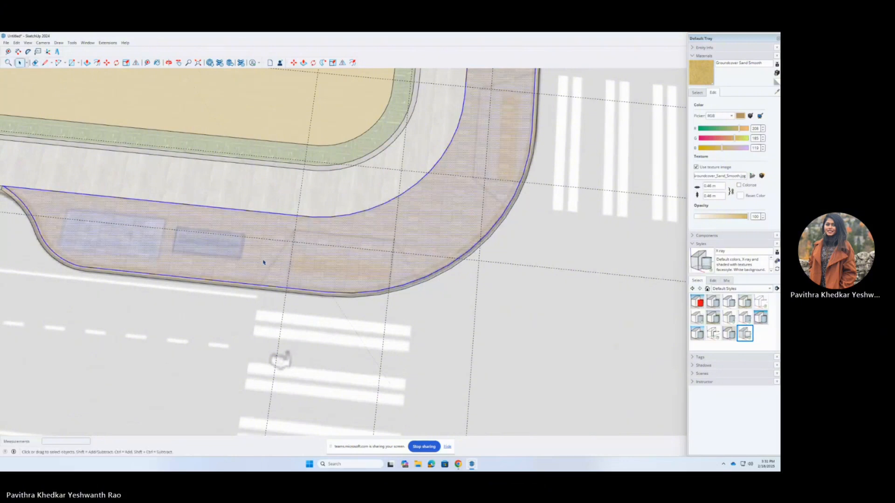
{"action": "scroll", "coordinate": [268, 275], "scroll_direction": "up", "scroll_amount": 2}
{"action": "key", "text": "l"}
{"action": "key", "text": "t"}
{"action": "left_click", "coordinate": [299, 244]}
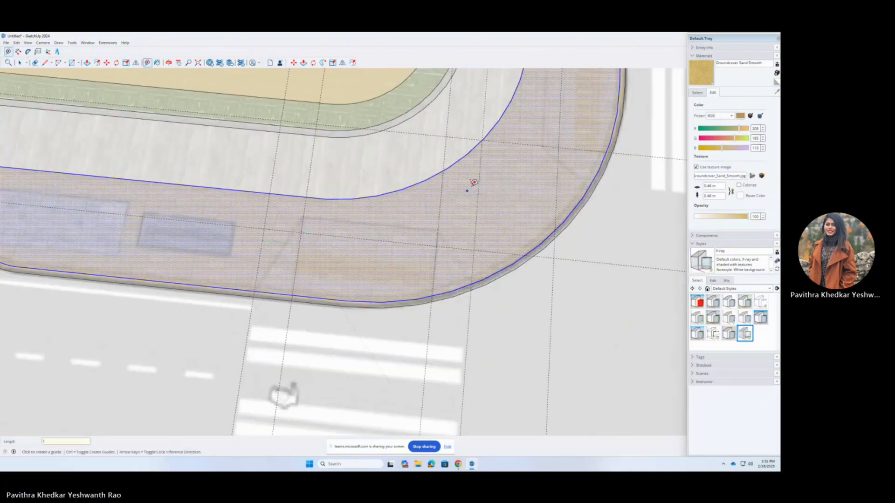
{"action": "scroll", "coordinate": [557, 180], "scroll_direction": "down", "scroll_amount": 4}
{"action": "scroll", "coordinate": [431, 237], "scroll_direction": "up", "scroll_amount": 4}
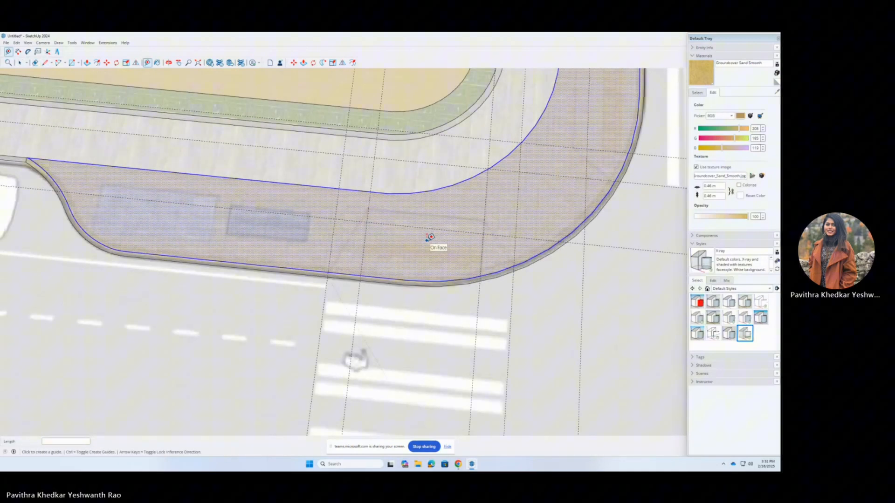
Draw the flared curb ramp at the crosswalk beside the grey pads and erase the inner curb line inside it.
{"action": "left_click", "coordinate": [484, 234]}
{"action": "left_click", "coordinate": [511, 265]}
{"action": "scroll", "coordinate": [373, 291], "scroll_direction": "up", "scroll_amount": 3}
{"action": "scroll", "coordinate": [353, 281], "scroll_direction": "down", "scroll_amount": 2}
{"action": "left_click", "coordinate": [508, 216]}
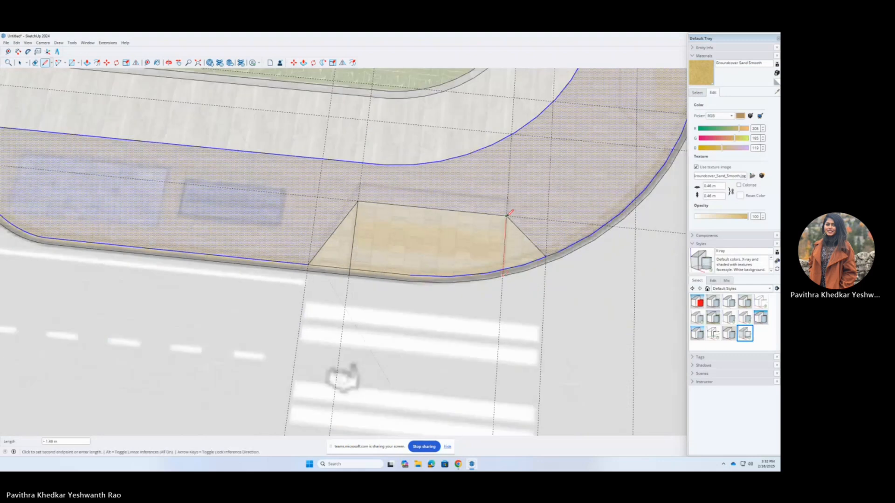
{"action": "left_click", "coordinate": [504, 272]}
{"action": "scroll", "coordinate": [303, 297], "scroll_direction": "down", "scroll_amount": 2}
{"action": "scroll", "coordinate": [380, 308], "scroll_direction": "up", "scroll_amount": 2}
{"action": "scroll", "coordinate": [378, 309], "scroll_direction": "up", "scroll_amount": 1}
{"action": "key", "text": "e"}
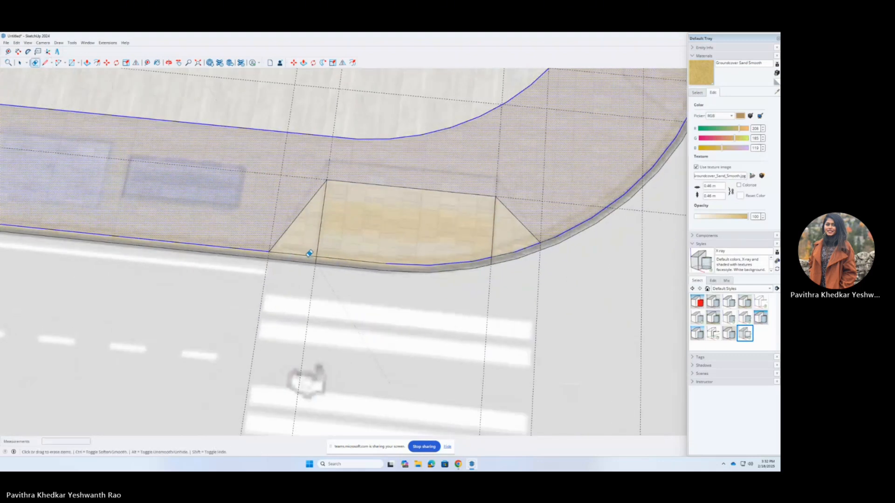
{"action": "left_click_drag", "start_coordinate": [310, 255], "coordinate": [384, 251]}
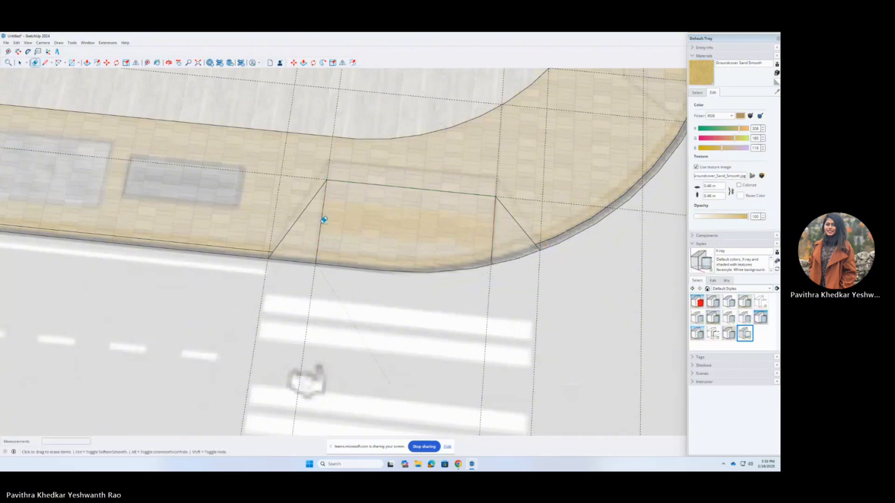
Draw a matching flared curb ramp outline at the other crosswalk using the guides.
{"action": "middle_click_drag", "start_coordinate": [307, 175], "coordinate": [552, 266]}
{"action": "middle_click_drag", "start_coordinate": [217, 268], "coordinate": [339, 316]}
{"action": "scroll", "coordinate": [340, 315], "scroll_direction": "down", "scroll_amount": 4}
{"action": "scroll", "coordinate": [366, 184], "scroll_direction": "up", "scroll_amount": 4}
{"action": "key", "text": "l"}
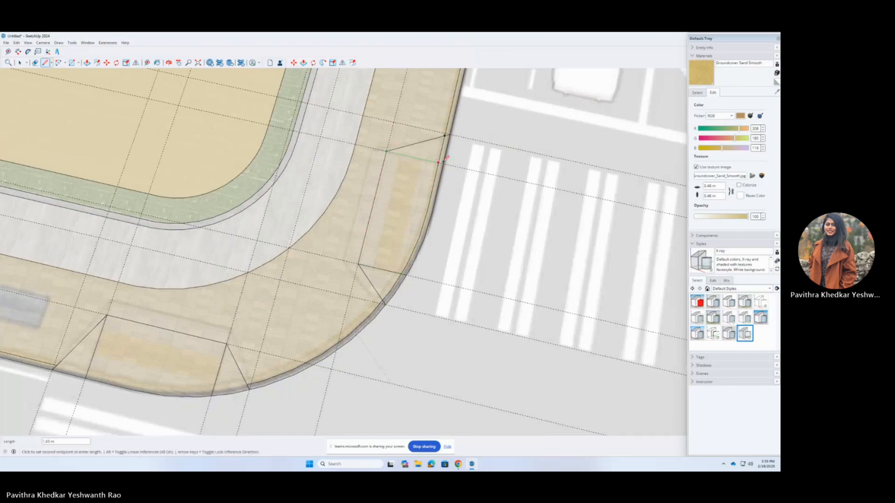
{"action": "scroll", "coordinate": [414, 224], "scroll_direction": "down", "scroll_amount": 3}
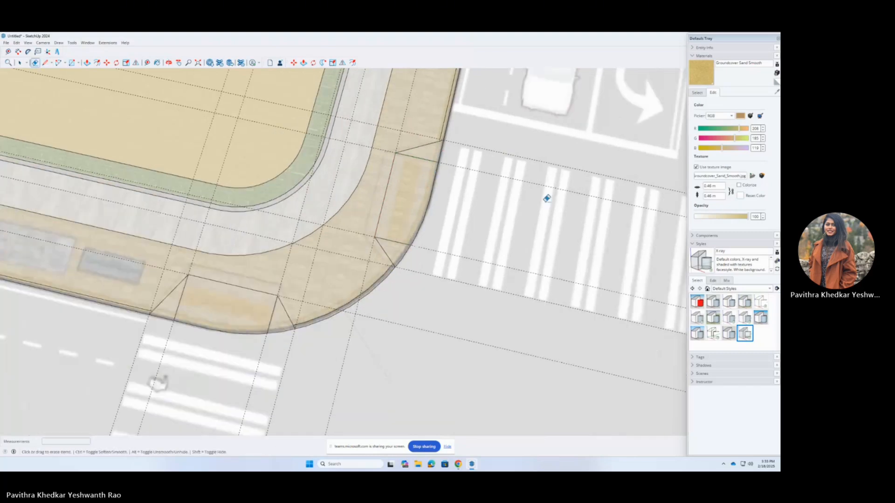
Draw short lines from the outer top corners of the ramps to the inner walkway's edge.
{"action": "scroll", "coordinate": [371, 163], "scroll_direction": "down", "scroll_amount": 4}
{"action": "middle_click_drag", "start_coordinate": [417, 252], "coordinate": [358, 186]}
{"action": "scroll", "coordinate": [358, 186], "scroll_direction": "up", "scroll_amount": 3}
{"action": "middle_click_drag", "start_coordinate": [405, 212], "coordinate": [477, 249]}
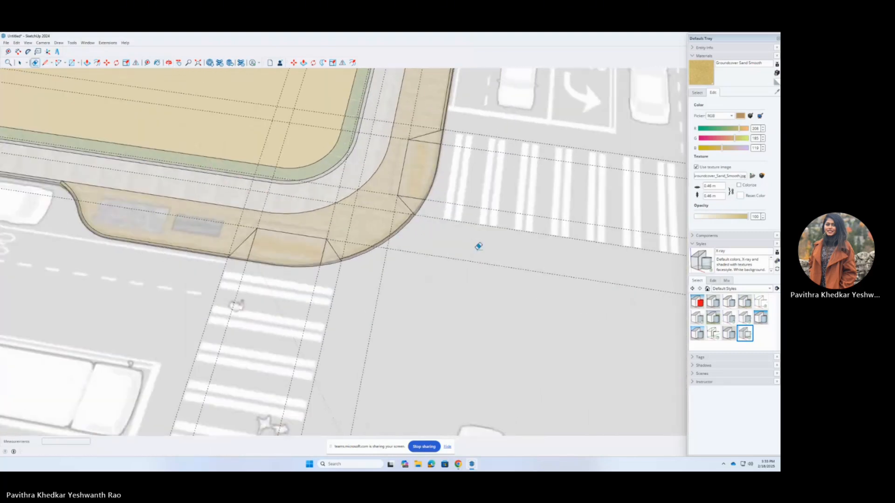
{"action": "scroll", "coordinate": [379, 256], "scroll_direction": "down", "scroll_amount": 3}
{"action": "middle_click_drag", "start_coordinate": [380, 256], "coordinate": [487, 288]}
{"action": "scroll", "coordinate": [459, 244], "scroll_direction": "up", "scroll_amount": 3}
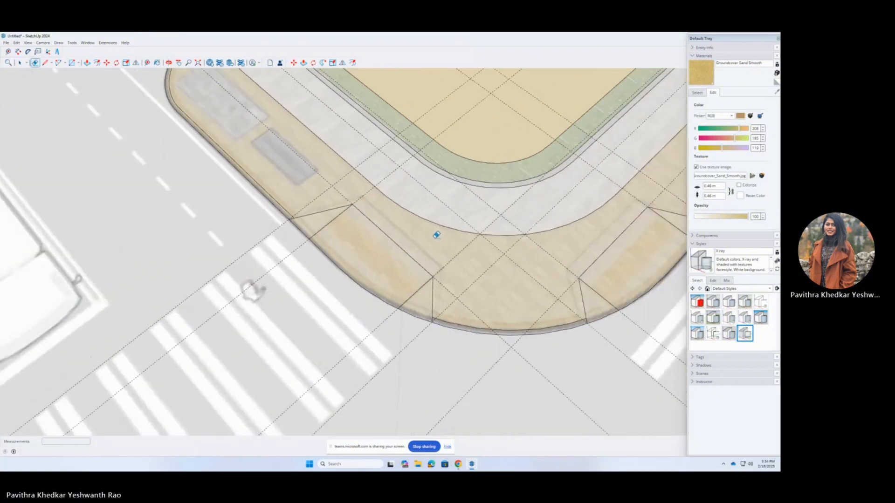
{"action": "left_click", "coordinate": [354, 203]}
{"action": "left_click", "coordinate": [377, 186]}
{"action": "scroll", "coordinate": [280, 303], "scroll_direction": "down", "scroll_amount": 3}
{"action": "scroll", "coordinate": [671, 180], "scroll_direction": "up", "scroll_amount": 3}
{"action": "left_click", "coordinate": [475, 265]}
{"action": "left_click", "coordinate": [452, 244]}
{"action": "scroll", "coordinate": [517, 183], "scroll_direction": "down", "scroll_amount": 3}
Paint the corner area between the ramps with Pathway, erase the old walkway edge, and show shaded textures.
{"action": "left_click", "coordinate": [697, 93]}
{"action": "left_click", "coordinate": [745, 130]}
{"action": "left_click", "coordinate": [435, 254]}
{"action": "key", "text": "e"}
{"action": "mouse_move", "coordinate": [430, 264]}
{"action": "middle_mouse_down"}
{"action": "mouse_move", "coordinate": [457, 287]}
{"action": "mouse_move", "coordinate": [334, 278]}
{"action": "middle_mouse_up"}
{"action": "scroll", "coordinate": [439, 252], "scroll_direction": "down", "scroll_amount": 2}
{"action": "left_click", "coordinate": [745, 319]}
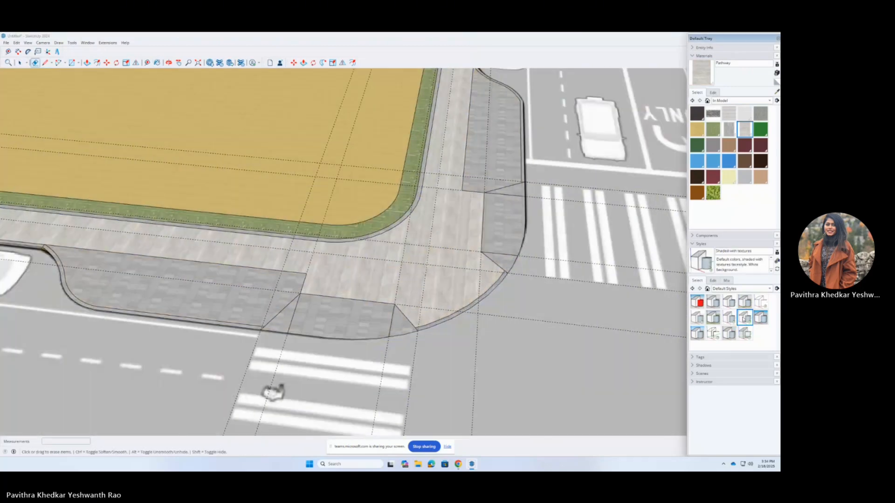
Switch to the X-ray style and round the pavement corners beside both ramps with arcs.
{"action": "left_click", "coordinate": [745, 334]}
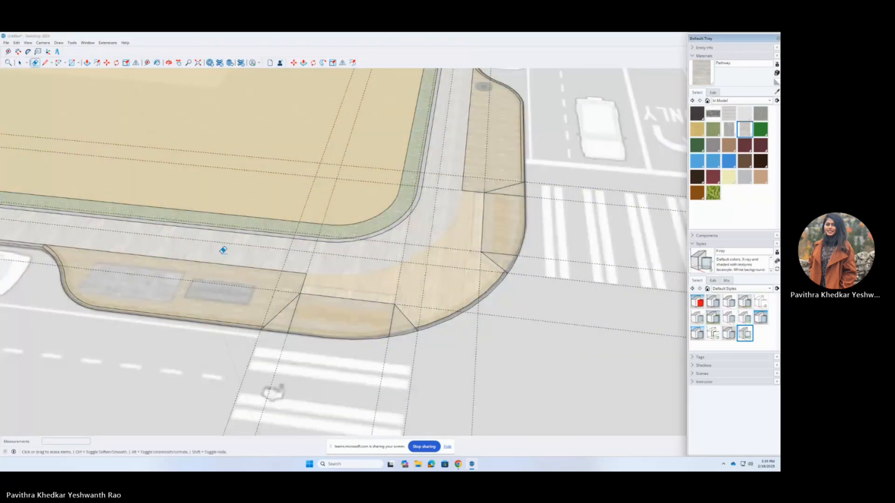
{"action": "middle_click_drag", "start_coordinate": [224, 250], "coordinate": [328, 303]}
{"action": "key", "text": "a"}
{"action": "left_click", "coordinate": [306, 303]}
{"action": "double_click", "coordinate": [329, 324]}
{"action": "scroll", "coordinate": [327, 307], "scroll_direction": "down", "scroll_amount": 2}
{"action": "scroll", "coordinate": [431, 205], "scroll_direction": "up", "scroll_amount": 1}
{"action": "left_click", "coordinate": [405, 211]}
{"action": "double_click", "coordinate": [428, 223]}
{"action": "scroll", "coordinate": [401, 223], "scroll_direction": "up", "scroll_amount": 3}
Delete the leftover straight edges outside the two rounded pavement corners.
{"action": "key", "text": "space"}
{"action": "left_click", "coordinate": [431, 228]}
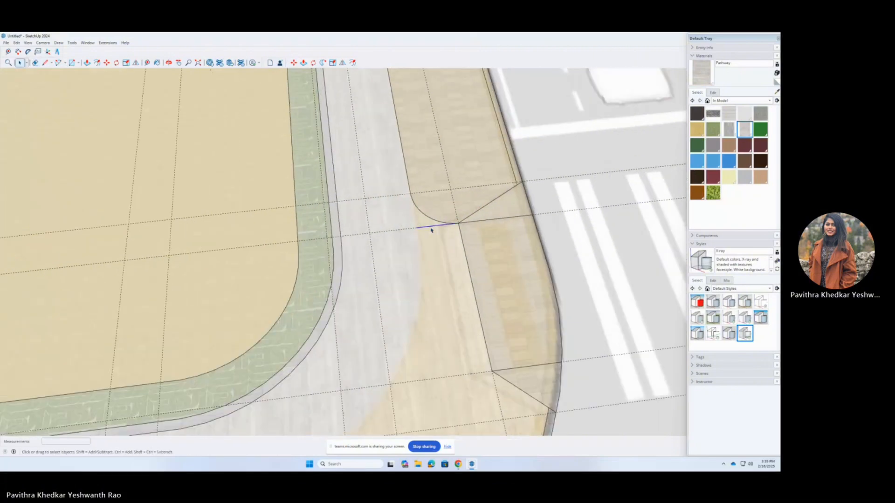
{"action": "key", "text": "Delete"}
{"action": "scroll", "coordinate": [431, 228], "scroll_direction": "down", "scroll_amount": 3}
{"action": "left_click", "coordinate": [297, 362]}
{"action": "key", "text": "Delete"}
Return to the Shaded with textures style and hide the street reference image.
{"action": "scroll", "coordinate": [458, 353], "scroll_direction": "down", "scroll_amount": 2}
{"action": "mouse_move", "coordinate": [459, 353]}
{"action": "middle_mouse_down"}
{"action": "mouse_move", "coordinate": [342, 372]}
{"action": "mouse_move", "coordinate": [520, 290]}
{"action": "middle_mouse_up"}
{"action": "scroll", "coordinate": [519, 290], "scroll_direction": "down", "scroll_amount": 2}
{"action": "left_click", "coordinate": [745, 318]}
{"action": "middle_click_drag", "start_coordinate": [419, 280], "coordinate": [558, 255]}
{"action": "right_click", "coordinate": [560, 232]}
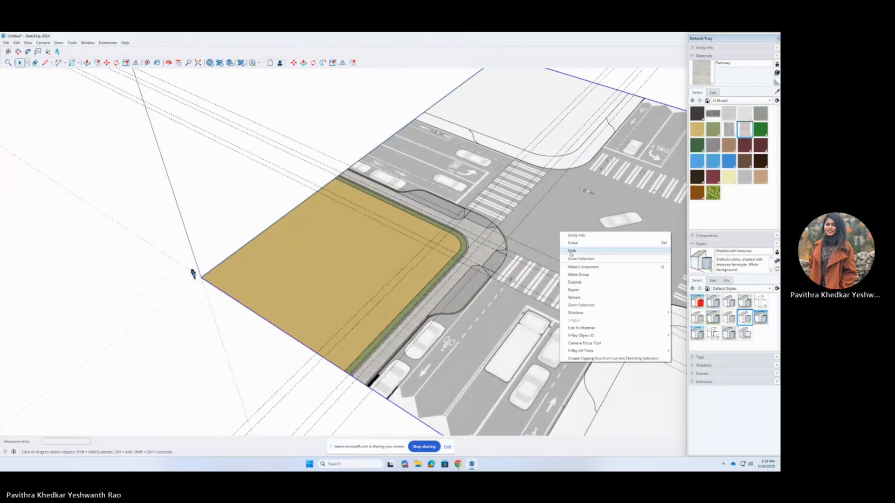
{"action": "left_click", "coordinate": [562, 249]}
Try to paint the corner paving with a dark golden swatch from the Colors materials.
{"action": "right_click", "coordinate": [404, 293]}
{"action": "left_click", "coordinate": [691, 129]}
{"action": "left_click", "coordinate": [741, 100]}
{"action": "left_click", "coordinate": [721, 135]}
{"action": "scroll", "coordinate": [756, 190], "scroll_direction": "down", "scroll_amount": 8}
{"action": "scroll", "coordinate": [757, 191], "scroll_direction": "up", "scroll_amount": 8}
{"action": "left_click", "coordinate": [759, 192]}
{"action": "key", "text": "space"}
{"action": "double_click", "coordinate": [364, 271]}
{"action": "left_click", "coordinate": [363, 271]}
{"action": "key", "text": "ctrl+z"}
Delete all guides from the model.
{"action": "scroll", "coordinate": [396, 277], "scroll_direction": "down", "scroll_amount": 3}
{"action": "scroll", "coordinate": [419, 270], "scroll_direction": "up", "scroll_amount": 6}
{"action": "middle_click_drag", "start_coordinate": [550, 280], "coordinate": [355, 321]}
{"action": "scroll", "coordinate": [327, 322], "scroll_direction": "down", "scroll_amount": 4}
{"action": "left_click", "coordinate": [16, 43]}
{"action": "left_click", "coordinate": [34, 103]}
Push the crosswalk ramp faces down 0.15 m with Push/Pull.
{"action": "middle_click_drag", "start_coordinate": [392, 280], "coordinate": [357, 329]}
{"action": "scroll", "coordinate": [415, 298], "scroll_direction": "up", "scroll_amount": 6}
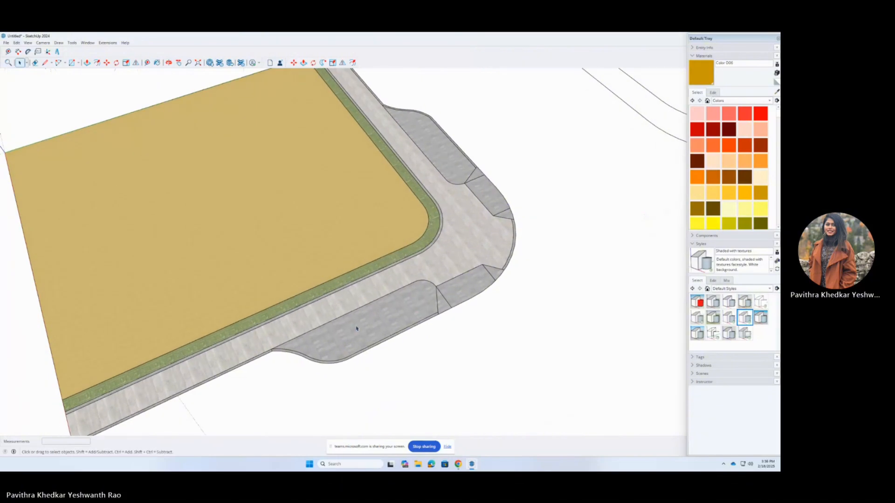
{"action": "scroll", "coordinate": [356, 329], "scroll_direction": "up", "scroll_amount": 3}
{"action": "key", "text": "p"}
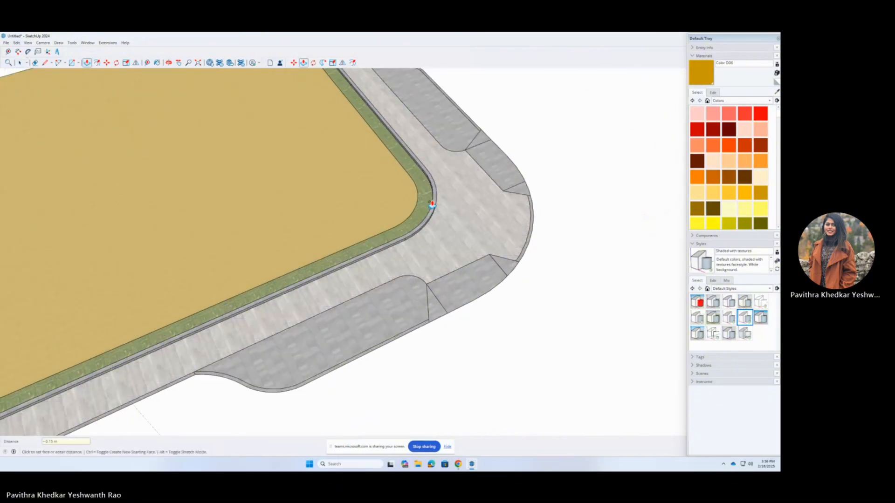
{"action": "middle_click_drag", "start_coordinate": [337, 350], "coordinate": [361, 185]}
{"action": "left_click", "coordinate": [336, 294]}
{"action": "left_click", "coordinate": [356, 276]}
{"action": "middle_click_drag", "start_coordinate": [368, 276], "coordinate": [415, 317]}
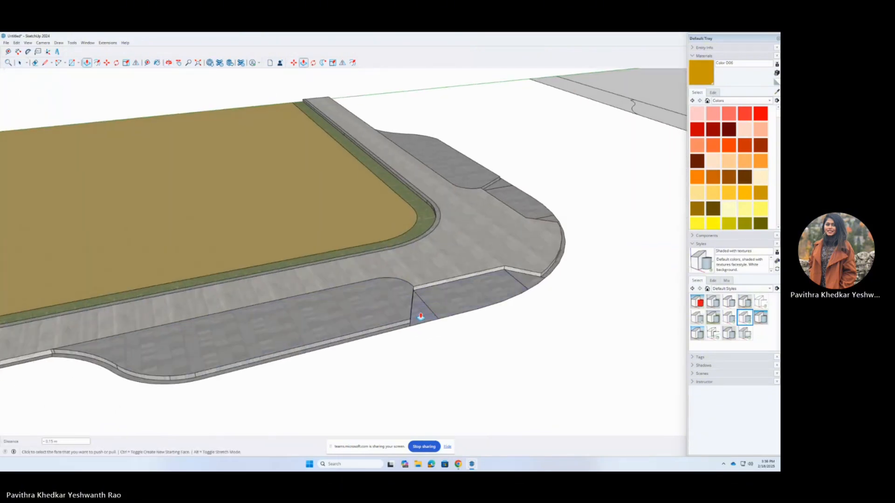
Adjust the triangular flare face beside the curb ramp with Push/Pull.
{"action": "middle_click_drag", "start_coordinate": [569, 250], "coordinate": [264, 247]}
{"action": "left_click", "coordinate": [404, 312]}
{"action": "scroll", "coordinate": [264, 247], "scroll_direction": "up", "scroll_amount": 3}
{"action": "double_click", "coordinate": [374, 296]}
{"action": "key", "text": "p"}
{"action": "left_click", "coordinate": [374, 296]}
{"action": "left_click", "coordinate": [272, 276]}
{"action": "key", "text": "space"}
{"action": "left_click", "coordinate": [233, 286]}
{"action": "scroll", "coordinate": [233, 286], "scroll_direction": "down", "scroll_amount": 8}
{"action": "mouse_move", "coordinate": [208, 284]}
{"action": "middle_mouse_down"}
{"action": "mouse_move", "coordinate": [499, 275]}
{"action": "mouse_move", "coordinate": [343, 228]}
{"action": "middle_mouse_up"}
{"action": "scroll", "coordinate": [499, 275], "scroll_direction": "up", "scroll_amount": 4}
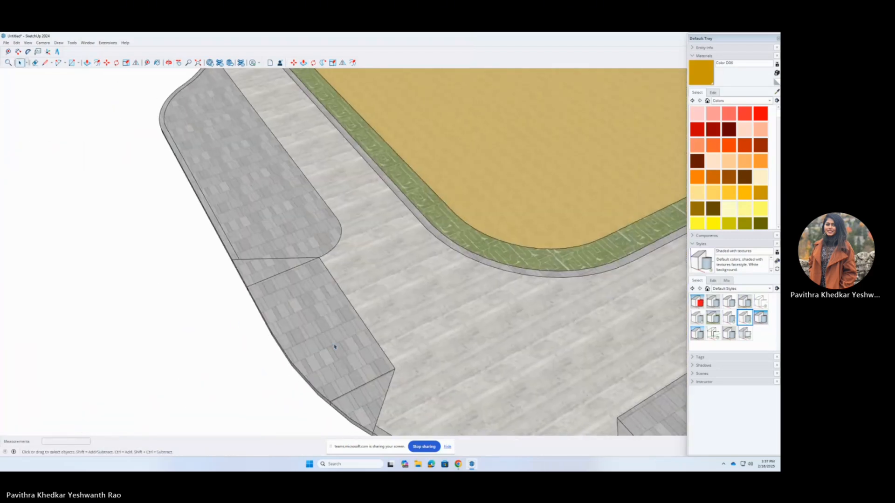
Paint the top faces of the curb ramps and their side flares with the Pathway material.
{"action": "scroll", "coordinate": [342, 226], "scroll_direction": "down", "scroll_amount": 2}
{"action": "key", "text": "b"}
{"action": "scroll", "coordinate": [328, 277], "scroll_direction": "down", "scroll_amount": 2}
{"action": "key", "text": "space"}
{"action": "left_click", "coordinate": [509, 302]}
{"action": "key", "text": "b"}
{"action": "left_click", "coordinate": [510, 301]}
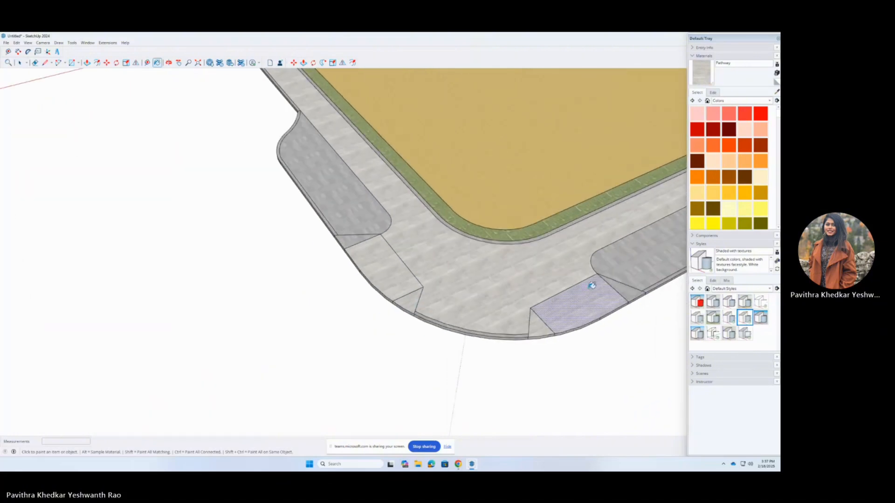
{"action": "left_click", "coordinate": [623, 289]}
Paint the curb front faces below the ramp and flares with the Pathway material.
{"action": "scroll", "coordinate": [394, 294], "scroll_direction": "down", "scroll_amount": 2}
{"action": "middle_click_drag", "start_coordinate": [393, 294], "coordinate": [471, 261]}
{"action": "middle_click_drag", "start_coordinate": [386, 186], "coordinate": [348, 212]}
{"action": "scroll", "coordinate": [348, 213], "scroll_direction": "up", "scroll_amount": 1}
{"action": "left_click", "coordinate": [459, 336]}
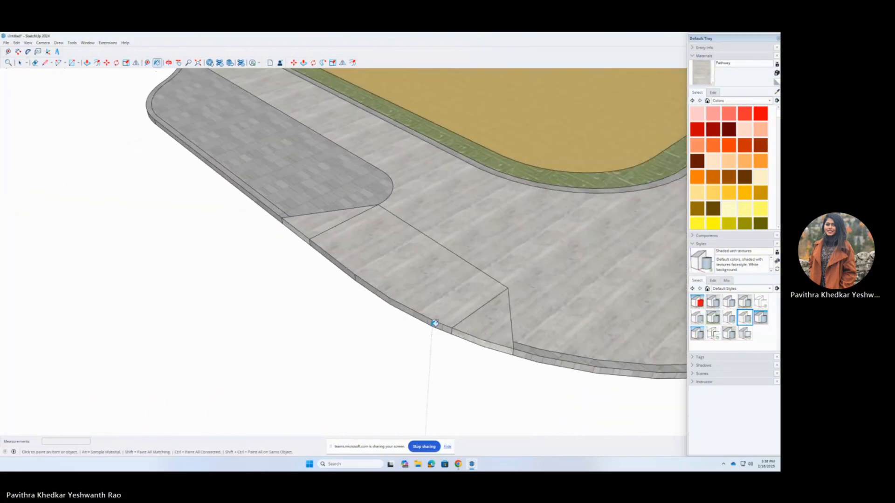
{"action": "scroll", "coordinate": [439, 326], "scroll_direction": "down", "scroll_amount": 3}
{"action": "middle_click_drag", "start_coordinate": [601, 299], "coordinate": [565, 312]}
{"action": "scroll", "coordinate": [566, 312], "scroll_direction": "up", "scroll_amount": 2}
{"action": "scroll", "coordinate": [612, 232], "scroll_direction": "down", "scroll_amount": 5}
{"action": "middle_click_drag", "start_coordinate": [611, 232], "coordinate": [436, 210]}
{"action": "scroll", "coordinate": [310, 265], "scroll_direction": "up", "scroll_amount": 8}
{"action": "scroll", "coordinate": [309, 266], "scroll_direction": "down", "scroll_amount": 8}
{"action": "middle_click_drag", "start_coordinate": [309, 266], "coordinate": [541, 258]}
{"action": "key", "text": "space"}
{"action": "scroll", "coordinate": [501, 236], "scroll_direction": "up", "scroll_amount": 5}
{"action": "left_click", "coordinate": [470, 219]}
{"action": "scroll", "coordinate": [322, 268], "scroll_direction": "down", "scroll_amount": 4}
{"action": "middle_click_drag", "start_coordinate": [322, 267], "coordinate": [156, 317]}
{"action": "middle_click_drag", "start_coordinate": [425, 335], "coordinate": [412, 285]}
{"action": "scroll", "coordinate": [421, 274], "scroll_direction": "up", "scroll_amount": 4}
{"action": "scroll", "coordinate": [350, 275], "scroll_direction": "up", "scroll_amount": 1}
{"action": "left_click", "coordinate": [280, 271]}
{"action": "middle_click_drag", "start_coordinate": [280, 272], "coordinate": [282, 254]}
{"action": "key", "text": "m"}
{"action": "scroll", "coordinate": [216, 208], "scroll_direction": "up", "scroll_amount": 3}
{"action": "left_click", "coordinate": [216, 207]}
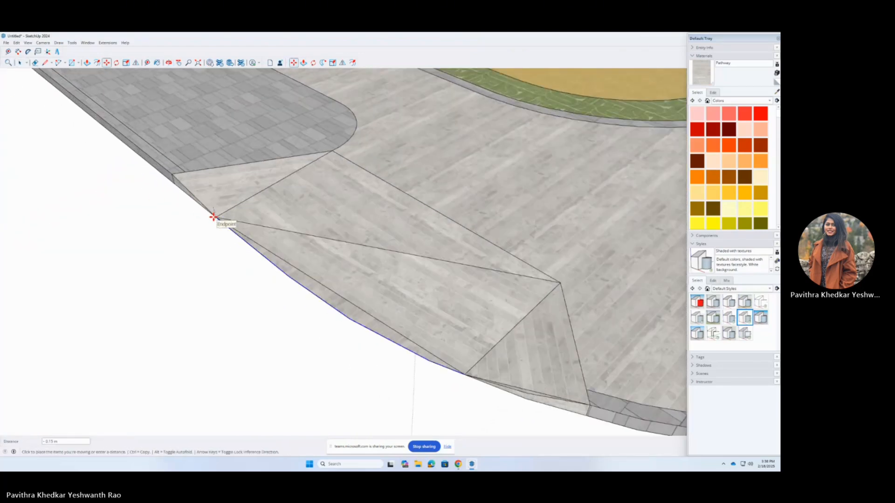
{"action": "key", "text": "Escape"}
Erase the vertical curb face segments along the street-side front of the ramp.
{"action": "key", "text": "space"}
{"action": "left_click", "coordinate": [282, 263]}
{"action": "scroll", "coordinate": [254, 172], "scroll_direction": "down", "scroll_amount": 2}
{"action": "middle_click_drag", "start_coordinate": [254, 172], "coordinate": [550, 236]}
{"action": "scroll", "coordinate": [549, 236], "scroll_direction": "down", "scroll_amount": 2}
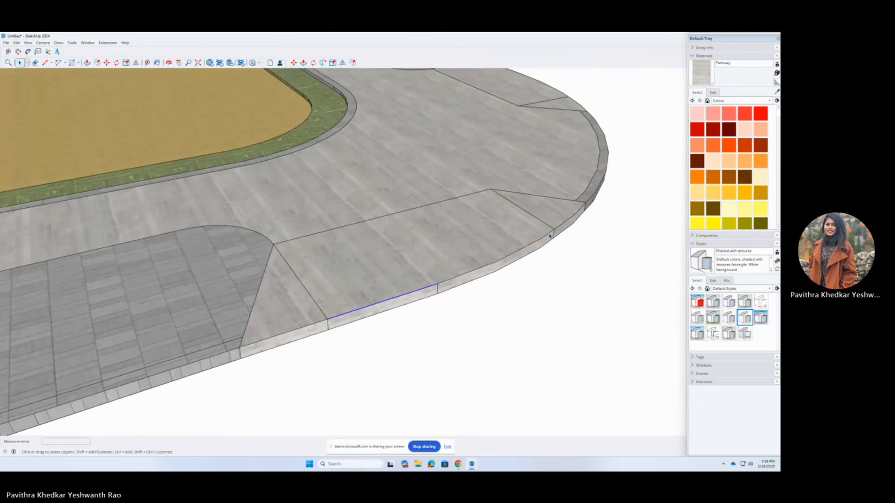
{"action": "left_click", "coordinate": [498, 261]}
{"action": "key", "text": "Escape"}
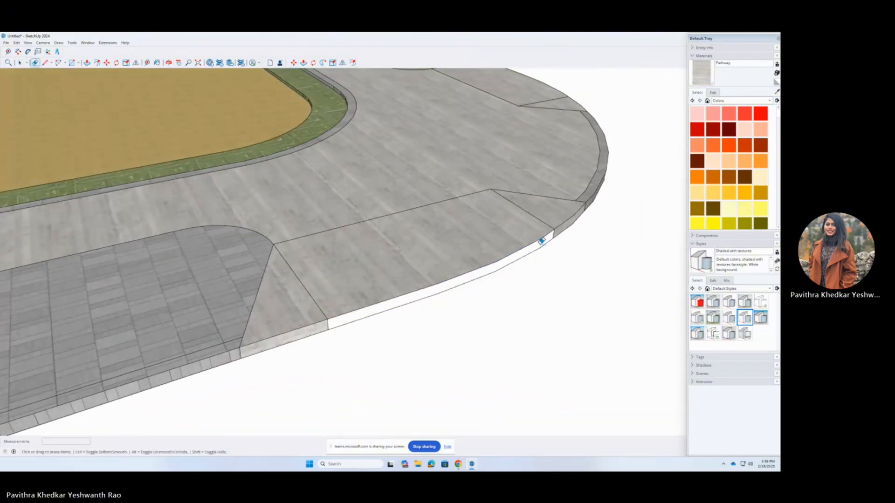
Move the ramp's street-side edge down from its top corner to the base of the curb.
{"action": "key", "text": "m"}
{"action": "left_click", "coordinate": [327, 320]}
{"action": "left_click", "coordinate": [328, 331]}
{"action": "middle_click_drag", "start_coordinate": [328, 330], "coordinate": [165, 321]}
{"action": "left_click", "coordinate": [165, 321]}
{"action": "key", "text": "space"}
{"action": "middle_click_drag", "start_coordinate": [171, 227], "coordinate": [327, 93]}
{"action": "left_click", "coordinate": [16, 42]}
{"action": "mouse_move", "coordinate": [28, 43]}
{"action": "mouse_move", "coordinate": [49, 137]}
{"action": "left_click", "coordinate": [85, 137]}
{"action": "middle_click_drag", "start_coordinate": [298, 242], "coordinate": [345, 242]}
{"action": "left_click", "coordinate": [28, 43]}
{"action": "left_click", "coordinate": [85, 136]}
{"action": "middle_click_drag", "start_coordinate": [261, 224], "coordinate": [373, 207]}
Lower the remaining ramp edge to the base of the curb with Move.
{"action": "left_click", "coordinate": [397, 188]}
{"action": "key", "text": "m"}
{"action": "left_click", "coordinate": [437, 164]}
{"action": "left_click", "coordinate": [439, 169]}
{"action": "key", "text": "space"}
Copy the triangular ramp face to the empty area outside the street corner.
{"action": "scroll", "coordinate": [373, 208], "scroll_direction": "down", "scroll_amount": 5}
{"action": "middle_click_drag", "start_coordinate": [457, 264], "coordinate": [290, 295]}
{"action": "scroll", "coordinate": [289, 295], "scroll_direction": "up", "scroll_amount": 8}
{"action": "left_click", "coordinate": [285, 201]}
{"action": "double_click", "coordinate": [285, 202]}
{"action": "key", "text": "m"}
{"action": "key", "text": "ctrl"}
{"action": "left_click", "coordinate": [285, 201]}
{"action": "scroll", "coordinate": [430, 281], "scroll_direction": "down", "scroll_amount": 4}
{"action": "left_click", "coordinate": [232, 261]}
Draw a rectangle inside the copied triangular face, aligned with its long edge.
{"action": "scroll", "coordinate": [231, 261], "scroll_direction": "up", "scroll_amount": 3}
{"action": "key", "text": "r"}
{"action": "left_click", "coordinate": [230, 205]}
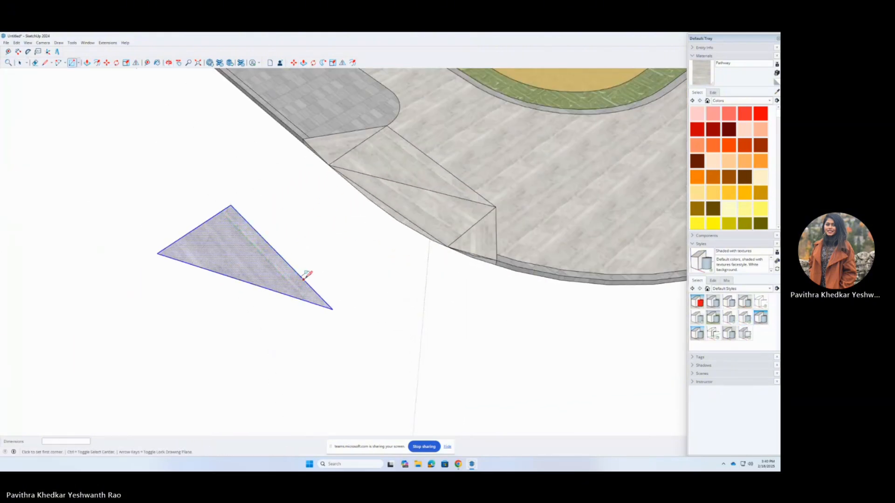
Copy the rectangular face out beside the triangle and delete the leftover original.
{"action": "key", "text": "space"}
{"action": "left_click", "coordinate": [305, 280]}
{"action": "key", "text": "m"}
{"action": "key", "text": "ctrl"}
{"action": "left_click", "coordinate": [230, 205]}
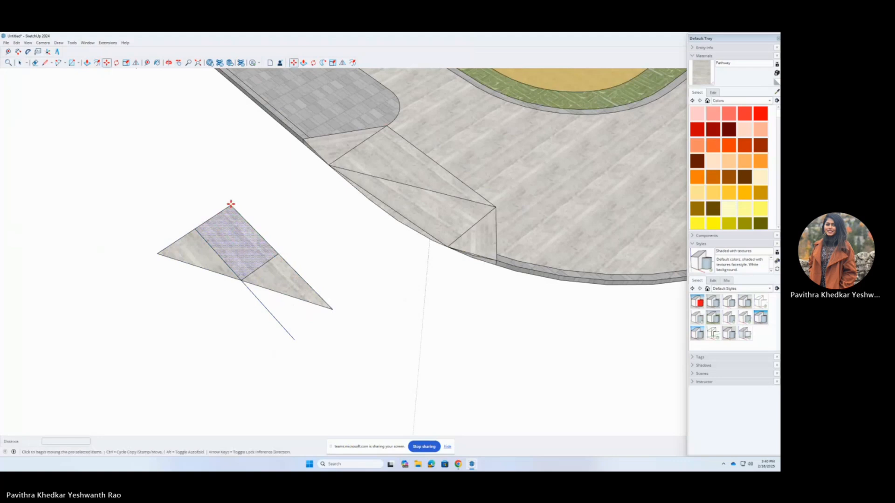
{"action": "left_click", "coordinate": [231, 205]}
{"action": "left_click", "coordinate": [334, 223]}
{"action": "key", "text": "Delete"}
Open the rectangle for editing and extrude it into a slab about 0.02 m thick with Push/Pull.
{"action": "double_click", "coordinate": [348, 262]}
{"action": "middle_click_drag", "start_coordinate": [348, 262], "coordinate": [373, 209]}
{"action": "double_click", "coordinate": [290, 243]}
{"action": "key", "text": "p"}
{"action": "left_click", "coordinate": [309, 263]}
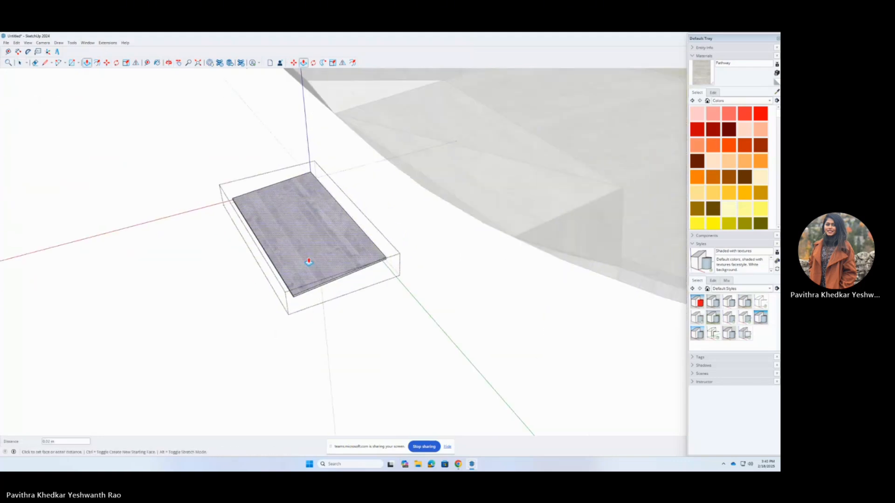
Paint the slab's top face with Mosaic Hexagonal Tile from the Tile materials.
{"action": "left_click", "coordinate": [732, 101]}
{"action": "left_click", "coordinate": [696, 146]}
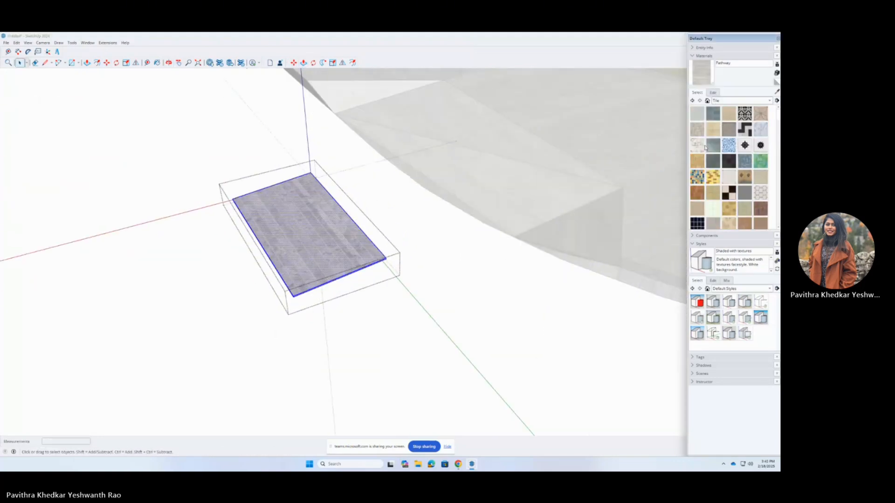
{"action": "left_click", "coordinate": [761, 209]}
{"action": "left_click", "coordinate": [745, 209]}
{"action": "left_click", "coordinate": [730, 146]}
{"action": "left_click", "coordinate": [332, 237]}
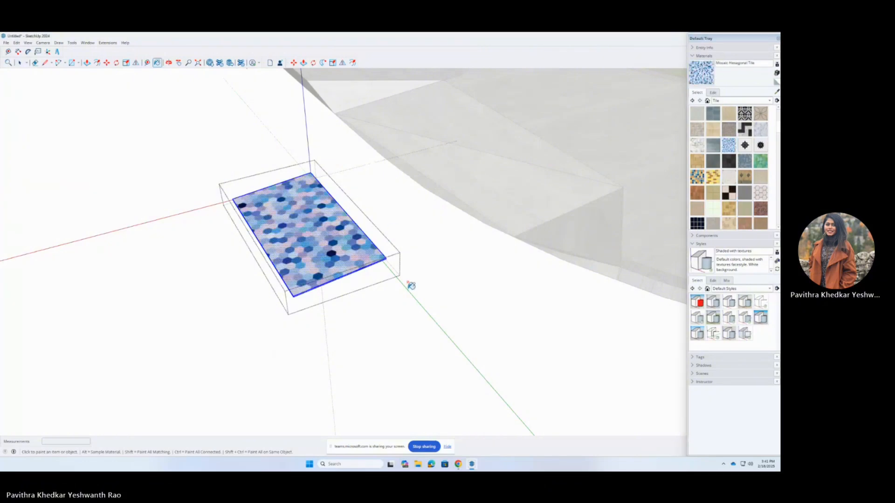
Move the mosaic tile slab onto the curb ramp and adjust its position there.
{"action": "key", "text": "space"}
{"action": "left_click", "coordinate": [410, 284]}
{"action": "key", "text": "m"}
{"action": "middle_click_drag", "start_coordinate": [336, 275], "coordinate": [457, 233]}
{"action": "scroll", "coordinate": [457, 225], "scroll_direction": "up", "scroll_amount": 5}
{"action": "left_click", "coordinate": [439, 254]}
{"action": "scroll", "coordinate": [439, 254], "scroll_direction": "down", "scroll_amount": 5}
{"action": "left_click", "coordinate": [247, 239]}
{"action": "middle_click_drag", "start_coordinate": [248, 240], "coordinate": [376, 233]}
{"action": "left_click", "coordinate": [388, 314]}
{"action": "left_click", "coordinate": [429, 314]}
Open the mosaic tile slab for editing and adjust its side face with Push/Pull.
{"action": "key", "text": "space"}
{"action": "double_click", "coordinate": [300, 270]}
{"action": "key", "text": "p"}
{"action": "scroll", "coordinate": [327, 205], "scroll_direction": "up", "scroll_amount": 3}
{"action": "left_click", "coordinate": [309, 216]}
{"action": "left_click", "coordinate": [302, 250]}
{"action": "middle_click_drag", "start_coordinate": [302, 251], "coordinate": [209, 254]}
{"action": "scroll", "coordinate": [422, 257], "scroll_direction": "up", "scroll_amount": 3}
{"action": "key", "text": "space"}
{"action": "middle_click_drag", "start_coordinate": [421, 258], "coordinate": [154, 126]}
{"action": "middle_click_drag", "start_coordinate": [442, 160], "coordinate": [440, 244]}
{"action": "scroll", "coordinate": [424, 203], "scroll_direction": "down", "scroll_amount": 4}
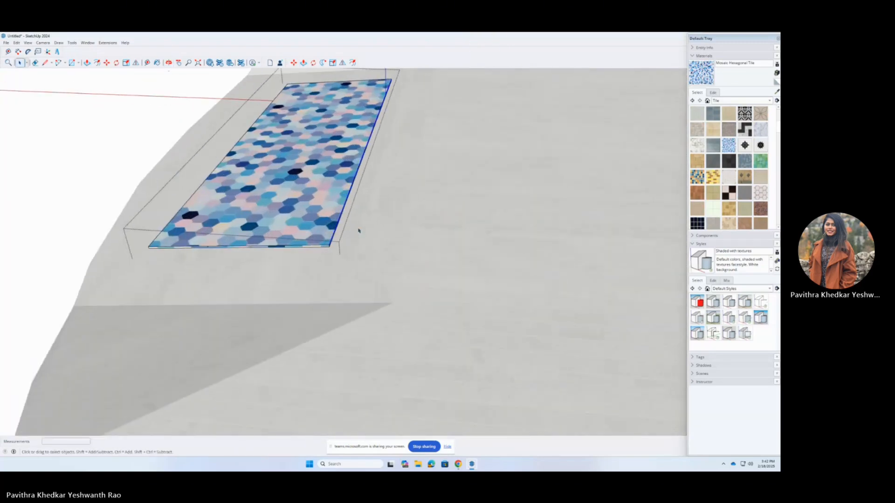
{"action": "scroll", "coordinate": [345, 243], "scroll_direction": "up", "scroll_amount": 4}
{"action": "middle_click_drag", "start_coordinate": [345, 243], "coordinate": [322, 140]}
{"action": "key", "text": "p"}
{"action": "middle_click_drag", "start_coordinate": [164, 312], "coordinate": [415, 305]}
{"action": "scroll", "coordinate": [209, 393], "scroll_direction": "down", "scroll_amount": 4}
{"action": "scroll", "coordinate": [289, 256], "scroll_direction": "up", "scroll_amount": 8}
{"action": "key", "text": "l"}
{"action": "left_click", "coordinate": [280, 260]}
{"action": "key", "text": "p"}
{"action": "left_click", "coordinate": [280, 261]}
{"action": "key", "text": "Escape"}
Draw a line across the tile slab's thin end face near one corner.
{"action": "scroll", "coordinate": [278, 262], "scroll_direction": "down", "scroll_amount": 5}
{"action": "scroll", "coordinate": [415, 306], "scroll_direction": "up", "scroll_amount": 5}
{"action": "key", "text": "l"}
{"action": "key", "text": "l"}
{"action": "scroll", "coordinate": [399, 300], "scroll_direction": "down", "scroll_amount": 2}
{"action": "left_click", "coordinate": [357, 295]}
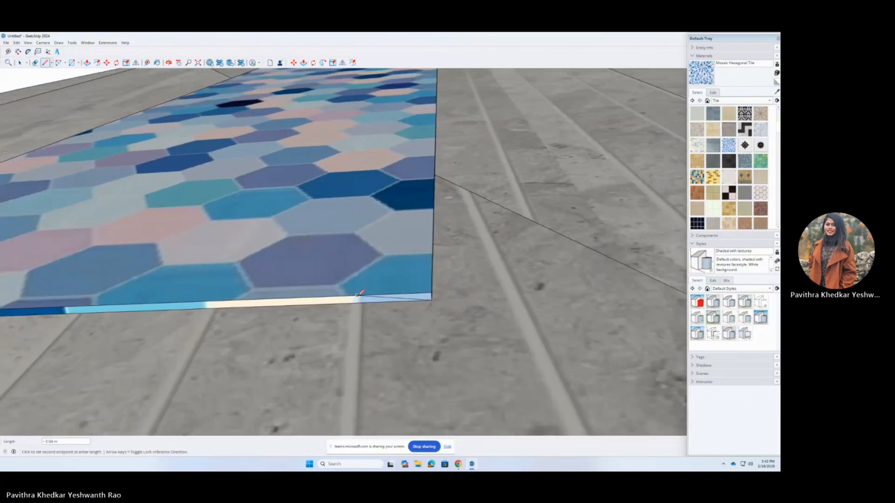
{"action": "key", "text": "space"}
{"action": "double_click", "coordinate": [407, 292]}
Draw a line on the slab's thin end face starting from its opposite corner, and finish editing the slab.
{"action": "key", "text": "l"}
{"action": "scroll", "coordinate": [407, 292], "scroll_direction": "down", "scroll_amount": 4}
{"action": "scroll", "coordinate": [89, 310], "scroll_direction": "up", "scroll_amount": 3}
{"action": "left_click", "coordinate": [79, 314]}
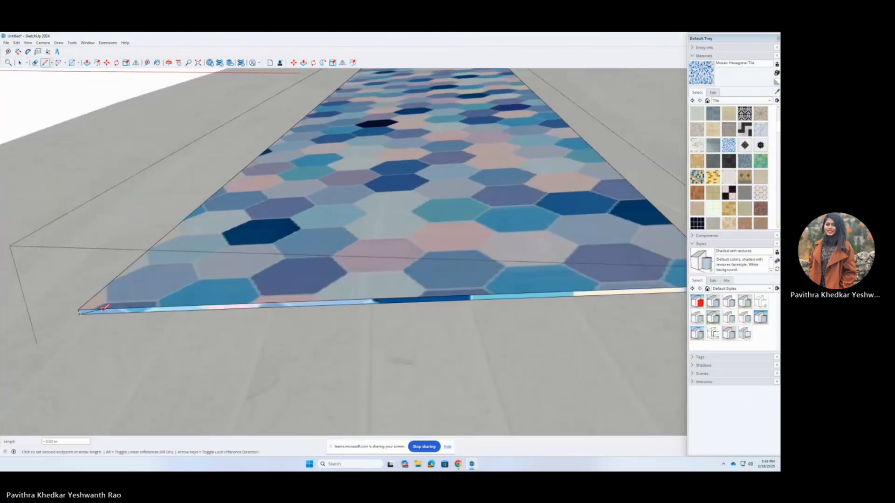
{"action": "scroll", "coordinate": [84, 315], "scroll_direction": "down", "scroll_amount": 5}
{"action": "scroll", "coordinate": [323, 306], "scroll_direction": "up", "scroll_amount": 5}
{"action": "left_click", "coordinate": [323, 306]}
{"action": "left_click", "coordinate": [336, 243]}
{"action": "key", "text": "space"}
{"action": "left_click", "coordinate": [420, 242]}
Examine both curb ramps with the mosaic tile strip and the remaining intersection blocks.
{"action": "scroll", "coordinate": [420, 242], "scroll_direction": "down", "scroll_amount": 5}
{"action": "middle_click_drag", "start_coordinate": [419, 243], "coordinate": [604, 361]}
{"action": "scroll", "coordinate": [327, 299], "scroll_direction": "down", "scroll_amount": 6}
{"action": "middle_click_drag", "start_coordinate": [414, 287], "coordinate": [489, 311]}
{"action": "left_click", "coordinate": [551, 293]}
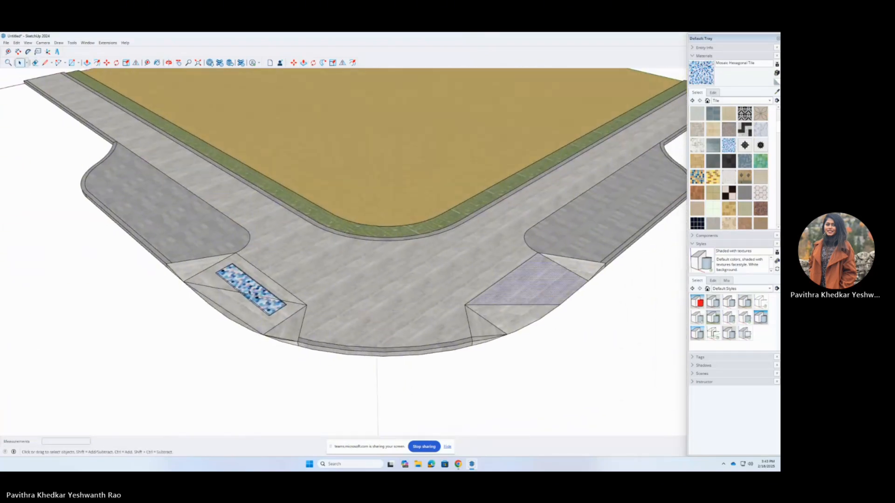
{"action": "left_click", "coordinate": [236, 252]}
{"action": "left_click", "coordinate": [556, 372]}
{"action": "left_click", "coordinate": [570, 228]}
{"action": "scroll", "coordinate": [321, 320], "scroll_direction": "up", "scroll_amount": 8}
{"action": "middle_click_drag", "start_coordinate": [602, 308], "coordinate": [556, 287]}
{"action": "scroll", "coordinate": [556, 287], "scroll_direction": "down", "scroll_amount": 10}
{"action": "middle_click_drag", "start_coordinate": [335, 363], "coordinate": [287, 240]}
{"action": "scroll", "coordinate": [185, 380], "scroll_direction": "down", "scroll_amount": 8}
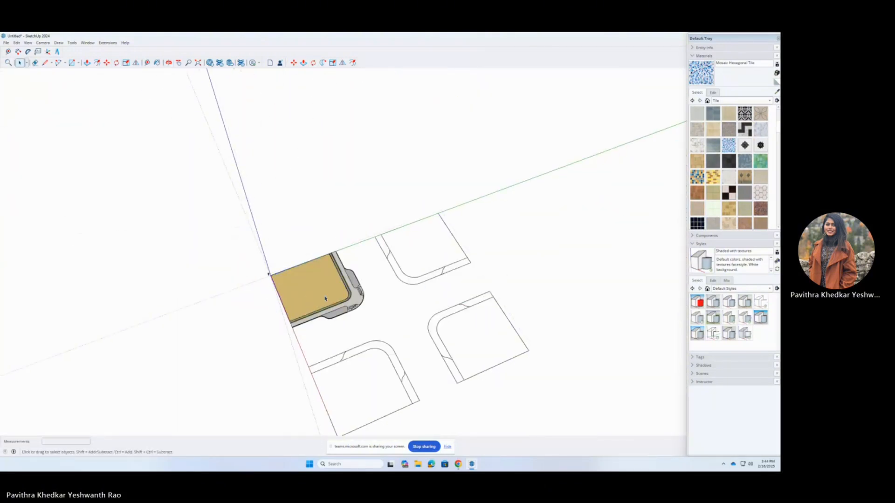
Examine the three remaining corner block outlines of the intersection, selecting them in turn.
{"action": "scroll", "coordinate": [290, 290], "scroll_direction": "up", "scroll_amount": 3}
{"action": "key", "text": "space"}
{"action": "left_click", "coordinate": [372, 299]}
{"action": "left_click", "coordinate": [428, 262]}
{"action": "left_click", "coordinate": [433, 263]}
{"action": "scroll", "coordinate": [445, 265], "scroll_direction": "down", "scroll_amount": 2}
{"action": "left_click", "coordinate": [445, 265]}
{"action": "scroll", "coordinate": [426, 273], "scroll_direction": "up", "scroll_amount": 4}
{"action": "left_click", "coordinate": [422, 270]}
{"action": "scroll", "coordinate": [281, 286], "scroll_direction": "down", "scroll_amount": 4}
{"action": "scroll", "coordinate": [349, 280], "scroll_direction": "down", "scroll_amount": 3}
{"action": "left_click", "coordinate": [418, 249]}
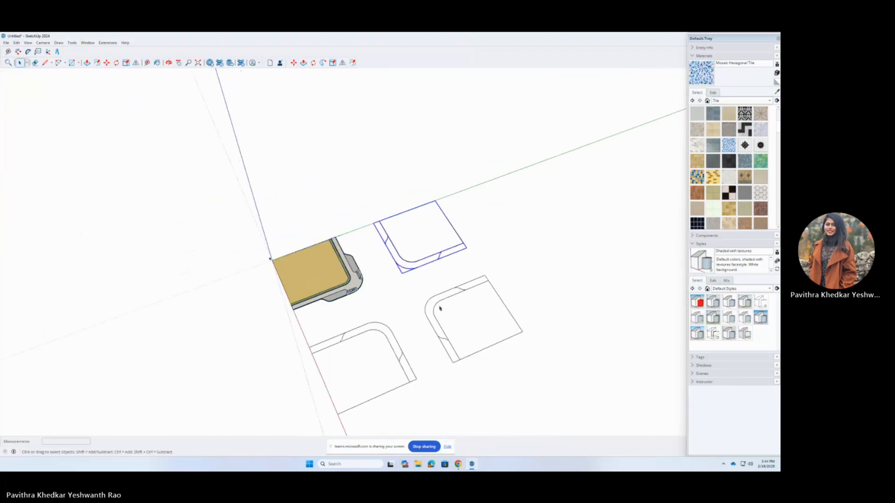
Place 3D text reading "If they are all the same dimentions" on the block outline beside the green axis.
{"action": "left_click", "coordinate": [58, 52]}
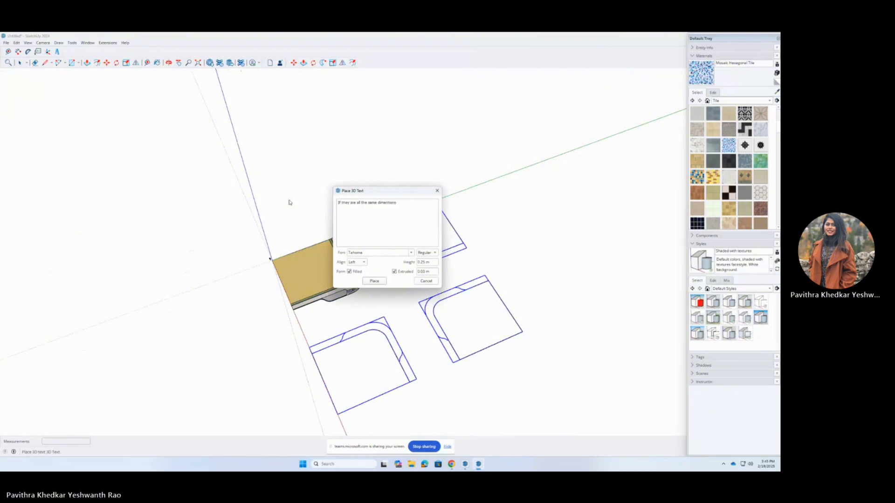
{"action": "left_click", "coordinate": [374, 281]}
{"action": "left_click", "coordinate": [414, 227]}
{"action": "scroll", "coordinate": [414, 227], "scroll_direction": "up", "scroll_amount": 5}
{"action": "scroll", "coordinate": [420, 240], "scroll_direction": "down", "scroll_amount": 8}
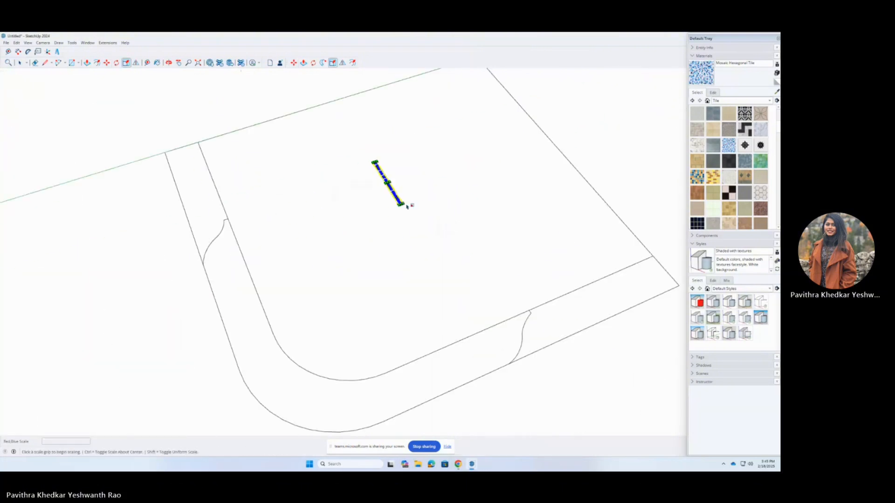
Scale up the 3D text, move it beside the finished block and rotate it parallel to the green axis.
{"action": "left_click", "coordinate": [490, 259]}
{"action": "key", "text": "m"}
{"action": "left_click_drag", "start_coordinate": [537, 346], "coordinate": [392, 271]}
{"action": "key", "text": "q"}
{"action": "left_click", "coordinate": [325, 209]}
{"action": "key", "text": "space"}
{"action": "scroll", "coordinate": [466, 228], "scroll_direction": "up", "scroll_amount": 3}
Create guide lines along the outer edges of the remaining block outlines to mark the intersection's boundary.
{"action": "key", "text": "t"}
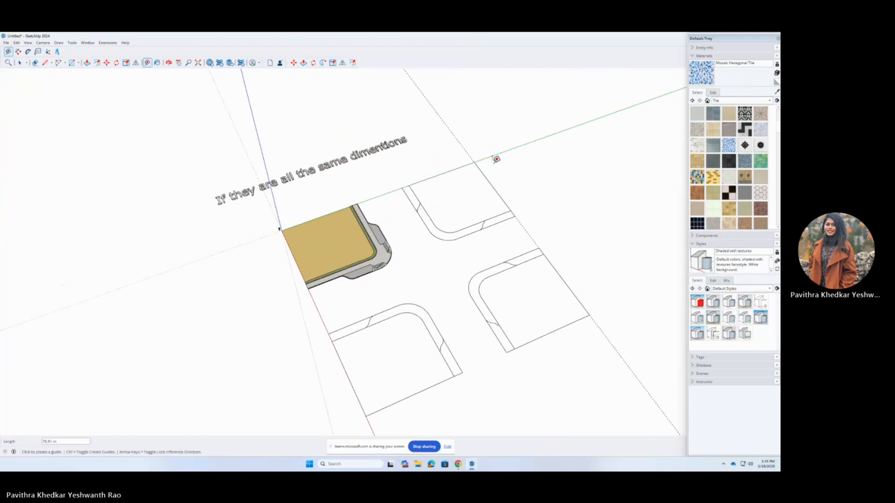
{"action": "key", "text": "space"}
{"action": "scroll", "coordinate": [354, 373], "scroll_direction": "up", "scroll_amount": 1}
Move the three remaining corner outlines away along the green axis and delete their leftover block outlines.
{"action": "left_click", "coordinate": [410, 355]}
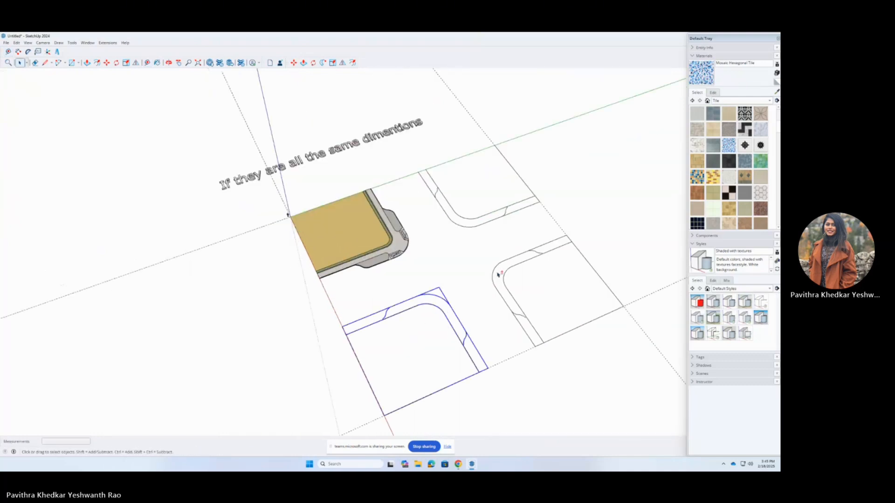
{"action": "key", "text": "m"}
{"action": "scroll", "coordinate": [298, 305], "scroll_direction": "down", "scroll_amount": 4}
{"action": "left_click_drag", "start_coordinate": [412, 214], "coordinate": [591, 148]}
{"action": "key", "text": "space"}
{"action": "left_click", "coordinate": [390, 250]}
{"action": "key", "text": "Delete"}
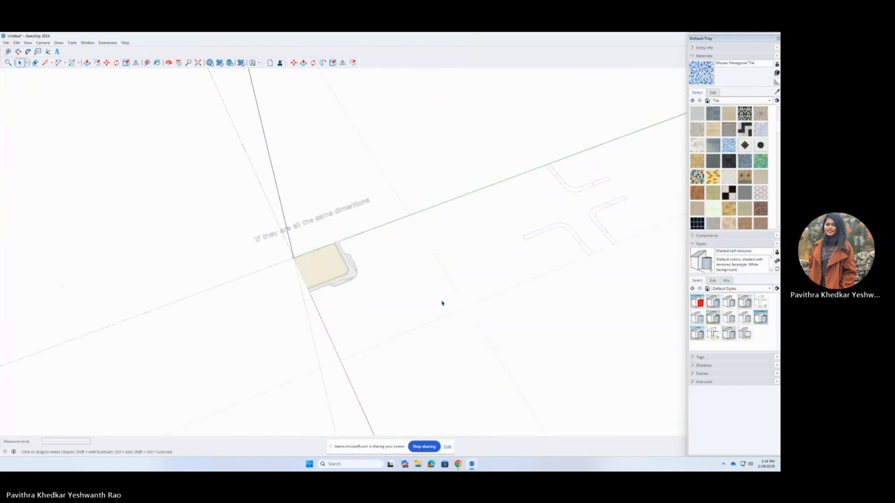
Try to copy the finished corner block to the guide intersection on the green axis.
{"action": "key", "text": "m"}
{"action": "scroll", "coordinate": [298, 261], "scroll_direction": "up", "scroll_amount": 5}
{"action": "scroll", "coordinate": [299, 261], "scroll_direction": "up", "scroll_amount": 4}
{"action": "key", "text": "space"}
{"action": "left_click", "coordinate": [441, 334], "text": "shift"}
{"action": "key", "text": "m"}
{"action": "scroll", "coordinate": [239, 326], "scroll_direction": "down", "scroll_amount": 5}
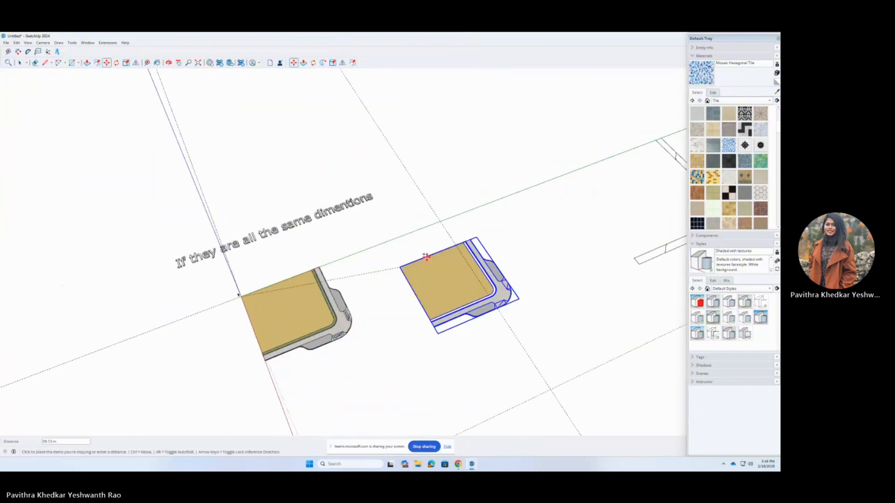
{"action": "left_click", "coordinate": [244, 299]}
{"action": "key", "text": "ctrl"}
{"action": "left_click", "coordinate": [441, 221]}
Try to rotate the copied corner block towards the intersection and move it onto the guide corner.
{"action": "left_click", "coordinate": [439, 220]}
{"action": "left_click", "coordinate": [464, 256]}
{"action": "left_click", "coordinate": [395, 237]}
{"action": "scroll", "coordinate": [444, 308], "scroll_direction": "up", "scroll_amount": 2}
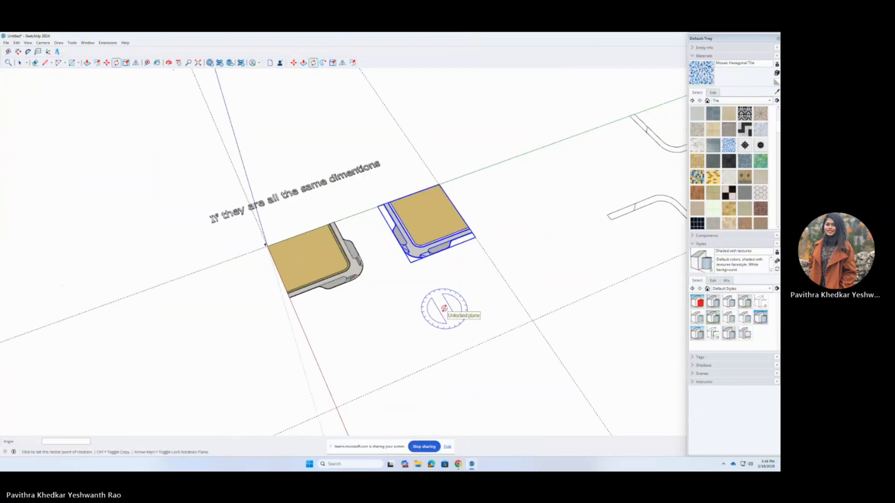
{"action": "scroll", "coordinate": [380, 209], "scroll_direction": "up", "scroll_amount": 2}
{"action": "key", "text": "m"}
{"action": "left_click", "coordinate": [376, 205]}
{"action": "left_click", "coordinate": [461, 174]}
Try to flip and reposition the copied corner block, and delete the copy.
{"action": "left_click", "coordinate": [343, 63]}
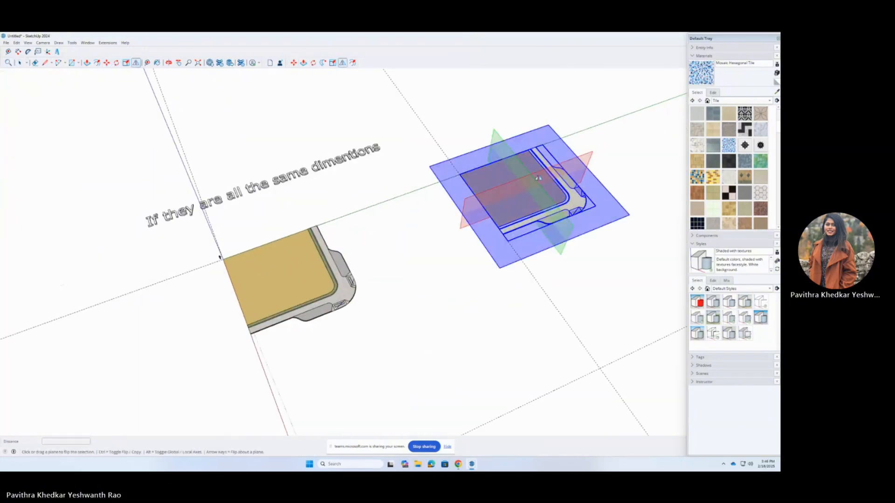
{"action": "key", "text": "m"}
{"action": "left_click", "coordinate": [543, 145]}
{"action": "left_click", "coordinate": [460, 176]}
{"action": "key", "text": "space"}
{"action": "scroll", "coordinate": [420, 222], "scroll_direction": "up", "scroll_amount": 5}
{"action": "key", "text": "Delete"}
Select the whole finished corner block and copy it along the green axis to the guide corner.
{"action": "scroll", "coordinate": [356, 280], "scroll_direction": "up", "scroll_amount": 3}
{"action": "left_click", "coordinate": [370, 247]}
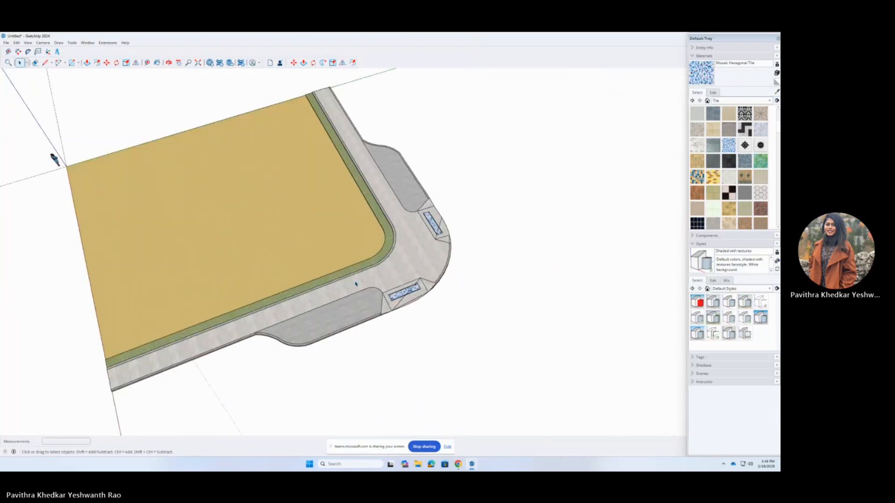
{"action": "triple_click", "coordinate": [427, 289]}
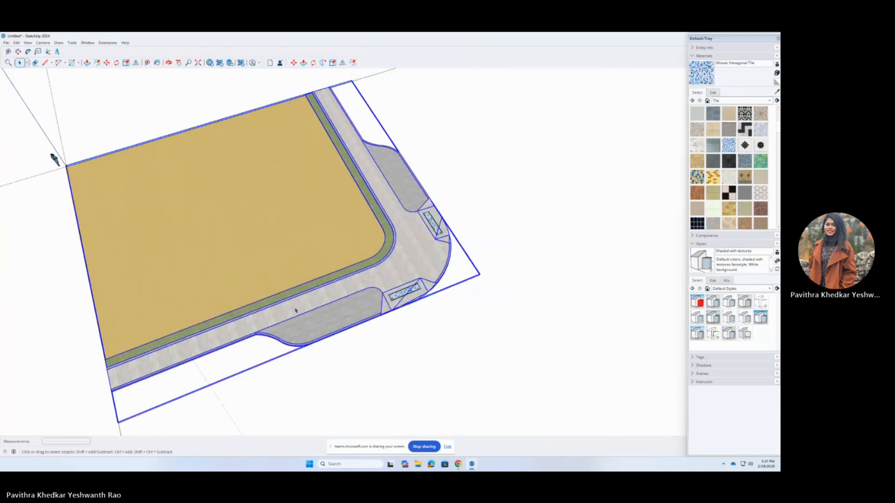
{"action": "scroll", "coordinate": [295, 310], "scroll_direction": "down", "scroll_amount": 4}
{"action": "key", "text": "m"}
{"action": "key", "text": "ctrl"}
{"action": "left_click", "coordinate": [186, 241]}
{"action": "left_click", "coordinate": [498, 134]}
Flip the copied block so its curved corner faces the intersection, and align its outer corner with the guides.
{"action": "left_click", "coordinate": [343, 62]}
{"action": "left_click", "coordinate": [552, 96]}
{"action": "key", "text": "m"}
{"action": "left_click", "coordinate": [603, 98]}
{"action": "left_click", "coordinate": [498, 134]}
Copy the two corner blocks together along the red axis to the opposite side of the intersection.
{"action": "scroll", "coordinate": [434, 239], "scroll_direction": "down", "scroll_amount": 3}
{"action": "key", "text": "space"}
{"action": "left_click", "coordinate": [322, 173], "text": "shift"}
{"action": "key", "text": "m"}
{"action": "key", "text": "ctrl"}
{"action": "left_click", "coordinate": [467, 91]}
Flip the two copied blocks towards the intersection and move their outer corner onto the guide.
{"action": "left_click", "coordinate": [137, 63]}
{"action": "left_click", "coordinate": [630, 299]}
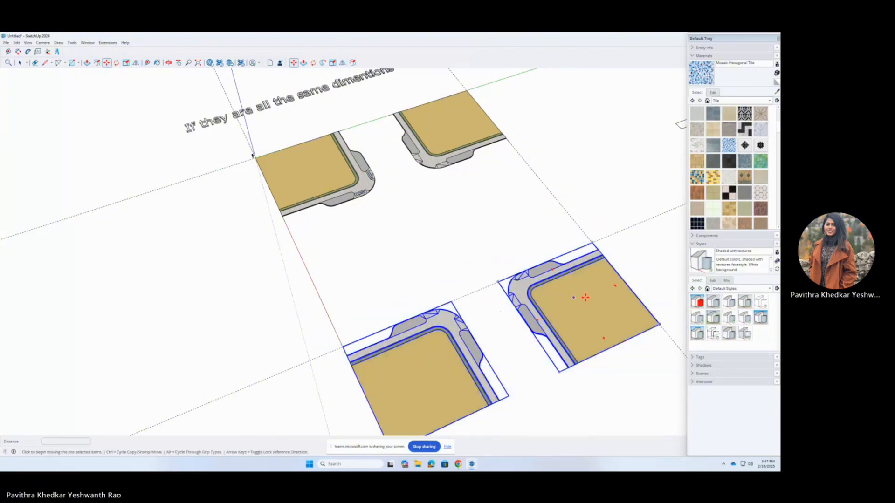
{"action": "key", "text": "m"}
{"action": "left_click", "coordinate": [659, 325]}
{"action": "left_click", "coordinate": [593, 243]}
Delete the three copied corner blocks that lack tile strips on their curb ramps.
{"action": "middle_click_drag", "start_coordinate": [490, 257], "coordinate": [552, 270]}
{"action": "key", "text": "space"}
{"action": "left_click", "coordinate": [574, 322]}
{"action": "scroll", "coordinate": [370, 247], "scroll_direction": "up", "scroll_amount": 5}
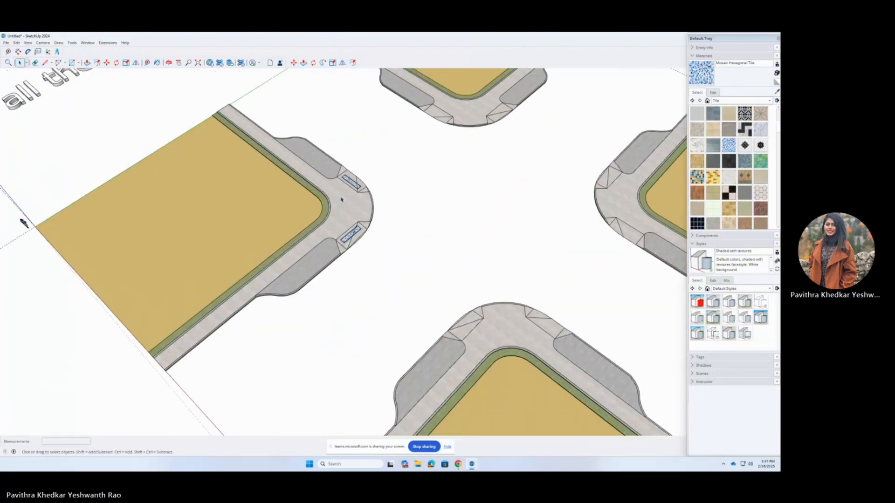
{"action": "scroll", "coordinate": [328, 218], "scroll_direction": "down", "scroll_amount": 5}
{"action": "left_click", "coordinate": [380, 152]}
{"action": "left_click", "coordinate": [485, 214], "text": "shift"}
{"action": "left_click", "coordinate": [380, 320], "text": "shift"}
{"action": "key", "text": "Delete"}
Copy the finished corner block, including both ramp tile strips, along the green axis to the guide corner.
{"action": "scroll", "coordinate": [313, 222], "scroll_direction": "up", "scroll_amount": 5}
{"action": "left_click", "coordinate": [361, 246]}
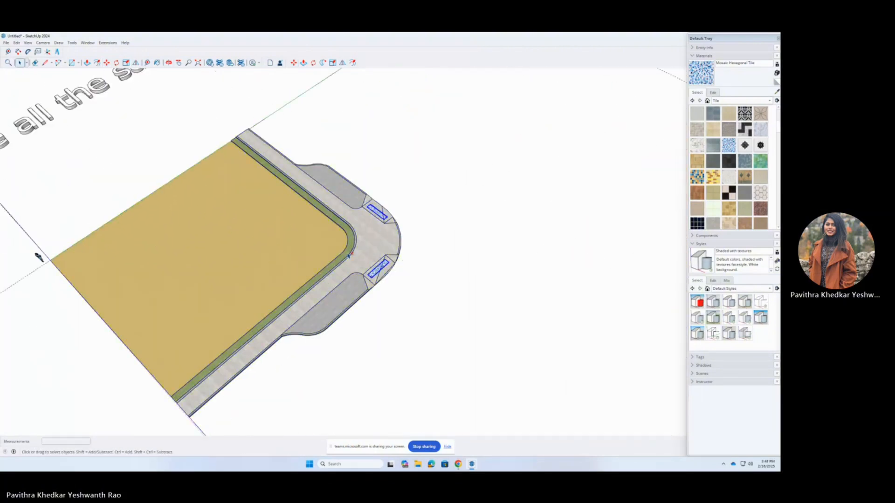
{"action": "scroll", "coordinate": [343, 261], "scroll_direction": "down", "scroll_amount": 5}
{"action": "key", "text": "m"}
{"action": "scroll", "coordinate": [252, 274], "scroll_direction": "up", "scroll_amount": 4}
{"action": "left_click", "coordinate": [188, 228]}
{"action": "key", "text": "ctrl"}
{"action": "scroll", "coordinate": [198, 270], "scroll_direction": "down", "scroll_amount": 4}
{"action": "left_click", "coordinate": [344, 155]}
{"action": "middle_click_drag", "start_coordinate": [401, 224], "coordinate": [345, 210]}
Flip the copied block with its tile strips to face the intersection and align it with the guide corner.
{"action": "left_click", "coordinate": [135, 63]}
{"action": "left_click", "coordinate": [447, 104]}
{"action": "key", "text": "m"}
{"action": "scroll", "coordinate": [490, 87], "scroll_direction": "up", "scroll_amount": 6}
{"action": "middle_click_drag", "start_coordinate": [541, 126], "coordinate": [563, 175]}
Copy both tiled corner blocks together along the red axis to the opposite side of the intersection.
{"action": "scroll", "coordinate": [349, 206], "scroll_direction": "down", "scroll_amount": 7}
{"action": "key", "text": "space"}
{"action": "left_click", "coordinate": [320, 270], "text": "shift"}
{"action": "key", "text": "m"}
{"action": "scroll", "coordinate": [236, 280], "scroll_direction": "up", "scroll_amount": 5}
{"action": "left_click", "coordinate": [236, 280]}
{"action": "key", "text": "ctrl"}
{"action": "left_click", "coordinate": [513, 262]}
Flip the two tiled copies to face the intersection and snap them to the guide lines.
{"action": "left_click", "coordinate": [136, 62]}
{"action": "left_click", "coordinate": [483, 224]}
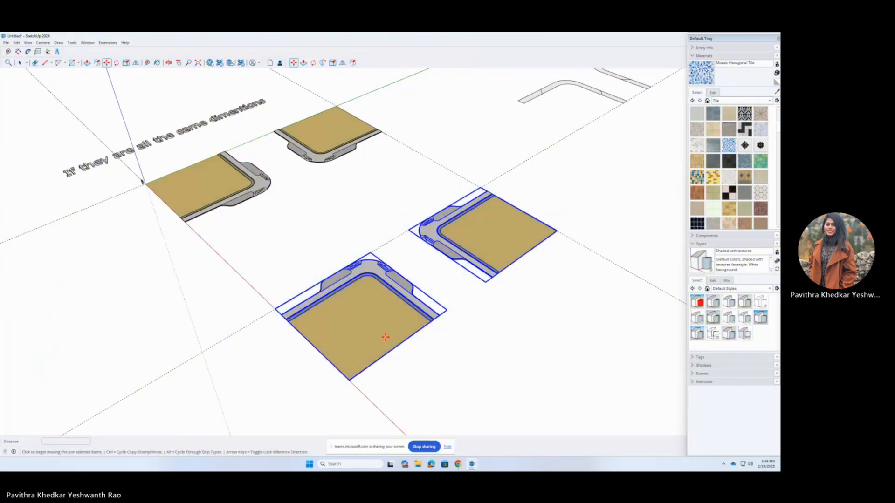
{"action": "key", "text": "m"}
{"action": "scroll", "coordinate": [345, 402], "scroll_direction": "up", "scroll_amount": 5}
{"action": "left_click", "coordinate": [370, 282]}
{"action": "scroll", "coordinate": [485, 308], "scroll_direction": "down", "scroll_amount": 5}
{"action": "left_click", "coordinate": [383, 246]}
{"action": "scroll", "coordinate": [385, 245], "scroll_direction": "up", "scroll_amount": 5}
{"action": "scroll", "coordinate": [351, 338], "scroll_direction": "down", "scroll_amount": 10}
Unhide all hidden objects to bring back the street reference image beneath the four blocks.
{"action": "key", "text": "space"}
{"action": "left_click", "coordinate": [462, 340]}
{"action": "middle_click_drag", "start_coordinate": [461, 340], "coordinate": [425, 329]}
{"action": "scroll", "coordinate": [345, 289], "scroll_direction": "up", "scroll_amount": 5}
{"action": "left_click", "coordinate": [227, 139]}
{"action": "left_click", "coordinate": [196, 112]}
{"action": "left_click", "coordinate": [16, 43]}
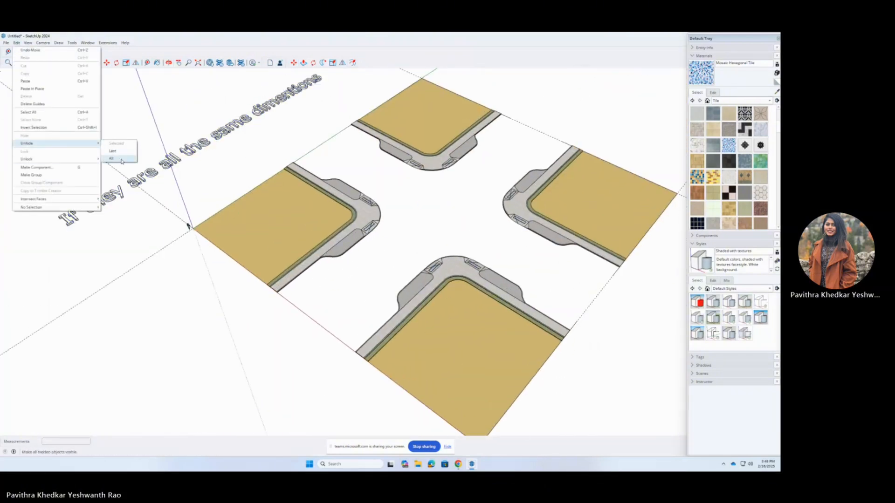
{"action": "left_click", "coordinate": [28, 144]}
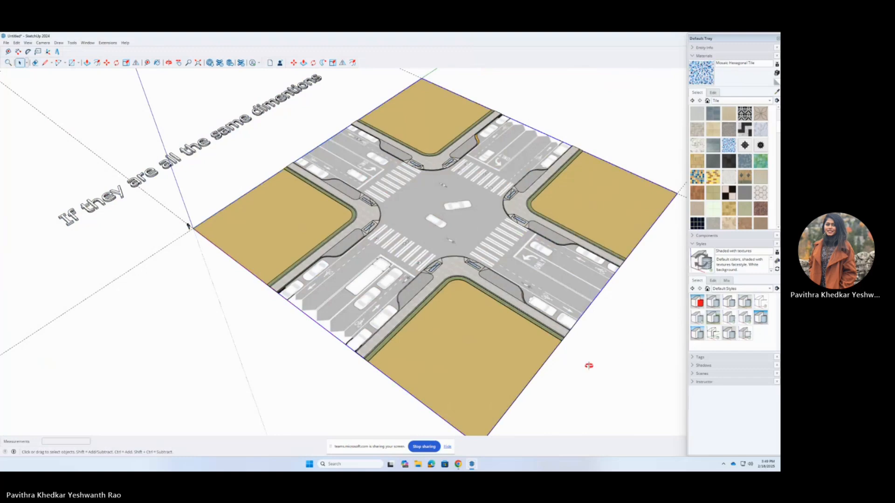
Compare the blocks with the reference image and move the image away, above and behind the model.
{"action": "middle_click_drag", "start_coordinate": [617, 362], "coordinate": [657, 211]}
{"action": "scroll", "coordinate": [410, 212], "scroll_direction": "up", "scroll_amount": 5}
{"action": "middle_click_drag", "start_coordinate": [396, 275], "coordinate": [386, 336]}
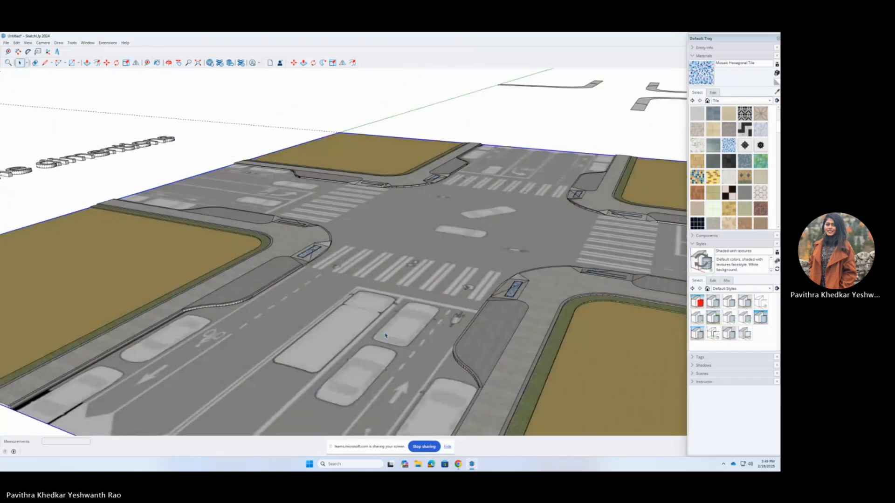
{"action": "scroll", "coordinate": [377, 332], "scroll_direction": "down", "scroll_amount": 5}
{"action": "key", "text": "m"}
{"action": "left_click", "coordinate": [366, 330]}
{"action": "left_click", "coordinate": [311, 155]}
{"action": "left_click", "coordinate": [16, 43]}
{"action": "left_click", "coordinate": [131, 159]}
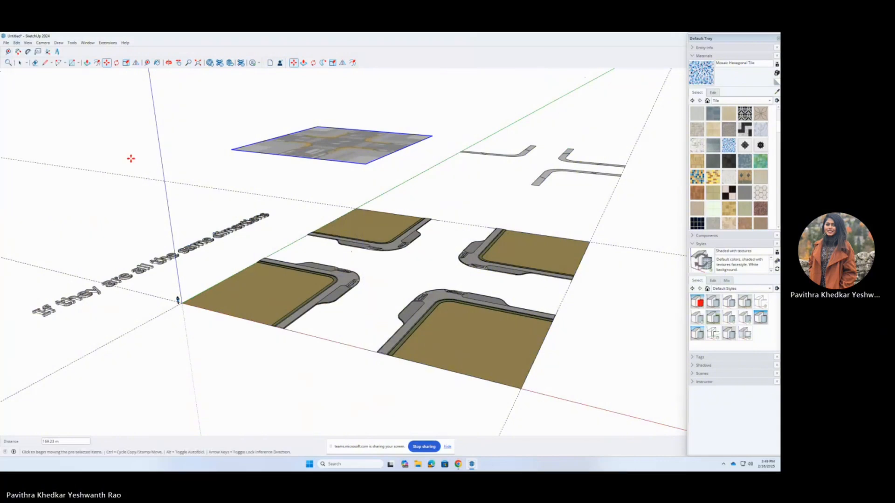
Apply the Shaded with textures style to the model.
{"action": "left_click", "coordinate": [744, 317]}
{"action": "mouse_move", "coordinate": [601, 212]}
{"action": "middle_mouse_down"}
{"action": "mouse_move", "coordinate": [501, 234]}
{"action": "mouse_move", "coordinate": [471, 251]}
{"action": "mouse_move", "coordinate": [539, 257]}
{"action": "middle_mouse_up"}
{"action": "scroll", "coordinate": [473, 250], "scroll_direction": "down", "scroll_amount": 4}
{"action": "left_click", "coordinate": [485, 251]}
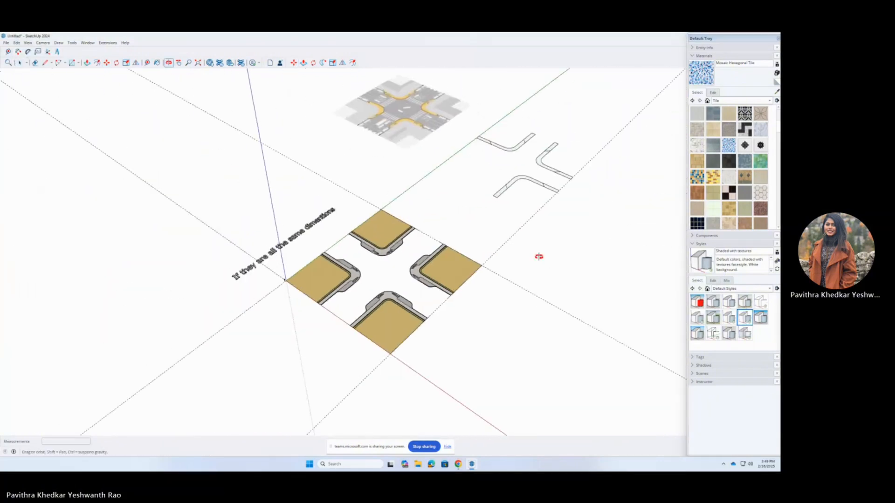
Examine the four corner blocks, the moved reference image and the spare sidewalk outlines from several distances.
{"action": "double_click", "coordinate": [389, 231]}
{"action": "left_click", "coordinate": [530, 186]}
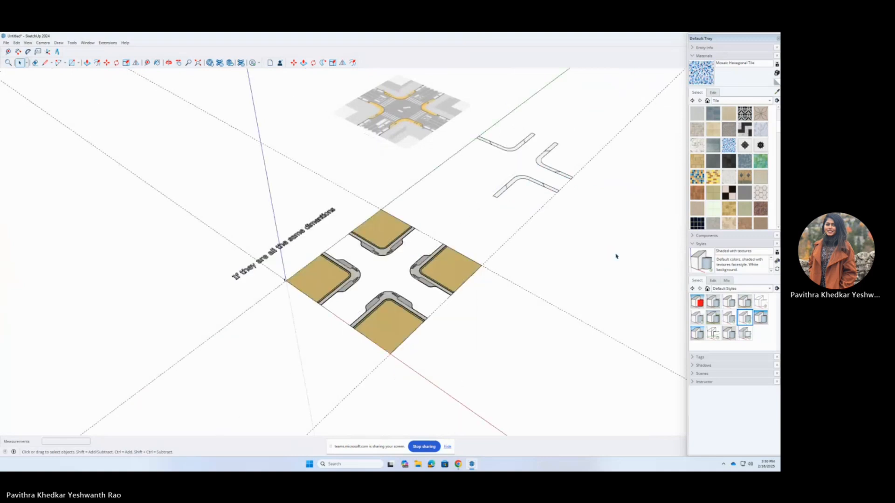
{"action": "scroll", "coordinate": [442, 248], "scroll_direction": "down", "scroll_amount": 4}
{"action": "scroll", "coordinate": [447, 196], "scroll_direction": "up", "scroll_amount": 4}
{"action": "scroll", "coordinate": [369, 197], "scroll_direction": "down", "scroll_amount": 5}
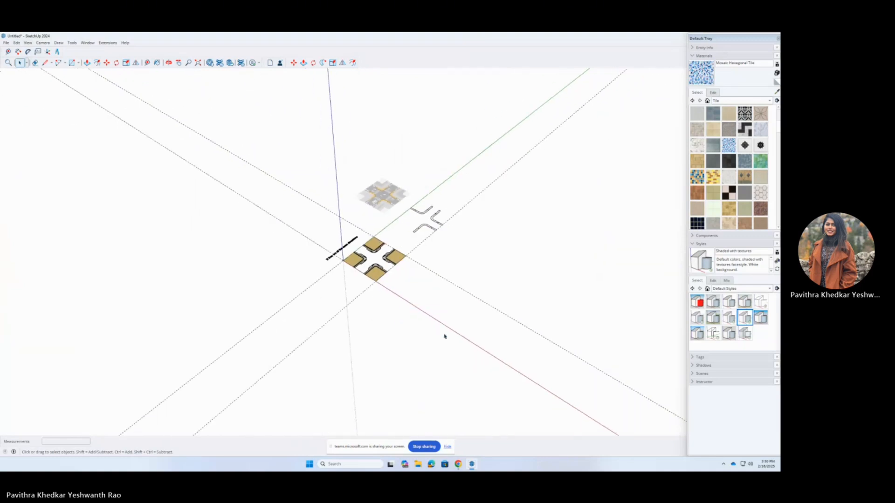
{"action": "scroll", "coordinate": [371, 262], "scroll_direction": "up", "scroll_amount": 6}
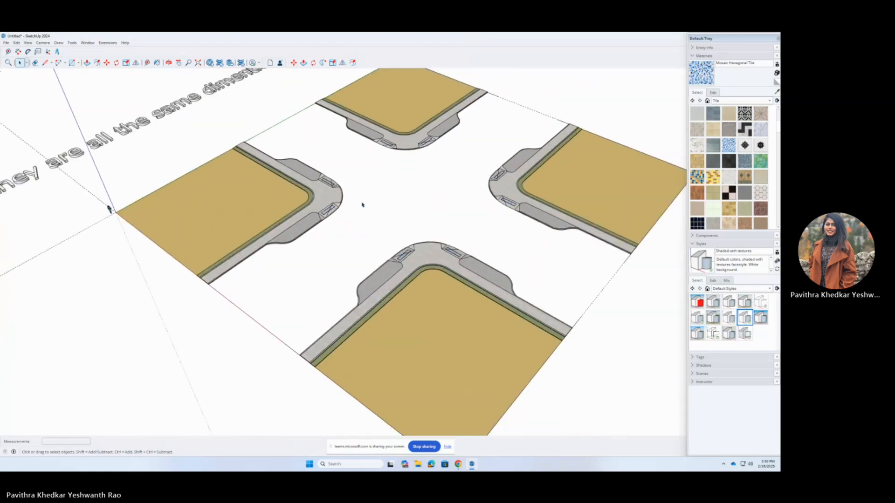
{"action": "scroll", "coordinate": [303, 276], "scroll_direction": "down", "scroll_amount": 5}
{"action": "scroll", "coordinate": [366, 93], "scroll_direction": "up", "scroll_amount": 6}
{"action": "middle_click_drag", "start_coordinate": [375, 172], "coordinate": [442, 108]}
{"action": "left_click", "coordinate": [400, 239]}
Show the hidden objects and unhide the street surface group between the four corner blocks.
{"action": "scroll", "coordinate": [400, 239], "scroll_direction": "down", "scroll_amount": 5}
{"action": "left_click", "coordinate": [28, 42]}
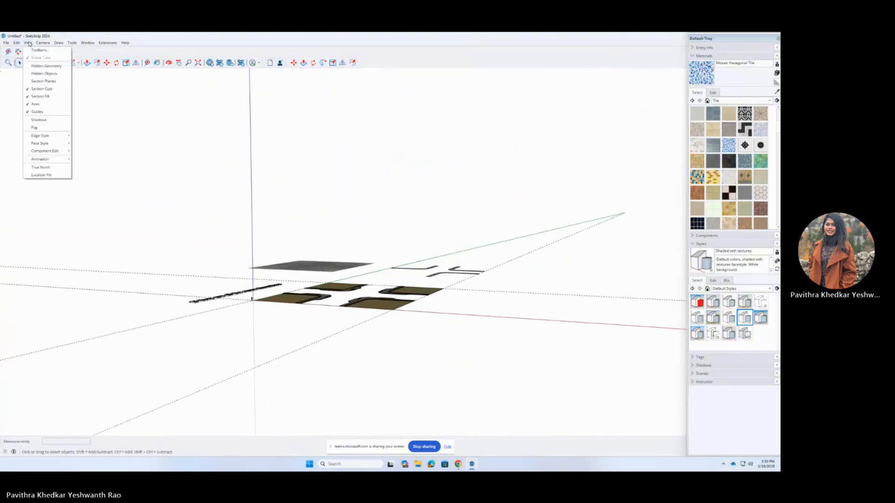
{"action": "left_click", "coordinate": [37, 75]}
{"action": "middle_click_drag", "start_coordinate": [242, 223], "coordinate": [269, 305]}
{"action": "scroll", "coordinate": [317, 340], "scroll_direction": "up", "scroll_amount": 5}
{"action": "left_click", "coordinate": [402, 284]}
{"action": "right_click", "coordinate": [404, 284]}
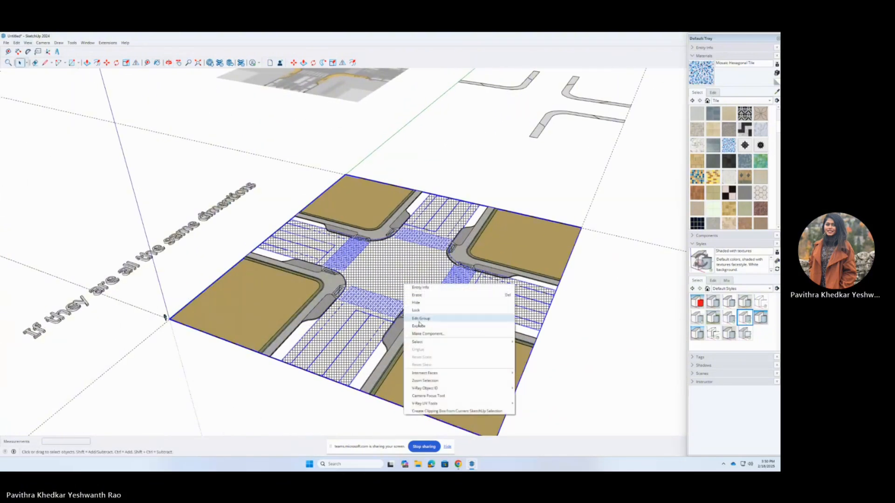
{"action": "key", "text": "Escape"}
{"action": "double_click", "coordinate": [414, 295]}
{"action": "right_click", "coordinate": [409, 290]}
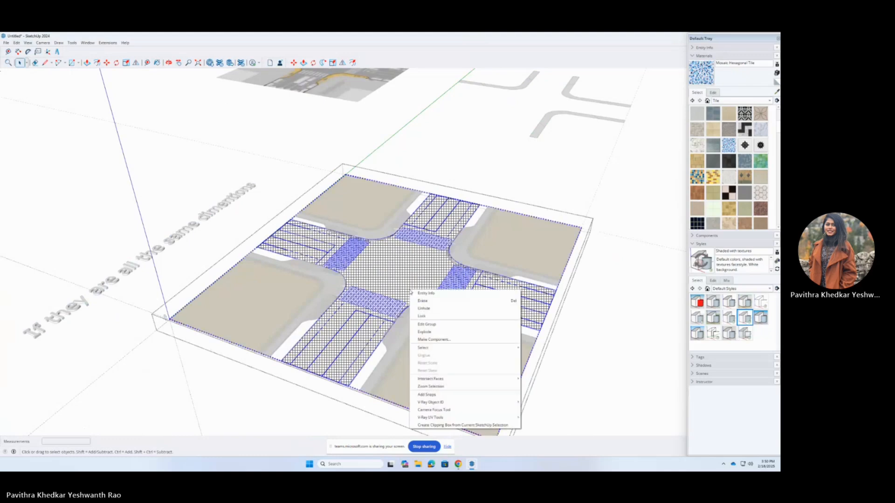
{"action": "left_click", "coordinate": [423, 309]}
Inside the street group, select the whole road surface with its markings and lower it by 6".
{"action": "left_click", "coordinate": [578, 312]}
{"action": "middle_click_drag", "start_coordinate": [499, 313], "coordinate": [461, 311]}
{"action": "scroll", "coordinate": [237, 356], "scroll_direction": "up", "scroll_amount": 5}
{"action": "double_click", "coordinate": [237, 356]}
{"action": "scroll", "coordinate": [236, 356], "scroll_direction": "up", "scroll_amount": 2}
{"action": "double_click", "coordinate": [220, 343]}
{"action": "left_click", "coordinate": [274, 286]}
{"action": "middle_click_drag", "start_coordinate": [274, 286], "coordinate": [286, 327]}
{"action": "scroll", "coordinate": [286, 239], "scroll_direction": "down", "scroll_amount": 6}
{"action": "left_click", "coordinate": [401, 289]}
{"action": "scroll", "coordinate": [401, 290], "scroll_direction": "up", "scroll_amount": 4}
{"action": "middle_click_drag", "start_coordinate": [401, 290], "coordinate": [380, 264]}
{"action": "left_click", "coordinate": [379, 263]}
{"action": "middle_click_drag", "start_coordinate": [238, 404], "coordinate": [248, 383]}
{"action": "scroll", "coordinate": [254, 377], "scroll_direction": "up", "scroll_amount": 1}
{"action": "key", "text": "m"}
{"action": "left_click", "coordinate": [290, 323]}
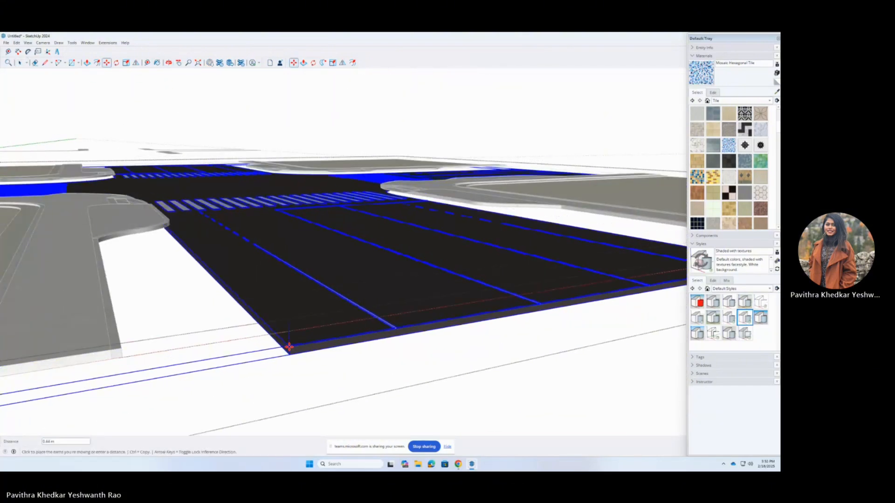
{"action": "type", "text": "6\""}
{"action": "key", "text": "Return"}
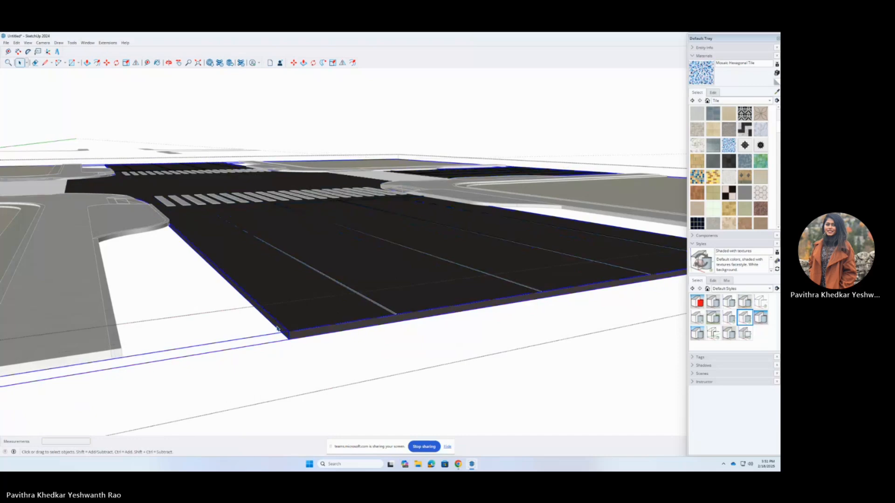
Push/Pull the first road arm's side faces outward to meet the neighbouring corner blocks' sidewalks.
{"action": "key", "text": "p"}
{"action": "left_click", "coordinate": [277, 327]}
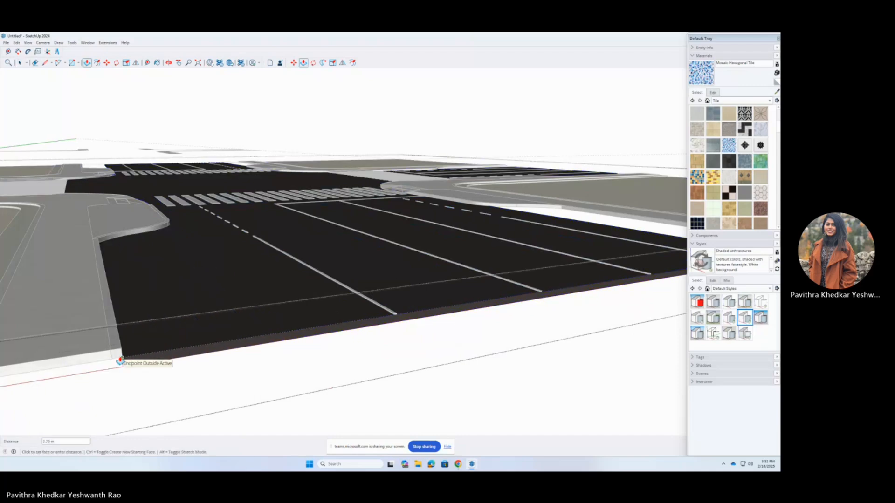
{"action": "left_click", "coordinate": [120, 360]}
{"action": "middle_click_drag", "start_coordinate": [120, 360], "coordinate": [121, 398]}
{"action": "middle_click_drag", "start_coordinate": [362, 284], "coordinate": [279, 256]}
{"action": "left_click", "coordinate": [338, 281]}
{"action": "scroll", "coordinate": [326, 281], "scroll_direction": "down", "scroll_amount": 5}
{"action": "middle_click_drag", "start_coordinate": [522, 298], "coordinate": [385, 332]}
{"action": "scroll", "coordinate": [559, 333], "scroll_direction": "up", "scroll_amount": 5}
{"action": "middle_click_drag", "start_coordinate": [445, 350], "coordinate": [122, 340]}
{"action": "left_click", "coordinate": [384, 318]}
Extend the next road arm's side faces outward until they reach the adjacent sidewalk edges.
{"action": "scroll", "coordinate": [383, 320], "scroll_direction": "down", "scroll_amount": 5}
{"action": "scroll", "coordinate": [266, 366], "scroll_direction": "up", "scroll_amount": 5}
{"action": "left_click", "coordinate": [341, 371]}
{"action": "left_click", "coordinate": [366, 363]}
{"action": "scroll", "coordinate": [367, 363], "scroll_direction": "down", "scroll_amount": 4}
{"action": "left_click", "coordinate": [229, 386]}
{"action": "scroll", "coordinate": [229, 386], "scroll_direction": "up", "scroll_amount": 5}
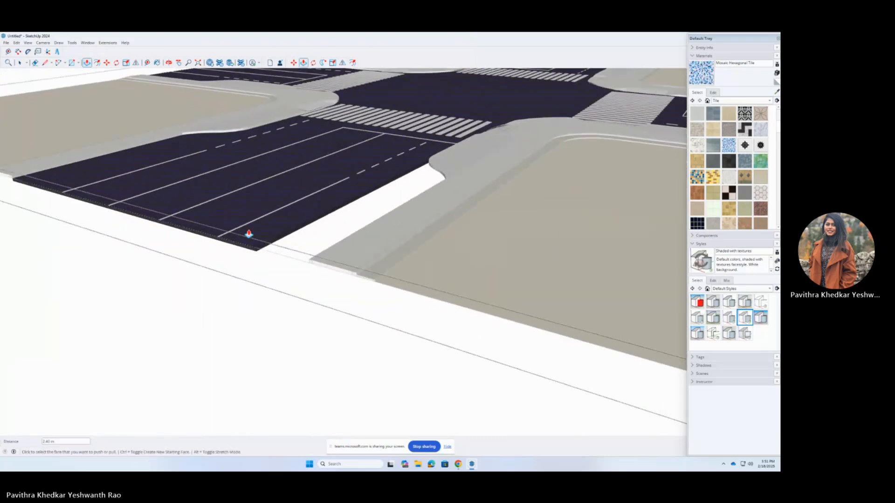
Extend the remaining road side faces to the sidewalk end corners and leave the street group.
{"action": "scroll", "coordinate": [261, 274], "scroll_direction": "down", "scroll_amount": 5}
{"action": "middle_click_drag", "start_coordinate": [261, 274], "coordinate": [557, 273]}
{"action": "scroll", "coordinate": [512, 281], "scroll_direction": "up", "scroll_amount": 5}
{"action": "left_click", "coordinate": [485, 297]}
{"action": "middle_click_drag", "start_coordinate": [485, 297], "coordinate": [116, 301]}
{"action": "scroll", "coordinate": [299, 258], "scroll_direction": "up", "scroll_amount": 4}
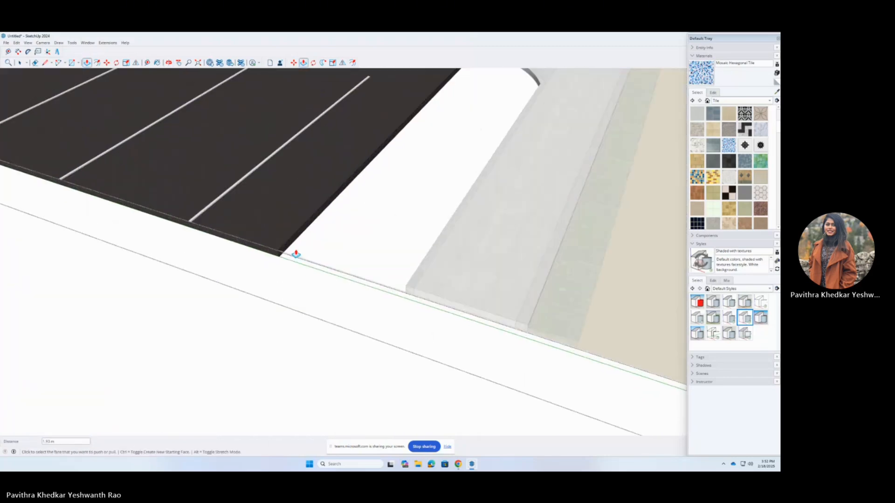
{"action": "left_click", "coordinate": [401, 299]}
{"action": "scroll", "coordinate": [376, 324], "scroll_direction": "down", "scroll_amount": 8}
{"action": "middle_click_drag", "start_coordinate": [376, 325], "coordinate": [98, 289]}
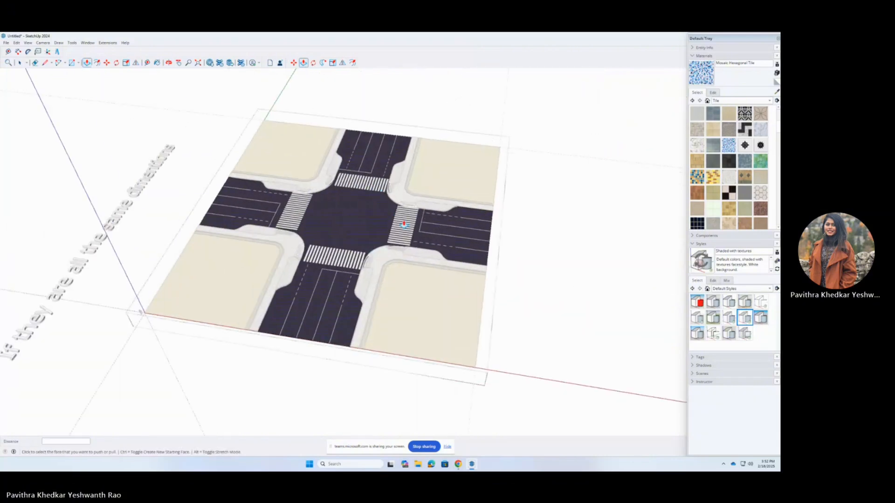
{"action": "scroll", "coordinate": [528, 282], "scroll_direction": "up", "scroll_amount": 4}
{"action": "key", "text": "space"}
{"action": "scroll", "coordinate": [591, 230], "scroll_direction": "down", "scroll_amount": 4}
{"action": "middle_click_drag", "start_coordinate": [591, 230], "coordinate": [478, 255]}
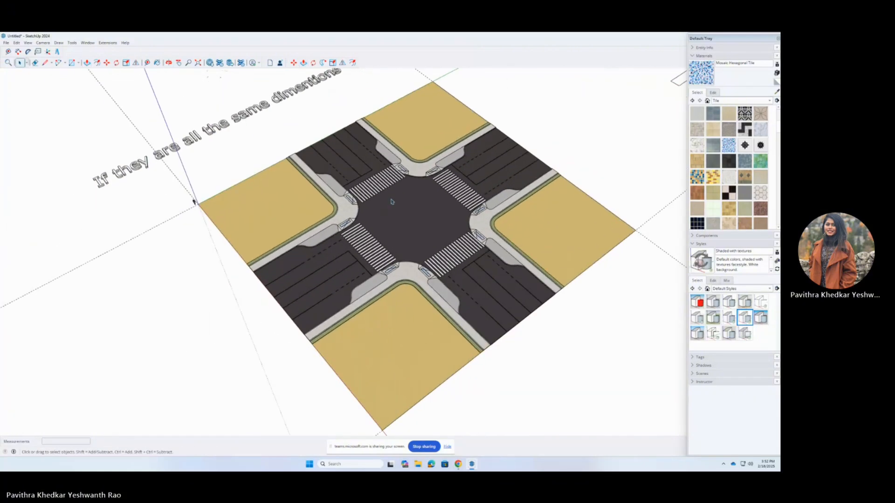
Delete the 3D text "If they are all the same dimentions" beside the intersection.
{"action": "double_click", "coordinate": [240, 120]}
{"action": "key", "text": "Escape"}
{"action": "left_click", "coordinate": [238, 120]}
{"action": "key", "text": "Delete"}
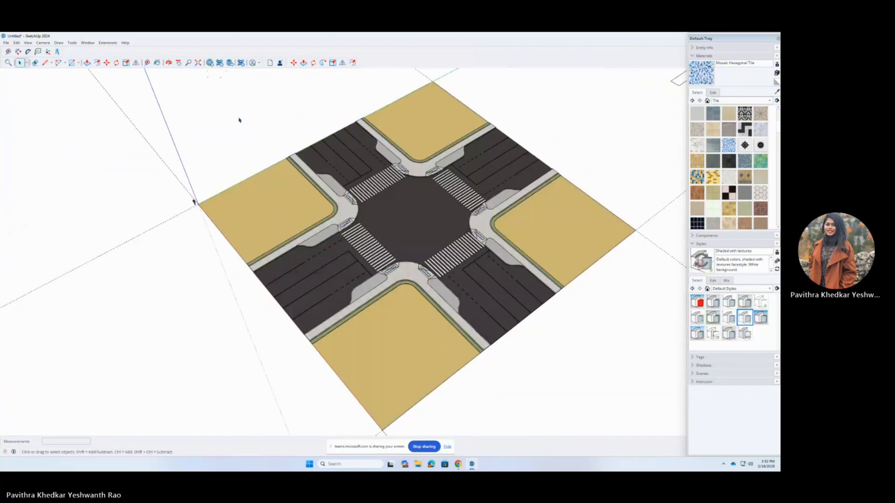
Examine the assembled intersection's crosswalks, curb ramps and road edges from several sides and distances.
{"action": "scroll", "coordinate": [238, 119], "scroll_direction": "down", "scroll_amount": 3}
{"action": "scroll", "coordinate": [356, 256], "scroll_direction": "up", "scroll_amount": 4}
{"action": "scroll", "coordinate": [355, 256], "scroll_direction": "up", "scroll_amount": 10}
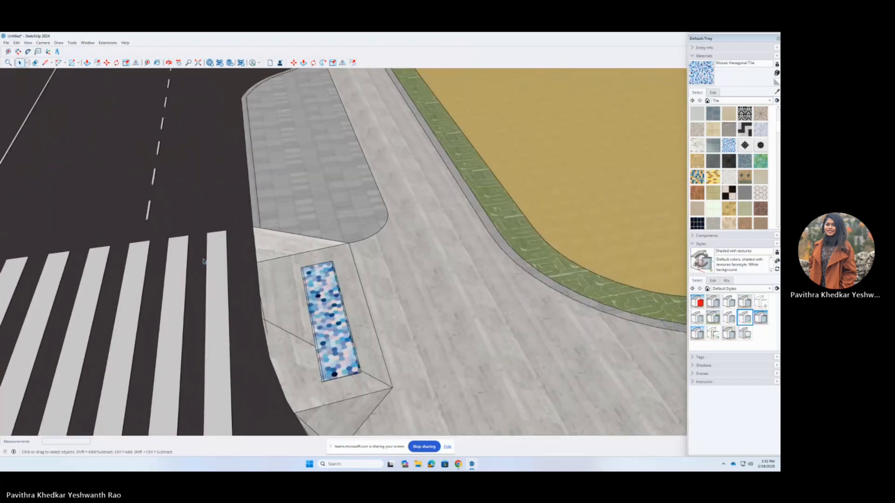
{"action": "middle_click_drag", "start_coordinate": [204, 261], "coordinate": [294, 189]}
{"action": "scroll", "coordinate": [192, 286], "scroll_direction": "up", "scroll_amount": 6}
{"action": "middle_click_drag", "start_coordinate": [192, 286], "coordinate": [161, 345]}
{"action": "scroll", "coordinate": [289, 354], "scroll_direction": "down", "scroll_amount": 12}
{"action": "middle_click_drag", "start_coordinate": [400, 210], "coordinate": [385, 273]}
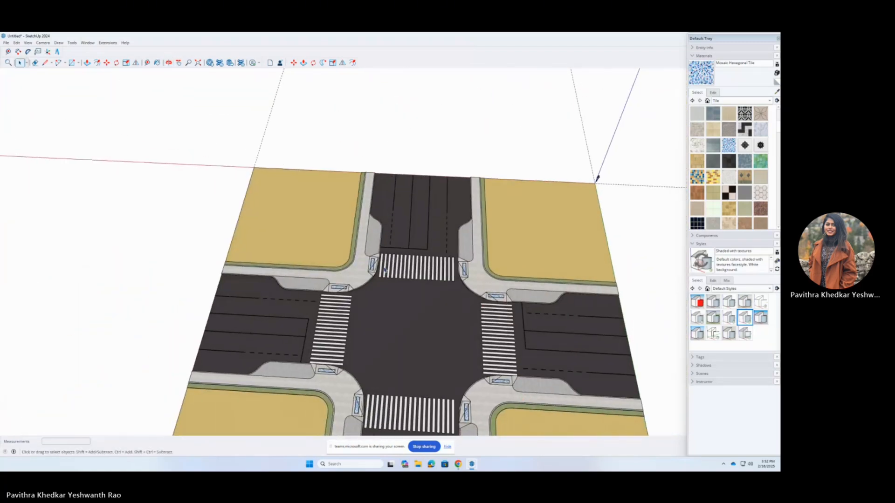
{"action": "scroll", "coordinate": [385, 272], "scroll_direction": "down", "scroll_amount": 4}
{"action": "middle_click_drag", "start_coordinate": [356, 349], "coordinate": [386, 346]}
{"action": "scroll", "coordinate": [339, 293], "scroll_direction": "up", "scroll_amount": 6}
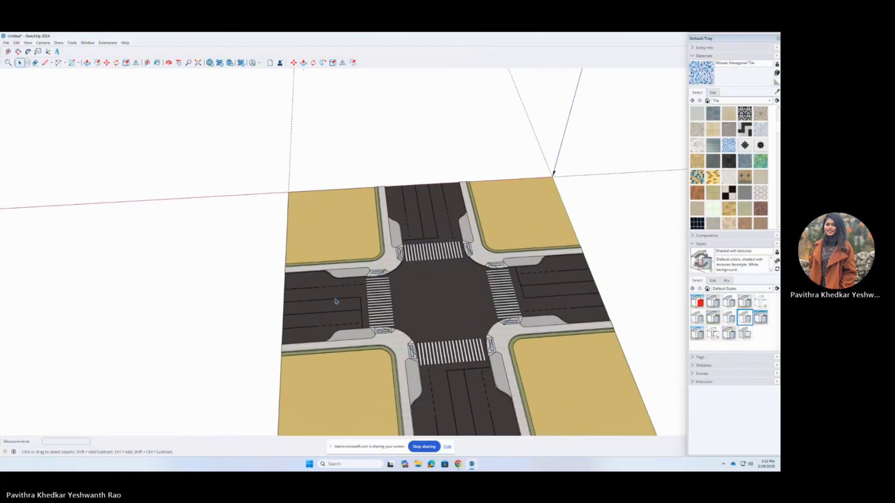
{"action": "scroll", "coordinate": [343, 270], "scroll_direction": "up", "scroll_amount": 5}
{"action": "middle_click_drag", "start_coordinate": [343, 270], "coordinate": [500, 272]}
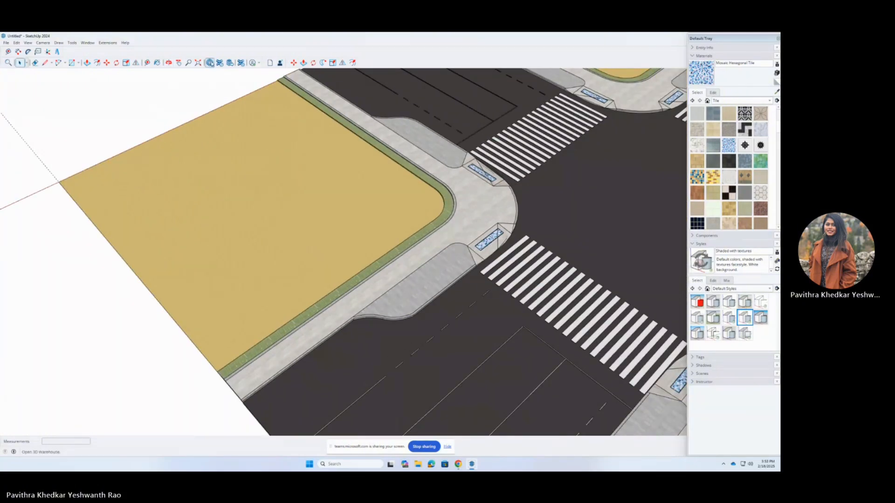
Open 3D Warehouse, enlarge its window and search the models for "Tree grate".
{"action": "left_click", "coordinate": [210, 63]}
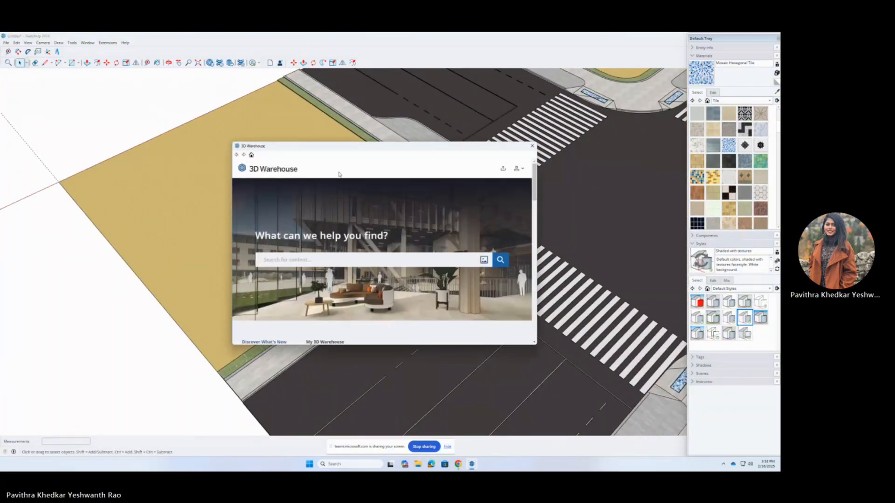
{"action": "left_click_drag", "start_coordinate": [394, 345], "coordinate": [395, 429]}
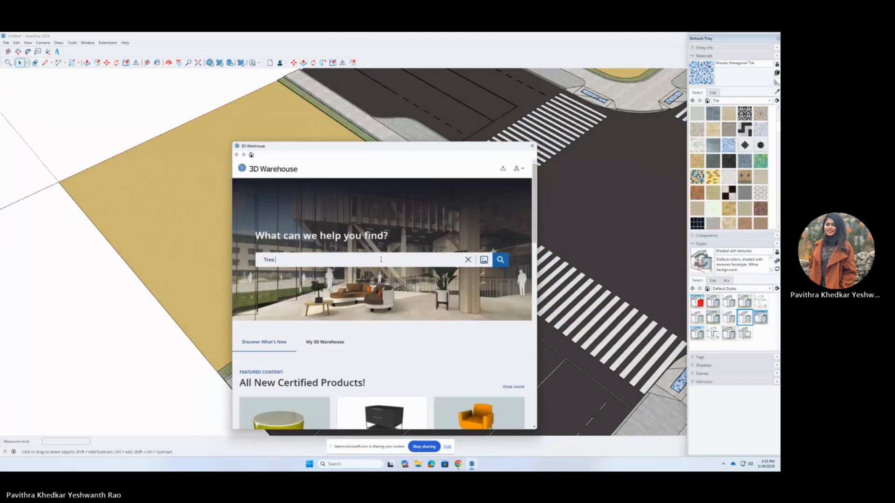
{"action": "key", "text": "Return"}
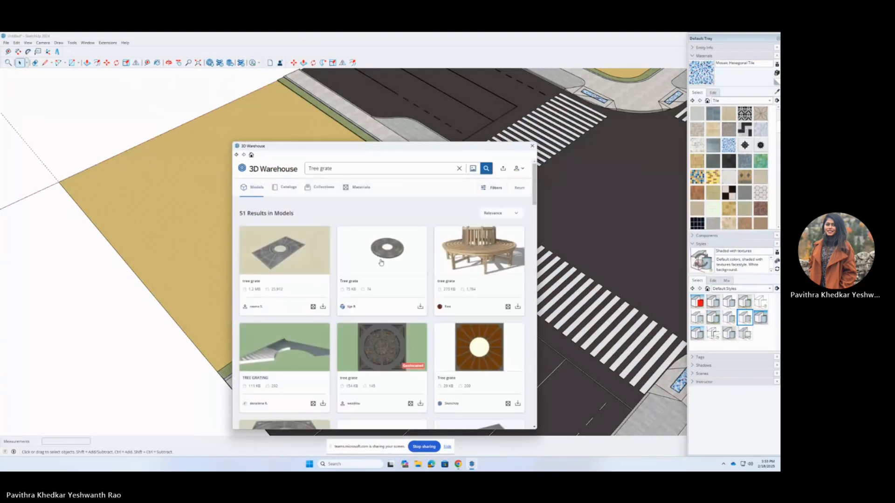
{"action": "left_click", "coordinate": [503, 214]}
Filter the model results to file sizes up to 10 MB and polygon counts up to 1K.
{"action": "left_click", "coordinate": [494, 187]}
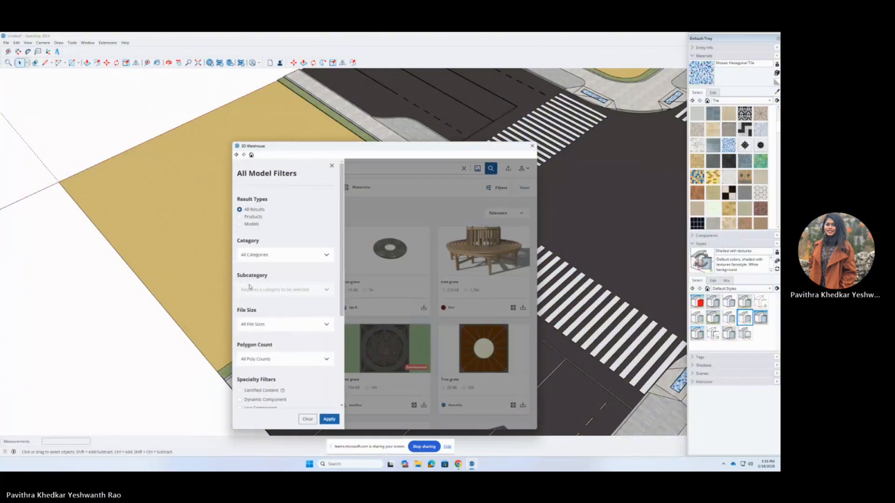
{"action": "scroll", "coordinate": [280, 261], "scroll_direction": "down", "scroll_amount": 5}
{"action": "left_click", "coordinate": [274, 203]}
{"action": "left_click", "coordinate": [258, 230]}
{"action": "left_click", "coordinate": [270, 238]}
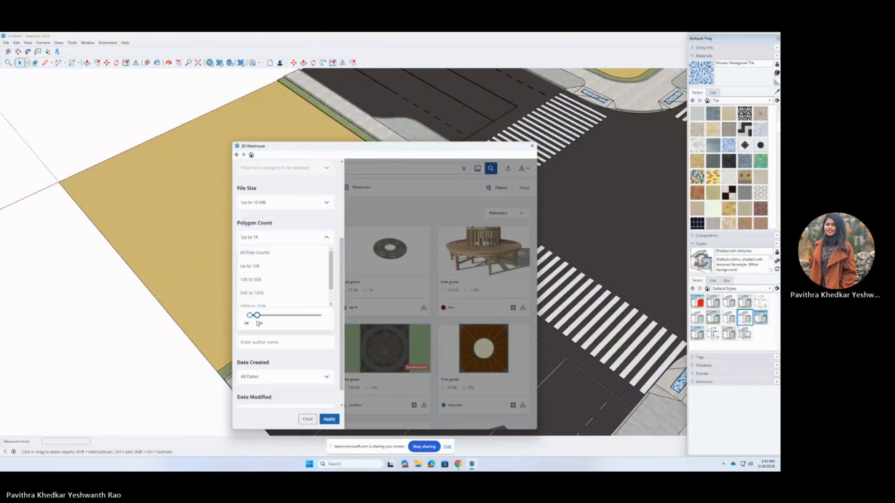
{"action": "scroll", "coordinate": [283, 388], "scroll_direction": "down", "scroll_amount": 1}
{"action": "left_click", "coordinate": [329, 419]}
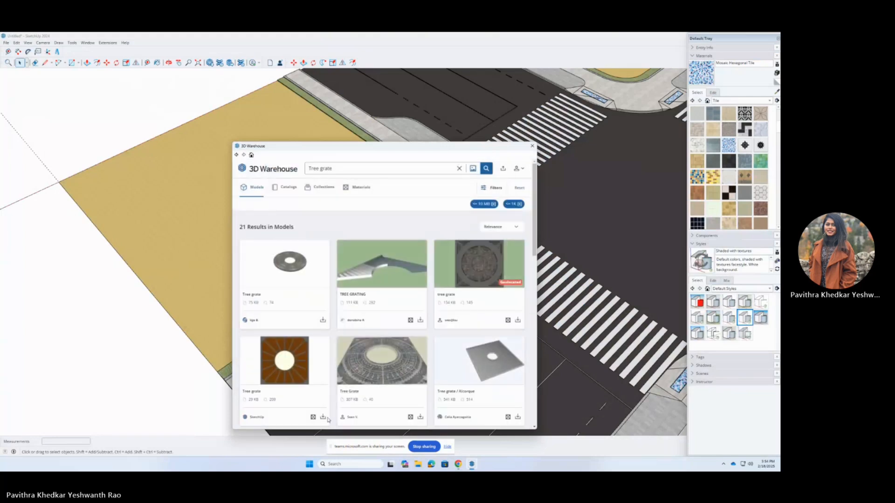
Load the round Tree grate directly into the model and place it on the empty ground beside the intersection.
{"action": "scroll", "coordinate": [305, 326], "scroll_direction": "down", "scroll_amount": 2}
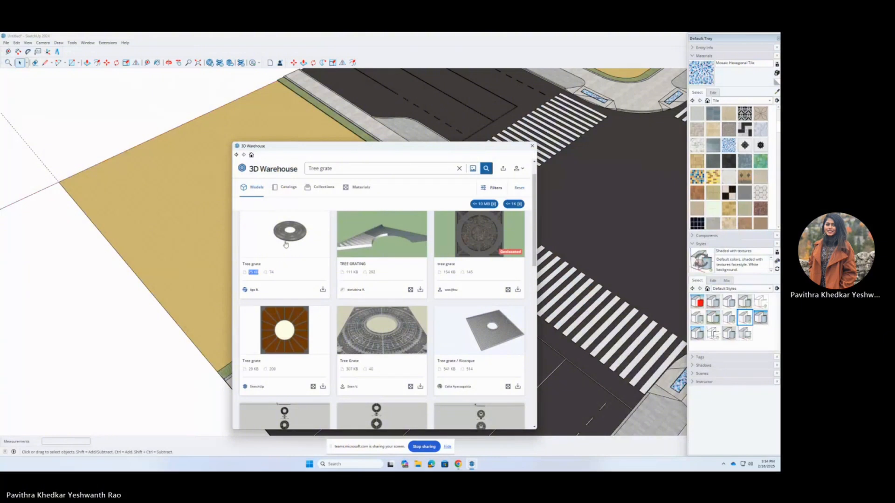
{"action": "left_click", "coordinate": [323, 290]}
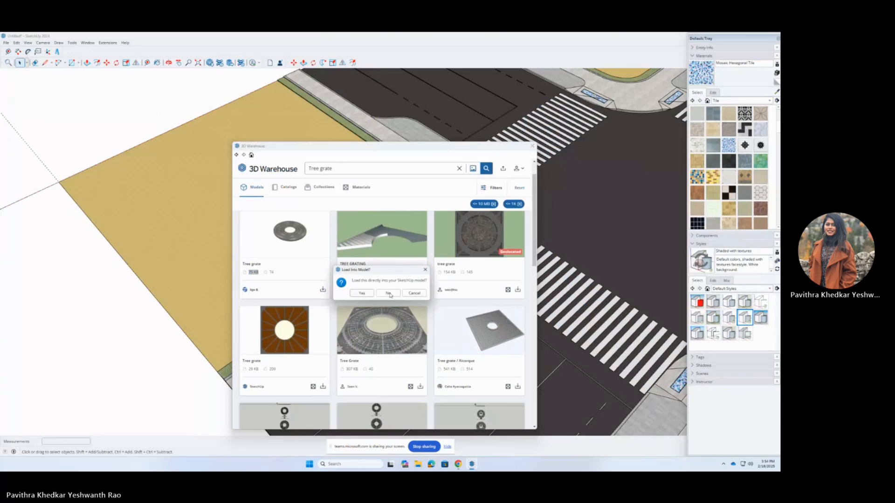
{"action": "left_click", "coordinate": [368, 294]}
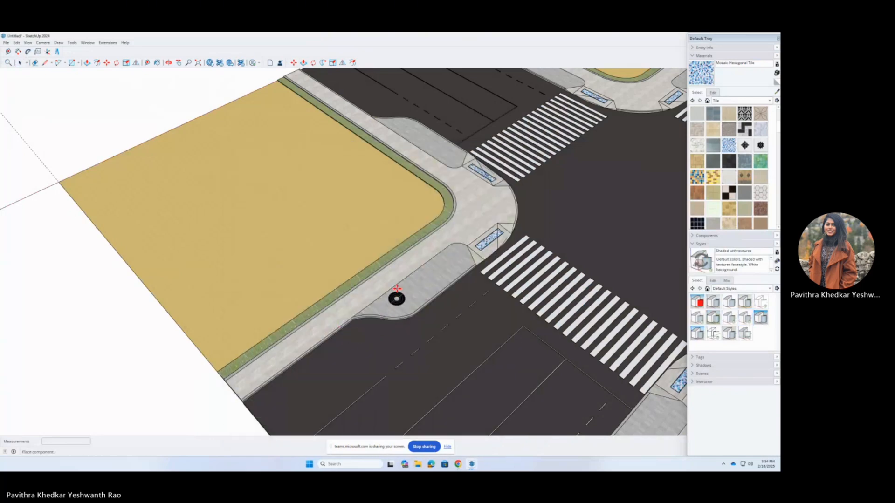
{"action": "scroll", "coordinate": [397, 289], "scroll_direction": "up", "scroll_amount": 4}
{"action": "scroll", "coordinate": [502, 248], "scroll_direction": "down", "scroll_amount": 6}
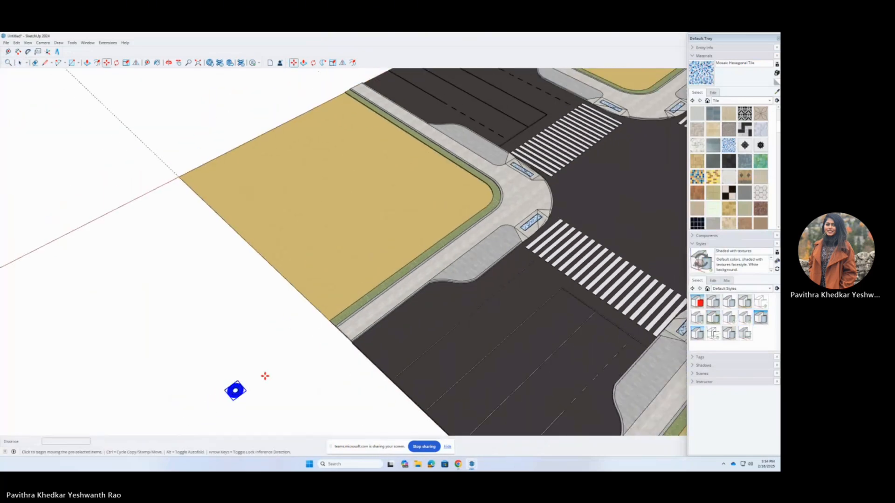
{"action": "scroll", "coordinate": [268, 379], "scroll_direction": "up", "scroll_amount": 2}
{"action": "key", "text": "space"}
{"action": "left_click", "coordinate": [268, 380]}
Offset the outline of the near corner block's tan lot face inward by 2.
{"action": "scroll", "coordinate": [246, 376], "scroll_direction": "down", "scroll_amount": 3}
{"action": "scroll", "coordinate": [402, 287], "scroll_direction": "down", "scroll_amount": 2}
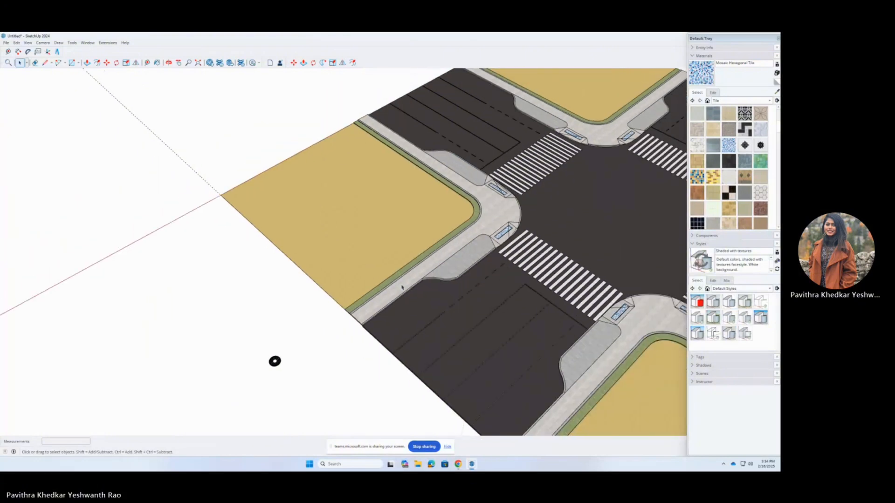
{"action": "scroll", "coordinate": [402, 288], "scroll_direction": "up", "scroll_amount": 3}
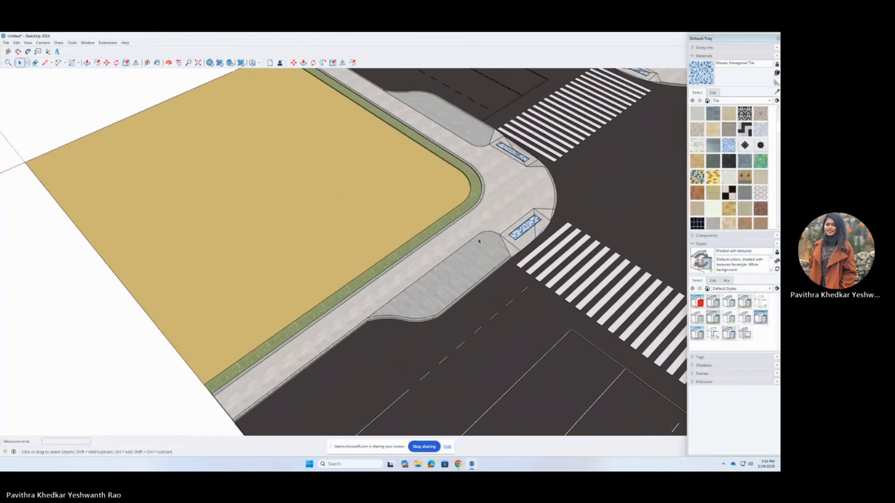
{"action": "scroll", "coordinate": [479, 241], "scroll_direction": "down", "scroll_amount": 5}
{"action": "scroll", "coordinate": [319, 277], "scroll_direction": "up", "scroll_amount": 4}
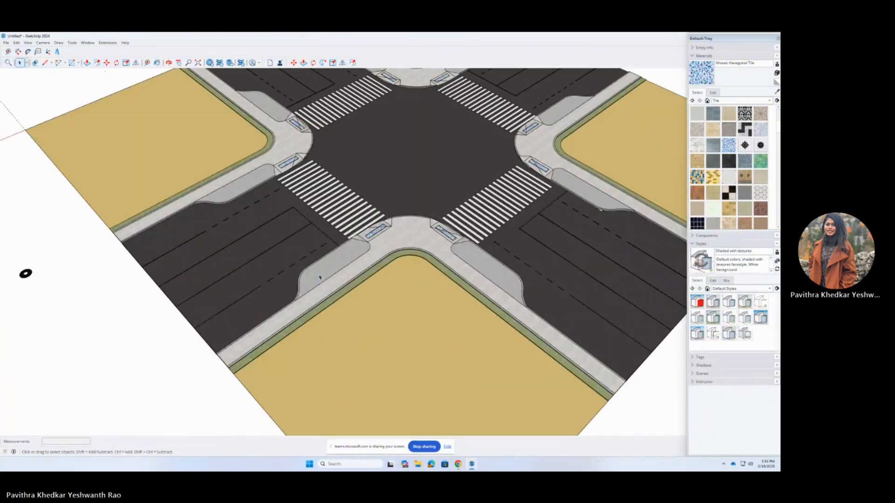
{"action": "scroll", "coordinate": [320, 278], "scroll_direction": "up", "scroll_amount": 5}
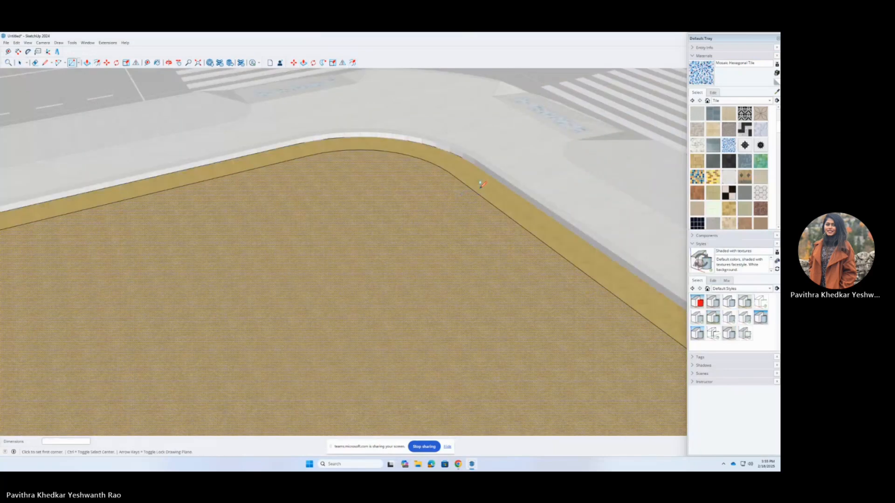
{"action": "scroll", "coordinate": [406, 157], "scroll_direction": "down", "scroll_amount": 5}
{"action": "middle_click_drag", "start_coordinate": [407, 157], "coordinate": [547, 279]}
{"action": "scroll", "coordinate": [547, 280], "scroll_direction": "up", "scroll_amount": 1}
{"action": "key", "text": "f"}
{"action": "left_click", "coordinate": [424, 162]}
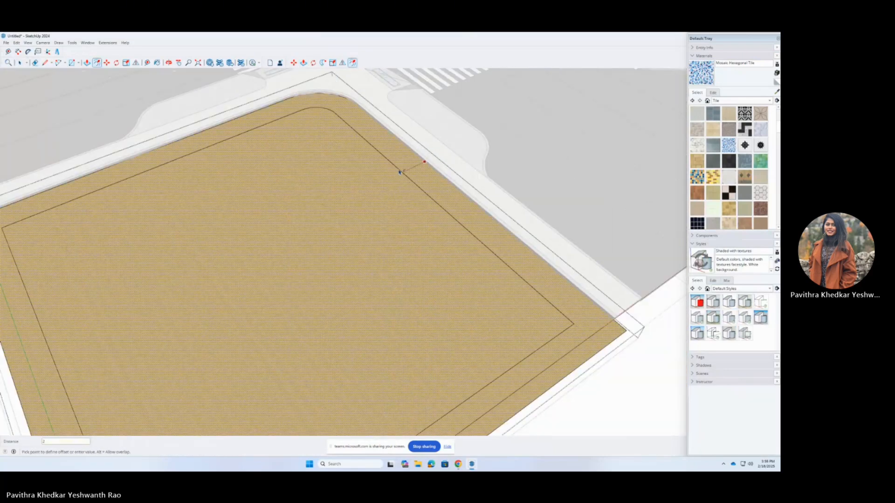
{"action": "key", "text": "Return"}
Trim the offset band to the lot's two sidewalk sides and paint it with the Pathway material.
{"action": "scroll", "coordinate": [400, 173], "scroll_direction": "down", "scroll_amount": 3}
{"action": "key", "text": "l"}
{"action": "key", "text": "e"}
{"action": "key", "text": "b"}
{"action": "left_click", "coordinate": [621, 257]}
{"action": "key", "text": "e"}
{"action": "middle_click_drag", "start_coordinate": [133, 191], "coordinate": [184, 179]}
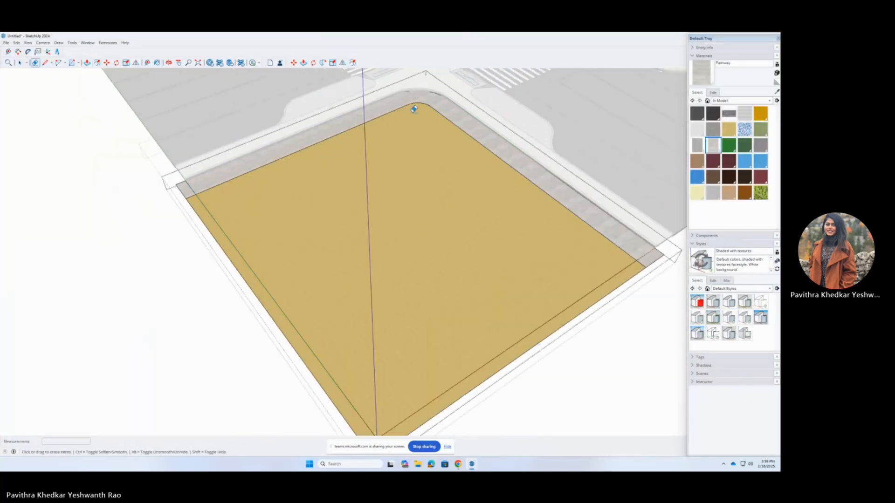
Join the new Pathway strip to the corner's sidewalk, with a narrow curb band along the lot's edge.
{"action": "scroll", "coordinate": [673, 251], "scroll_direction": "up", "scroll_amount": 3}
{"action": "scroll", "coordinate": [639, 262], "scroll_direction": "down", "scroll_amount": 4}
{"action": "key", "text": "space"}
{"action": "scroll", "coordinate": [214, 278], "scroll_direction": "up", "scroll_amount": 4}
{"action": "triple_click", "coordinate": [214, 278]}
{"action": "scroll", "coordinate": [321, 258], "scroll_direction": "down", "scroll_amount": 2}
{"action": "left_click", "coordinate": [320, 258]}
{"action": "double_click", "coordinate": [321, 258]}
{"action": "triple_click", "coordinate": [349, 314]}
{"action": "scroll", "coordinate": [598, 284], "scroll_direction": "down", "scroll_amount": 4}
{"action": "key", "text": "m"}
{"action": "middle_click_drag", "start_coordinate": [597, 284], "coordinate": [203, 274]}
{"action": "key", "text": "space"}
Place guides across the sidewalk near the end of the paved bump-out and erase the dividing band between them.
{"action": "scroll", "coordinate": [203, 274], "scroll_direction": "up", "scroll_amount": 4}
{"action": "key", "text": "t"}
{"action": "scroll", "coordinate": [202, 274], "scroll_direction": "down", "scroll_amount": 3}
{"action": "scroll", "coordinate": [256, 271], "scroll_direction": "down", "scroll_amount": 3}
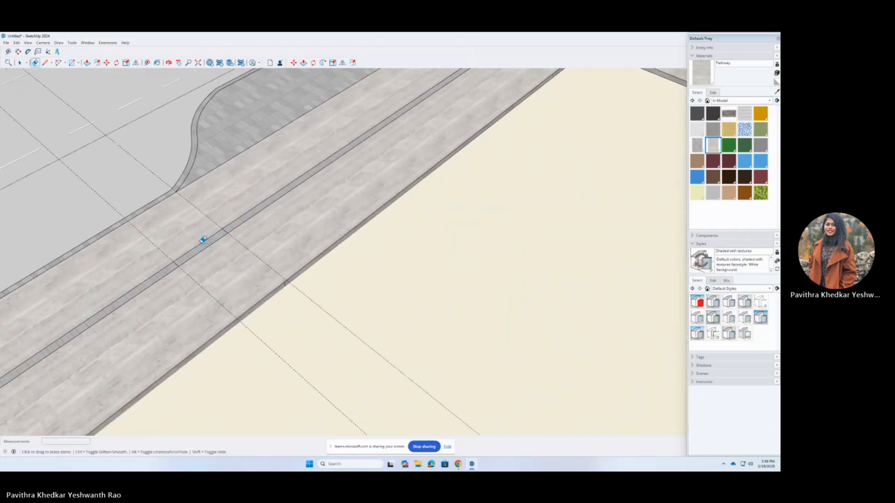
{"action": "left_click", "coordinate": [203, 240]}
{"action": "scroll", "coordinate": [203, 240], "scroll_direction": "down", "scroll_amount": 5}
{"action": "left_click", "coordinate": [502, 261]}
{"action": "scroll", "coordinate": [502, 261], "scroll_direction": "down", "scroll_amount": 3}
{"action": "scroll", "coordinate": [320, 214], "scroll_direction": "down", "scroll_amount": 3}
Place guides at the curb ramps, cut the dividing band there and erase its curved corner portion.
{"action": "key", "text": "t"}
{"action": "left_click", "coordinate": [209, 351]}
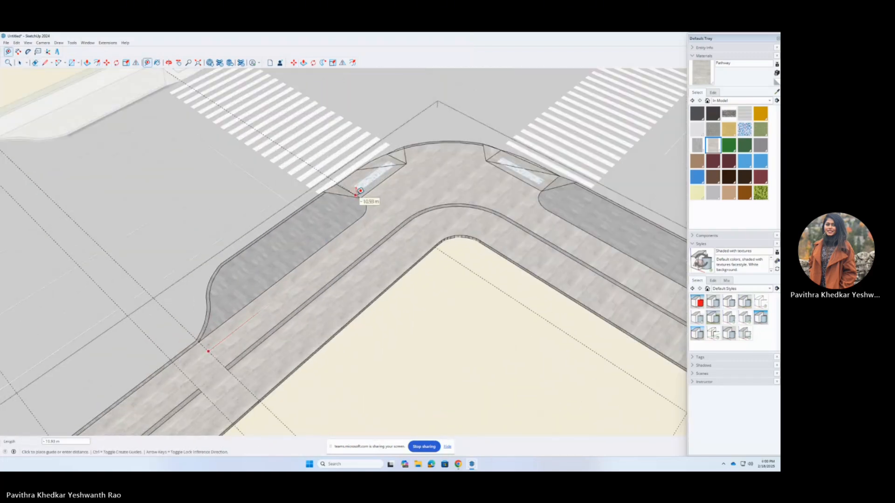
{"action": "left_click", "coordinate": [357, 236]}
{"action": "scroll", "coordinate": [540, 228], "scroll_direction": "up", "scroll_amount": 1}
{"action": "left_click", "coordinate": [550, 273]}
{"action": "scroll", "coordinate": [448, 298], "scroll_direction": "up", "scroll_amount": 3}
{"action": "key", "text": "l"}
{"action": "left_click", "coordinate": [368, 283]}
{"action": "left_click", "coordinate": [375, 288]}
{"action": "left_click", "coordinate": [603, 277]}
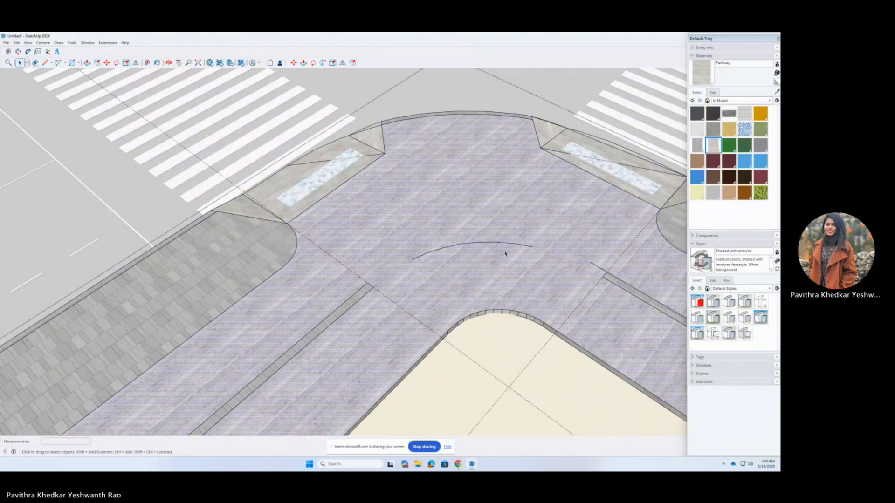
{"action": "key", "text": "e"}
Divide the sidewalk's middle band into separate planter strips and paint them with Vegetation Blur 02.
{"action": "scroll", "coordinate": [451, 249], "scroll_direction": "down", "scroll_amount": 5}
{"action": "key", "text": "Return"}
{"action": "scroll", "coordinate": [350, 271], "scroll_direction": "down", "scroll_amount": 4}
{"action": "scroll", "coordinate": [517, 289], "scroll_direction": "up", "scroll_amount": 4}
{"action": "left_click", "coordinate": [452, 157]}
{"action": "left_click", "coordinate": [646, 149]}
{"action": "scroll", "coordinate": [398, 252], "scroll_direction": "down", "scroll_amount": 5}
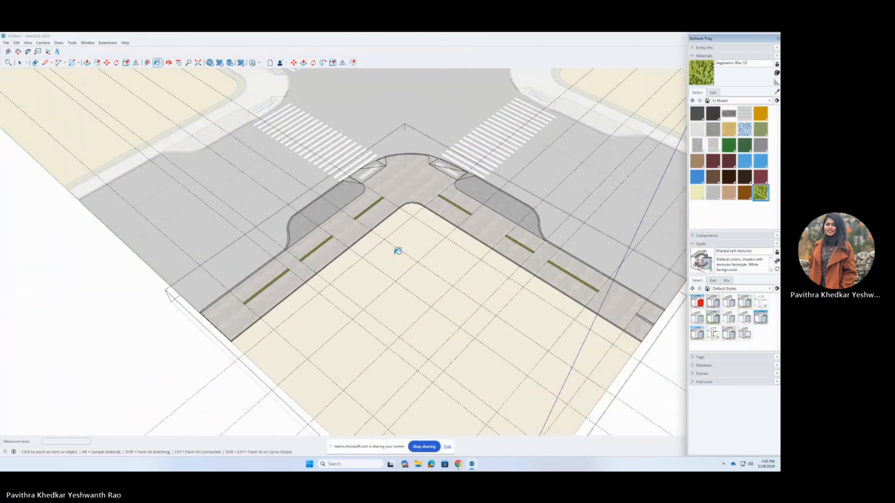
Draw a circle centred on the end of a green planter strip and make it a tree grate component.
{"action": "scroll", "coordinate": [315, 290], "scroll_direction": "up", "scroll_amount": 8}
{"action": "scroll", "coordinate": [270, 281], "scroll_direction": "down", "scroll_amount": 8}
{"action": "left_click", "coordinate": [270, 281]}
{"action": "double_click", "coordinate": [301, 265]}
{"action": "key", "text": "e"}
{"action": "key", "text": "c"}
{"action": "scroll", "coordinate": [263, 266], "scroll_direction": "up", "scroll_amount": 10}
{"action": "left_click", "coordinate": [260, 256]}
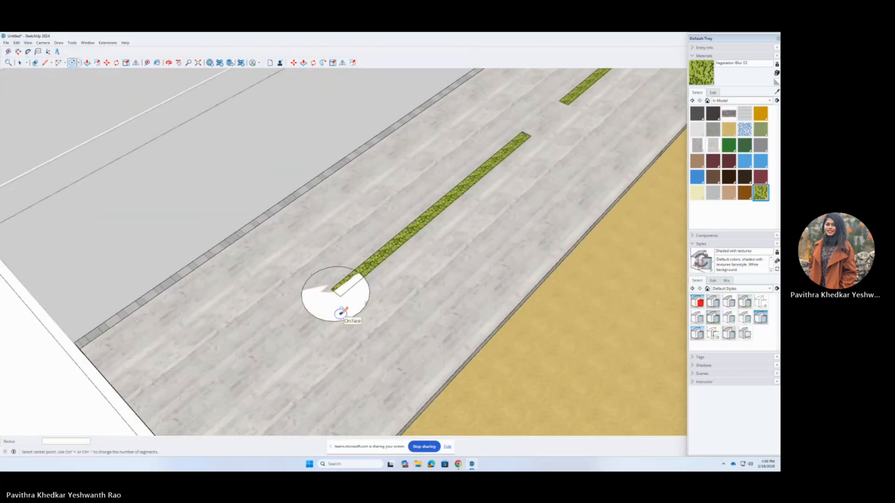
{"action": "left_click", "coordinate": [342, 313]}
{"action": "key", "text": "g"}
{"action": "left_click", "coordinate": [393, 323]}
Offset the outlines of the green planter strips outward to form wider rectangular borders around them.
{"action": "scroll", "coordinate": [456, 200], "scroll_direction": "down", "scroll_amount": 5}
{"action": "key", "text": "f"}
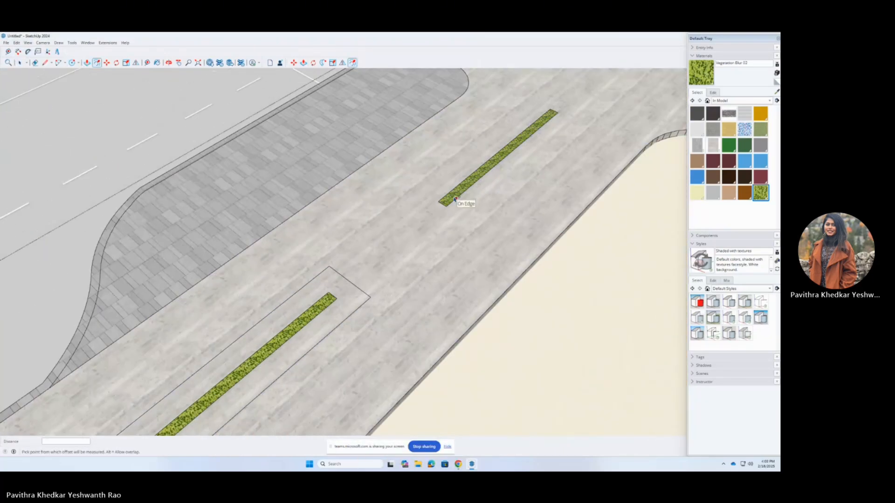
{"action": "scroll", "coordinate": [463, 167], "scroll_direction": "up", "scroll_amount": 2}
{"action": "left_click", "coordinate": [434, 186]}
{"action": "scroll", "coordinate": [327, 215], "scroll_direction": "down", "scroll_amount": 5}
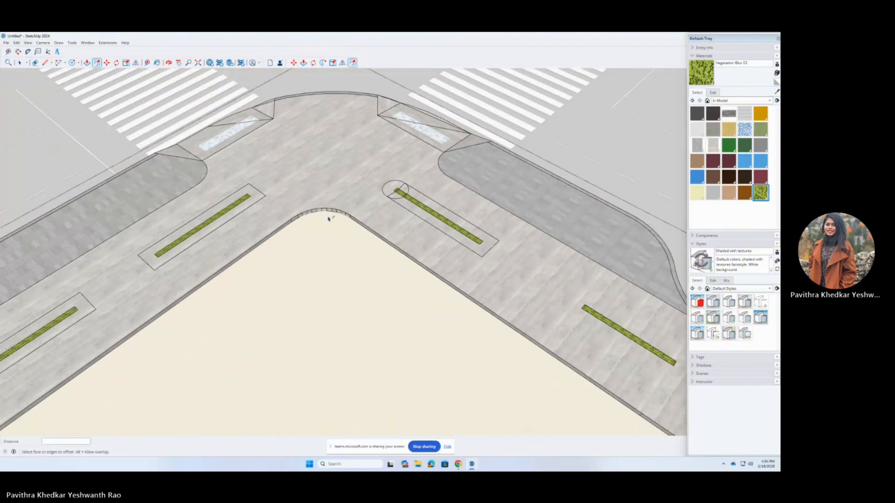
{"action": "scroll", "coordinate": [593, 340], "scroll_direction": "up", "scroll_amount": 3}
{"action": "scroll", "coordinate": [608, 345], "scroll_direction": "down", "scroll_amount": 4}
{"action": "scroll", "coordinate": [409, 230], "scroll_direction": "up", "scroll_amount": 5}
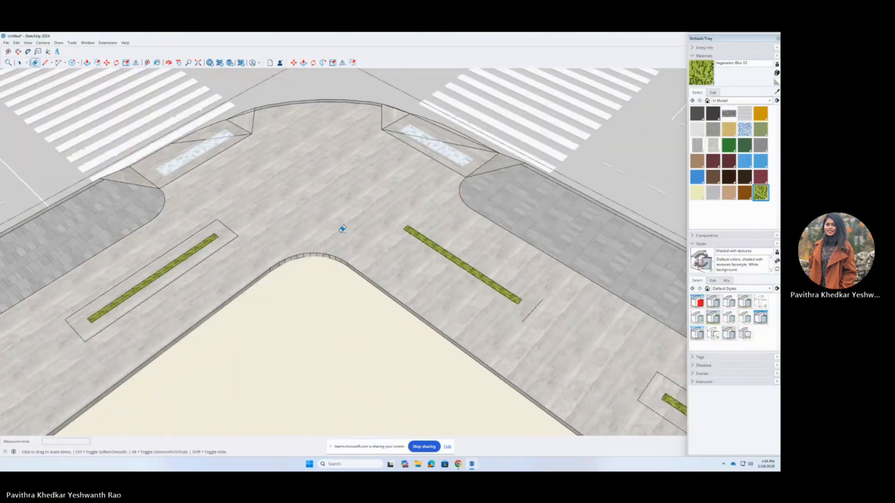
{"action": "scroll", "coordinate": [410, 229], "scroll_direction": "down", "scroll_amount": 5}
{"action": "scroll", "coordinate": [221, 366], "scroll_direction": "up", "scroll_amount": 5}
Select the pair of tree grates and copy them to the ends of the other planters along the same street.
{"action": "key", "text": "space"}
{"action": "scroll", "coordinate": [461, 190], "scroll_direction": "up", "scroll_amount": 3}
{"action": "left_click", "coordinate": [536, 181]}
{"action": "left_click", "coordinate": [515, 191]}
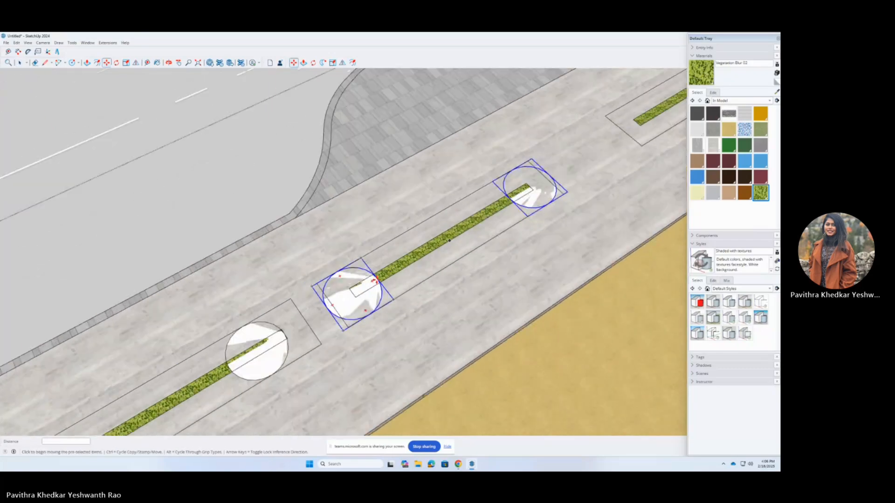
{"action": "scroll", "coordinate": [366, 301], "scroll_direction": "down", "scroll_amount": 5}
{"action": "scroll", "coordinate": [344, 314], "scroll_direction": "down", "scroll_amount": 3}
{"action": "left_click", "coordinate": [400, 207]}
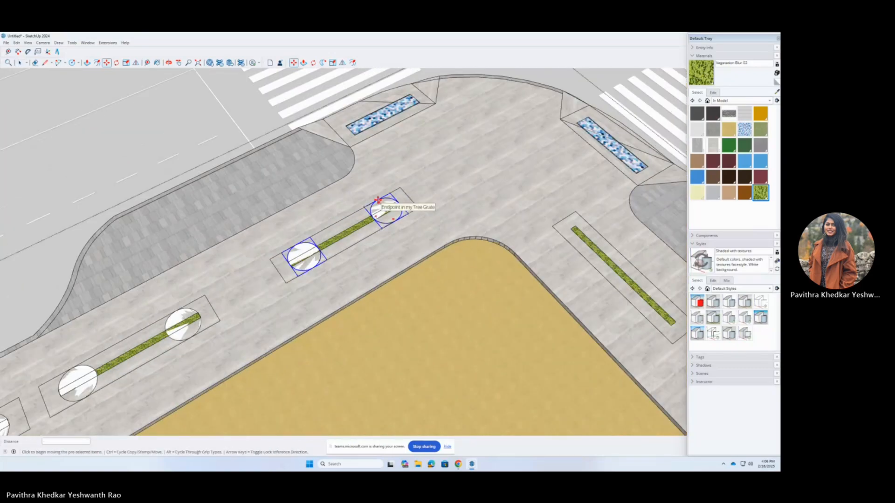
Copy the tree grates onto the ends of the planters along the other side of the corner.
{"action": "scroll", "coordinate": [516, 239], "scroll_direction": "up", "scroll_amount": 5}
{"action": "left_click", "coordinate": [516, 239]}
{"action": "scroll", "coordinate": [516, 239], "scroll_direction": "down", "scroll_amount": 4}
{"action": "scroll", "coordinate": [306, 227], "scroll_direction": "up", "scroll_amount": 4}
{"action": "left_click", "coordinate": [306, 227]}
{"action": "scroll", "coordinate": [306, 227], "scroll_direction": "down", "scroll_amount": 5}
{"action": "scroll", "coordinate": [466, 345], "scroll_direction": "up", "scroll_amount": 5}
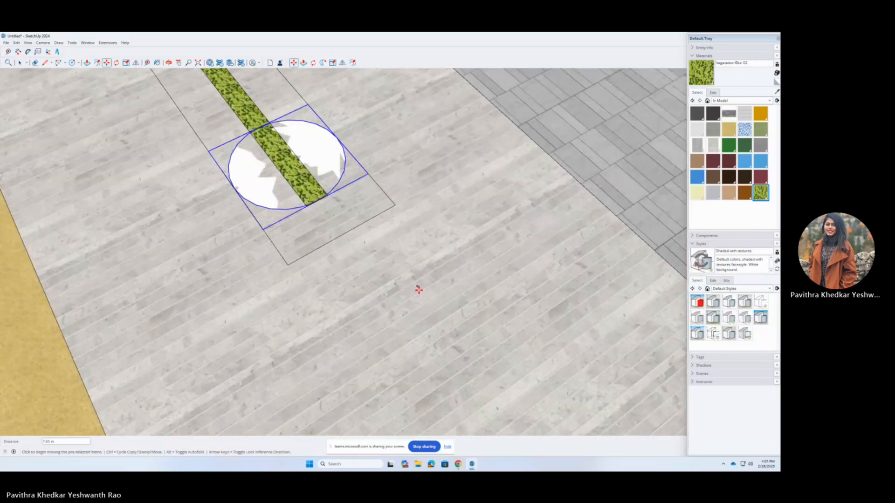
Divide the planter borders across the tree grates' centres and erase the leftover outline pieces beyond them.
{"action": "scroll", "coordinate": [322, 205], "scroll_direction": "down", "scroll_amount": 4}
{"action": "middle_click_drag", "start_coordinate": [322, 205], "coordinate": [323, 298]}
{"action": "double_click", "coordinate": [464, 192]}
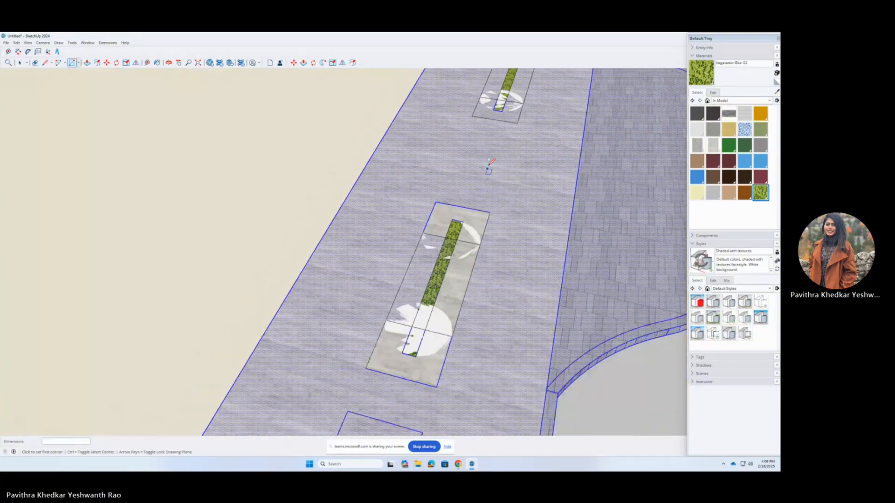
{"action": "key", "text": "e"}
{"action": "left_click_drag", "start_coordinate": [468, 242], "coordinate": [478, 277]}
{"action": "left_click_drag", "start_coordinate": [512, 241], "coordinate": [514, 275]}
{"action": "scroll", "coordinate": [477, 277], "scroll_direction": "down", "scroll_amount": 4}
{"action": "middle_click_drag", "start_coordinate": [477, 277], "coordinate": [342, 168]}
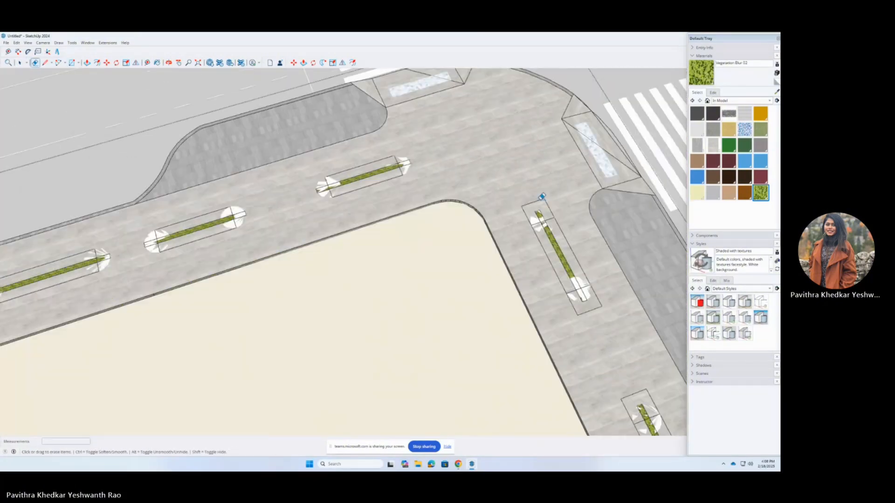
{"action": "scroll", "coordinate": [461, 310], "scroll_direction": "down", "scroll_amount": 5}
{"action": "mouse_move", "coordinate": [460, 310]}
{"action": "middle_mouse_down"}
{"action": "mouse_move", "coordinate": [376, 232]}
{"action": "mouse_move", "coordinate": [176, 271]}
{"action": "middle_mouse_up"}
Create a material named My Seating Area and paint the first planter rectangle with it.
{"action": "scroll", "coordinate": [376, 231], "scroll_direction": "up", "scroll_amount": 5}
{"action": "key", "text": "space"}
{"action": "left_click", "coordinate": [373, 205]}
{"action": "key", "text": "b"}
{"action": "left_click", "coordinate": [777, 74]}
{"action": "left_click", "coordinate": [354, 211]}
{"action": "key", "text": "space"}
Clear the green strips from the remaining planters and redraw a seating rectangle between the tree grates.
{"action": "scroll", "coordinate": [353, 211], "scroll_direction": "down", "scroll_amount": 2}
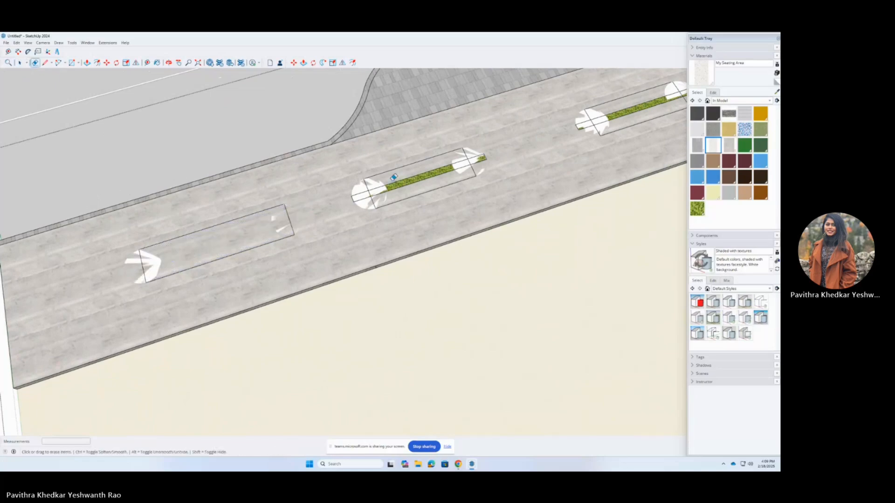
{"action": "scroll", "coordinate": [470, 154], "scroll_direction": "down", "scroll_amount": 4}
{"action": "scroll", "coordinate": [475, 261], "scroll_direction": "down", "scroll_amount": 8}
{"action": "scroll", "coordinate": [286, 160], "scroll_direction": "up", "scroll_amount": 4}
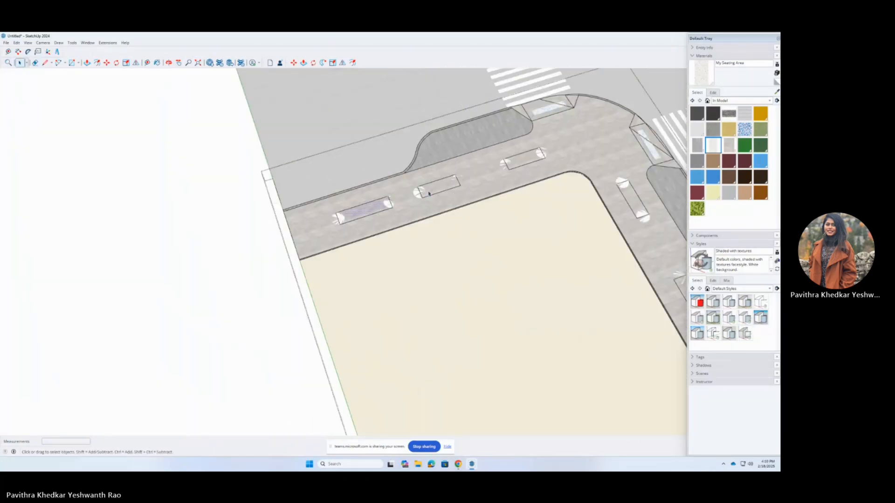
{"action": "key", "text": "space"}
{"action": "left_click", "coordinate": [475, 205]}
{"action": "key", "text": "r"}
{"action": "left_click", "coordinate": [450, 163]}
{"action": "left_click", "coordinate": [515, 229]}
Open the My Seating Area material's texture settings for editing.
{"action": "scroll", "coordinate": [573, 378], "scroll_direction": "up", "scroll_amount": 3}
{"action": "key", "text": "space"}
{"action": "scroll", "coordinate": [518, 280], "scroll_direction": "down", "scroll_amount": 8}
{"action": "scroll", "coordinate": [307, 126], "scroll_direction": "up", "scroll_amount": 10}
{"action": "left_click", "coordinate": [713, 92]}
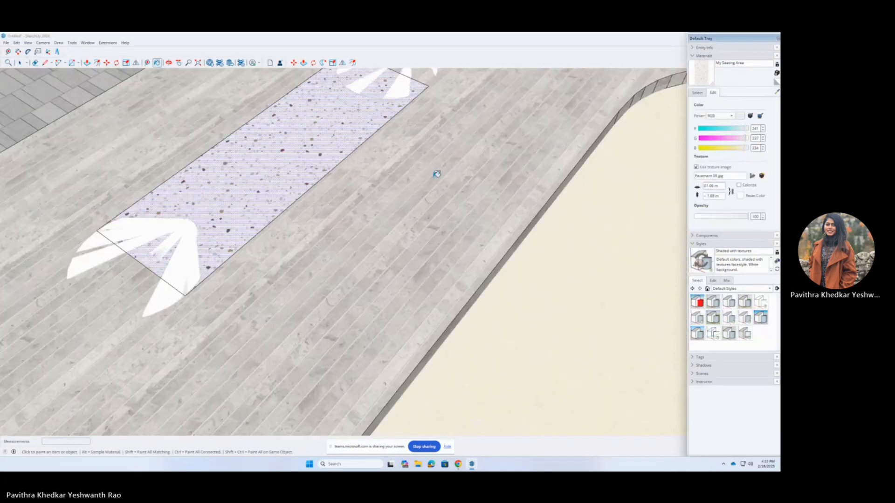
Paint the circular face of the tree grate with Groundcover Sand Smooth.
{"action": "scroll", "coordinate": [315, 298], "scroll_direction": "down", "scroll_amount": 8}
{"action": "key", "text": "space"}
{"action": "scroll", "coordinate": [254, 337], "scroll_direction": "up", "scroll_amount": 6}
{"action": "left_click", "coordinate": [698, 93]}
{"action": "left_click", "coordinate": [729, 129]}
{"action": "left_click", "coordinate": [460, 282]}
Open the tree grate component and push/pull its circular sand face to give it depth.
{"action": "key", "text": "space"}
{"action": "double_click", "coordinate": [460, 282]}
{"action": "key", "text": "p"}
{"action": "left_click", "coordinate": [422, 319]}
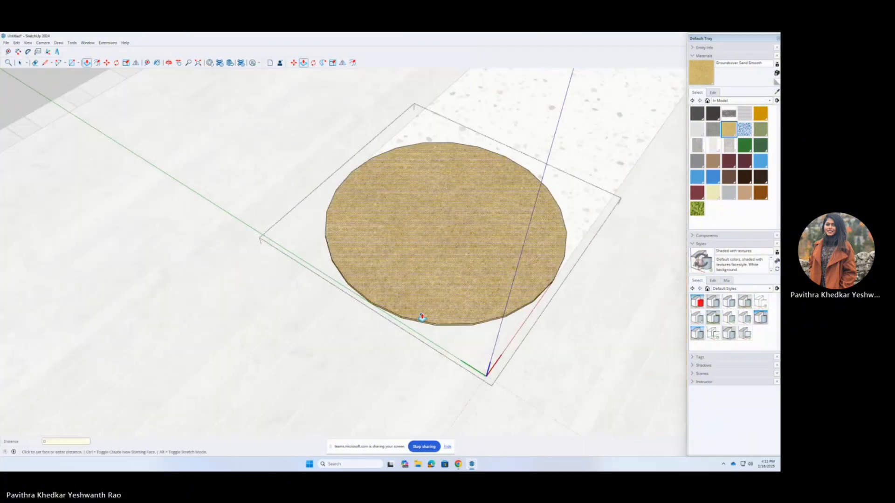
{"action": "left_click", "coordinate": [407, 211]}
{"action": "left_click", "coordinate": [421, 225]}
{"action": "middle_click_drag", "start_coordinate": [421, 326], "coordinate": [405, 223]}
{"action": "left_click", "coordinate": [405, 358]}
{"action": "left_click", "coordinate": [404, 364]}
Scale the tree grate about its center to fit the ends of the seating strips.
{"action": "key", "text": "s"}
{"action": "scroll", "coordinate": [363, 358], "scroll_direction": "up", "scroll_amount": 5}
{"action": "middle_click_drag", "start_coordinate": [387, 256], "coordinate": [620, 366]}
{"action": "left_click", "coordinate": [534, 347]}
{"action": "key", "text": "ctrl"}
{"action": "left_click", "coordinate": [536, 372]}
{"action": "key", "text": "space"}
{"action": "scroll", "coordinate": [230, 278], "scroll_direction": "down", "scroll_amount": 10}
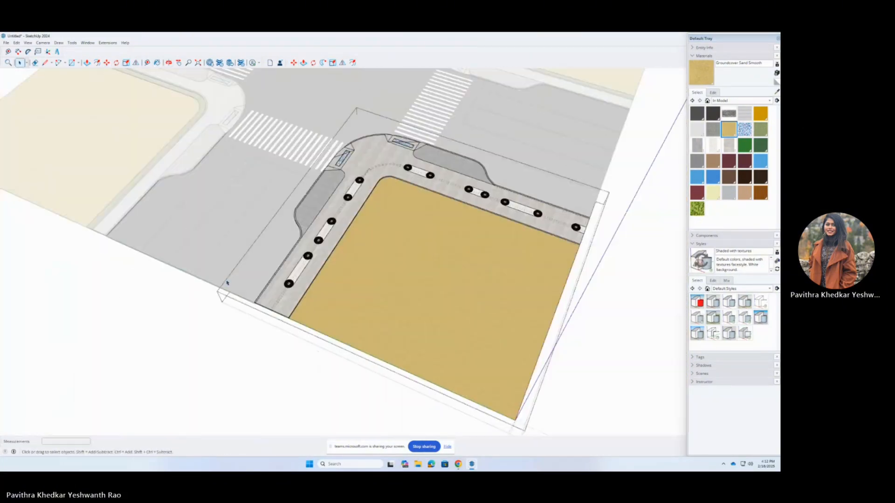
Place the 3D text "Place for my Street Furniture" beside the corner sidewalk and scale it up.
{"action": "scroll", "coordinate": [288, 202], "scroll_direction": "down", "scroll_amount": 5}
{"action": "left_click", "coordinate": [57, 51]}
{"action": "type", "text": "Place for my Street Furniture"}
{"action": "left_click", "coordinate": [374, 281]}
{"action": "scroll", "coordinate": [402, 200], "scroll_direction": "up", "scroll_amount": 6}
{"action": "scroll", "coordinate": [240, 232], "scroll_direction": "down", "scroll_amount": 5}
{"action": "left_click", "coordinate": [122, 333]}
{"action": "key", "text": "s"}
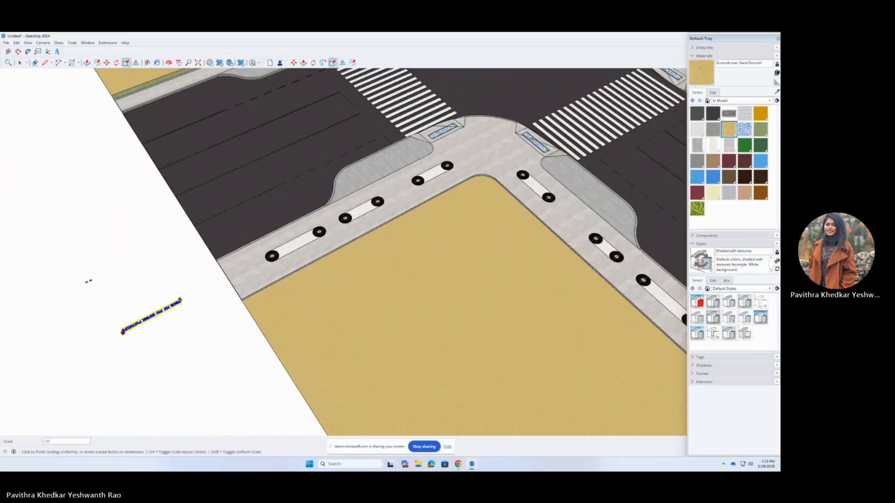
{"action": "key", "text": "space"}
{"action": "left_click", "coordinate": [168, 323]}
{"action": "scroll", "coordinate": [140, 335], "scroll_direction": "up", "scroll_amount": 3}
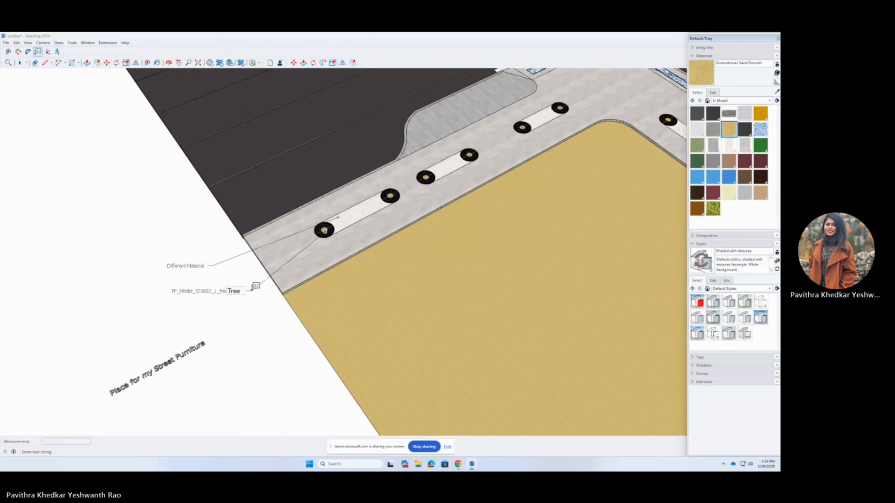
Open the corner group and paint the lot's ground surface with the olive-green material.
{"action": "key", "text": "space"}
{"action": "scroll", "coordinate": [348, 362], "scroll_direction": "down", "scroll_amount": 5}
{"action": "double_click", "coordinate": [348, 362]}
{"action": "left_click", "coordinate": [697, 145]}
{"action": "left_click", "coordinate": [359, 339]}
{"action": "key", "text": "space"}
{"action": "middle_click_drag", "start_coordinate": [359, 340], "coordinate": [486, 330]}
{"action": "scroll", "coordinate": [343, 288], "scroll_direction": "down", "scroll_amount": 8}
{"action": "middle_click_drag", "start_coordinate": [305, 221], "coordinate": [348, 314]}
{"action": "scroll", "coordinate": [406, 346], "scroll_direction": "up", "scroll_amount": 8}
{"action": "middle_click_drag", "start_coordinate": [405, 345], "coordinate": [339, 345]}
{"action": "scroll", "coordinate": [477, 257], "scroll_direction": "down", "scroll_amount": 10}
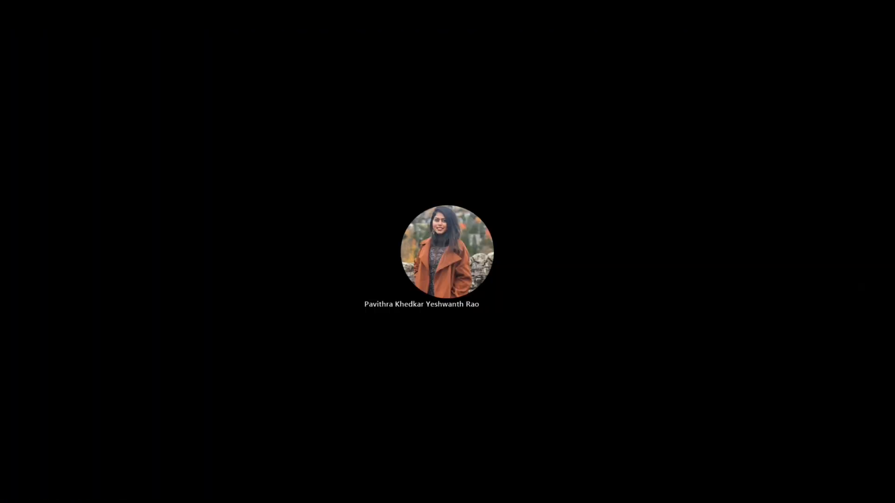